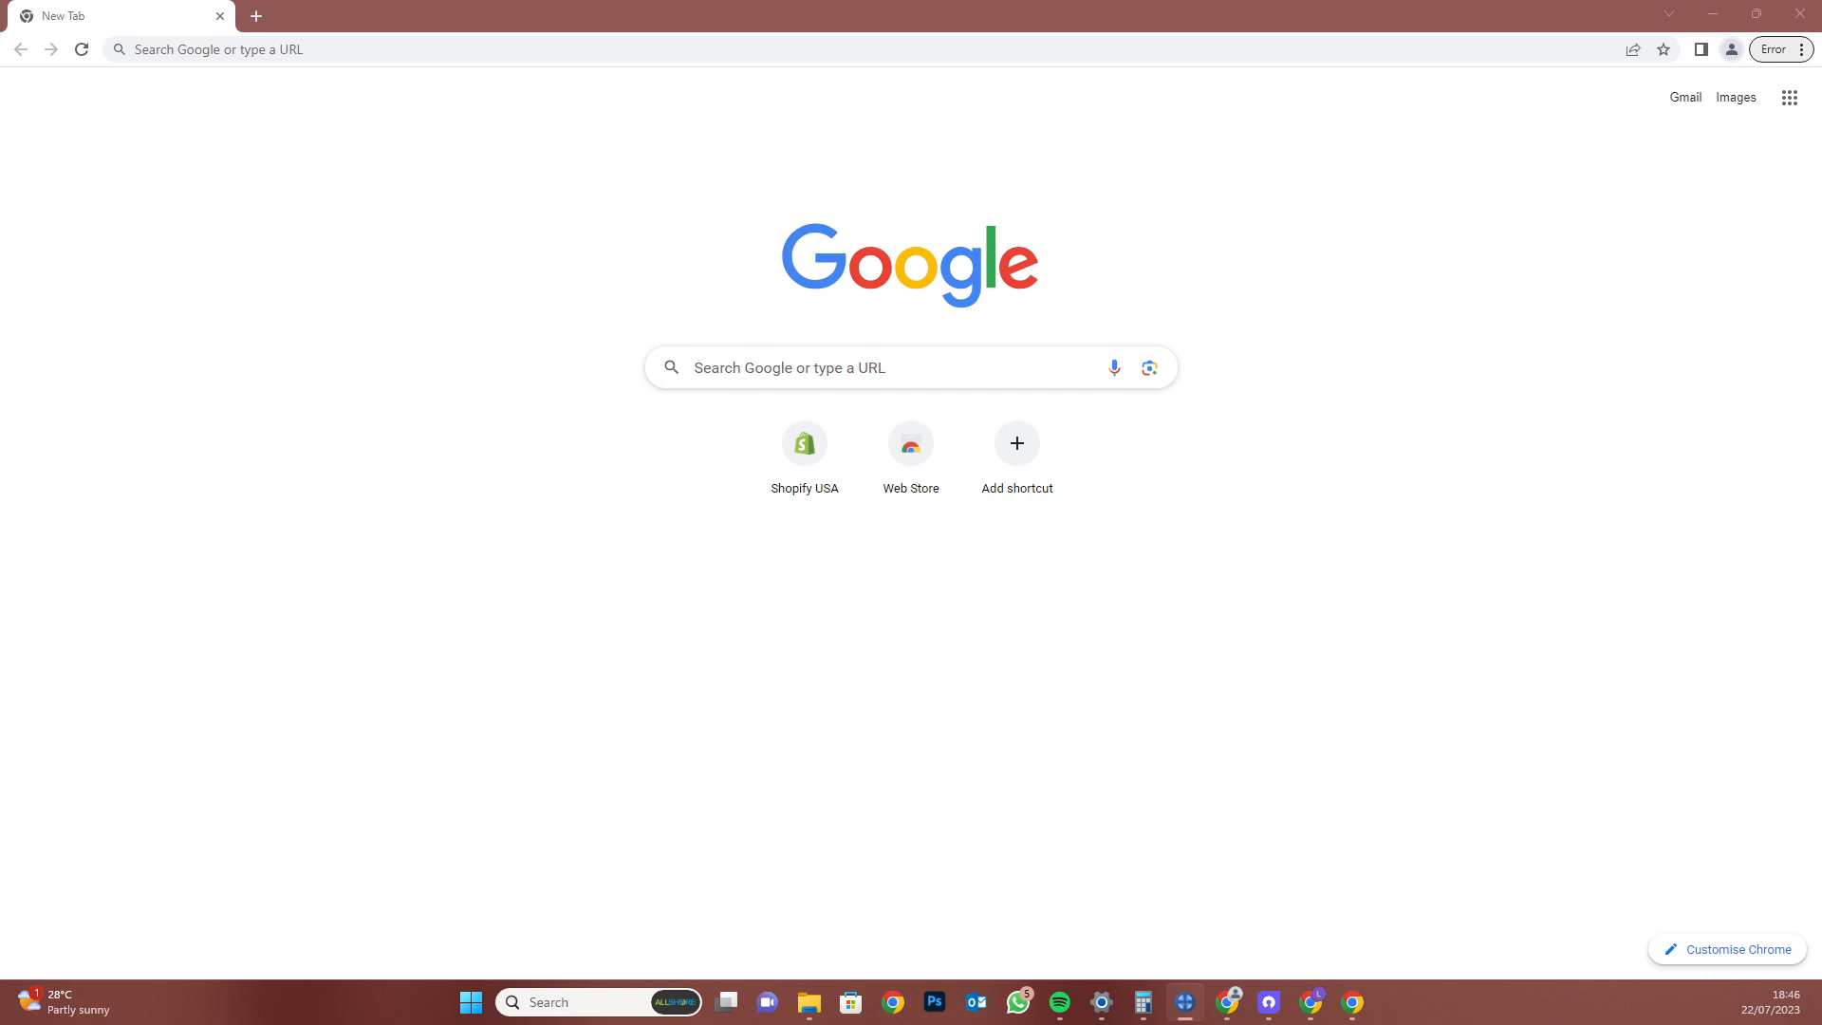
Enter shopify.com in Chrome's address bar and load the Shopify homepage
click(542, 43)
text(shopi)
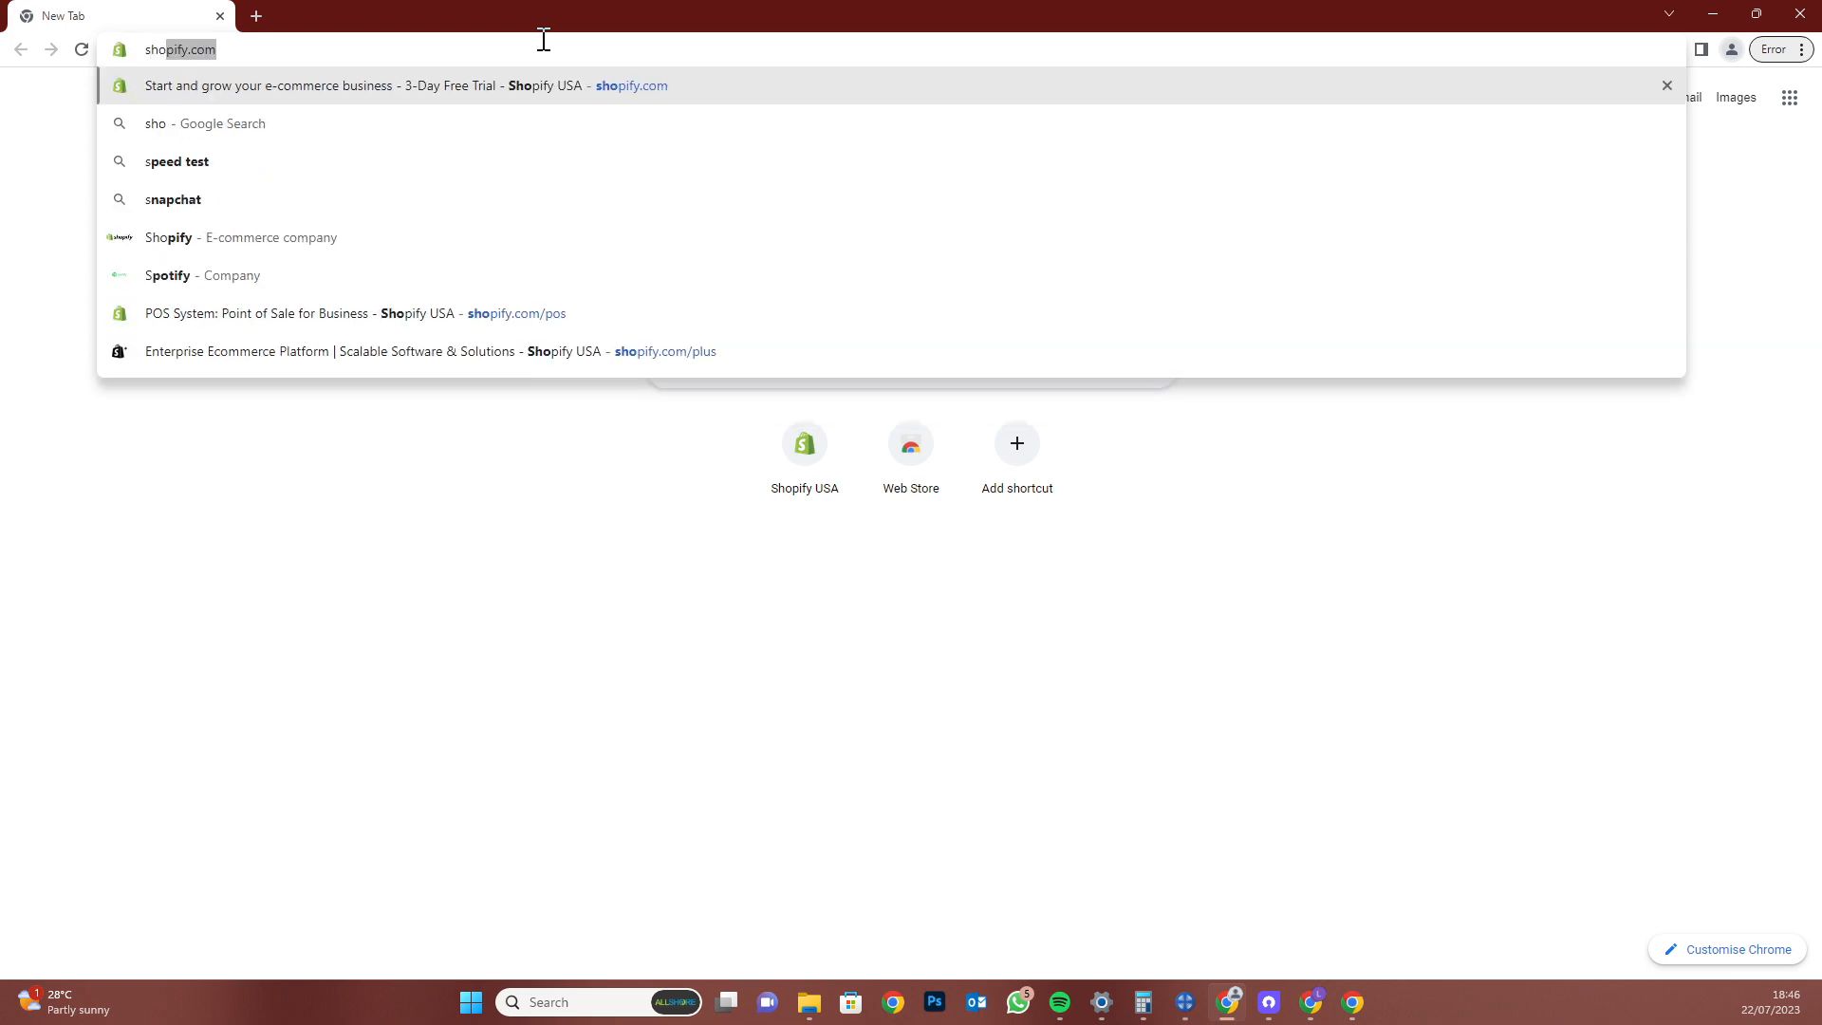
text(fy.com)
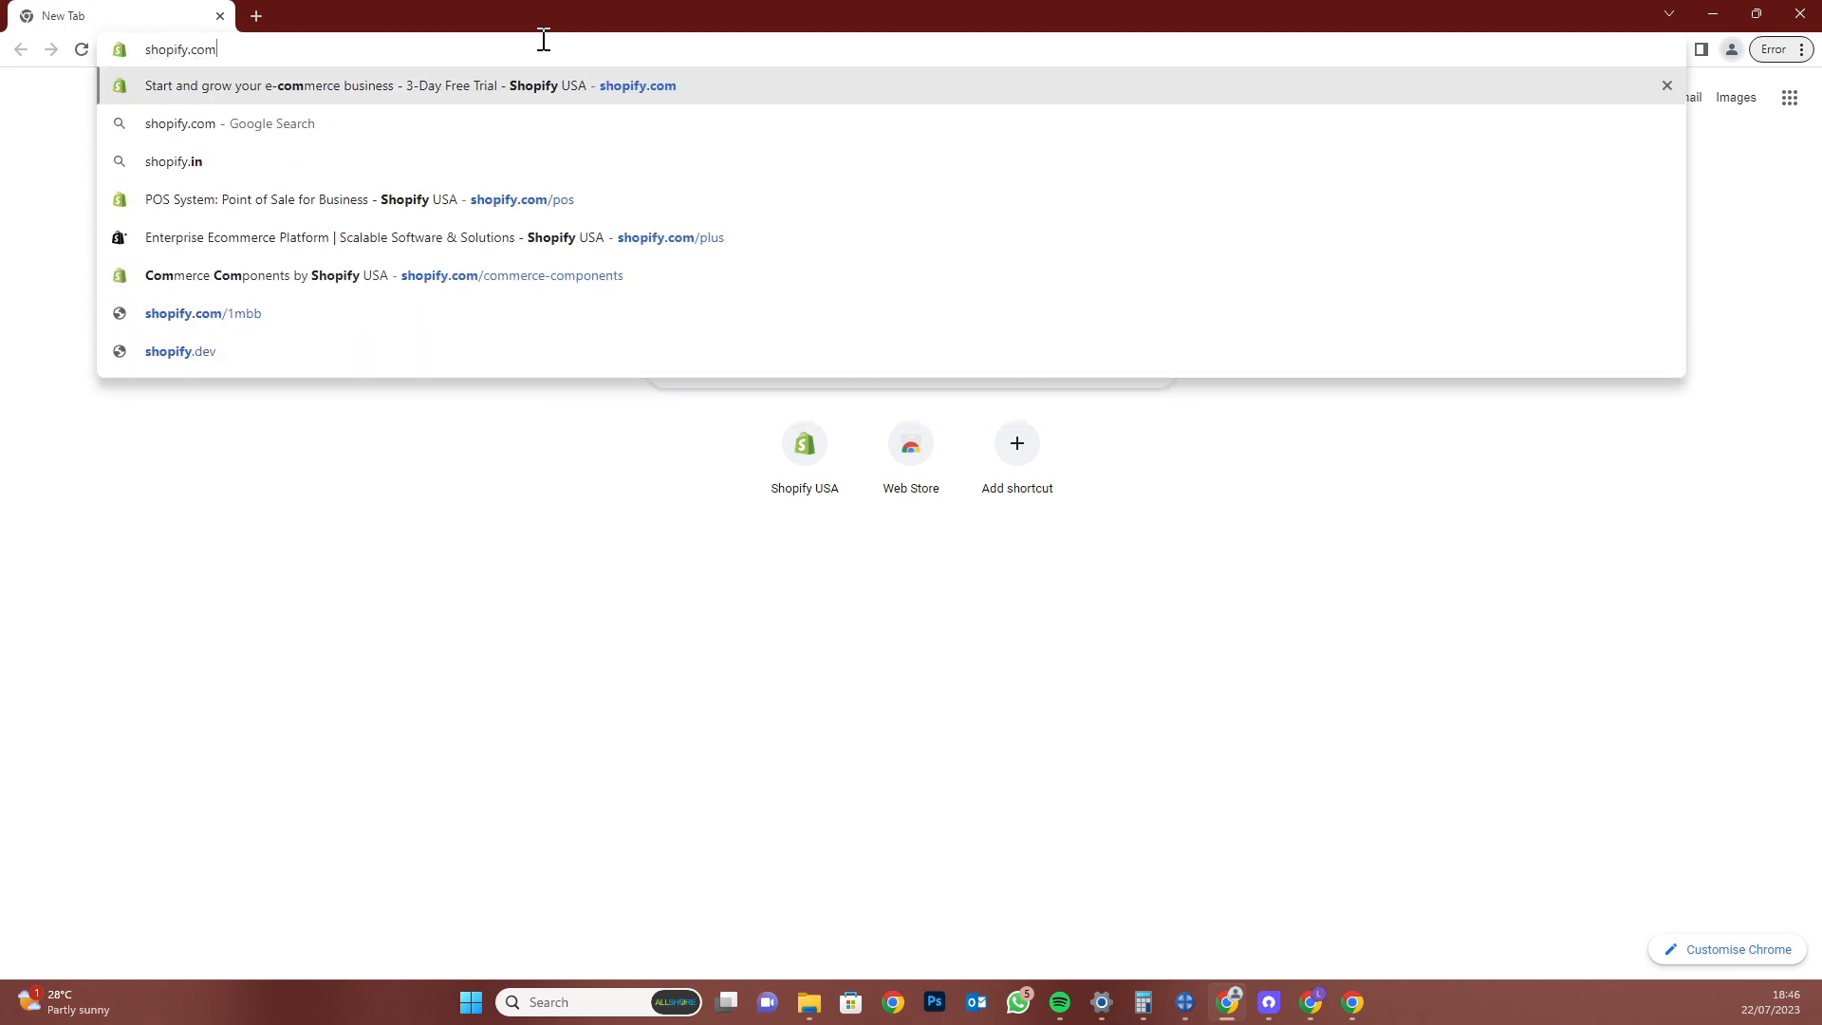
key(Return)
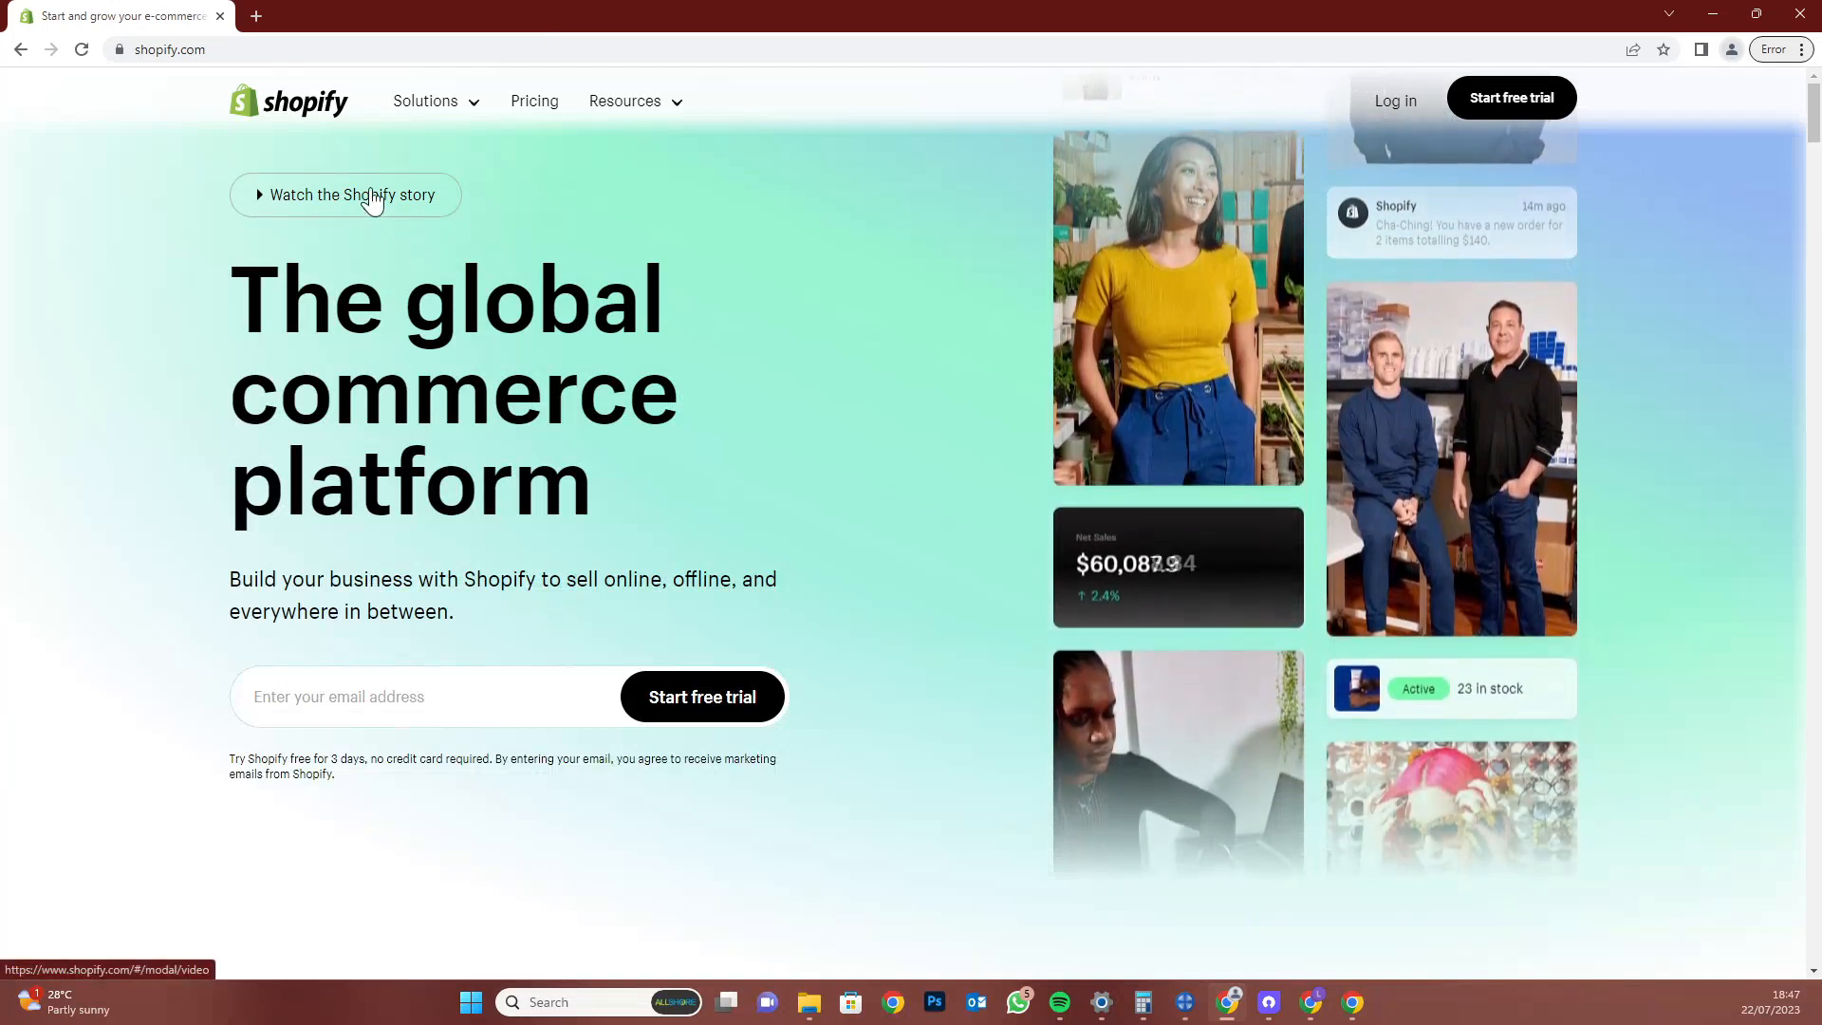
right_click(370, 194)
click(403, 213)
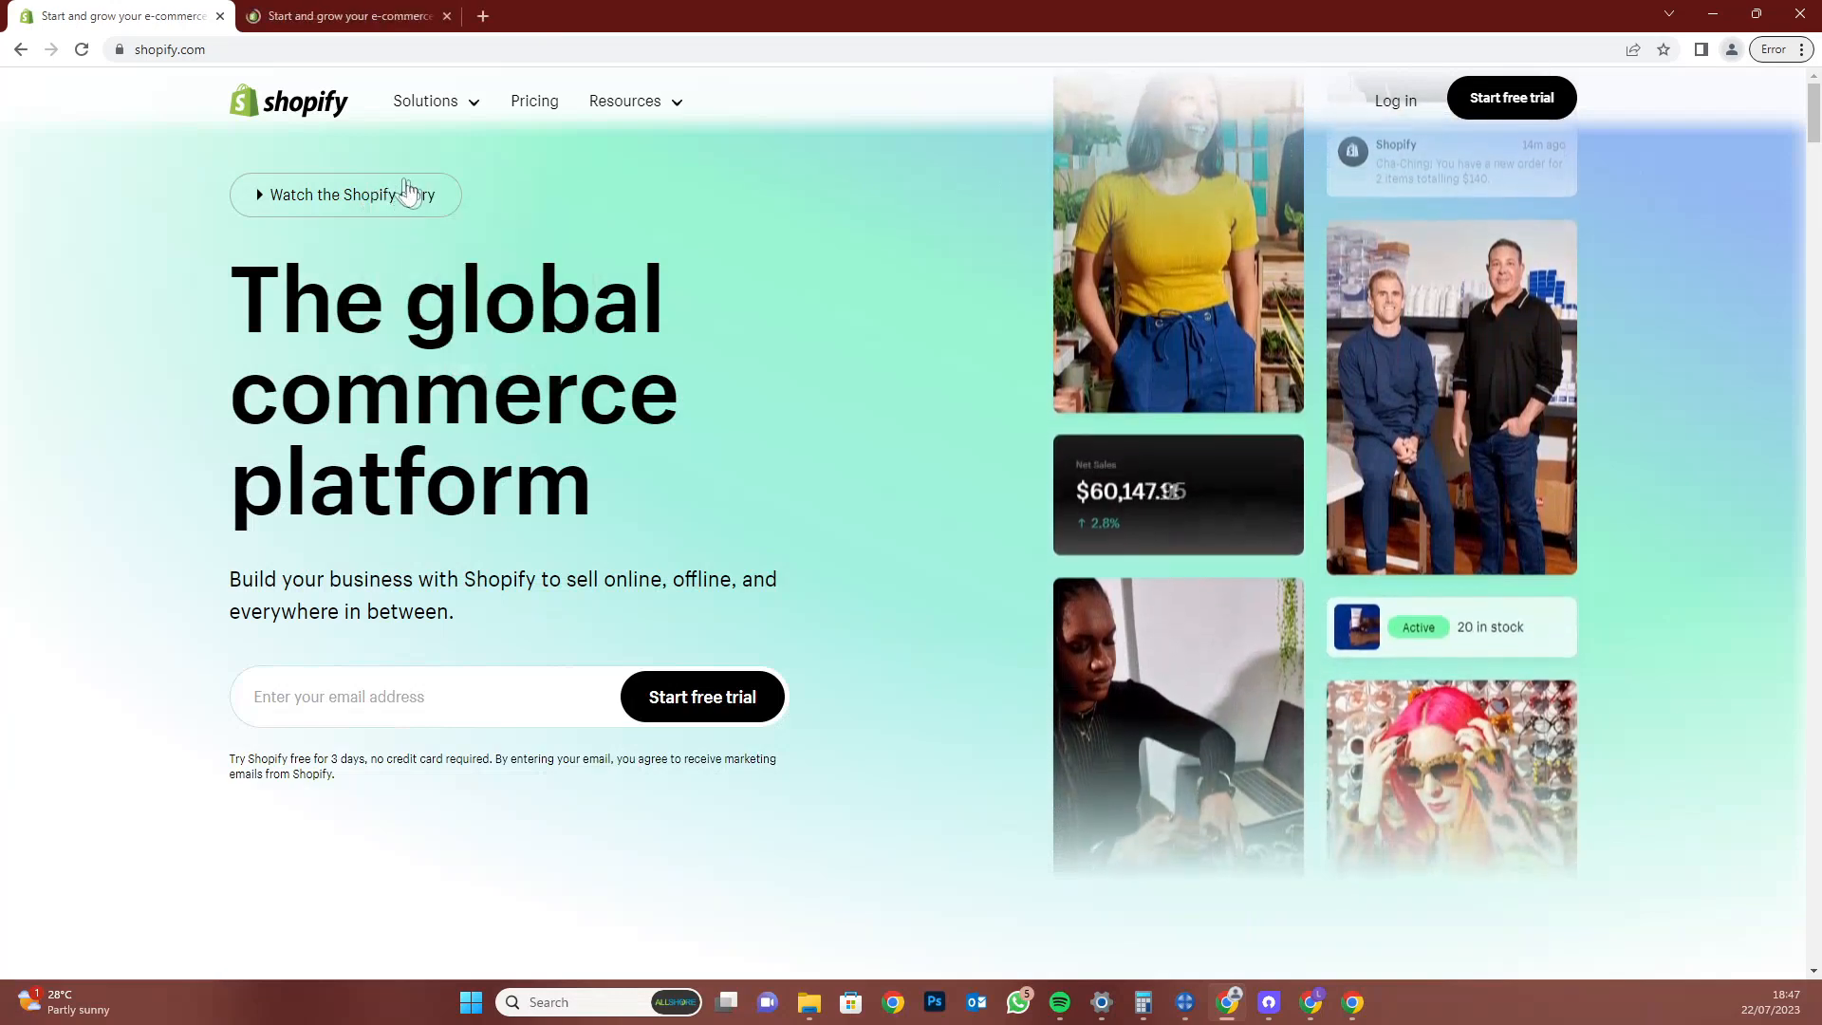
click(361, 16)
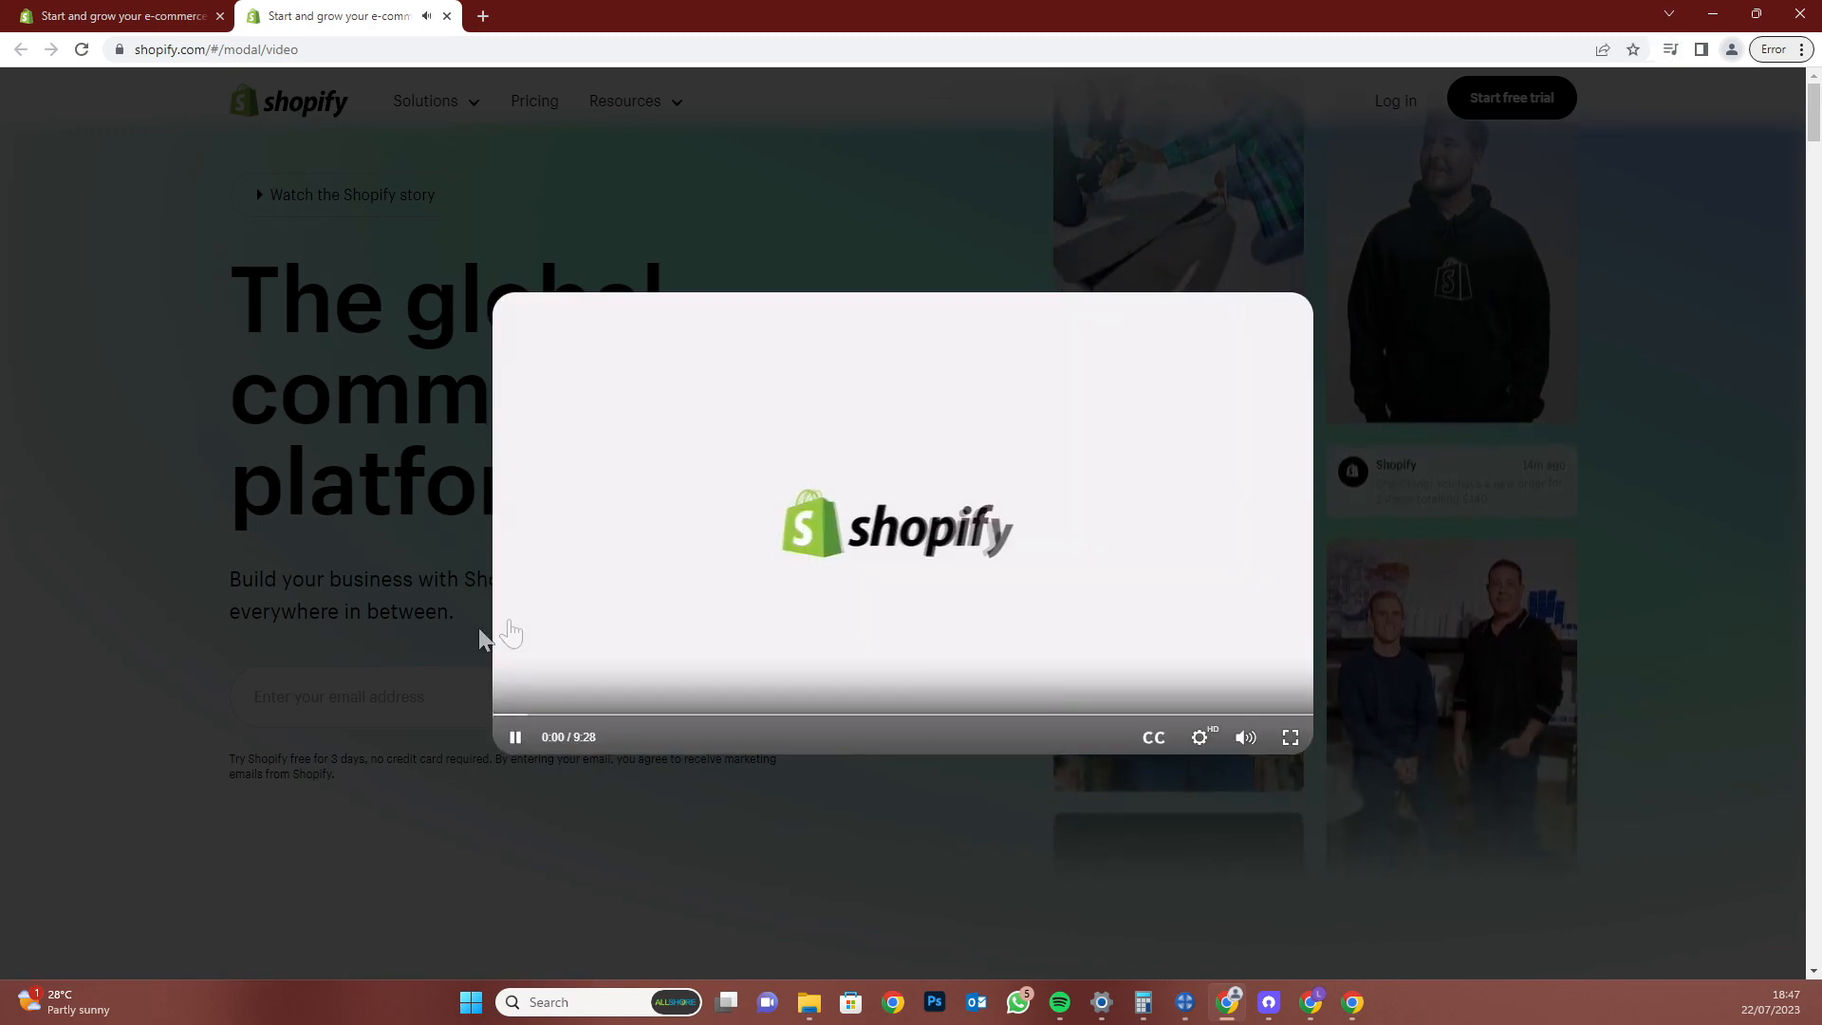
click(513, 749)
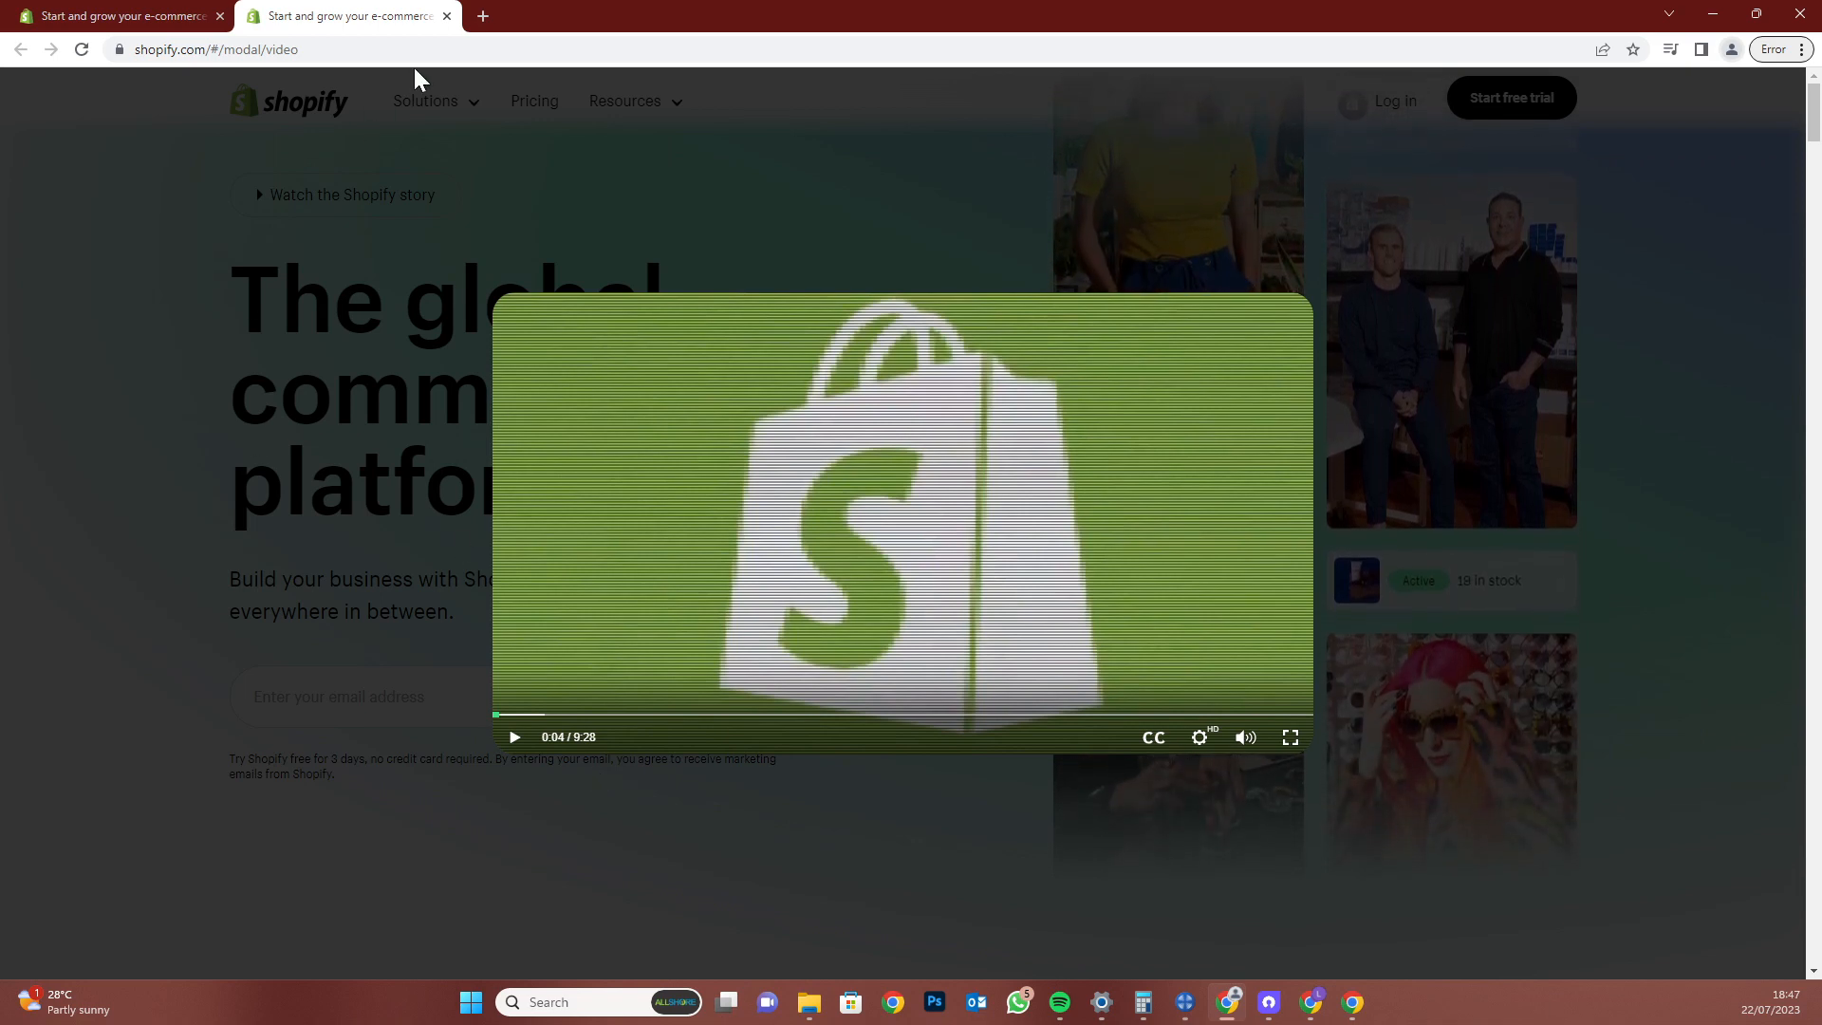
click(447, 16)
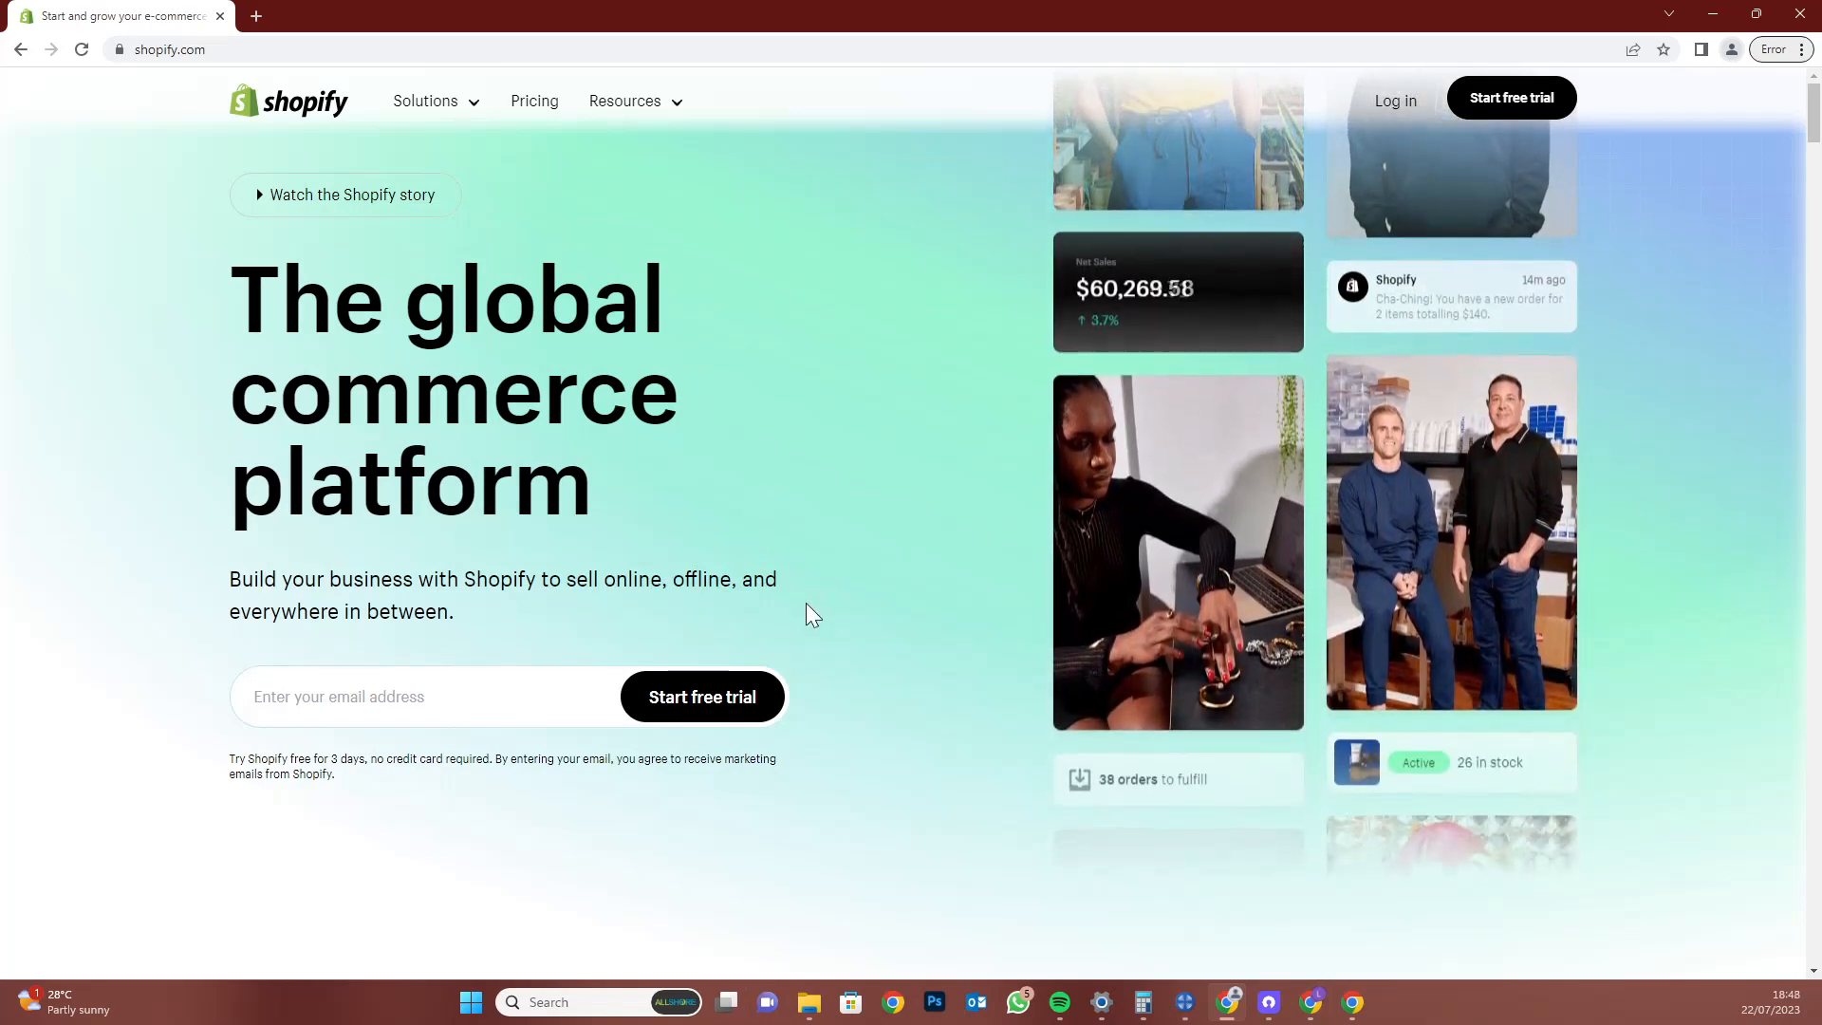
Scroll down the Shopify homepage past the opening heading
scroll(812, 629, down, 4)
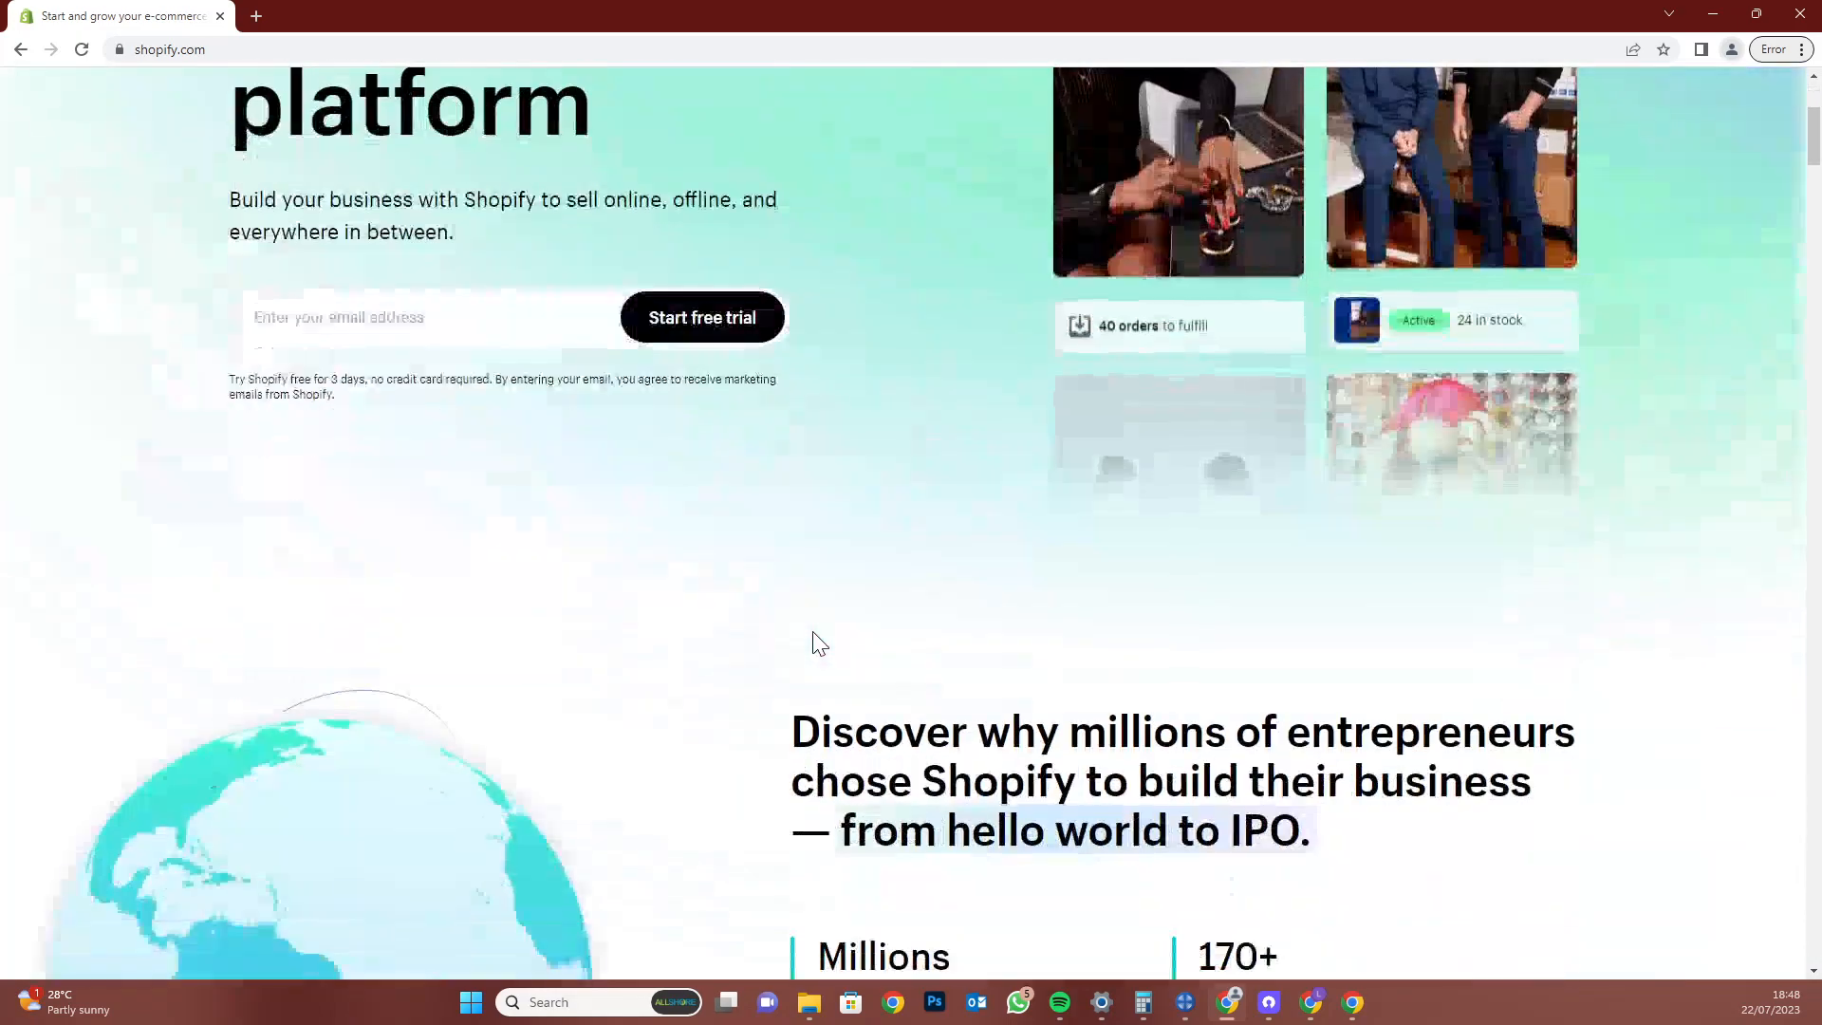
scroll(812, 642, down, 3)
scroll(821, 559, down, 1)
drag(789, 353, 1517, 398)
click(59, 695)
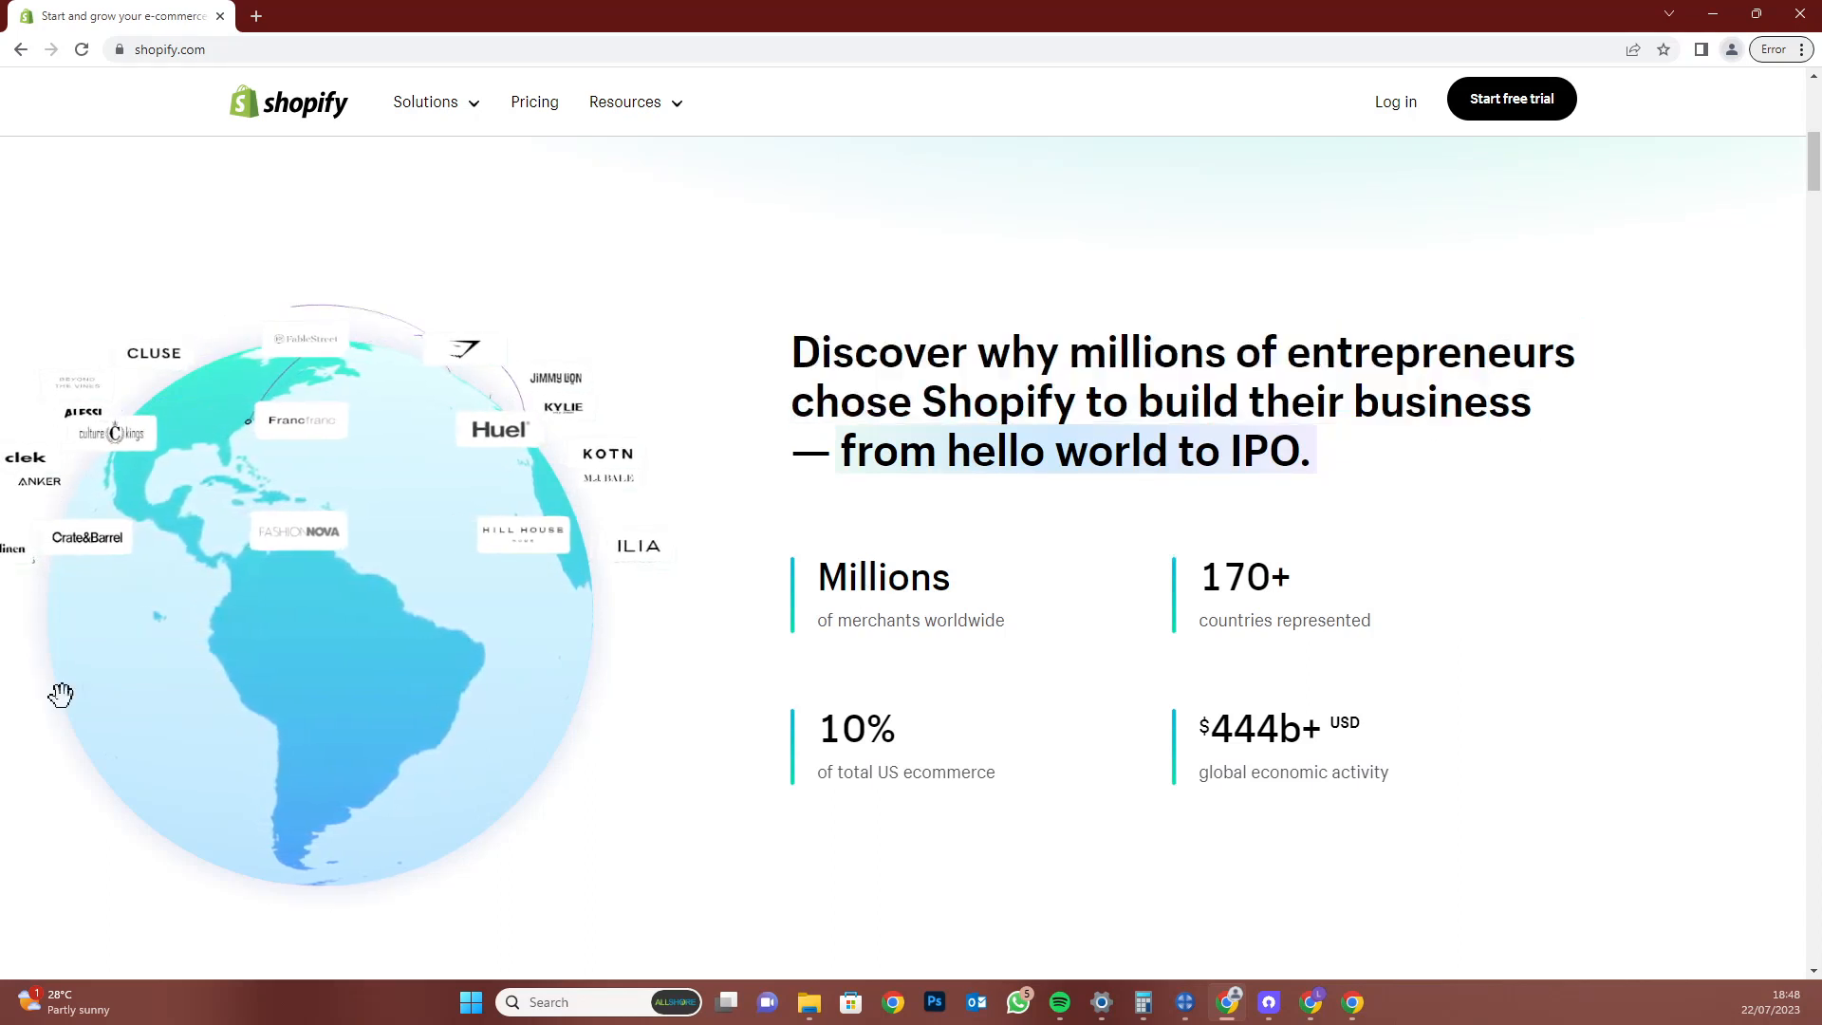
Spin the globe from Africa to the Americas, then reach the Enterprise, Plus and Partners cards
drag(226, 645, 544, 666)
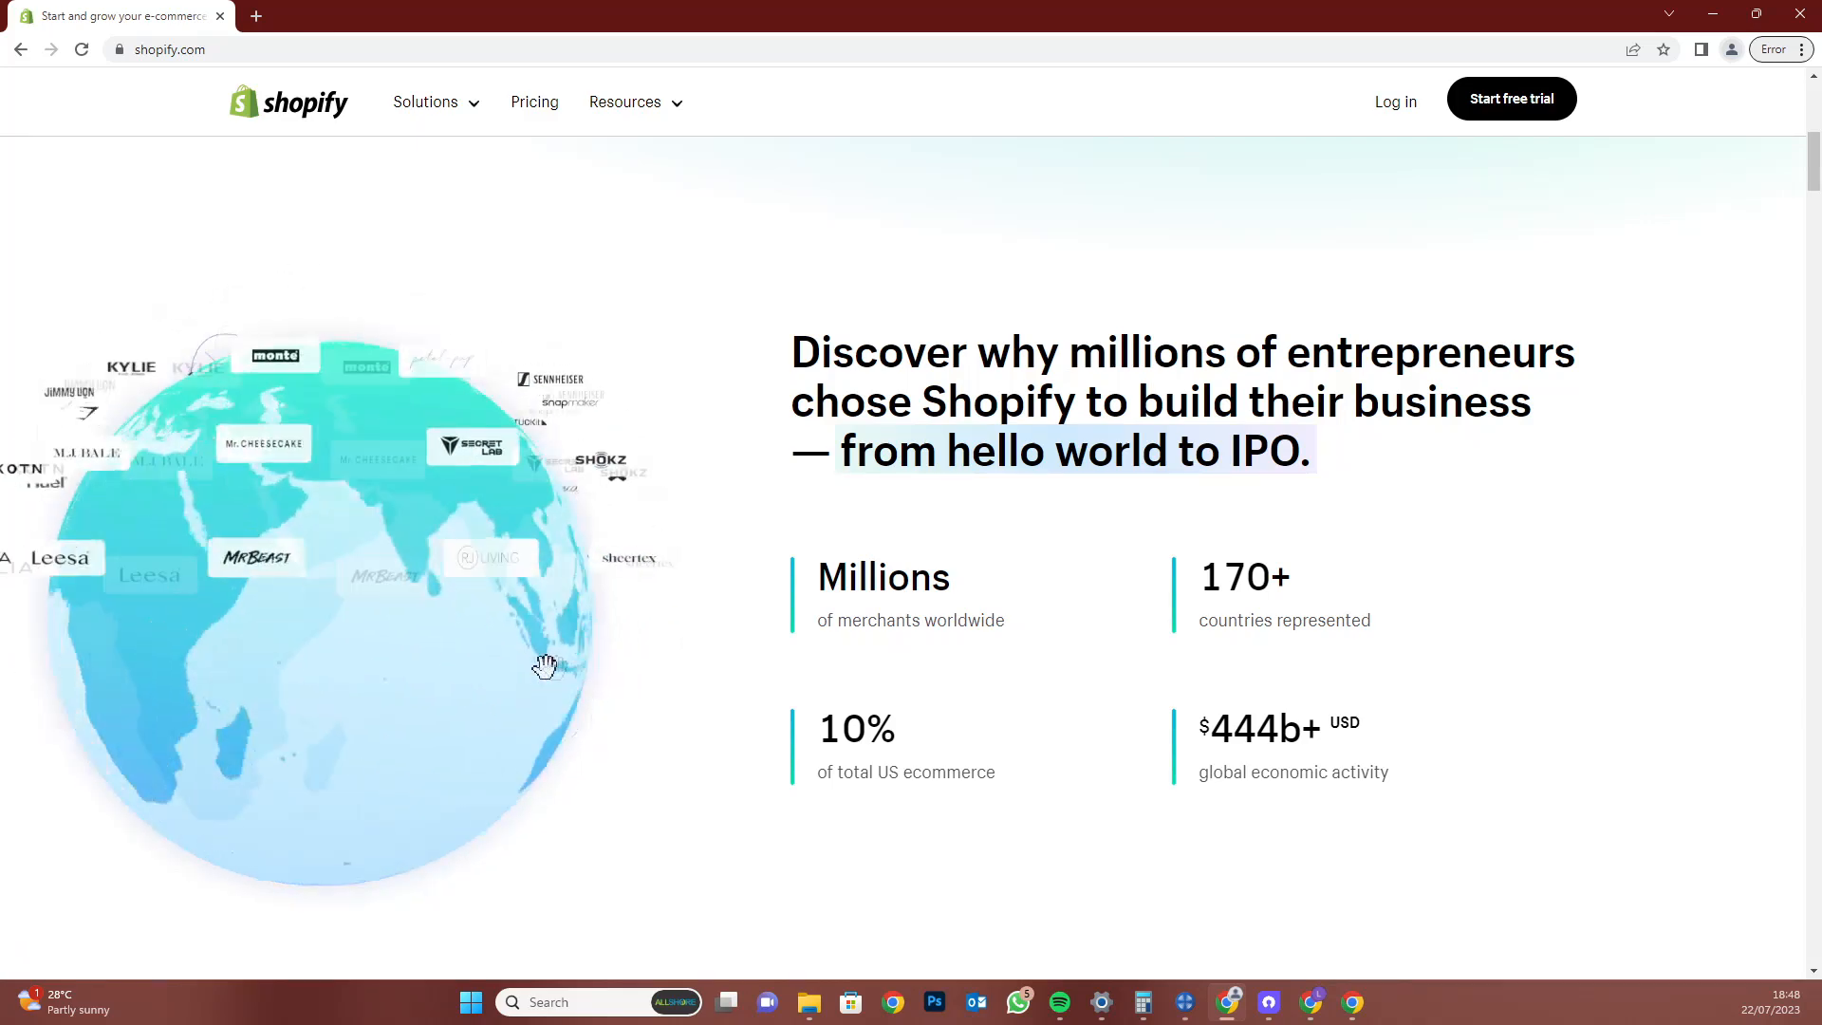
drag(361, 673, 459, 655)
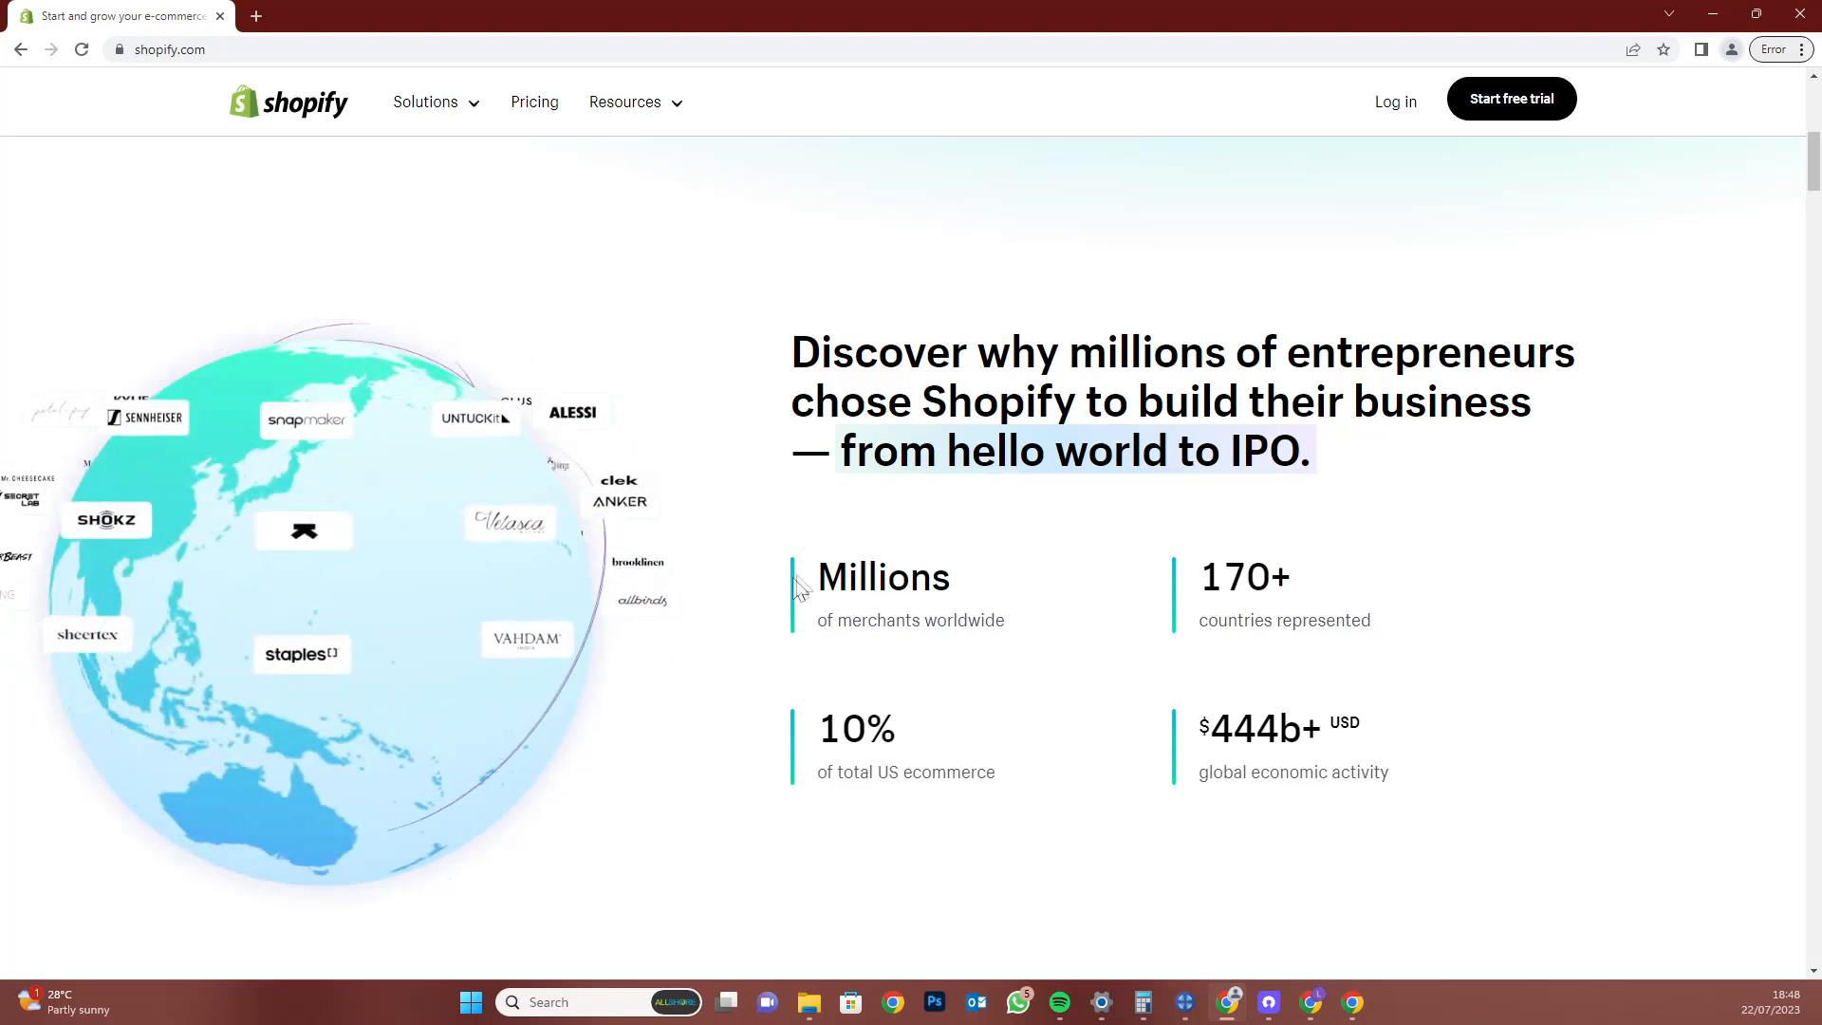
drag(822, 578, 1009, 624)
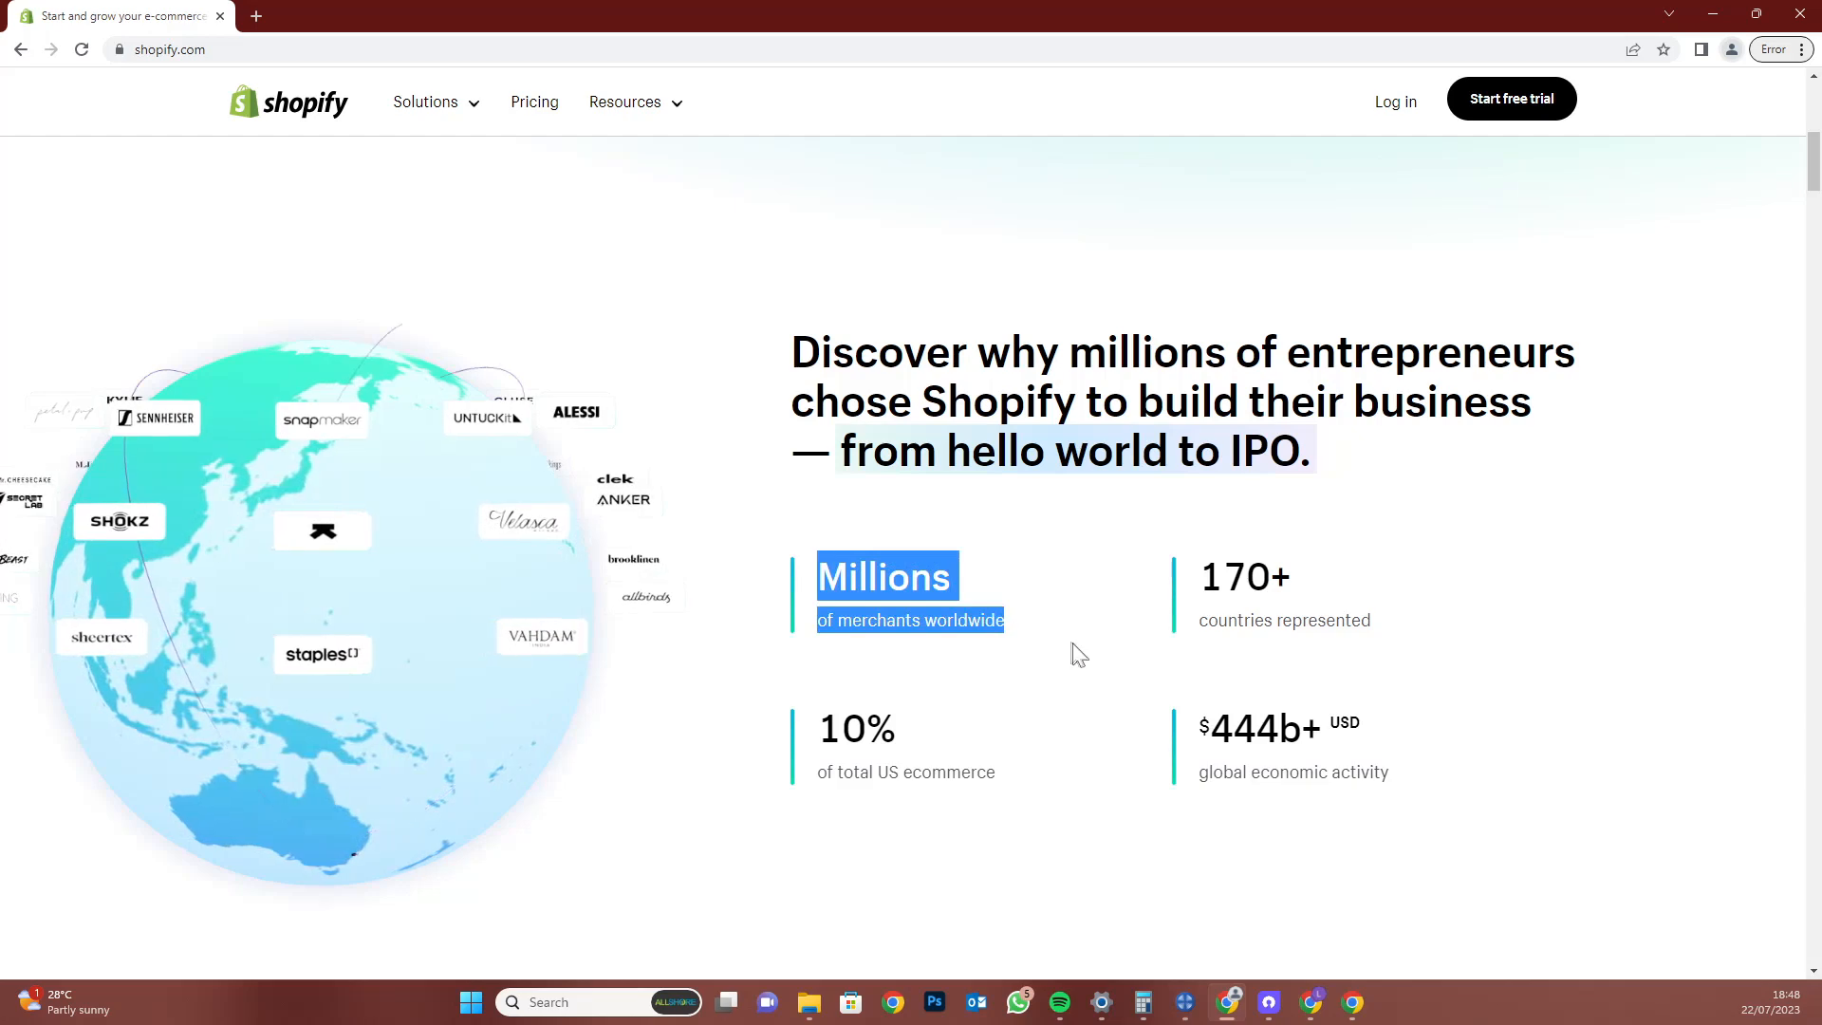
click(1035, 630)
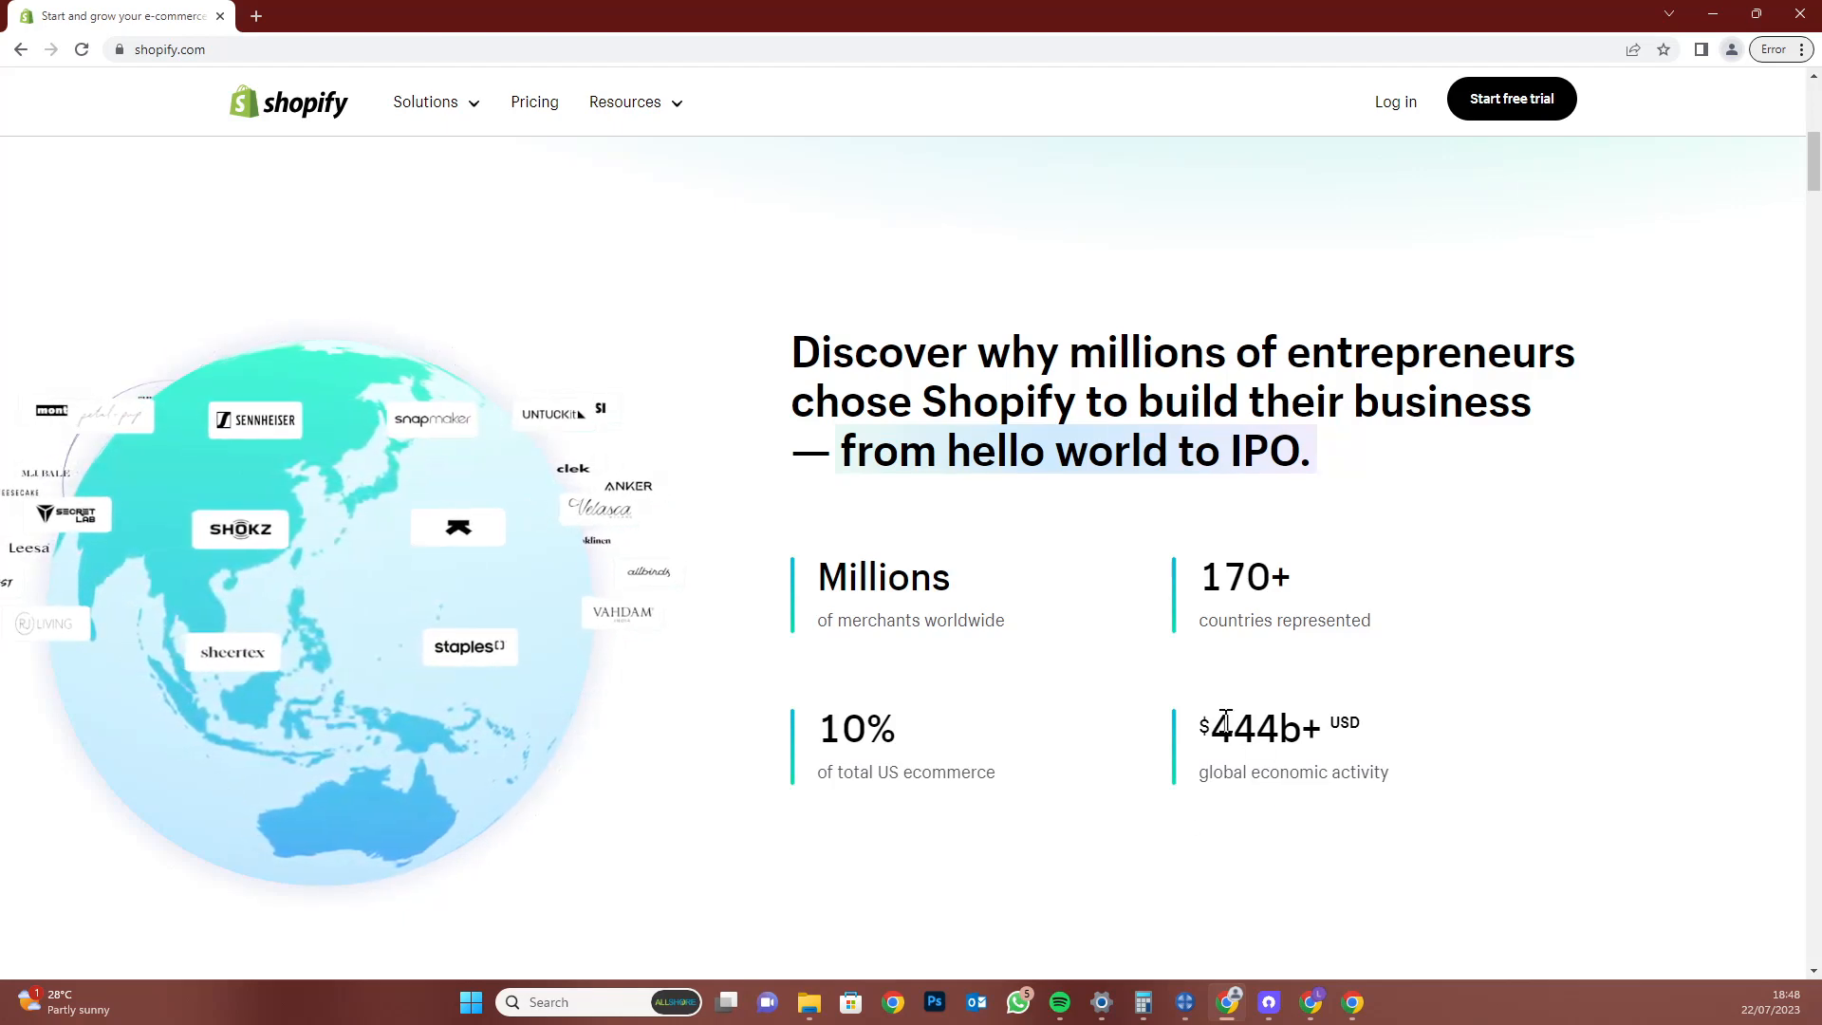
scroll(1447, 664, down, 2)
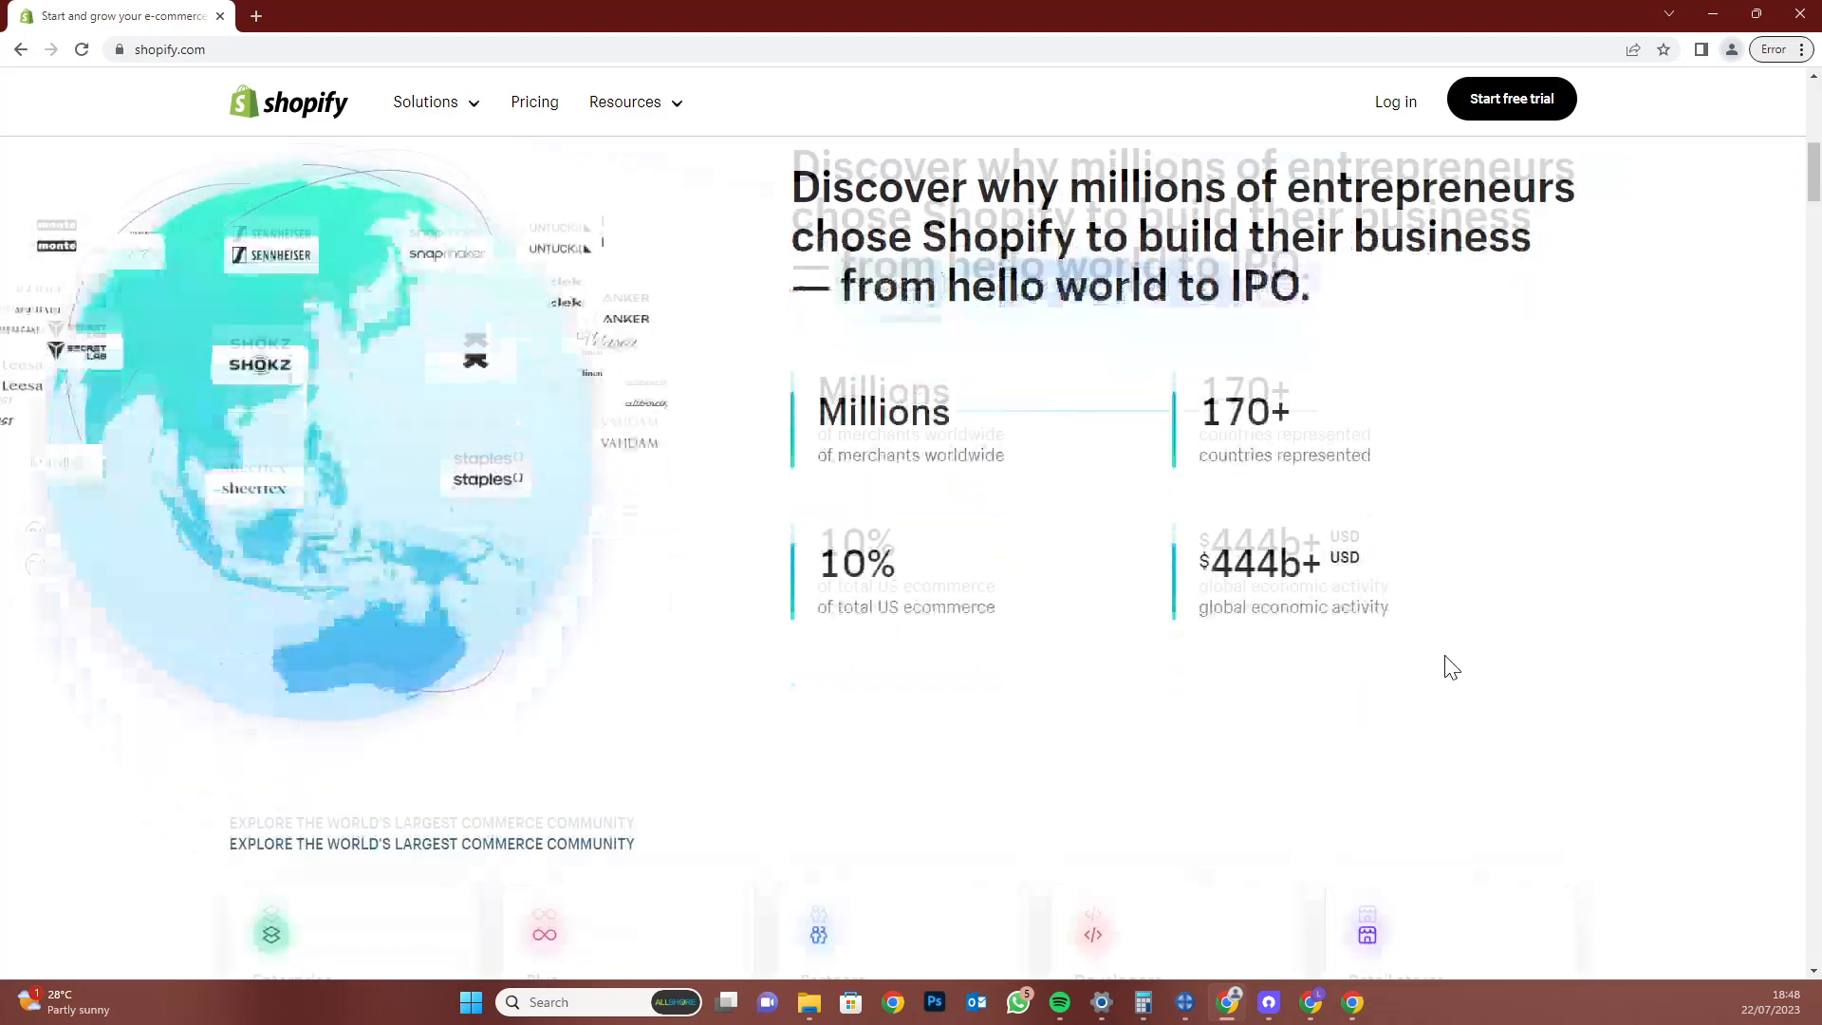
scroll(1451, 664, down, 7)
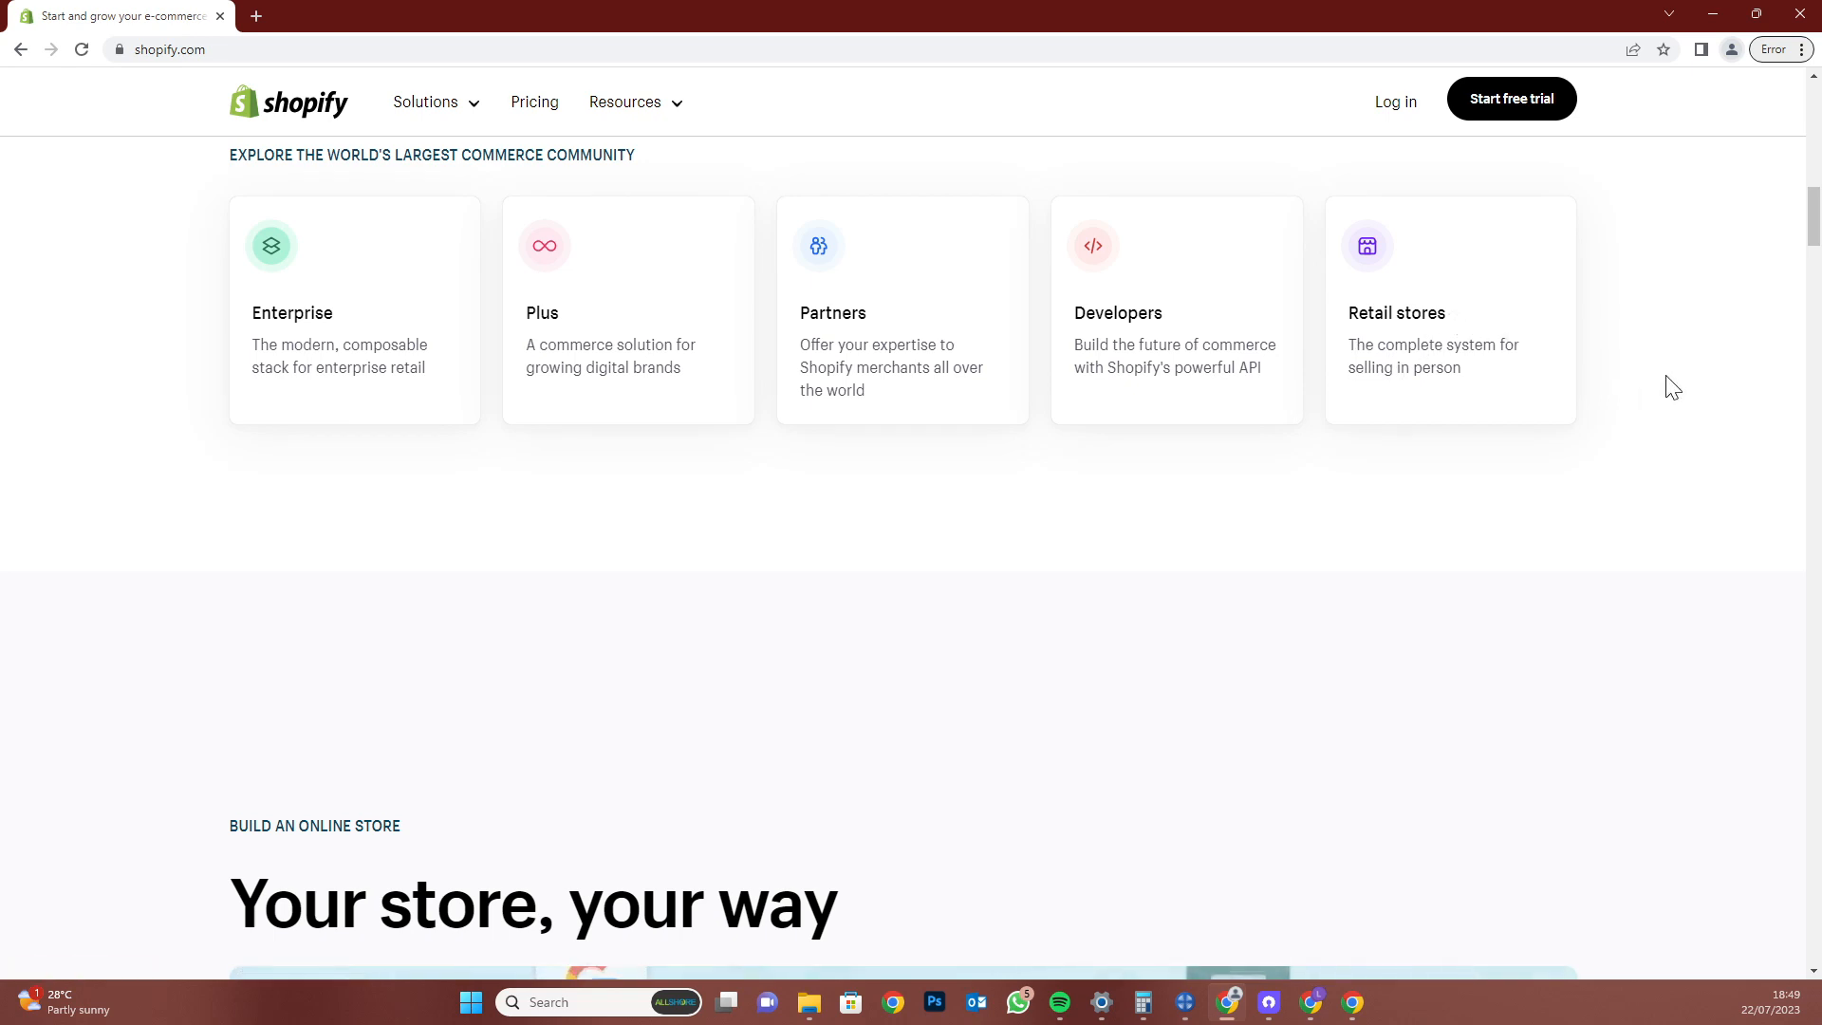
Open the Enterprise, Plus and Partners community cards each in a new tab
right_click(297, 324)
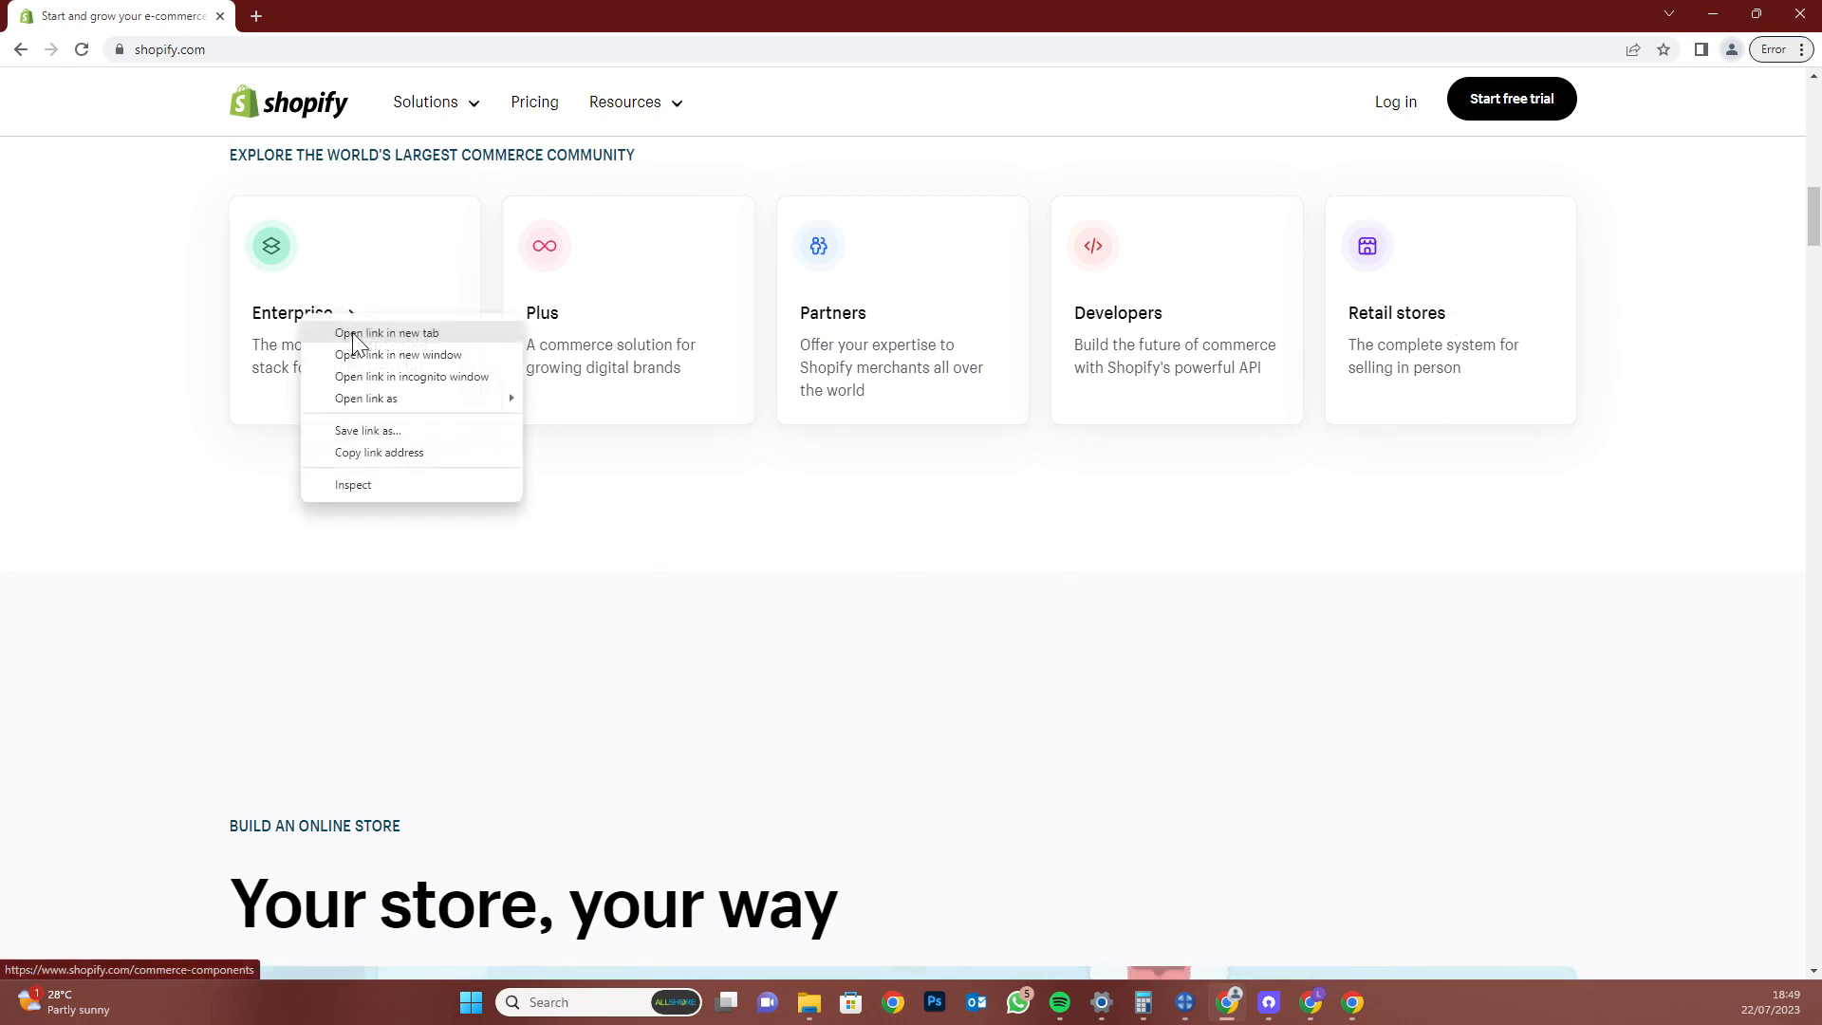
click(351, 332)
right_click(536, 323)
click(574, 329)
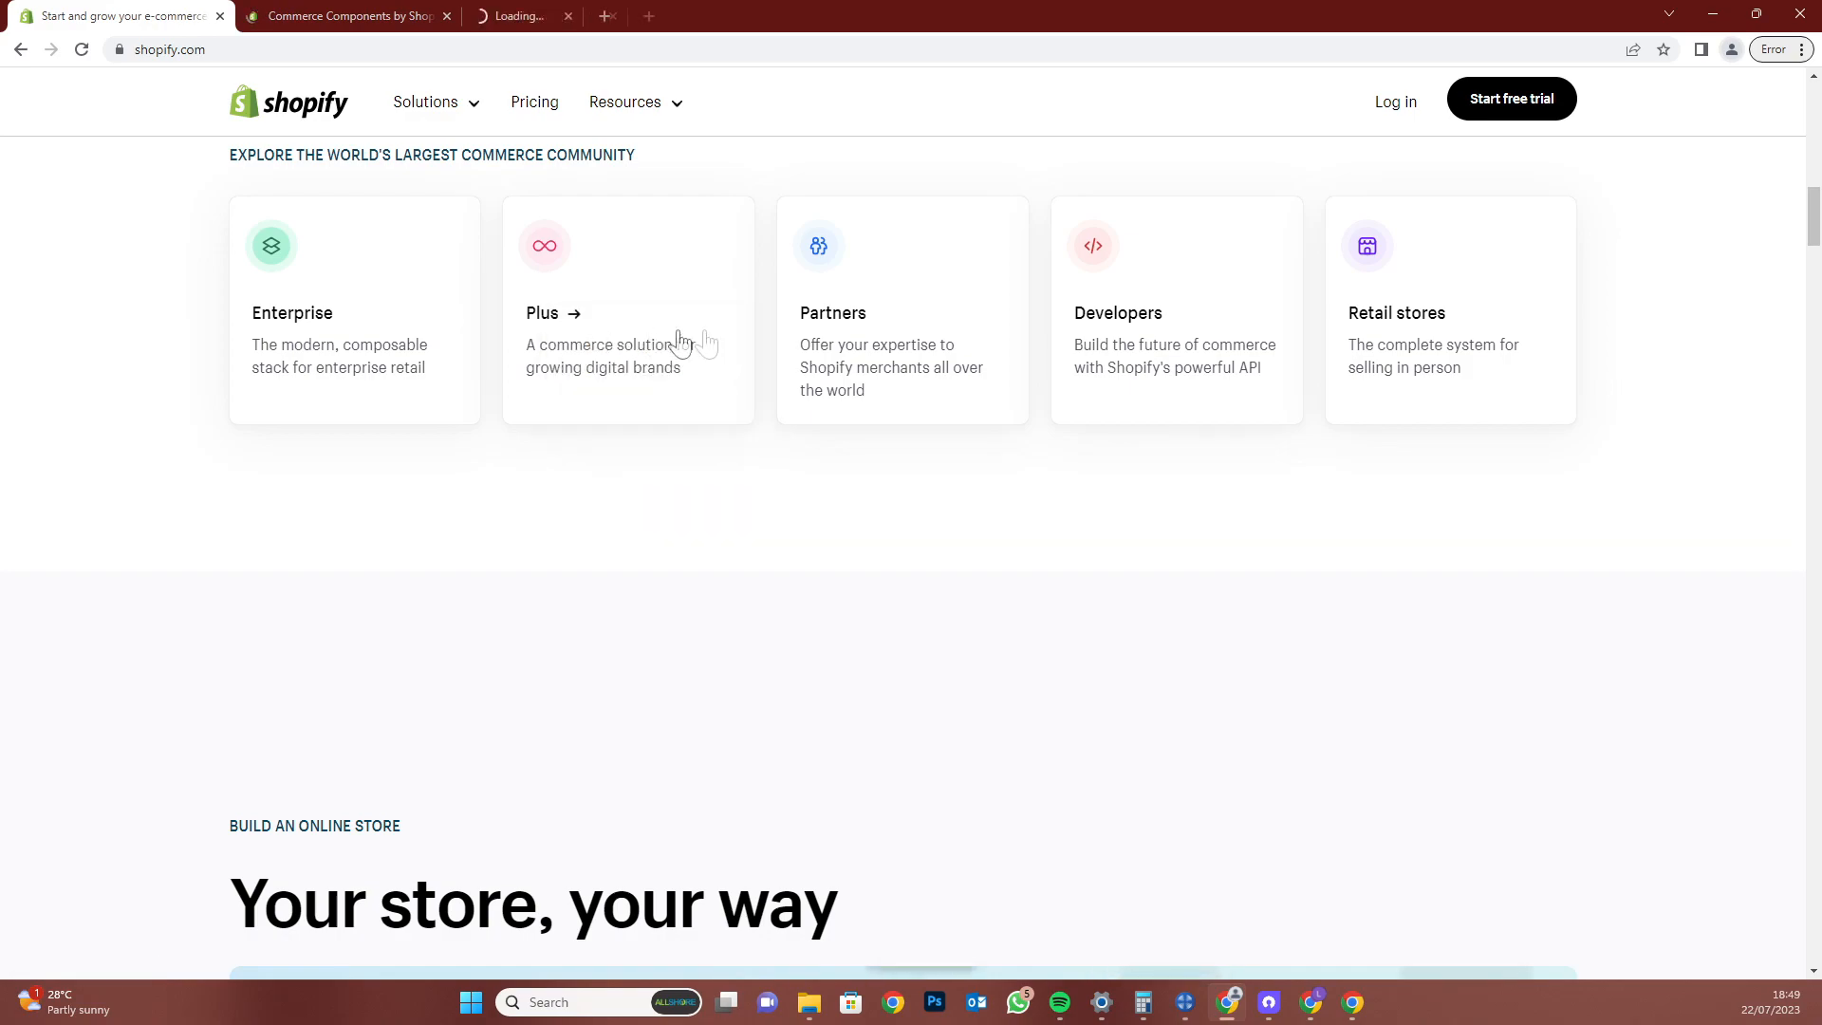
right_click(821, 318)
click(859, 329)
Switch to the Commerce Components tab and read down to the 'Craft the online shopping' heading
click(351, 15)
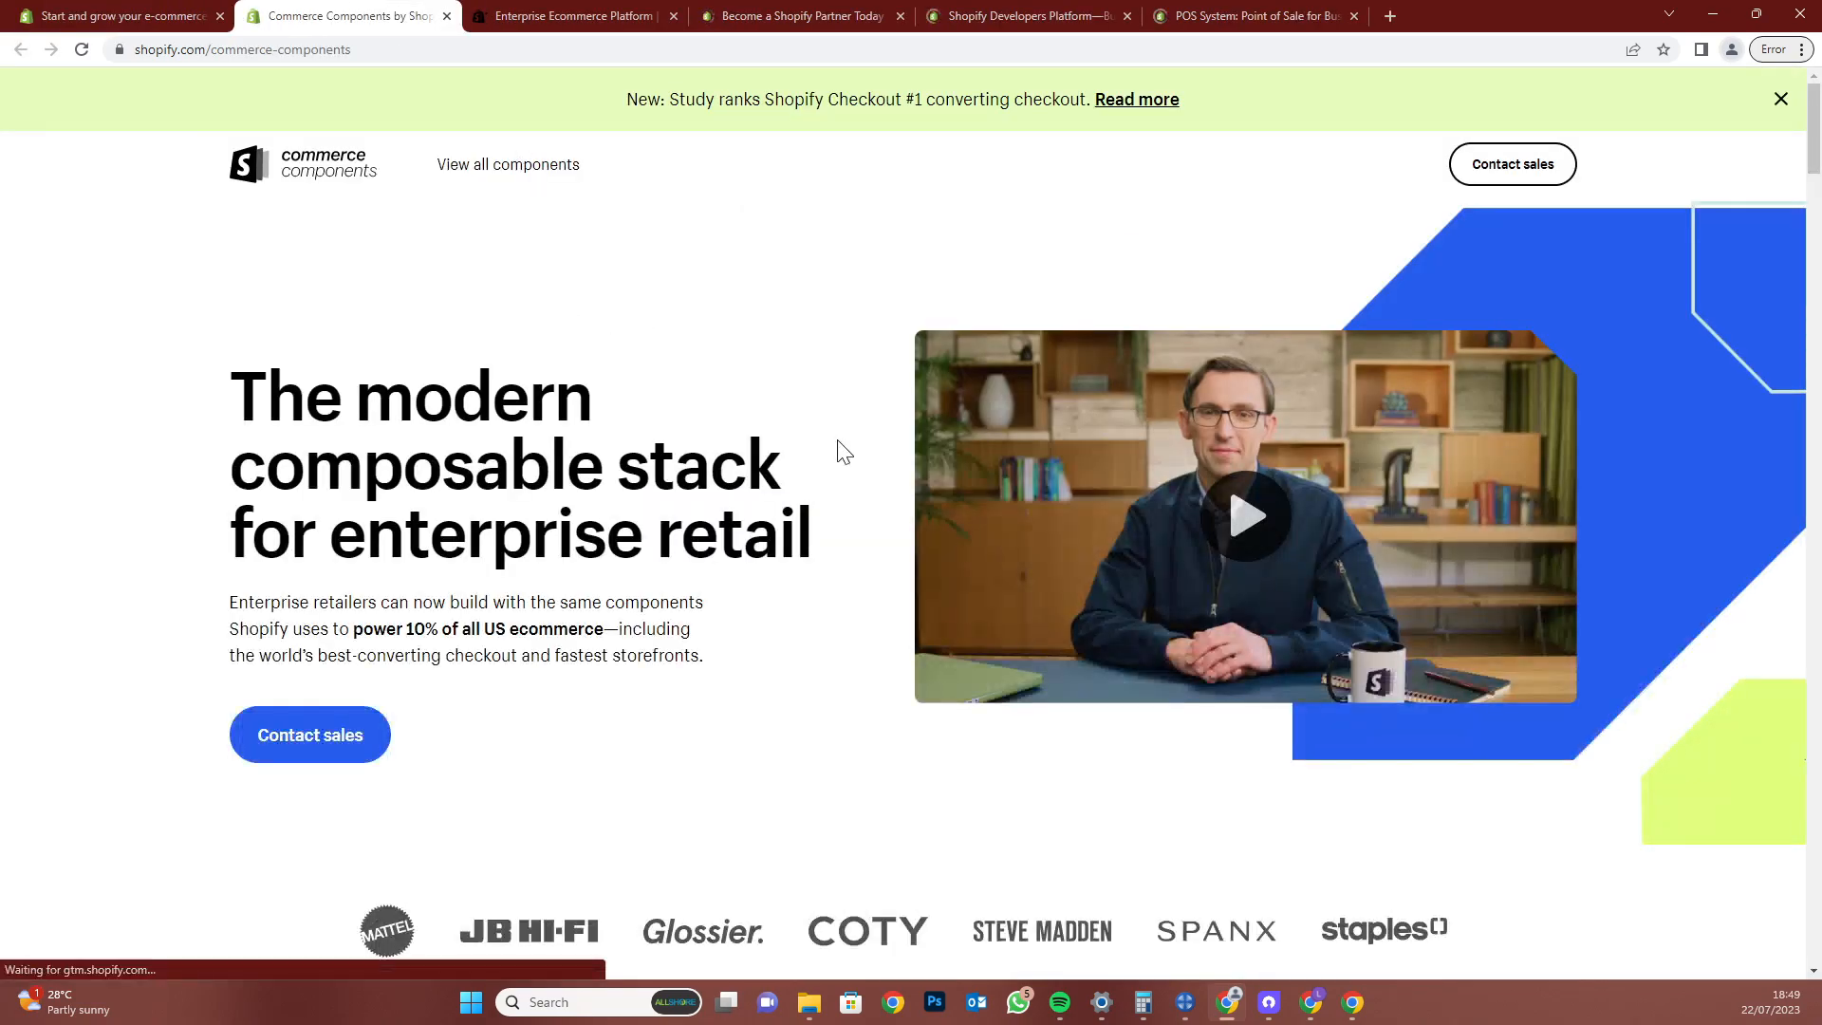
scroll(845, 451, down, 3)
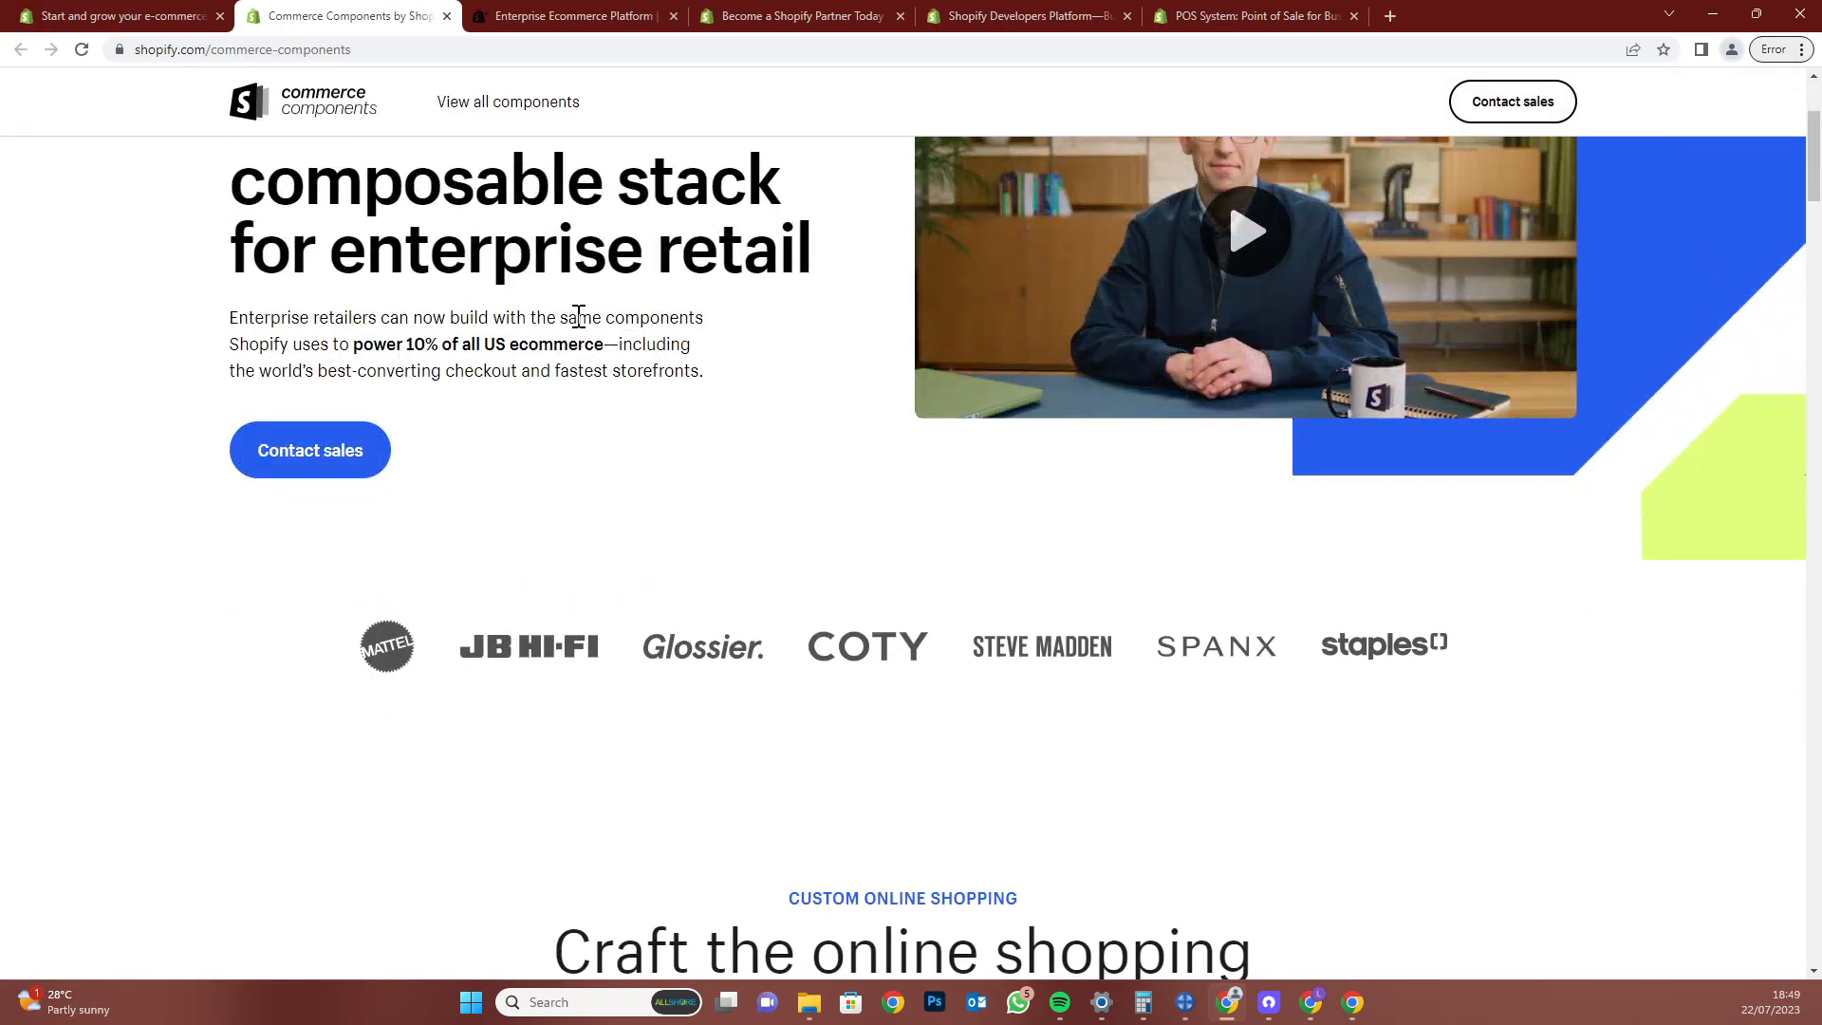
scroll(578, 316, down, 1)
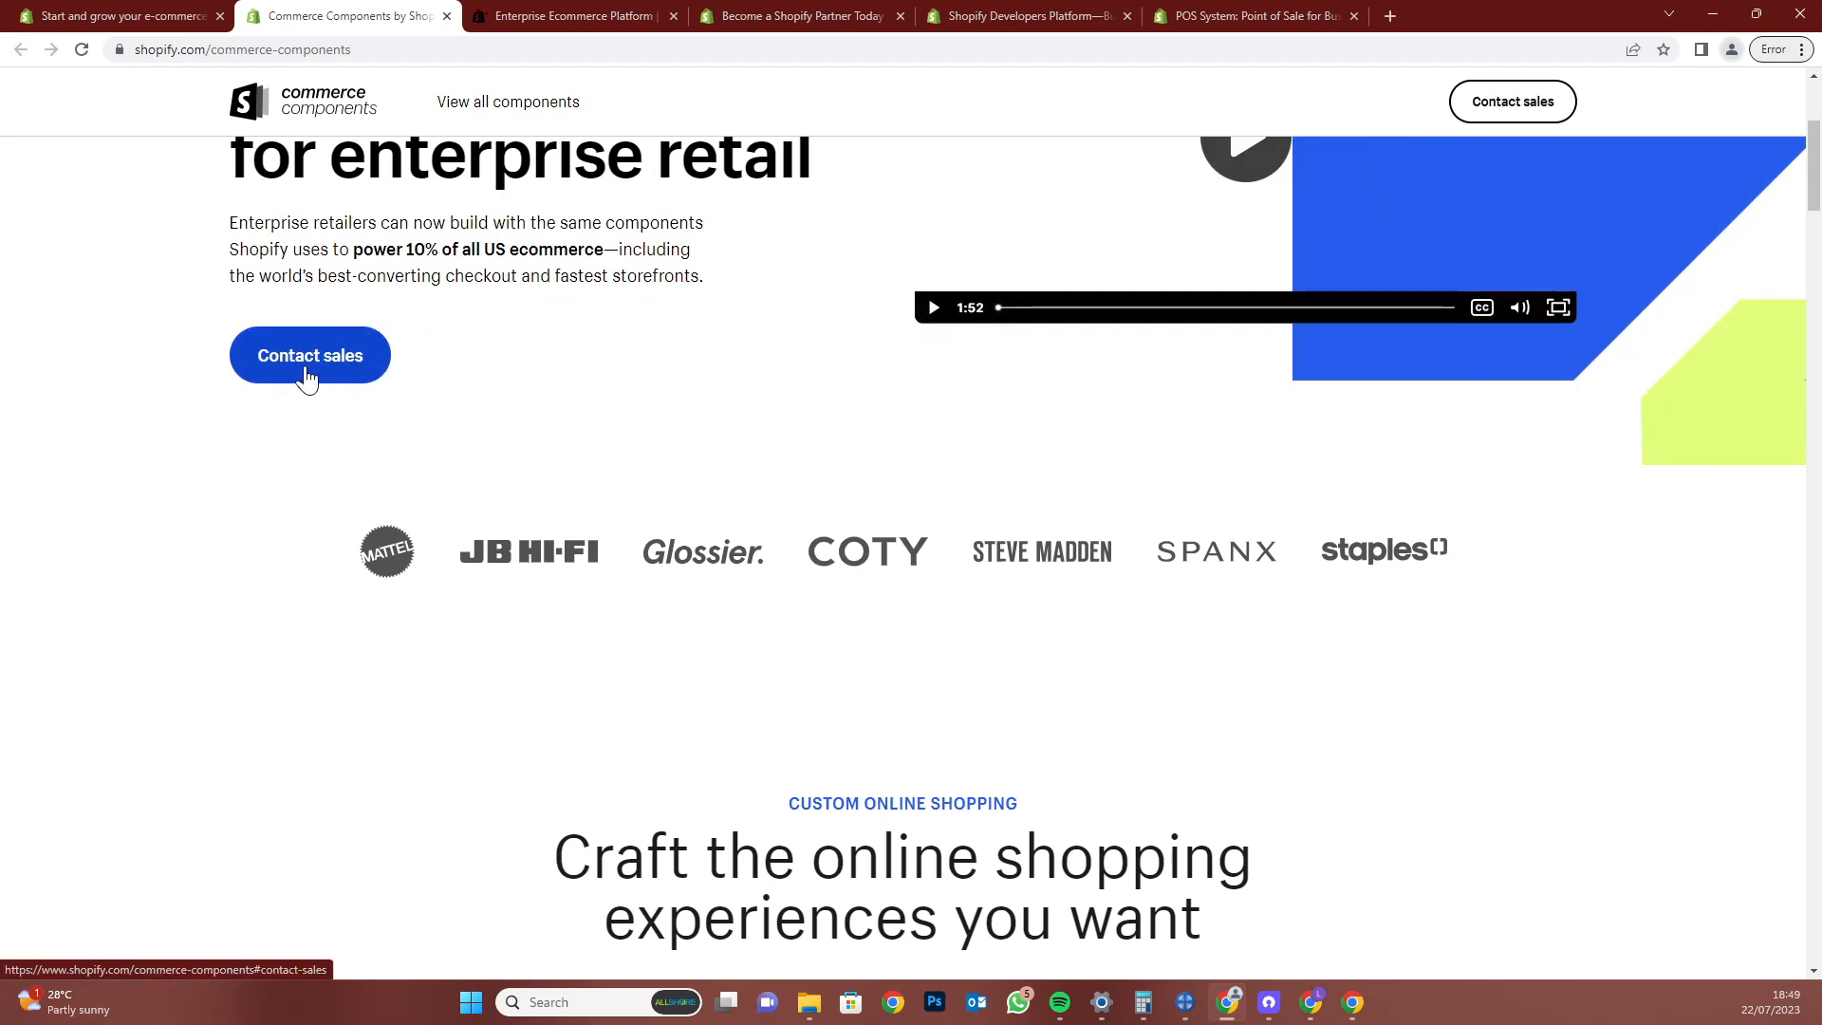
scroll(843, 616, down, 2)
drag(560, 662, 1220, 740)
click(1214, 754)
Read the rest of Commerce Components down to partners and support, then close it
scroll(1208, 767, down, 1)
scroll(1208, 766, down, 7)
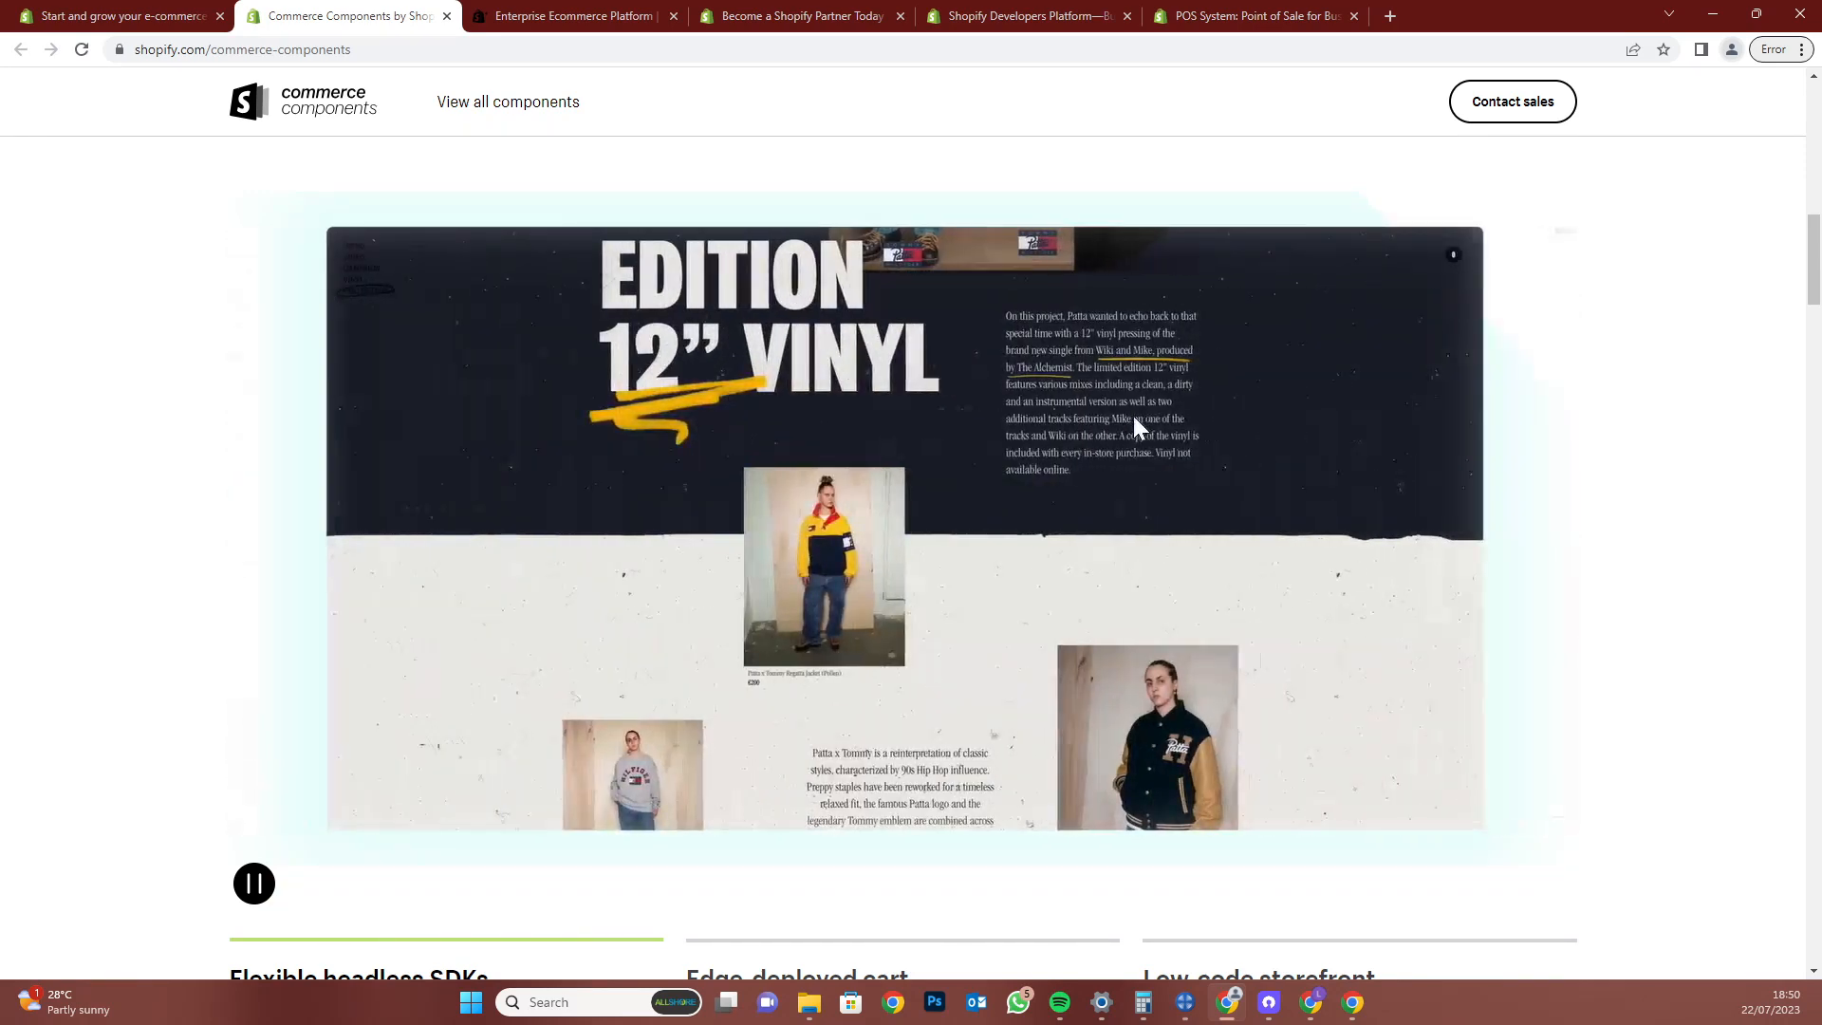
scroll(1698, 605, down, 8)
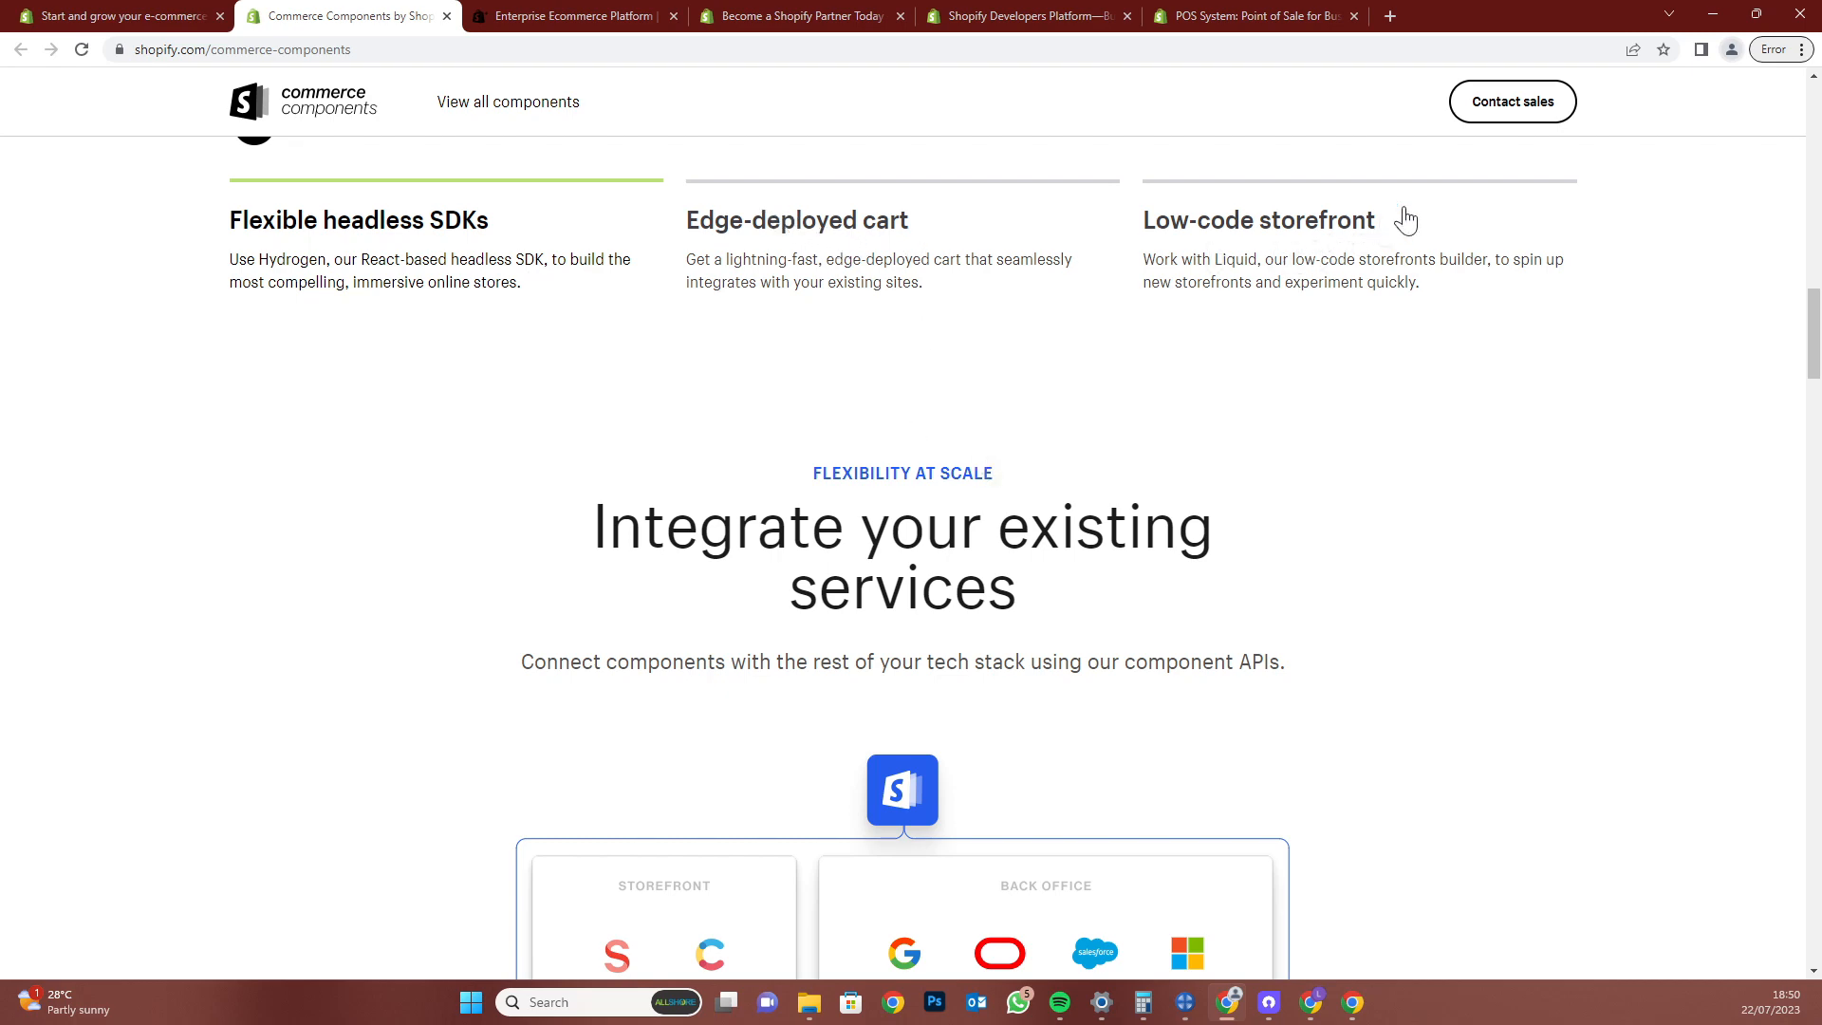
scroll(1504, 360, down, 3)
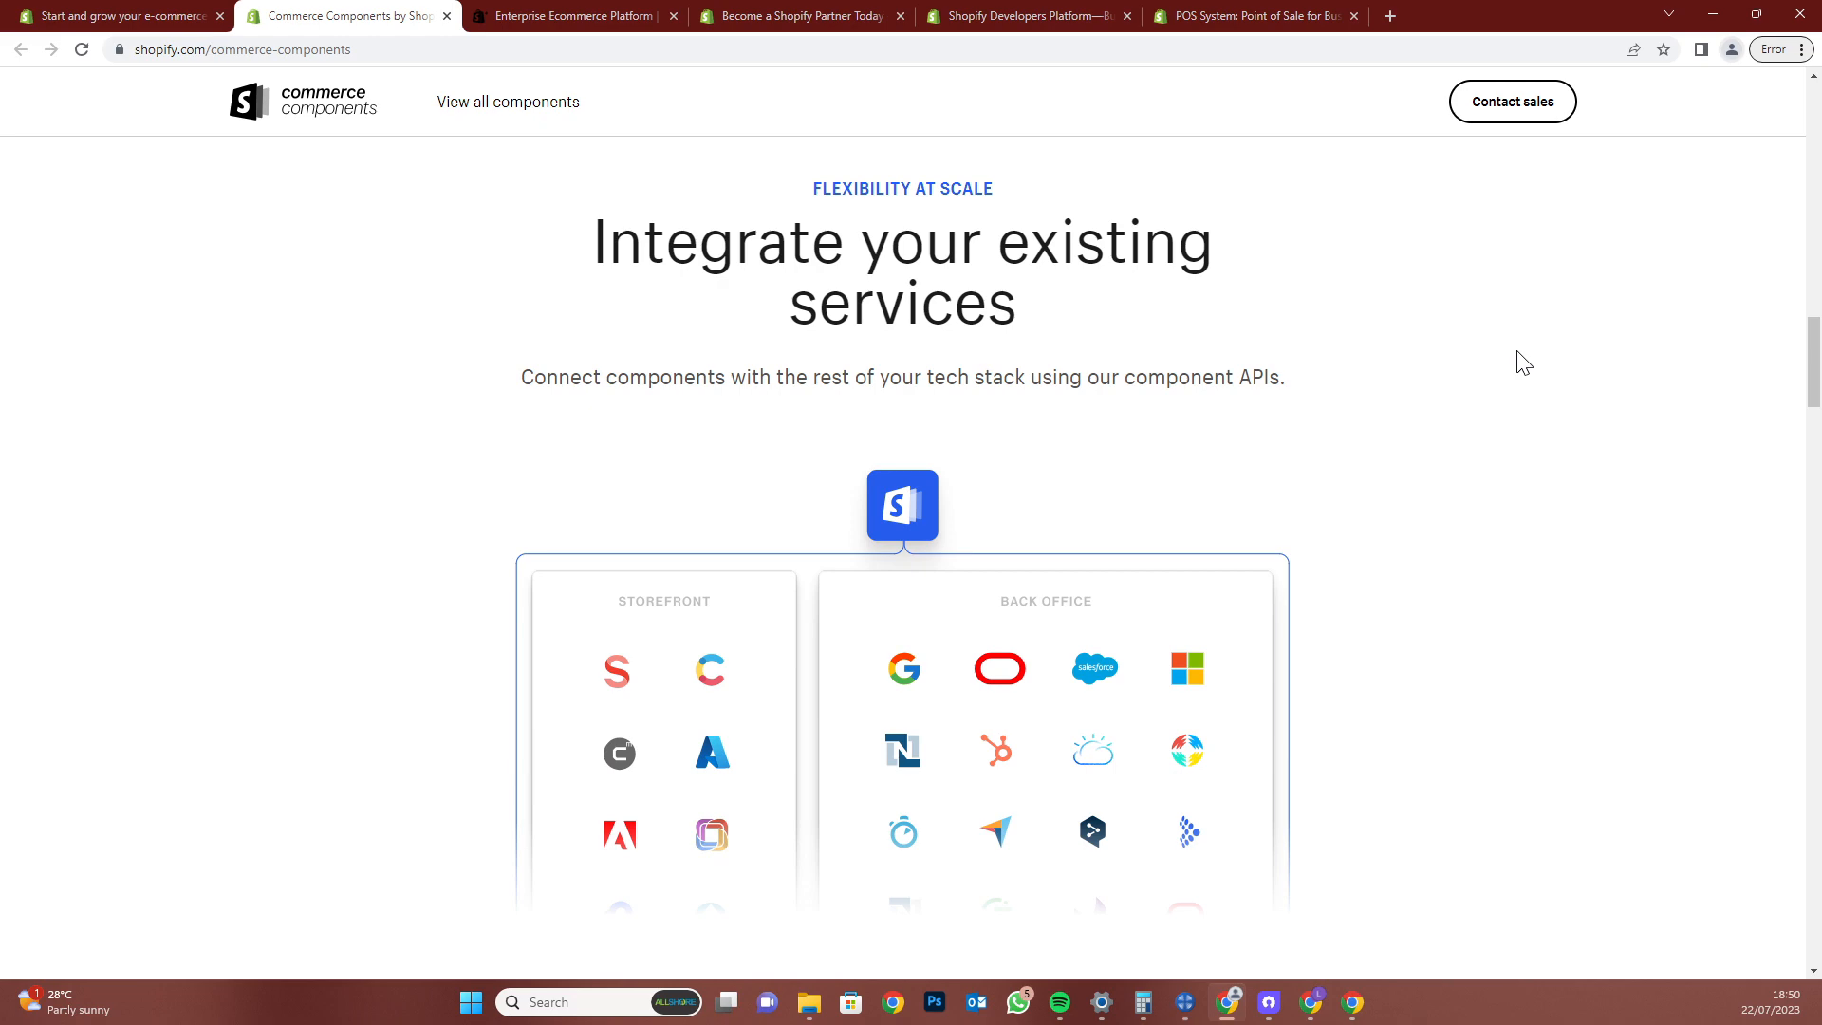
scroll(1522, 362, down, 2)
scroll(1533, 368, up, 1)
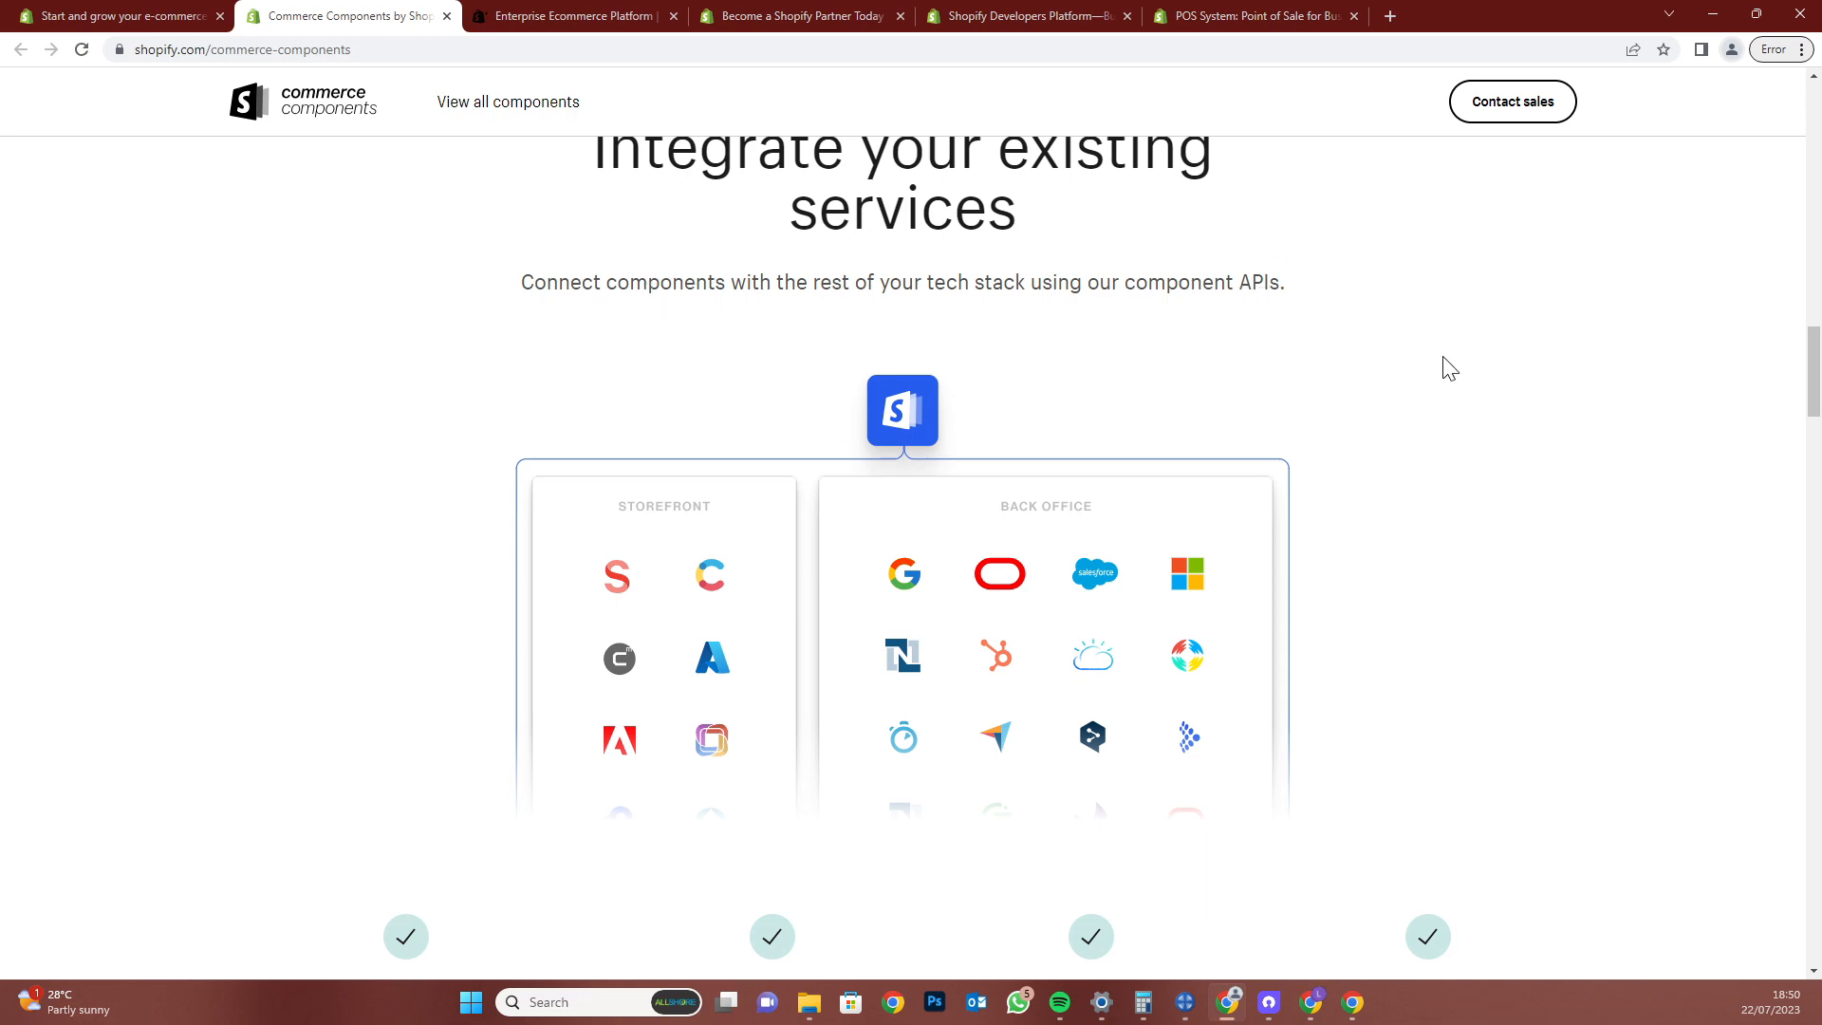
scroll(1450, 368, down, 7)
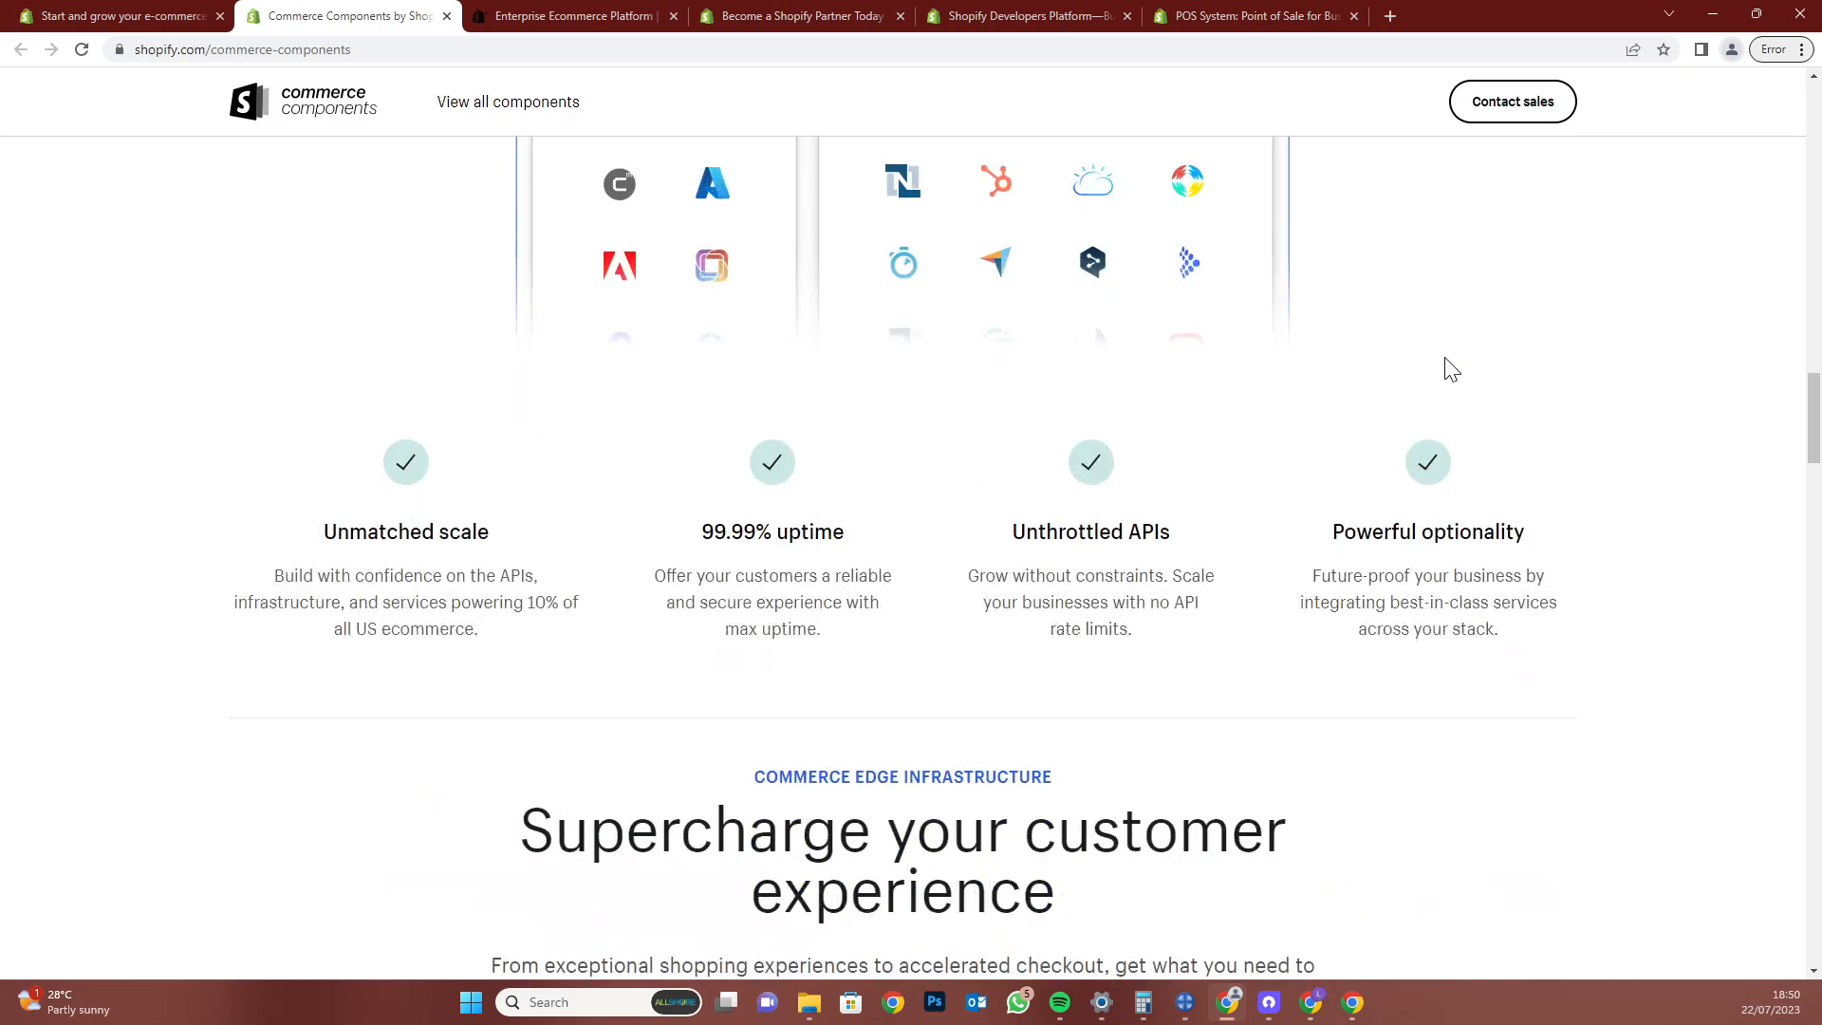
scroll(1525, 406, down, 6)
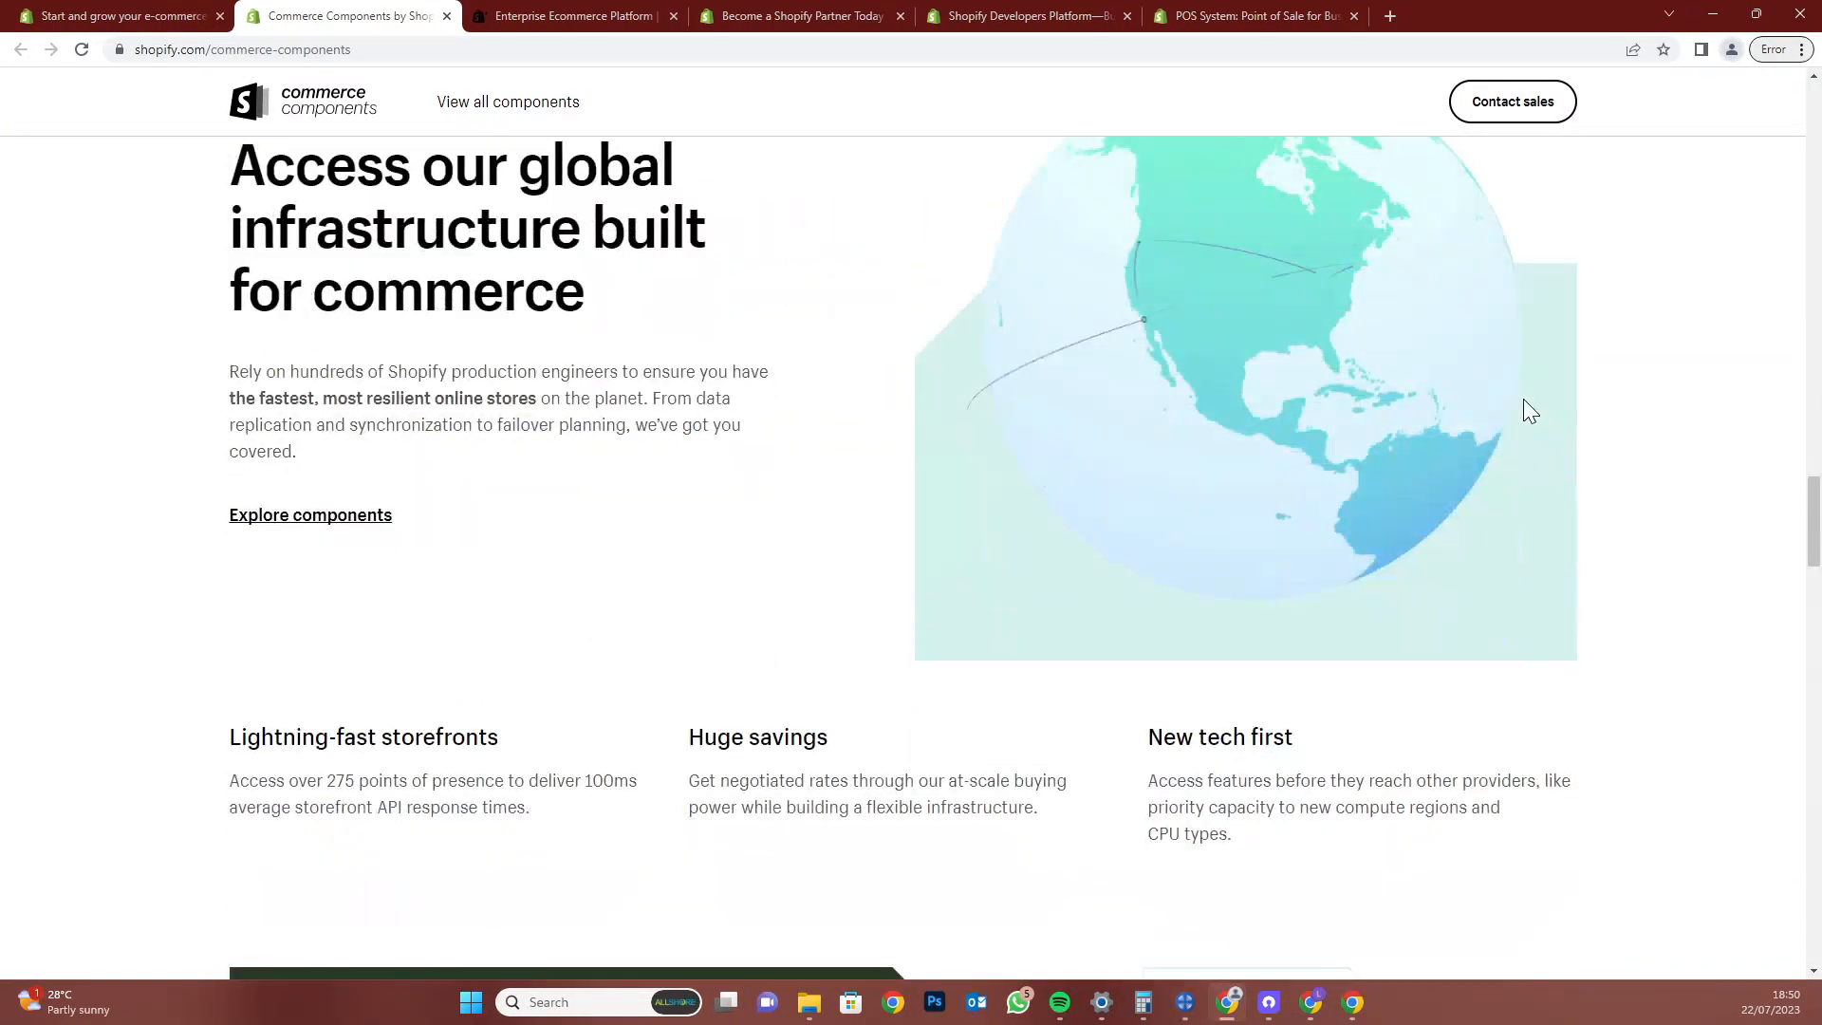
scroll(1525, 408, down, 8)
scroll(1530, 412, down, 11)
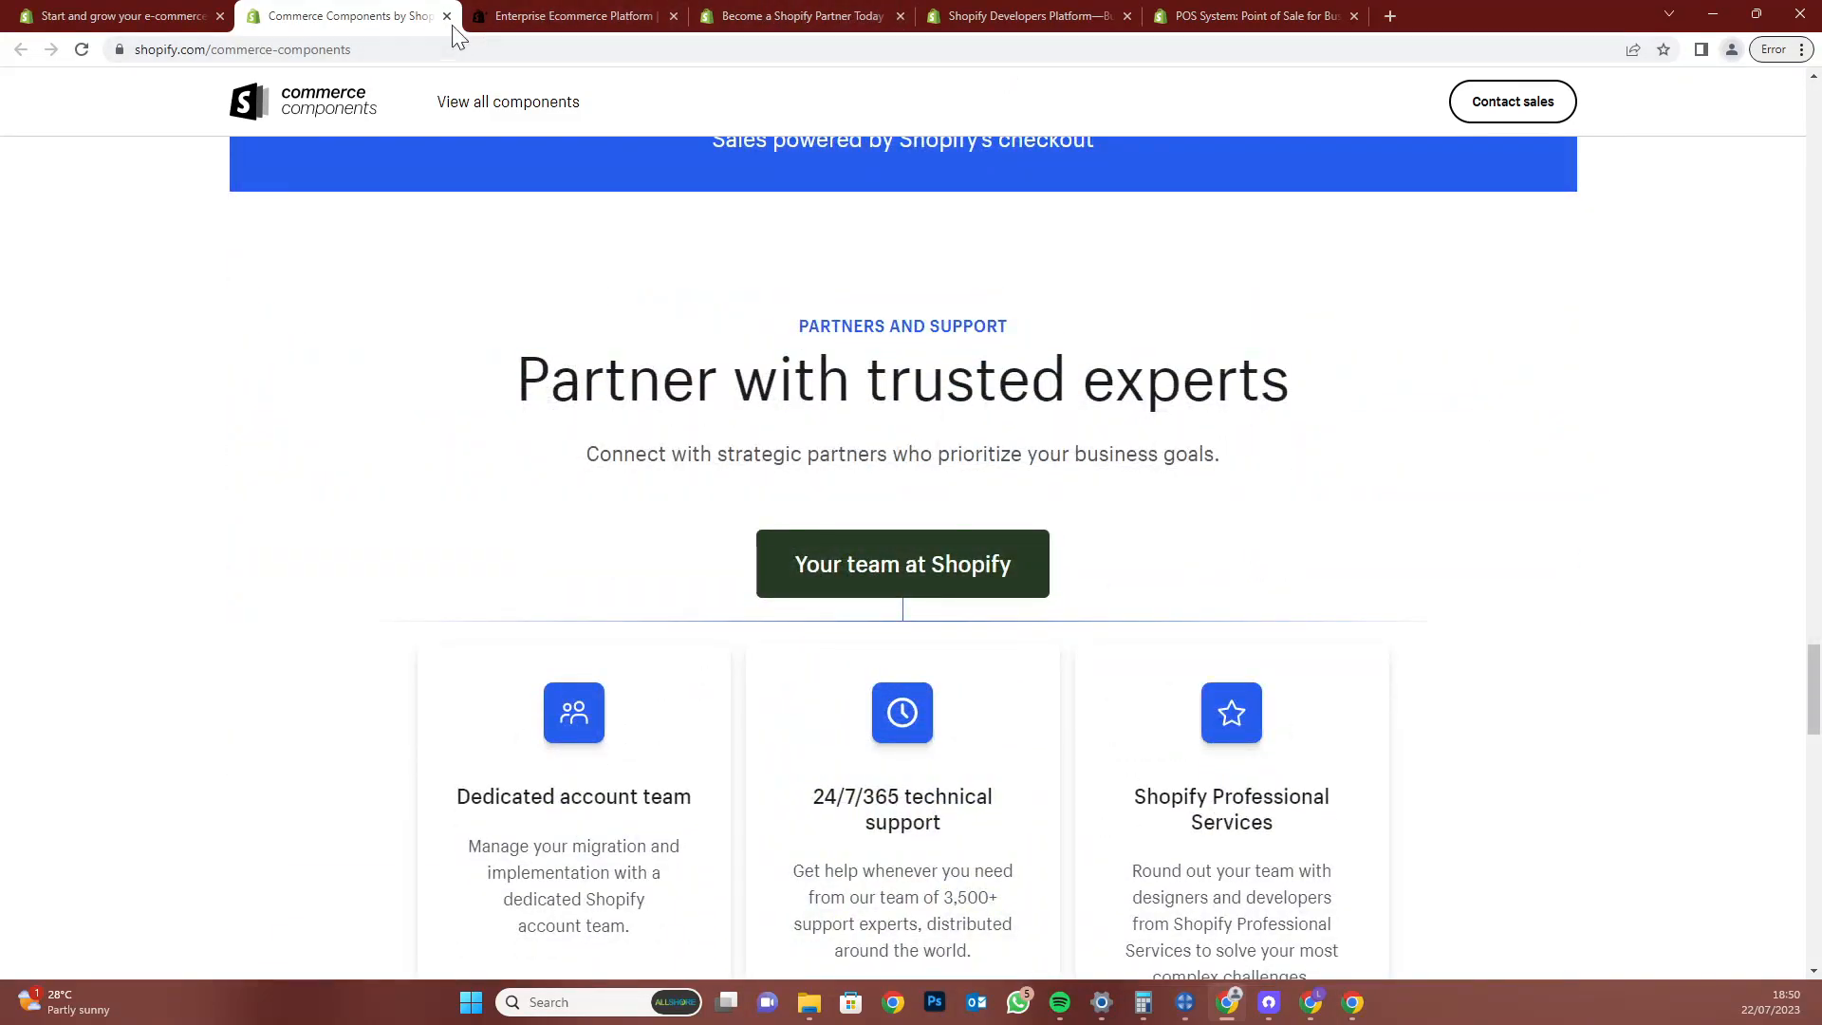
click(447, 16)
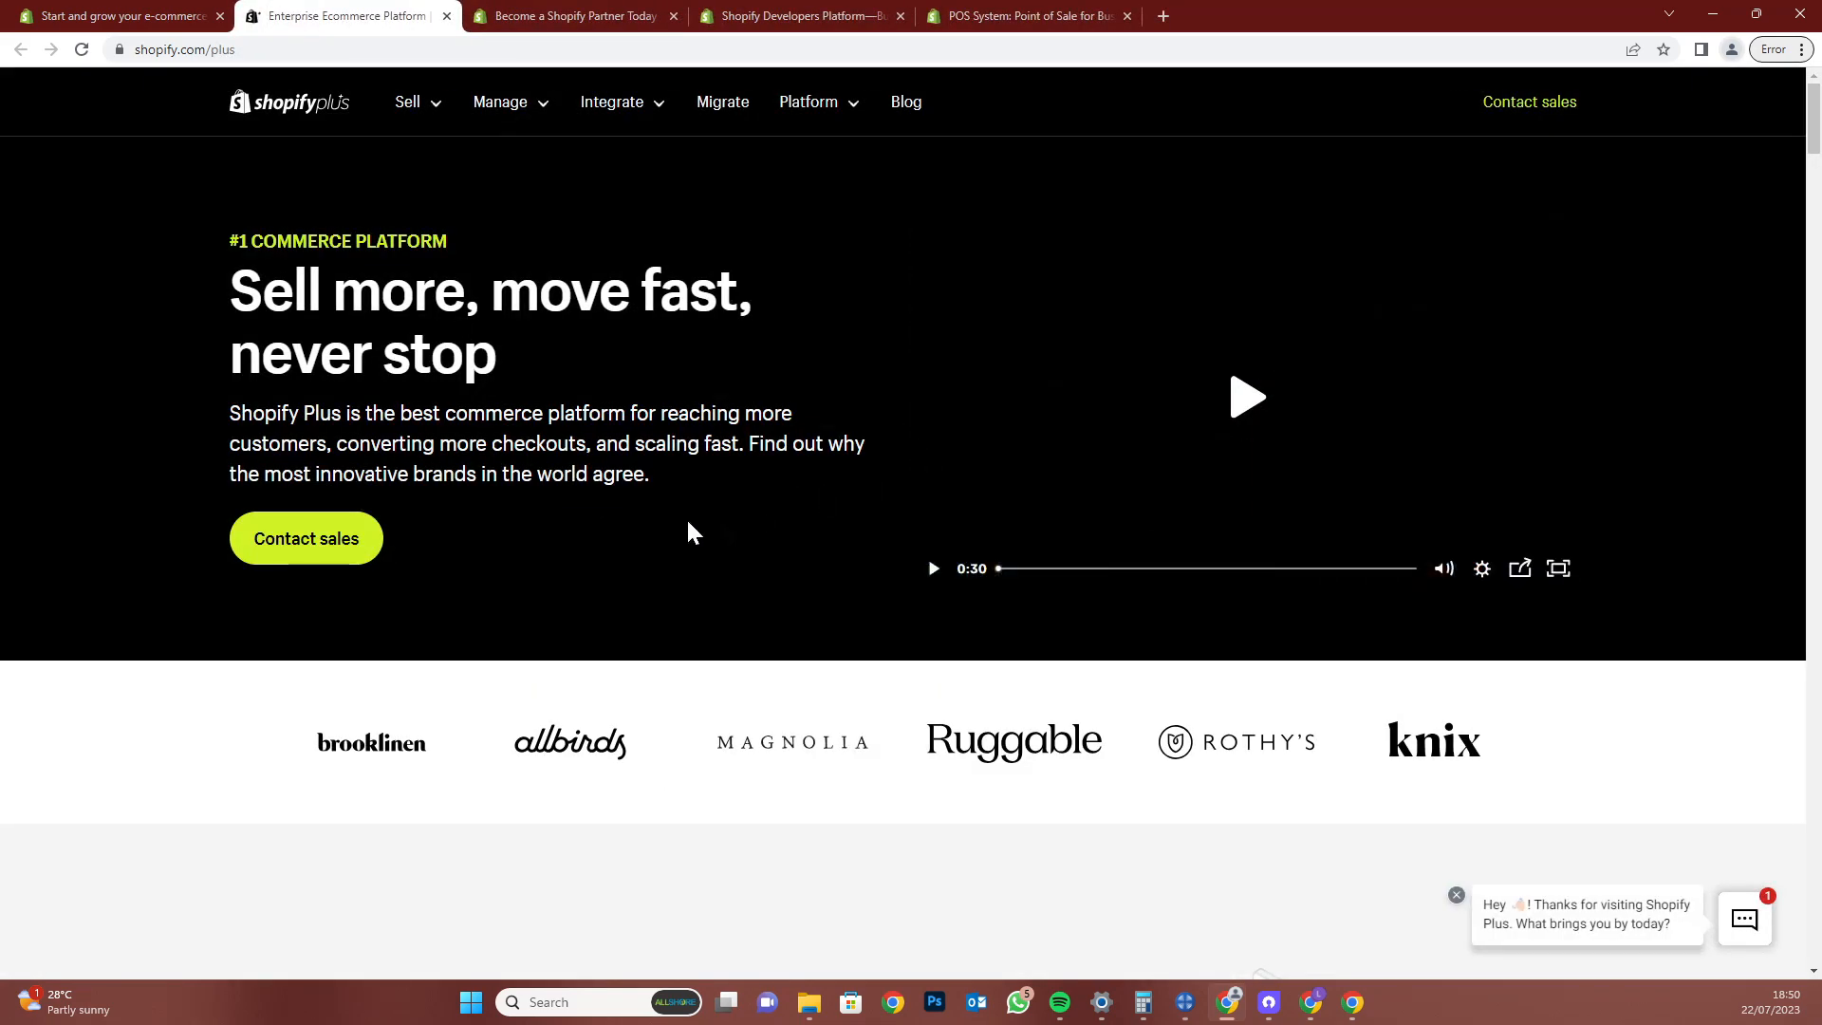
Scroll through the Shopify Plus page and close its tab with Ctrl+W
scroll(625, 450, down, 7)
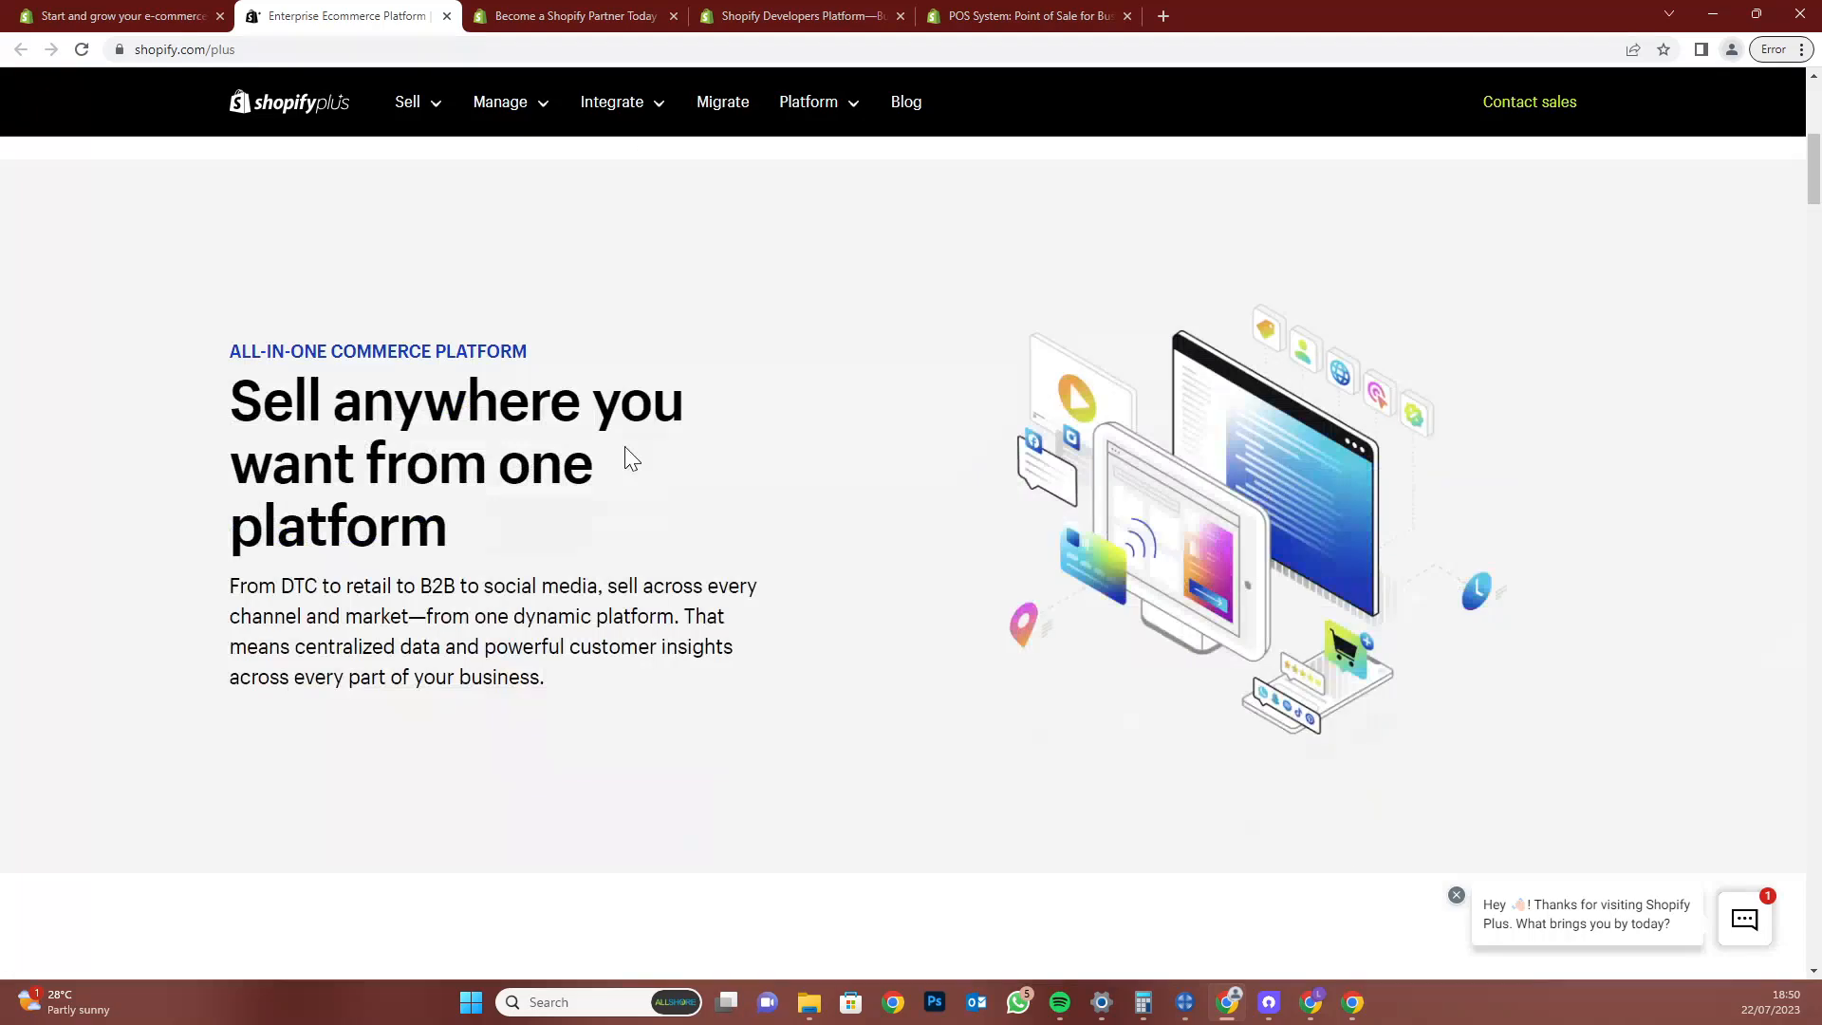
scroll(625, 445, down, 5)
scroll(638, 456, down, 3)
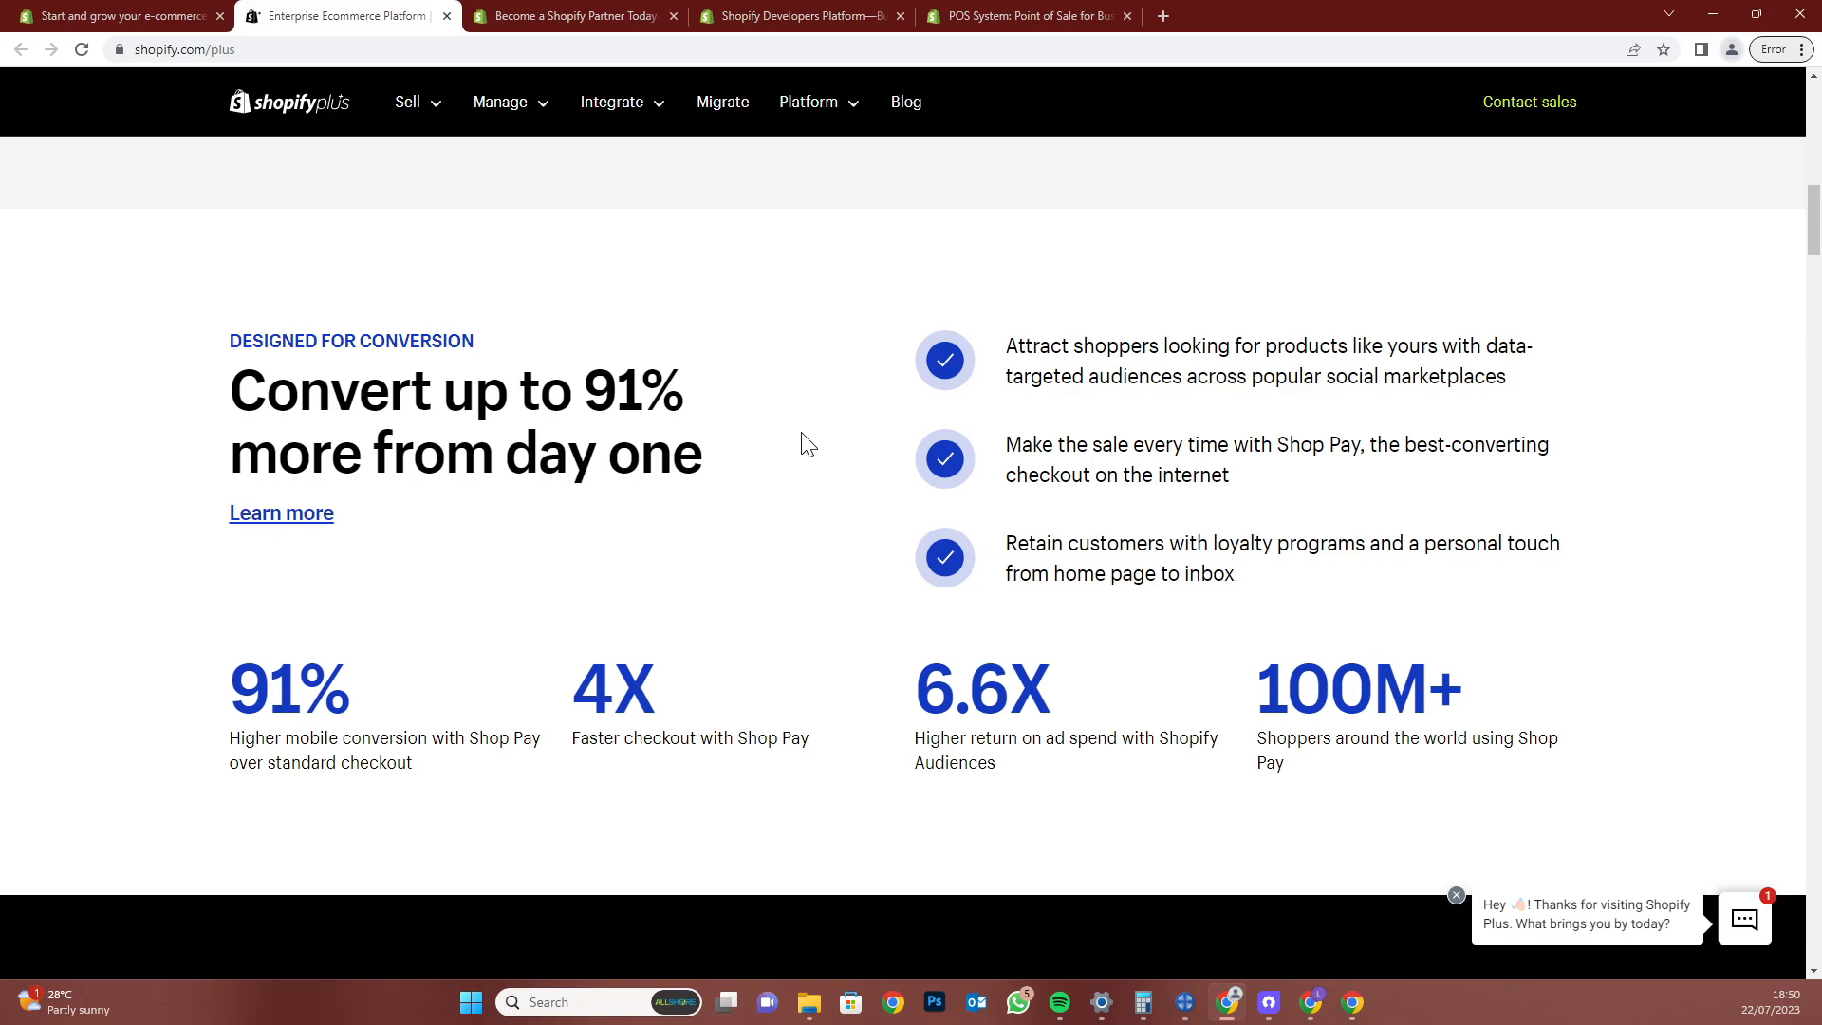
scroll(808, 445, down, 3)
scroll(807, 445, down, 4)
key(ctrl+w)
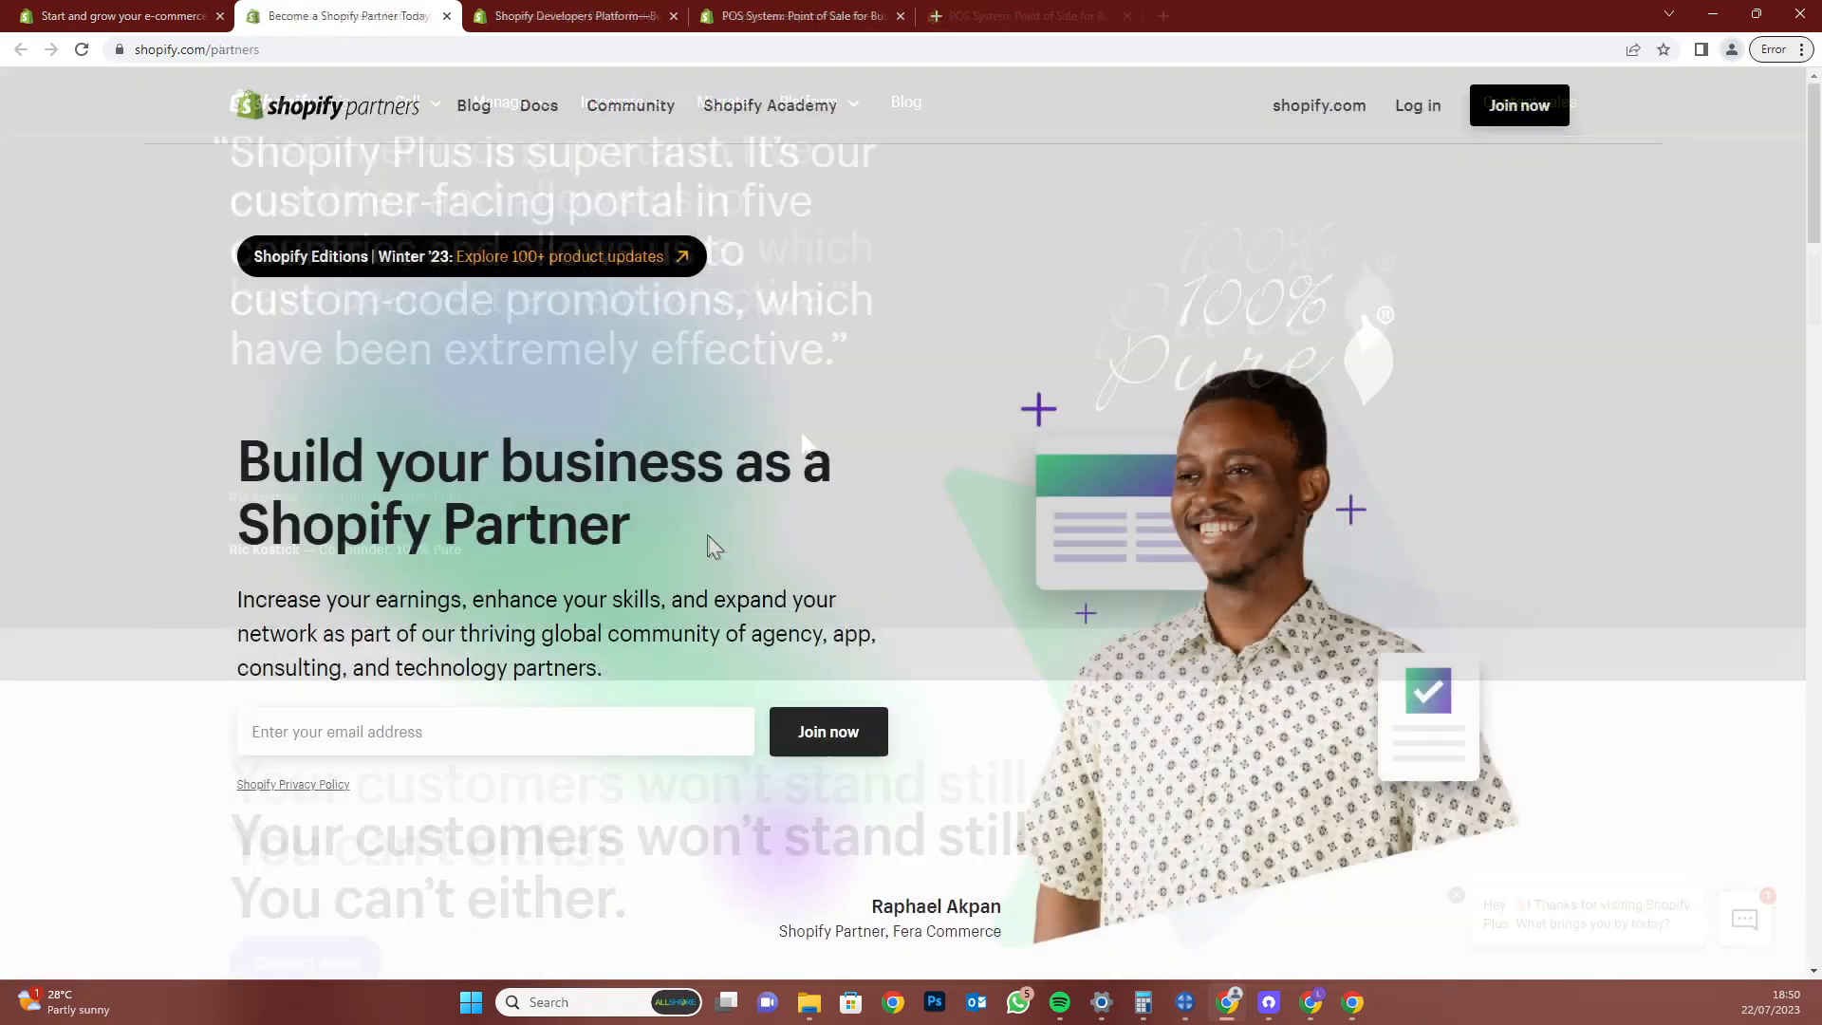
Read the Consulting and Technology Partners types on the Partners page, then close it
scroll(736, 593, down, 4)
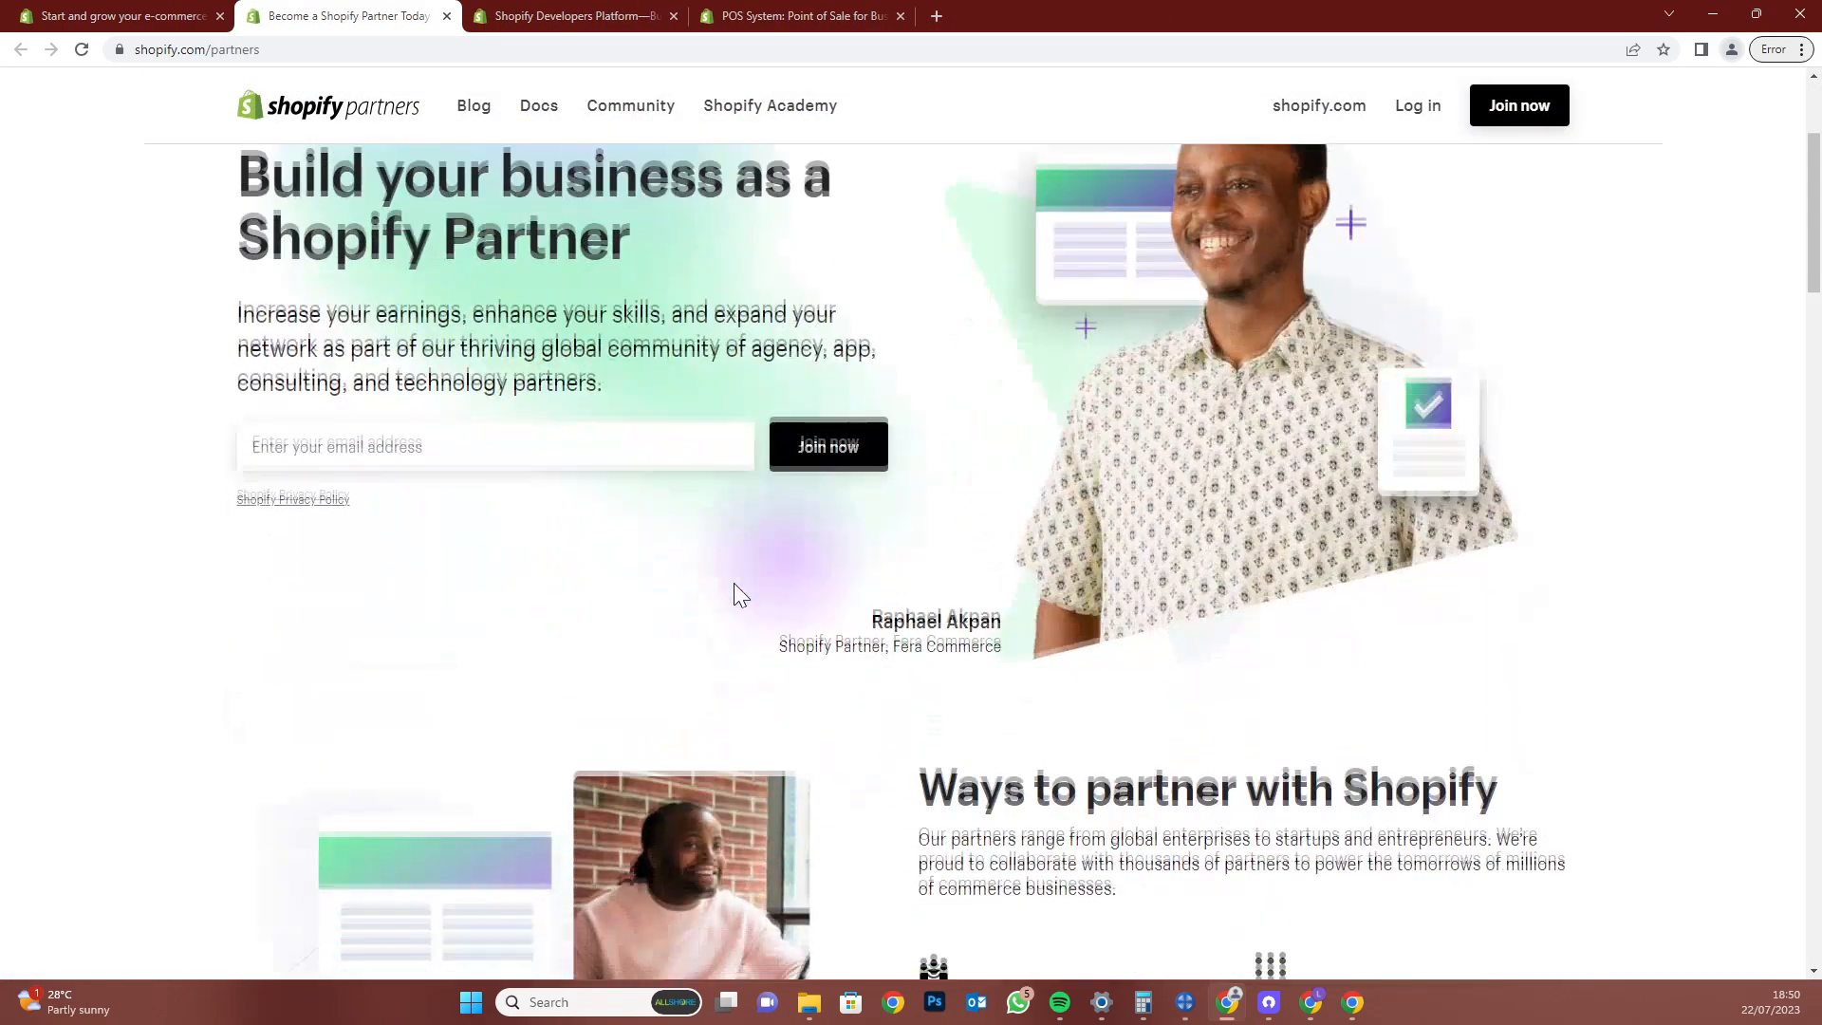
scroll(839, 691, down, 3)
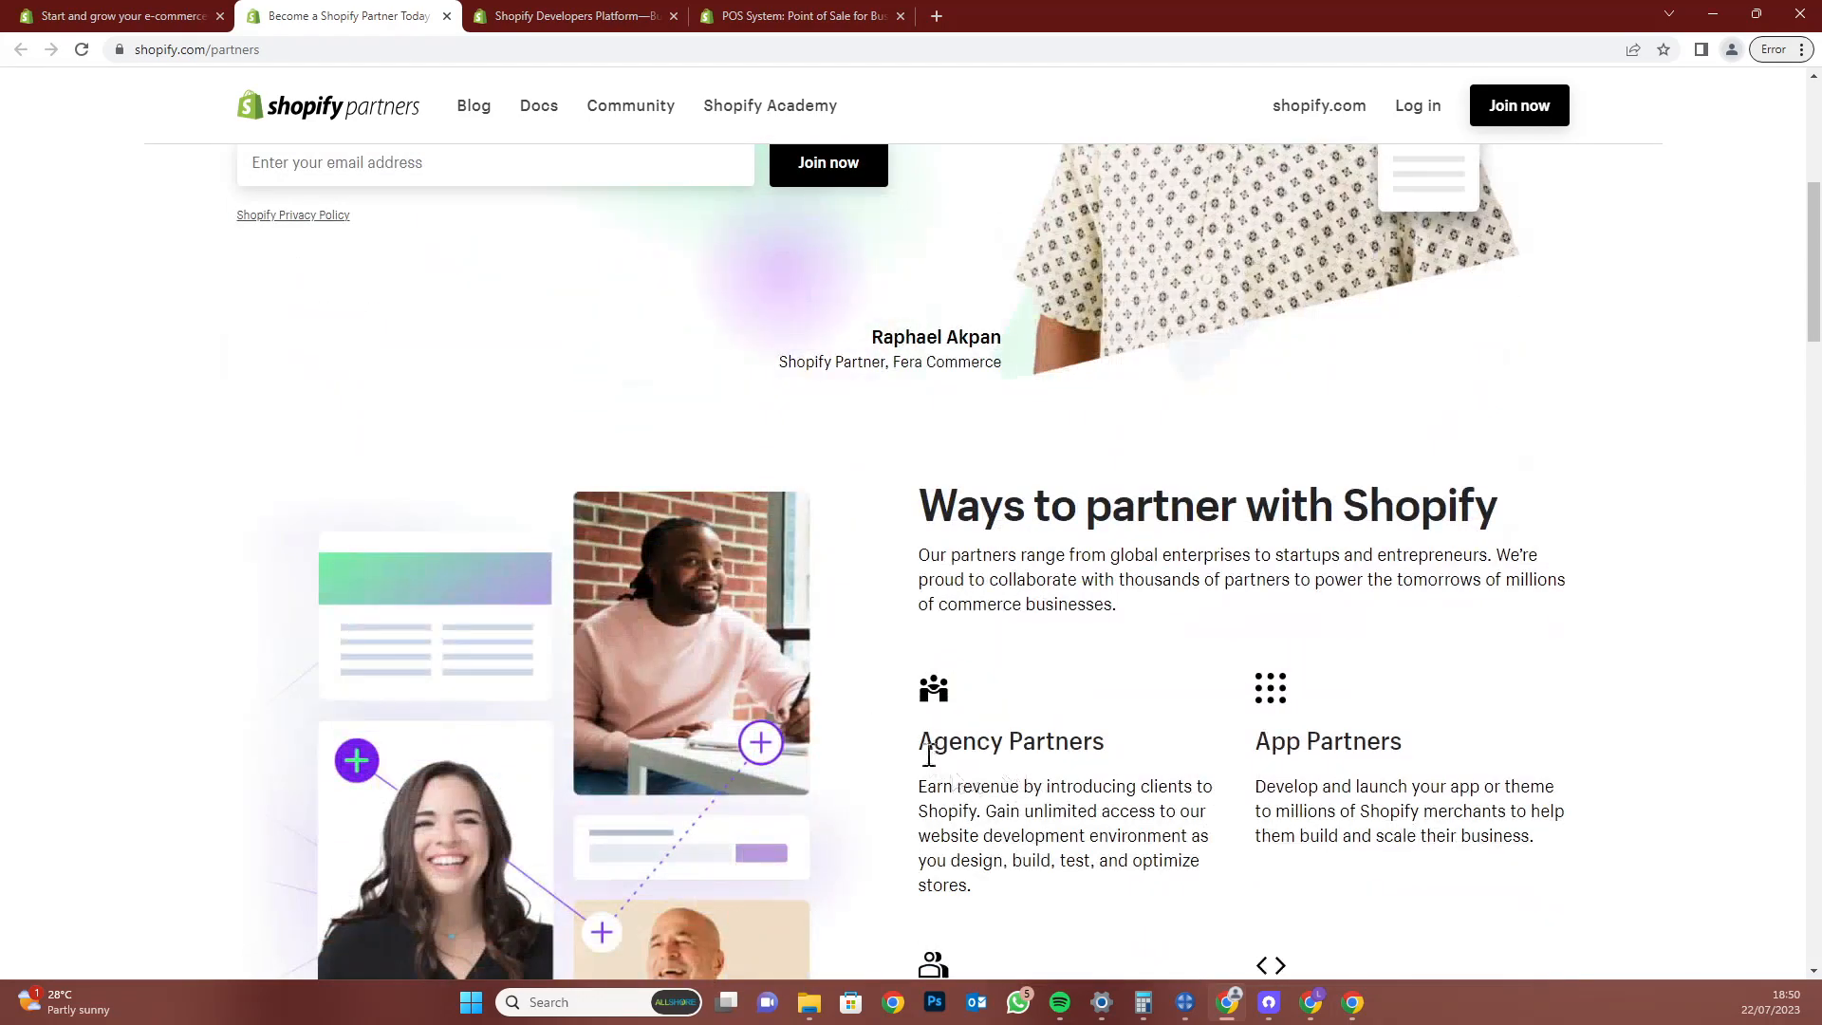
scroll(1293, 768, down, 2)
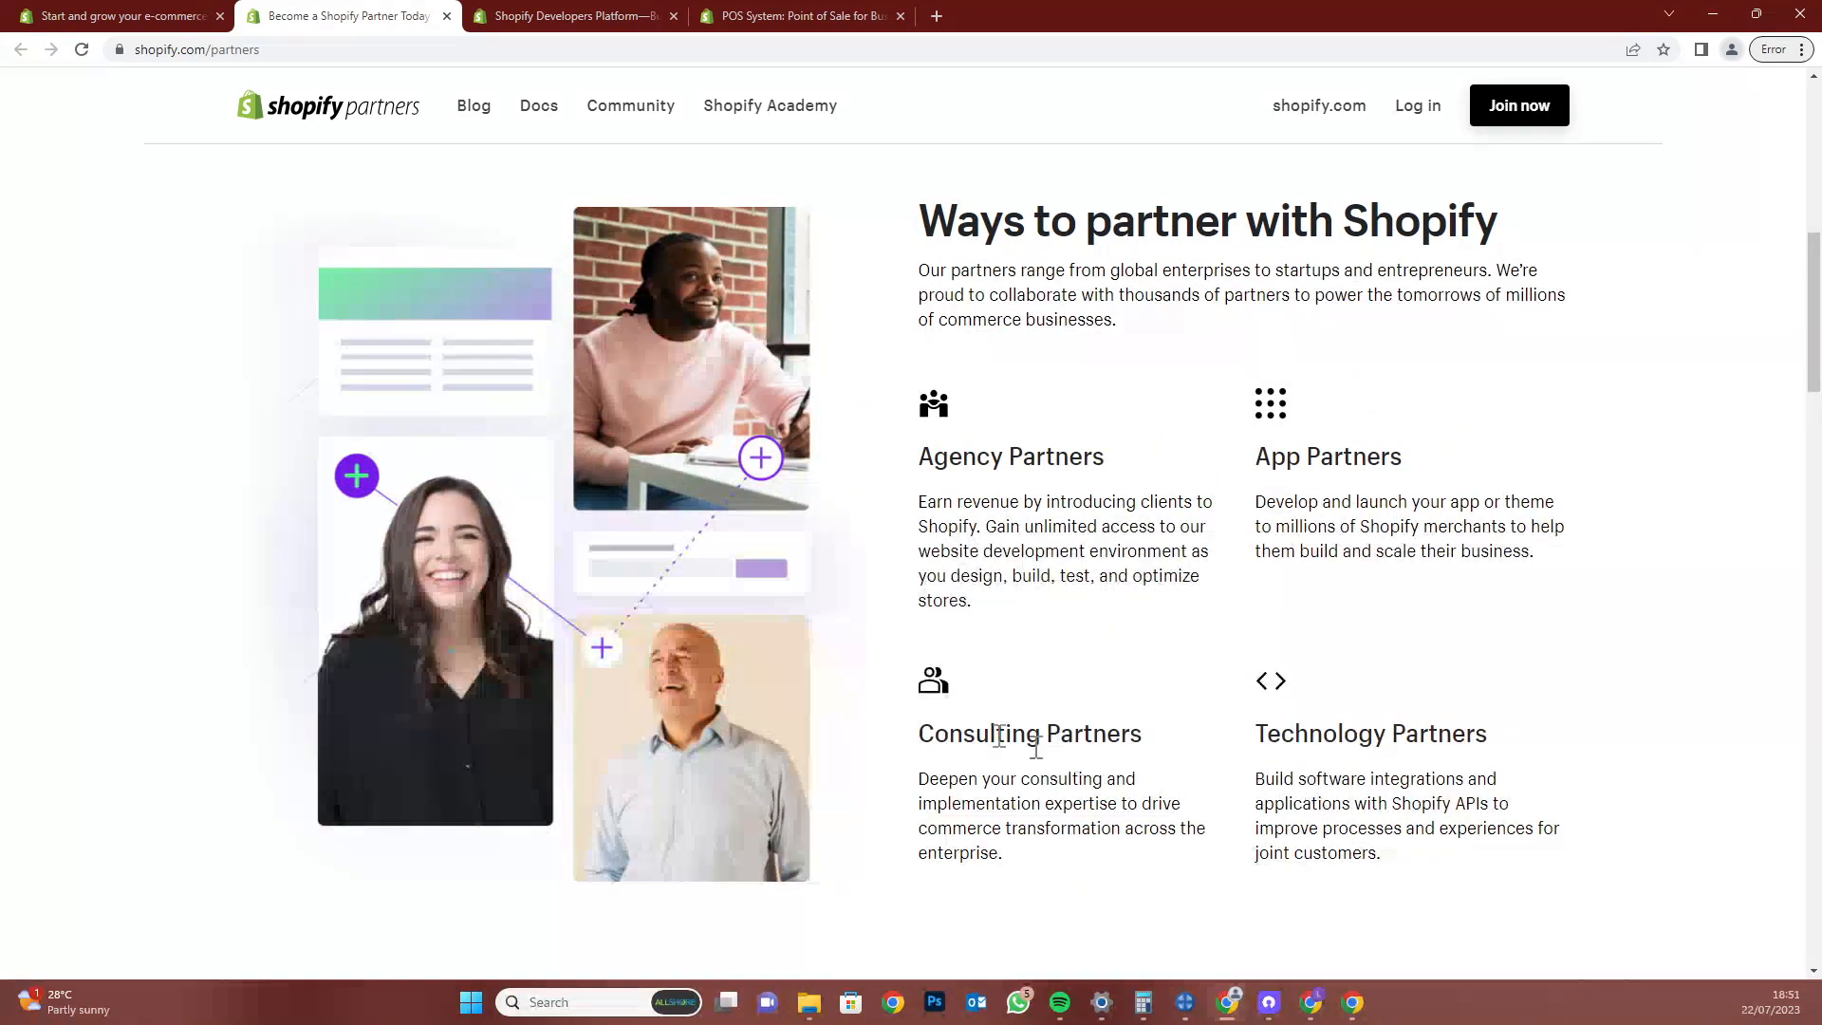
triple_click(965, 726)
triple_click(1316, 729)
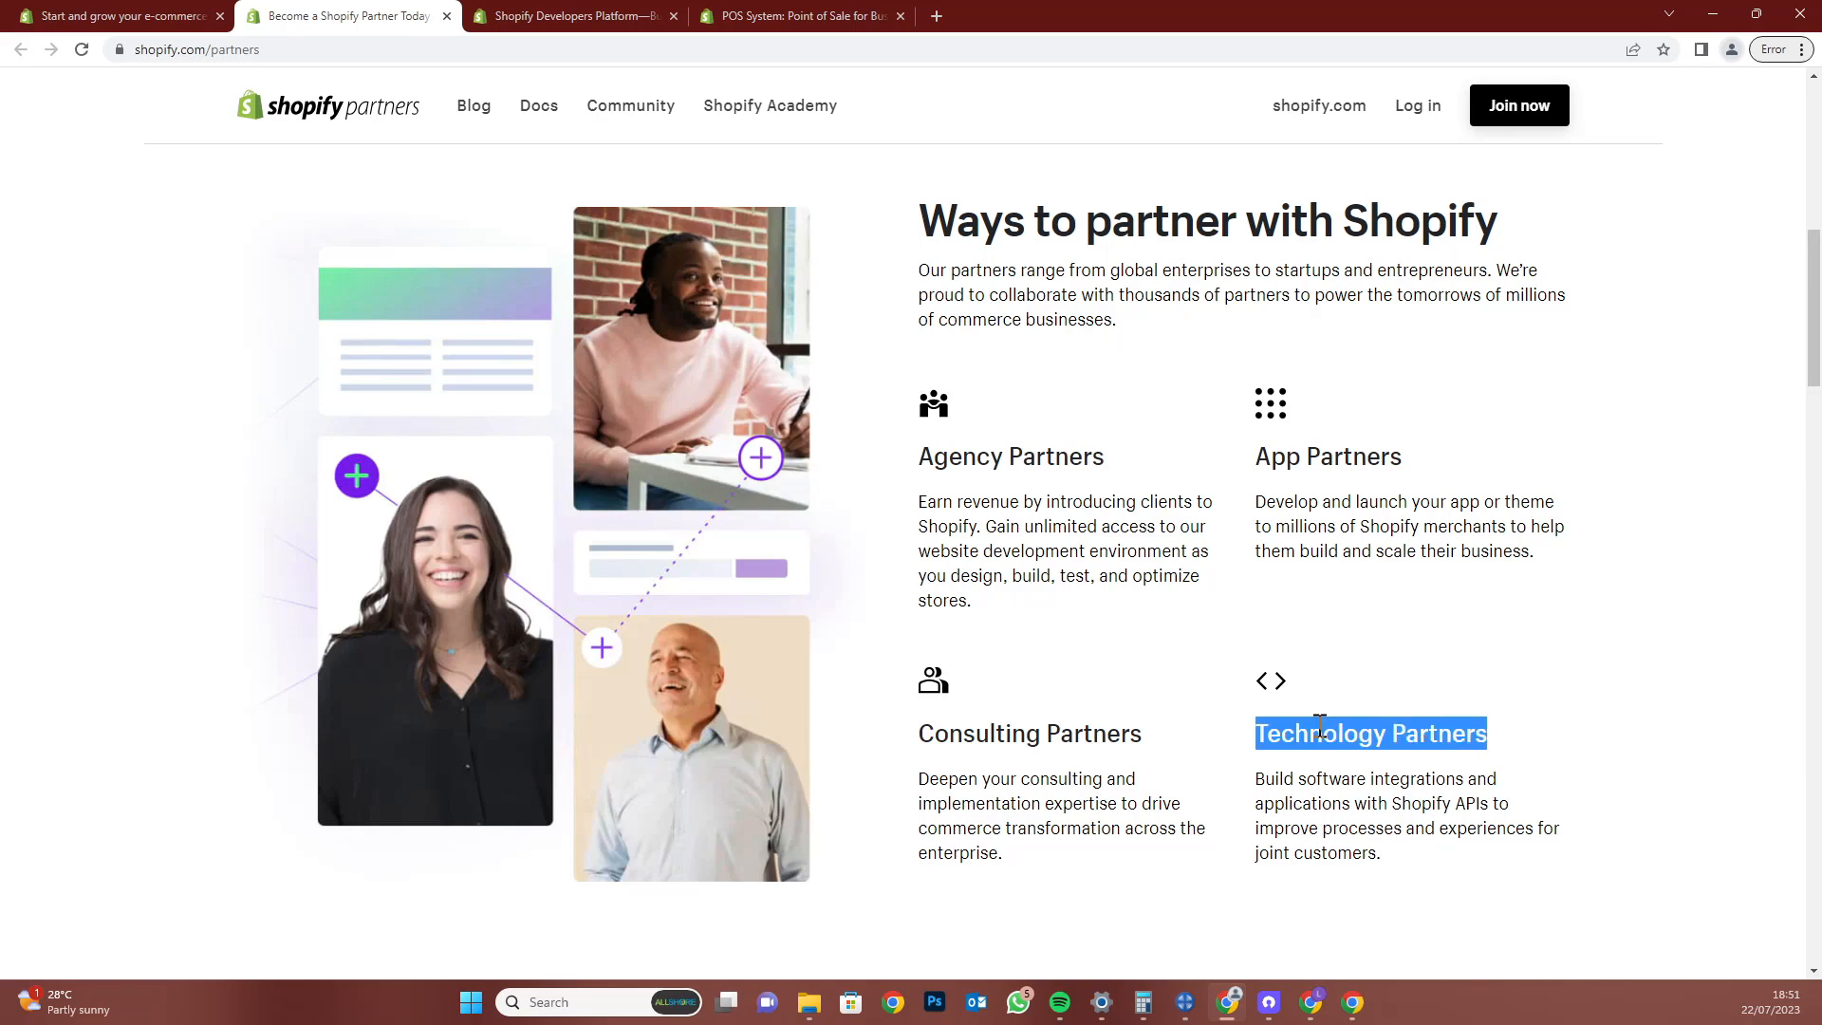
scroll(1219, 936, down, 5)
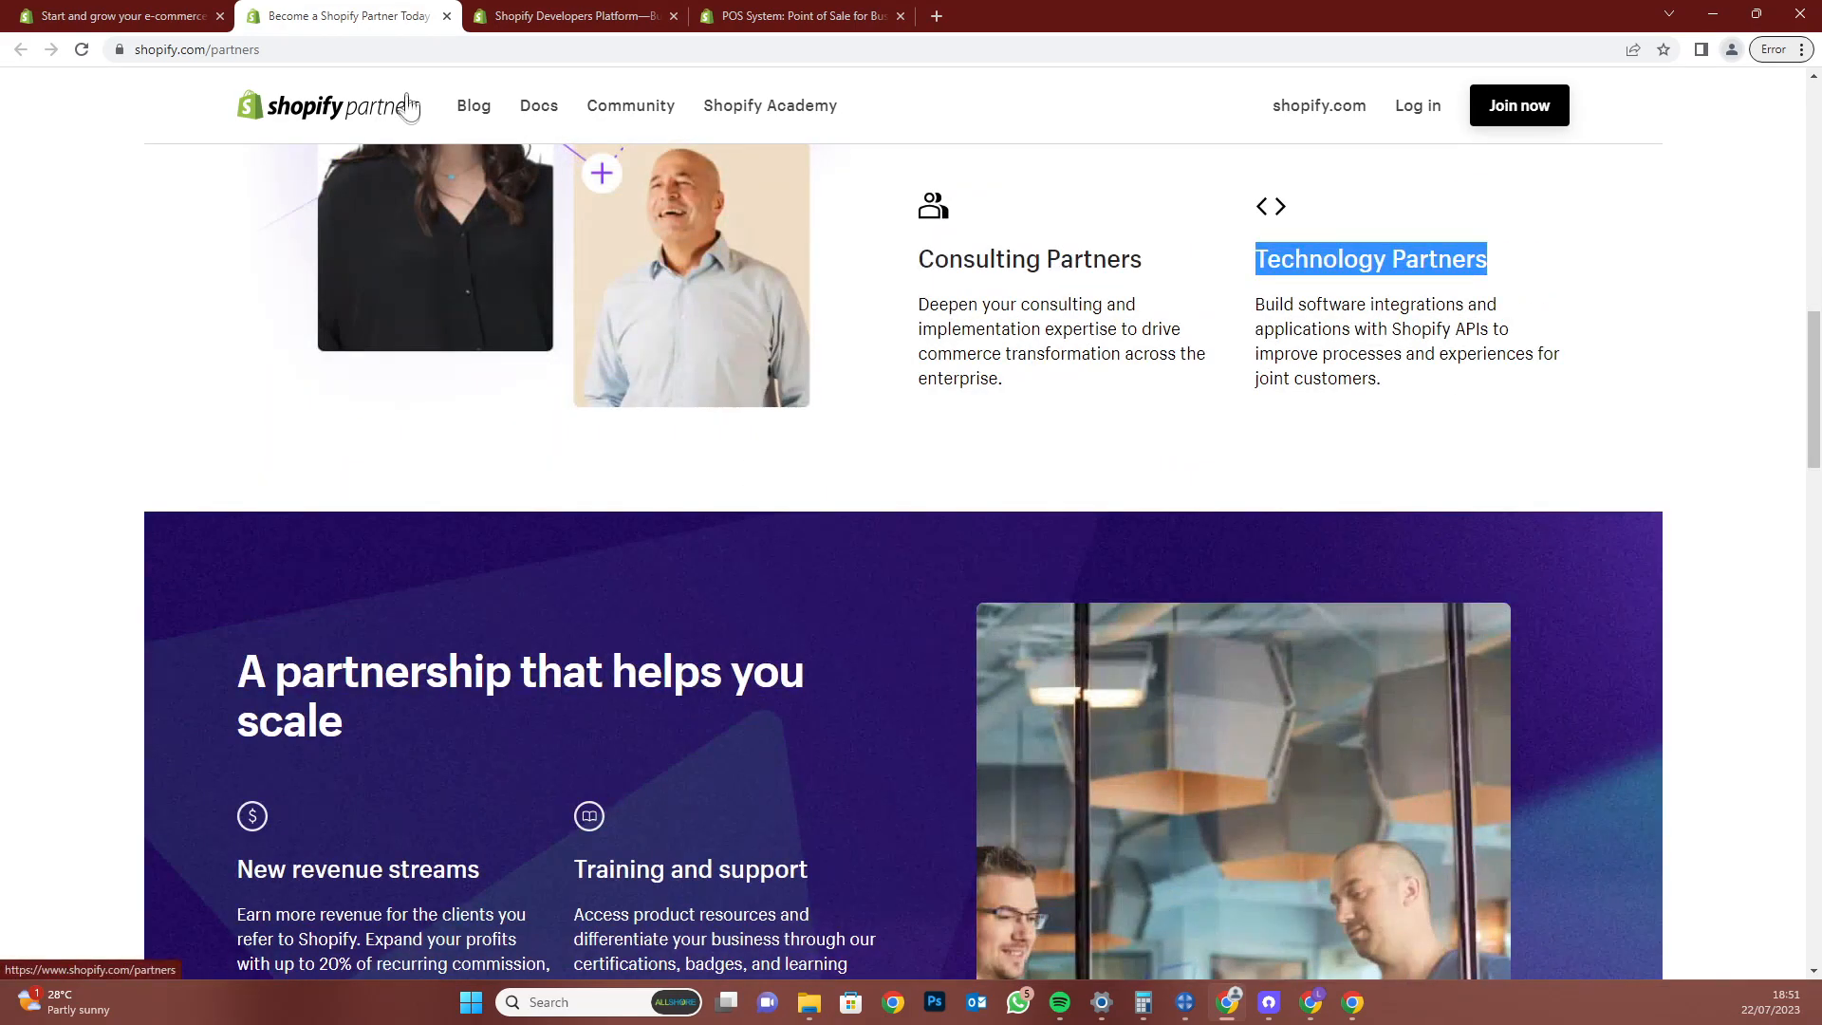
click(447, 16)
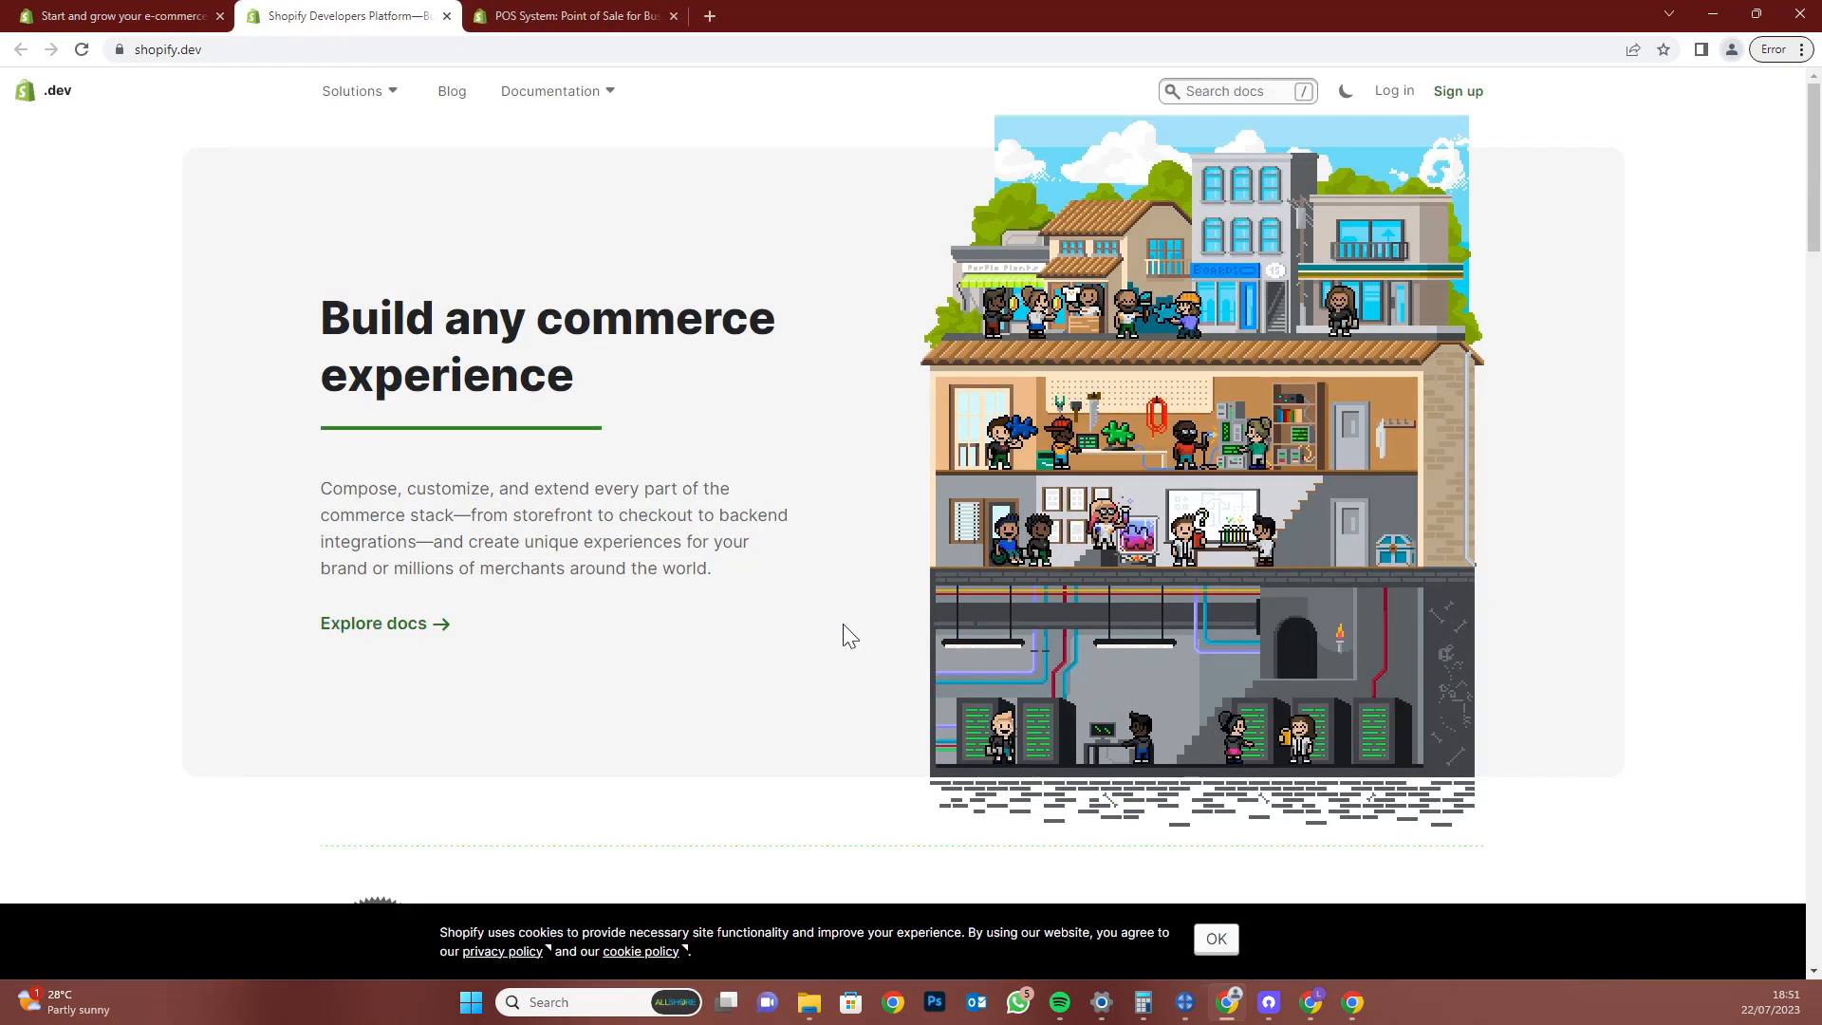
Scroll the shopify.dev Developers page and close its tab
scroll(845, 626, down, 8)
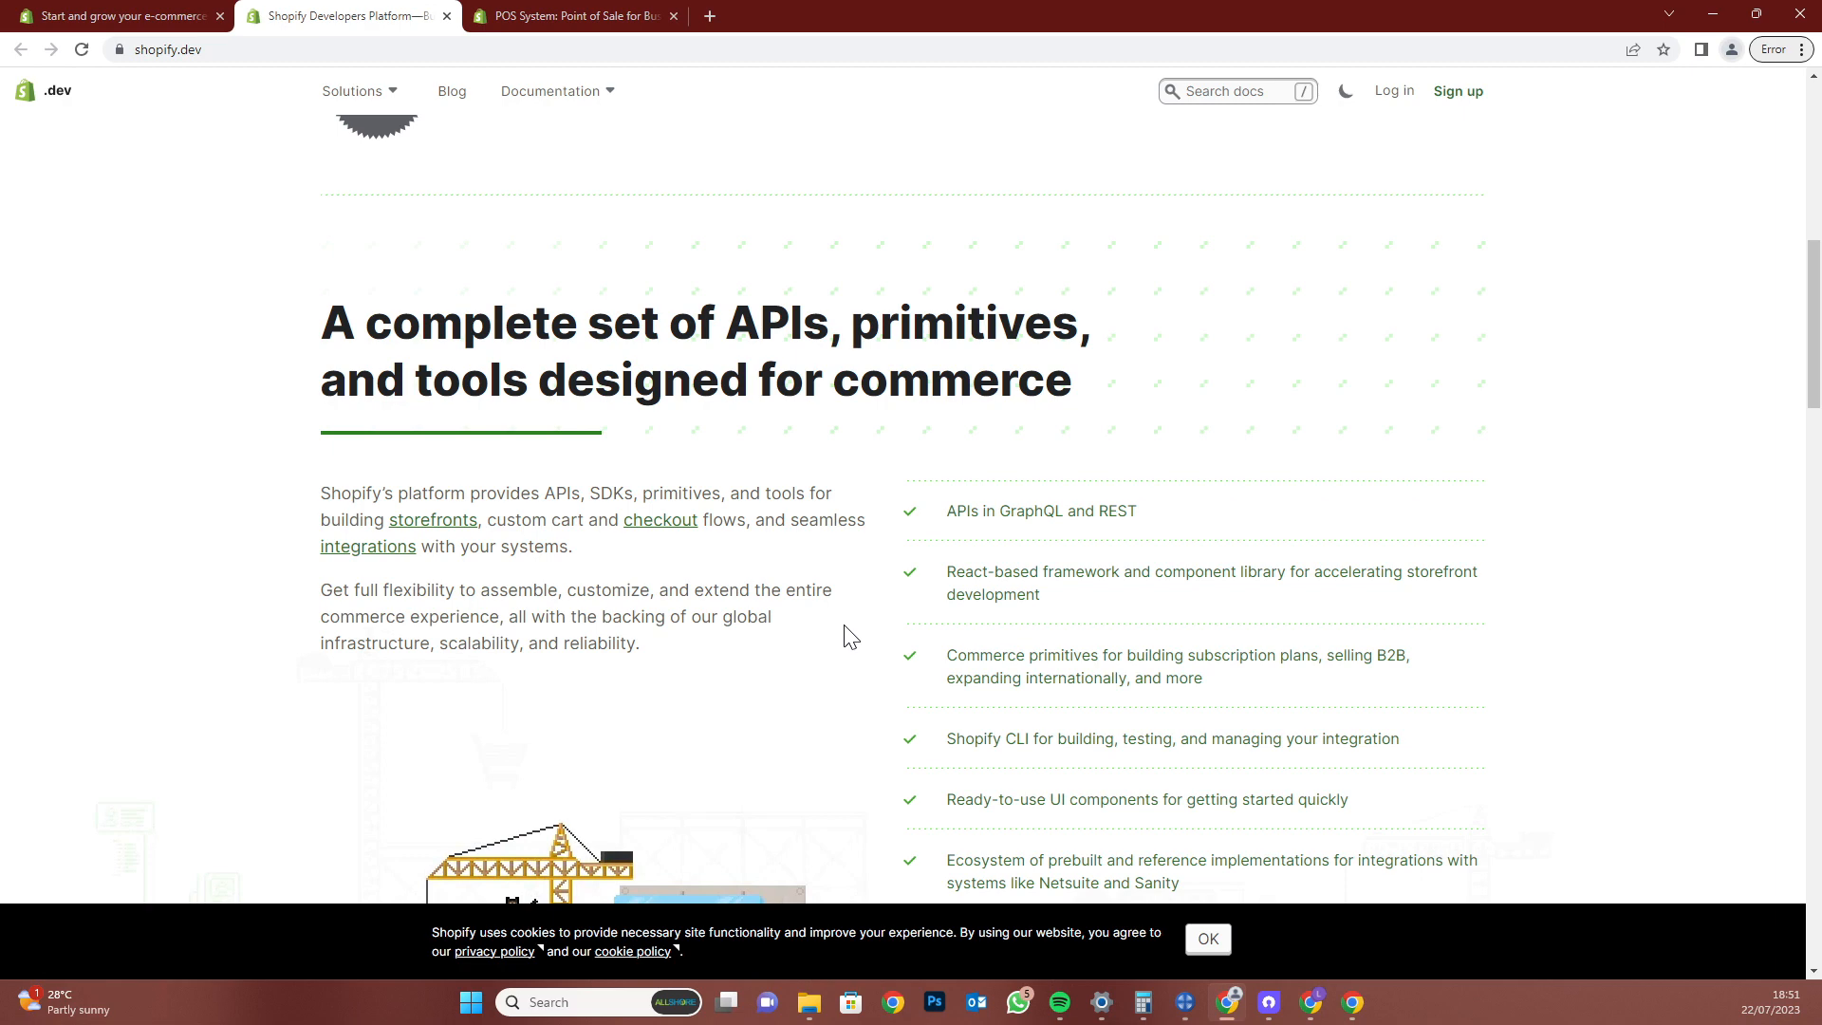
scroll(849, 636, down, 10)
click(446, 16)
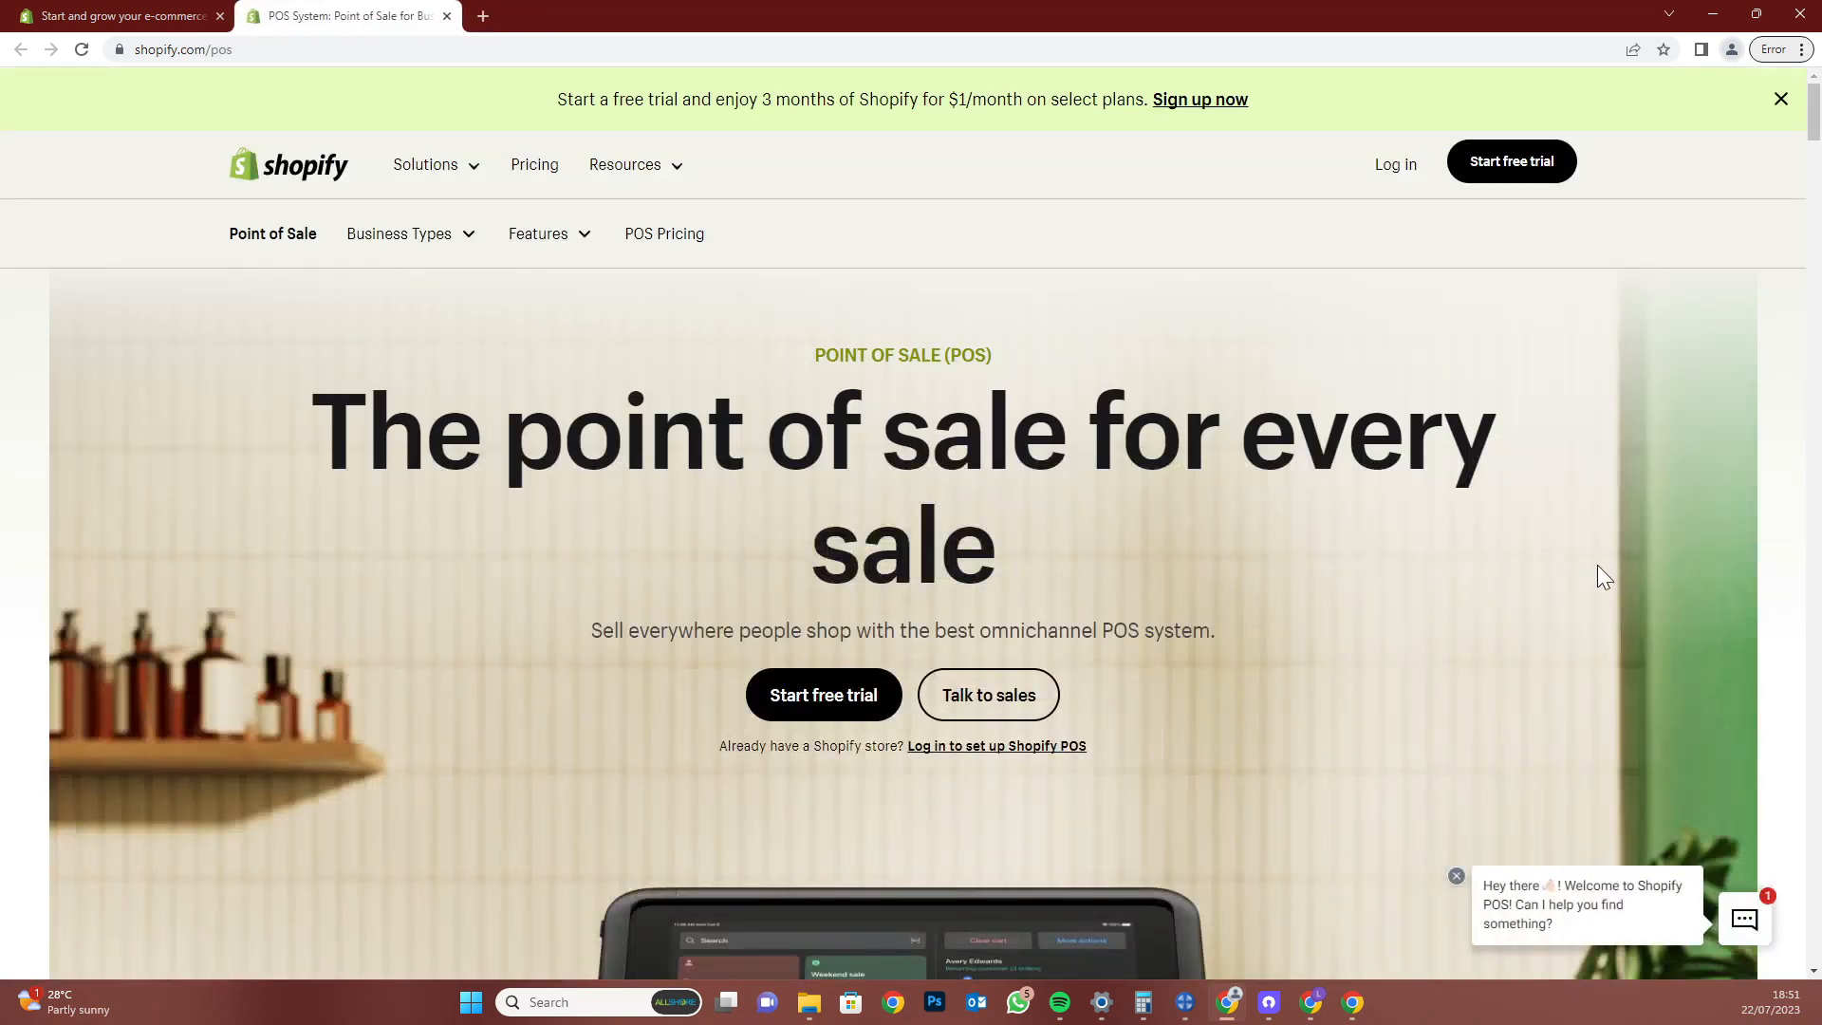
Scroll the POS page to 'Everything you need. Out of the box.' and close it
scroll(1509, 488, down, 5)
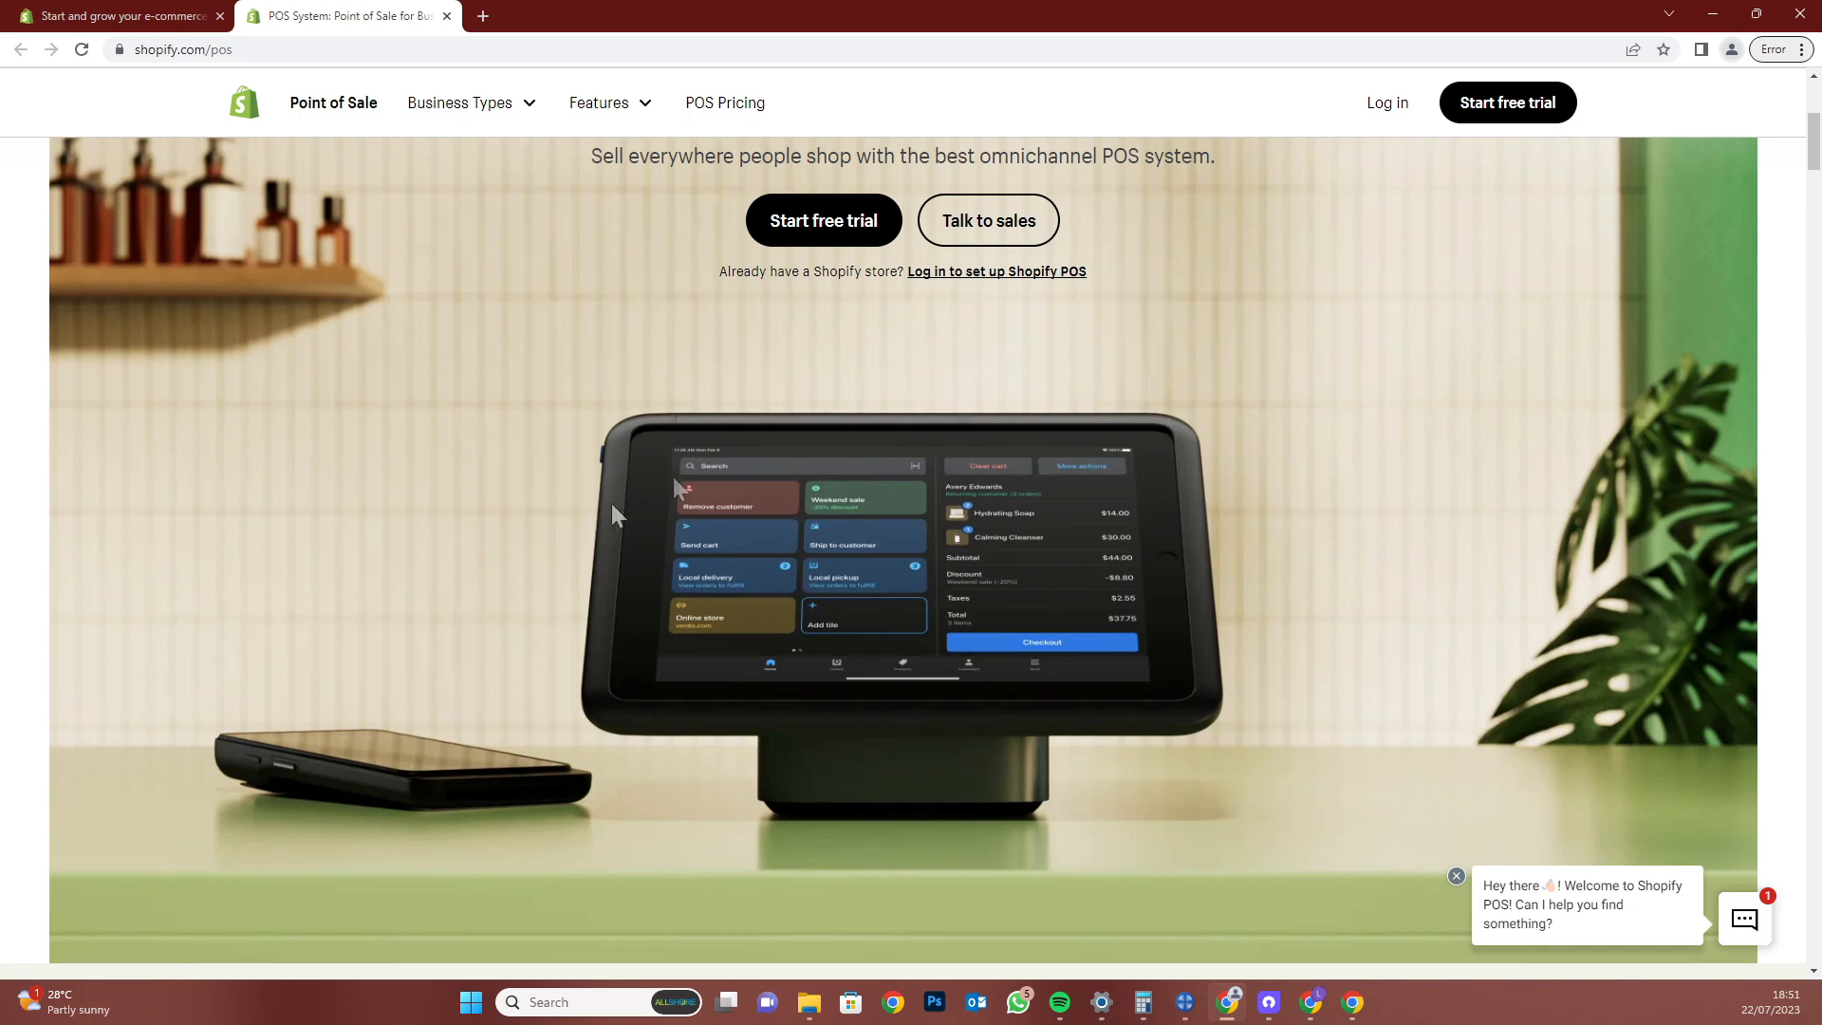
scroll(1099, 586, down, 10)
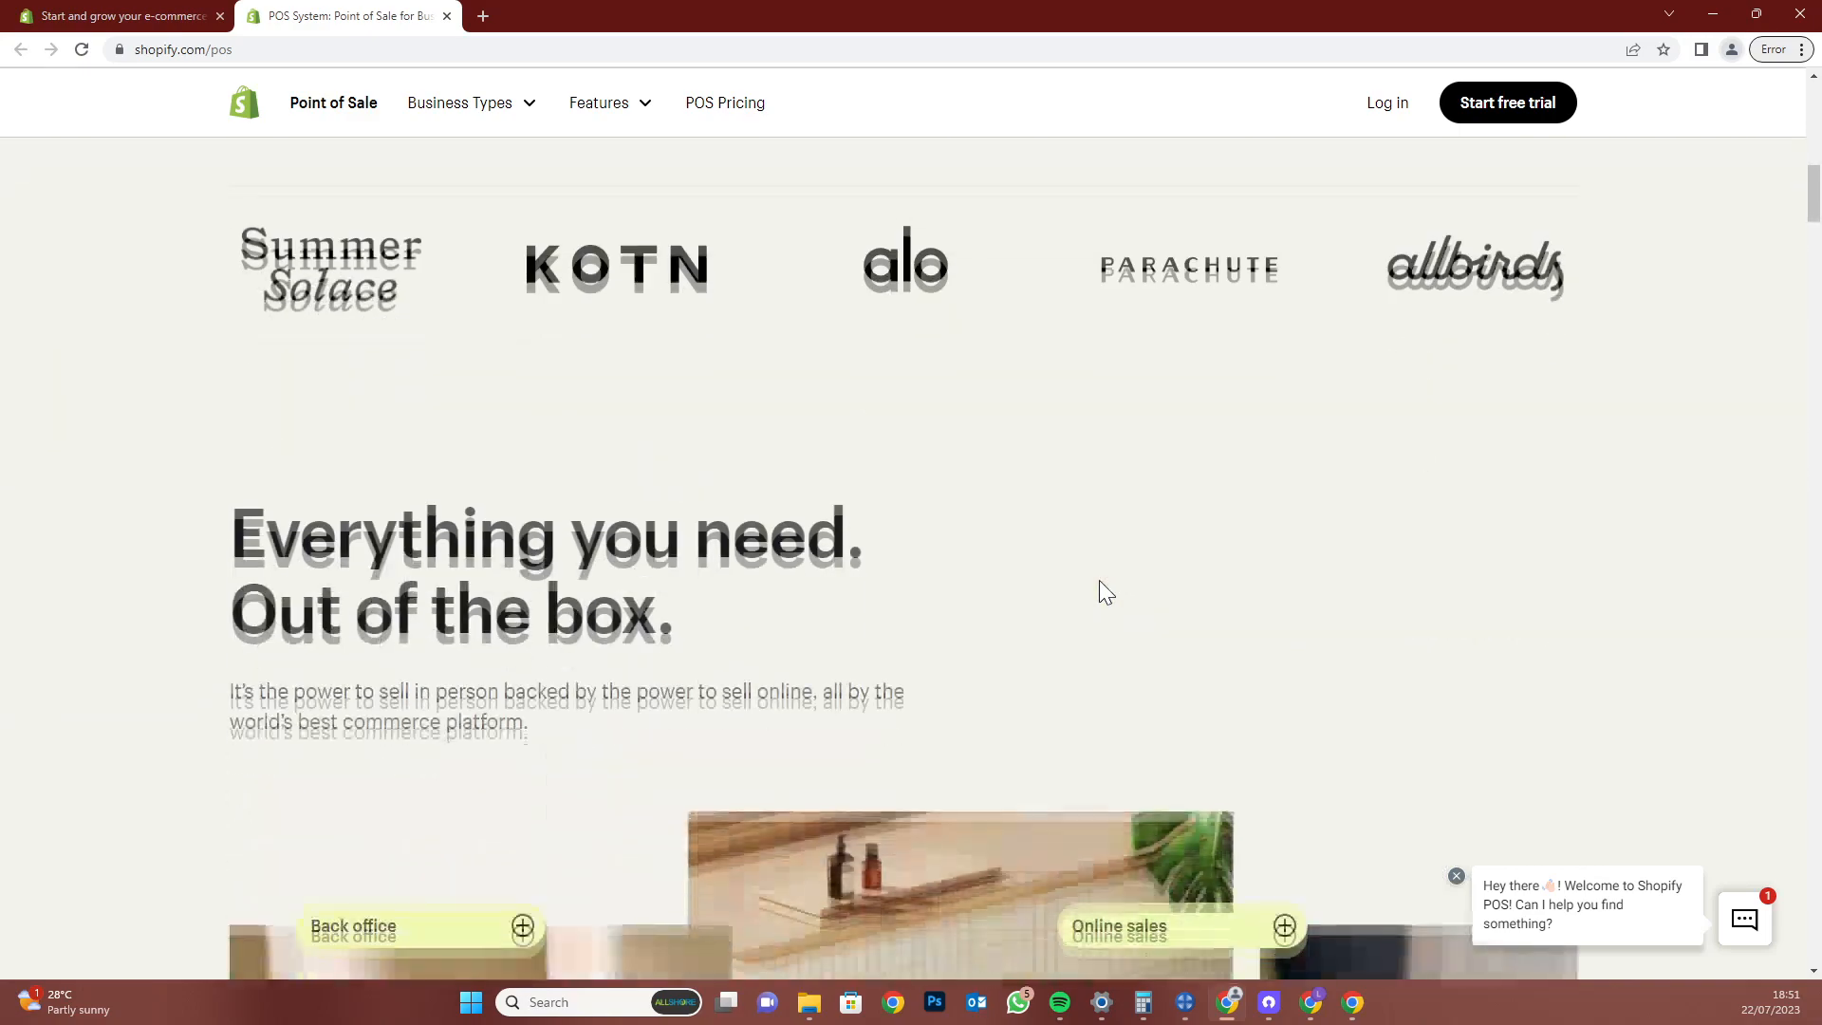
click(447, 16)
Start a free trial and describe the business as 'I'm just starting'
scroll(1518, 750, up, 10)
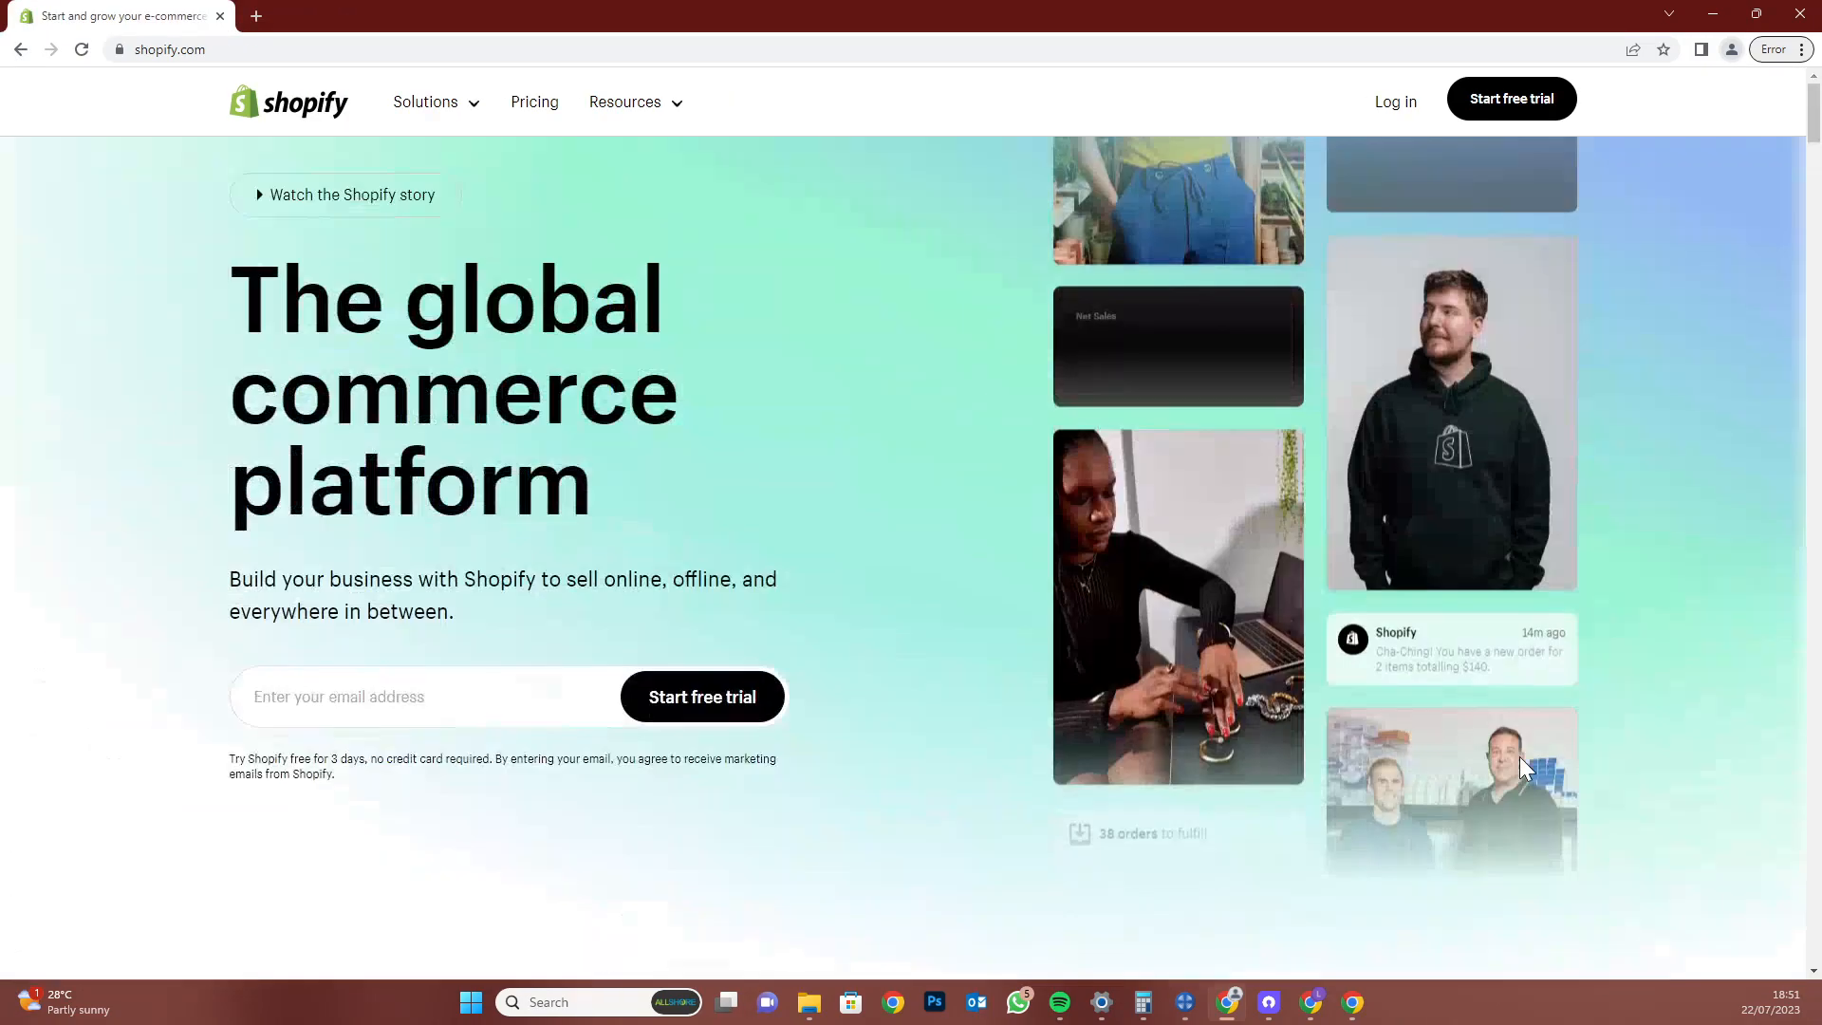
click(1534, 101)
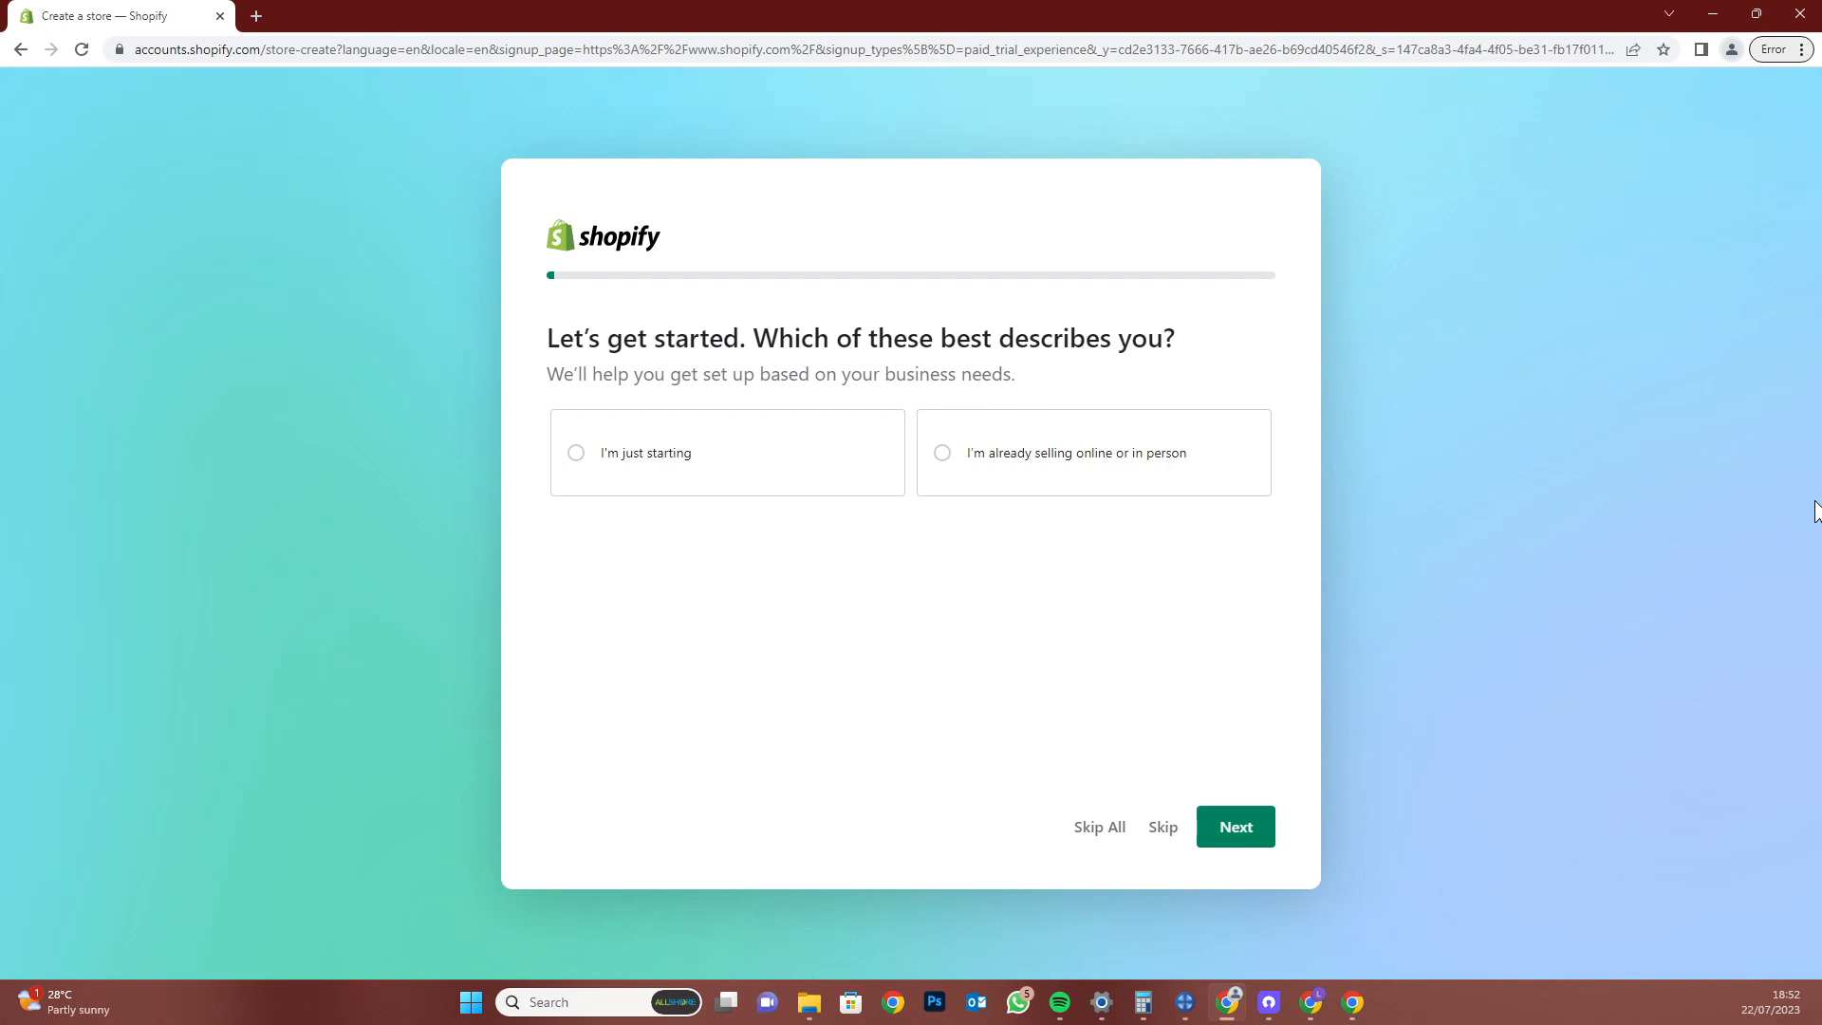
click(707, 437)
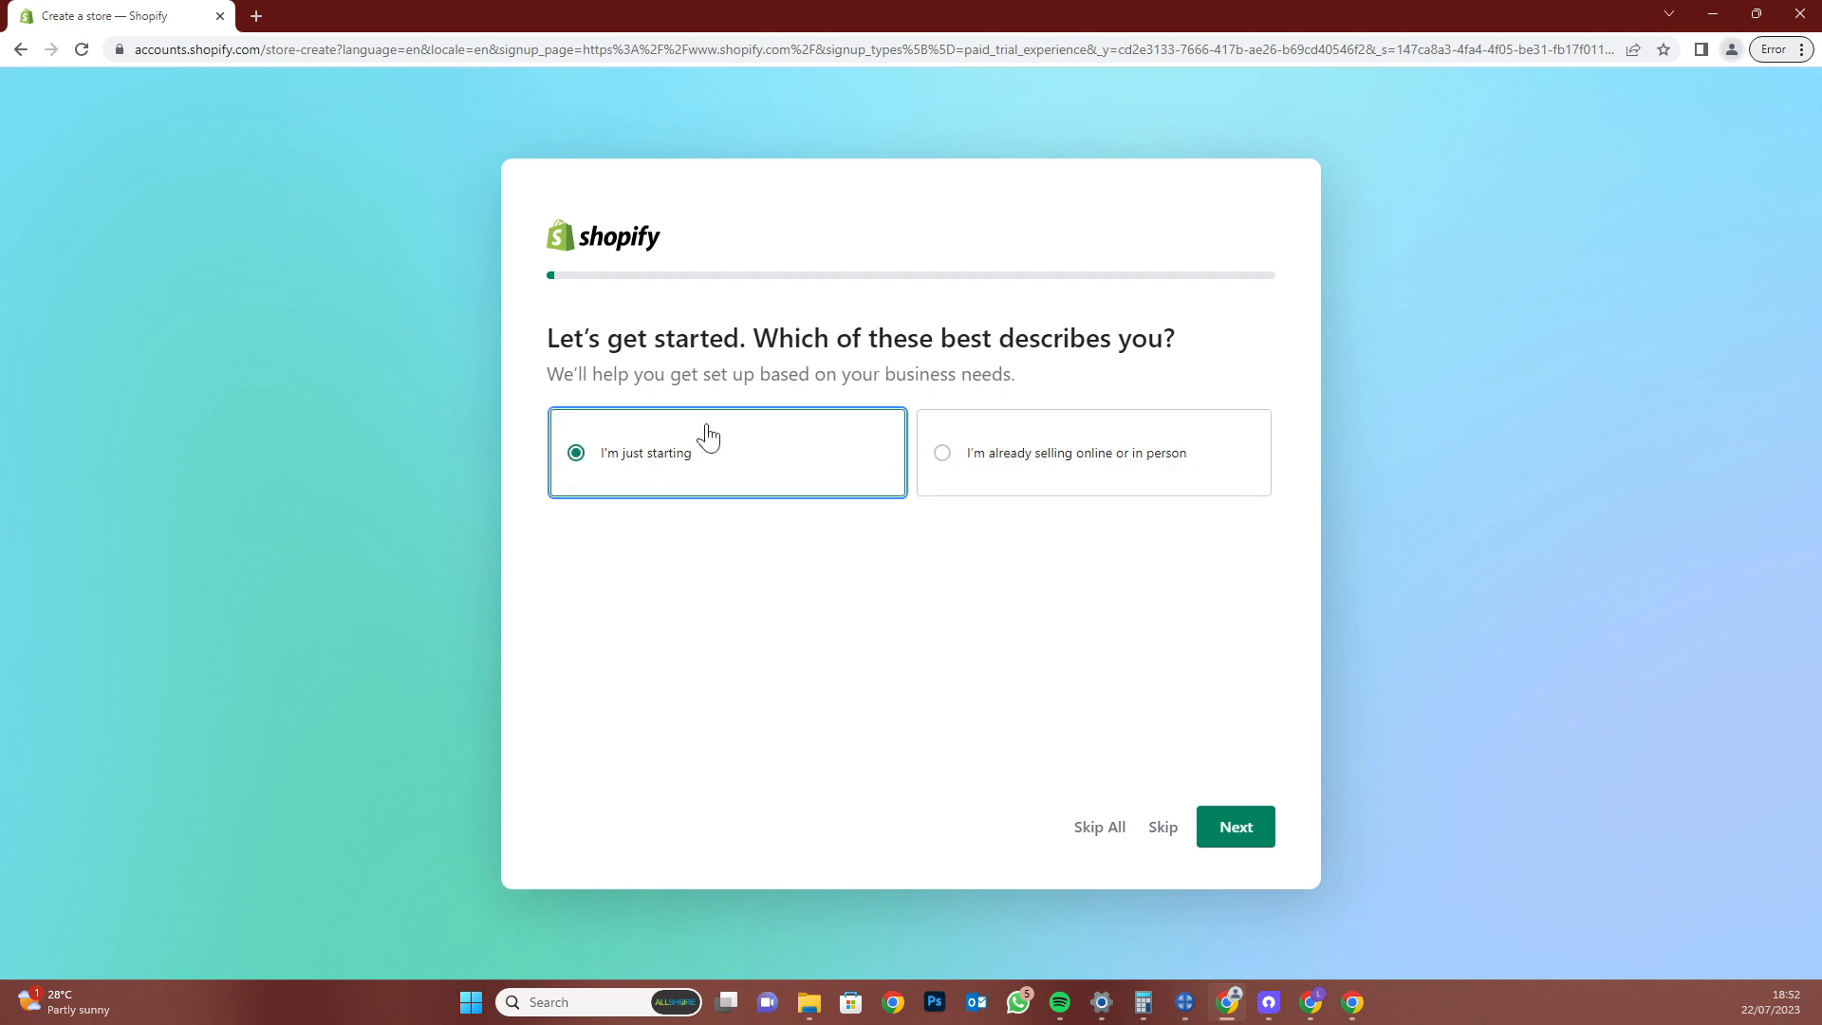
click(1081, 489)
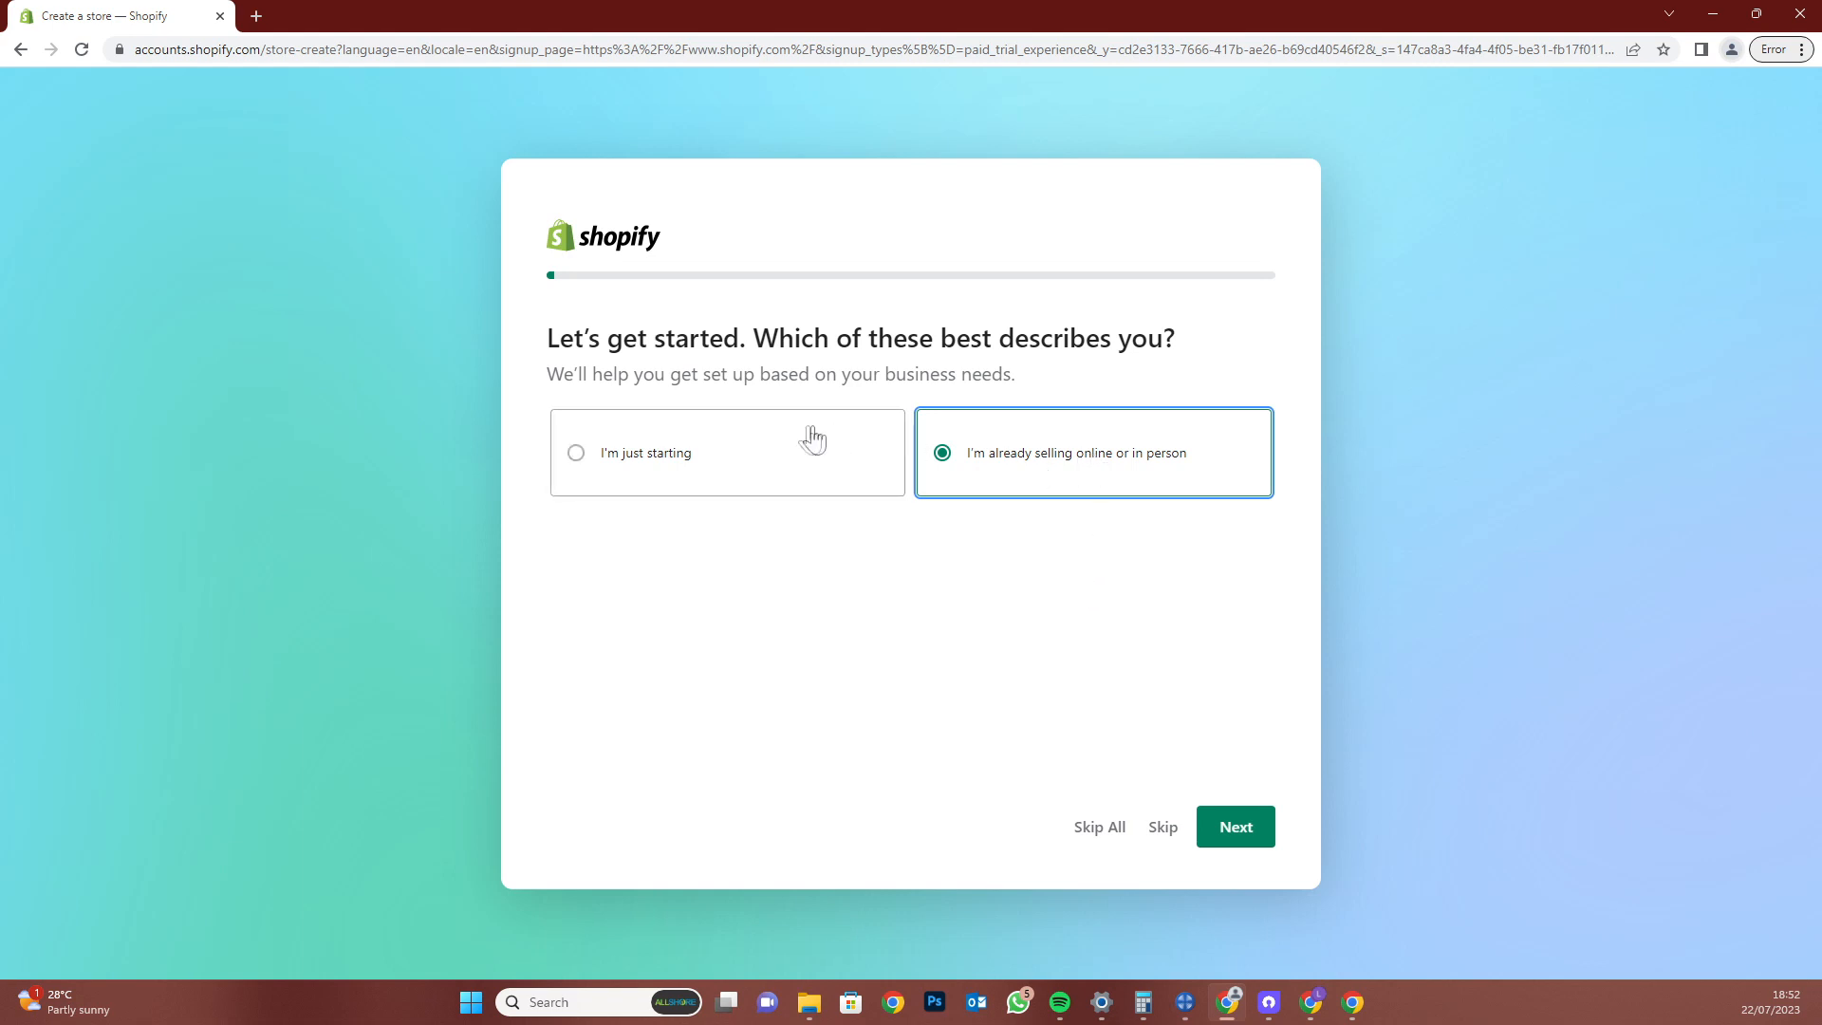
click(783, 446)
click(1255, 847)
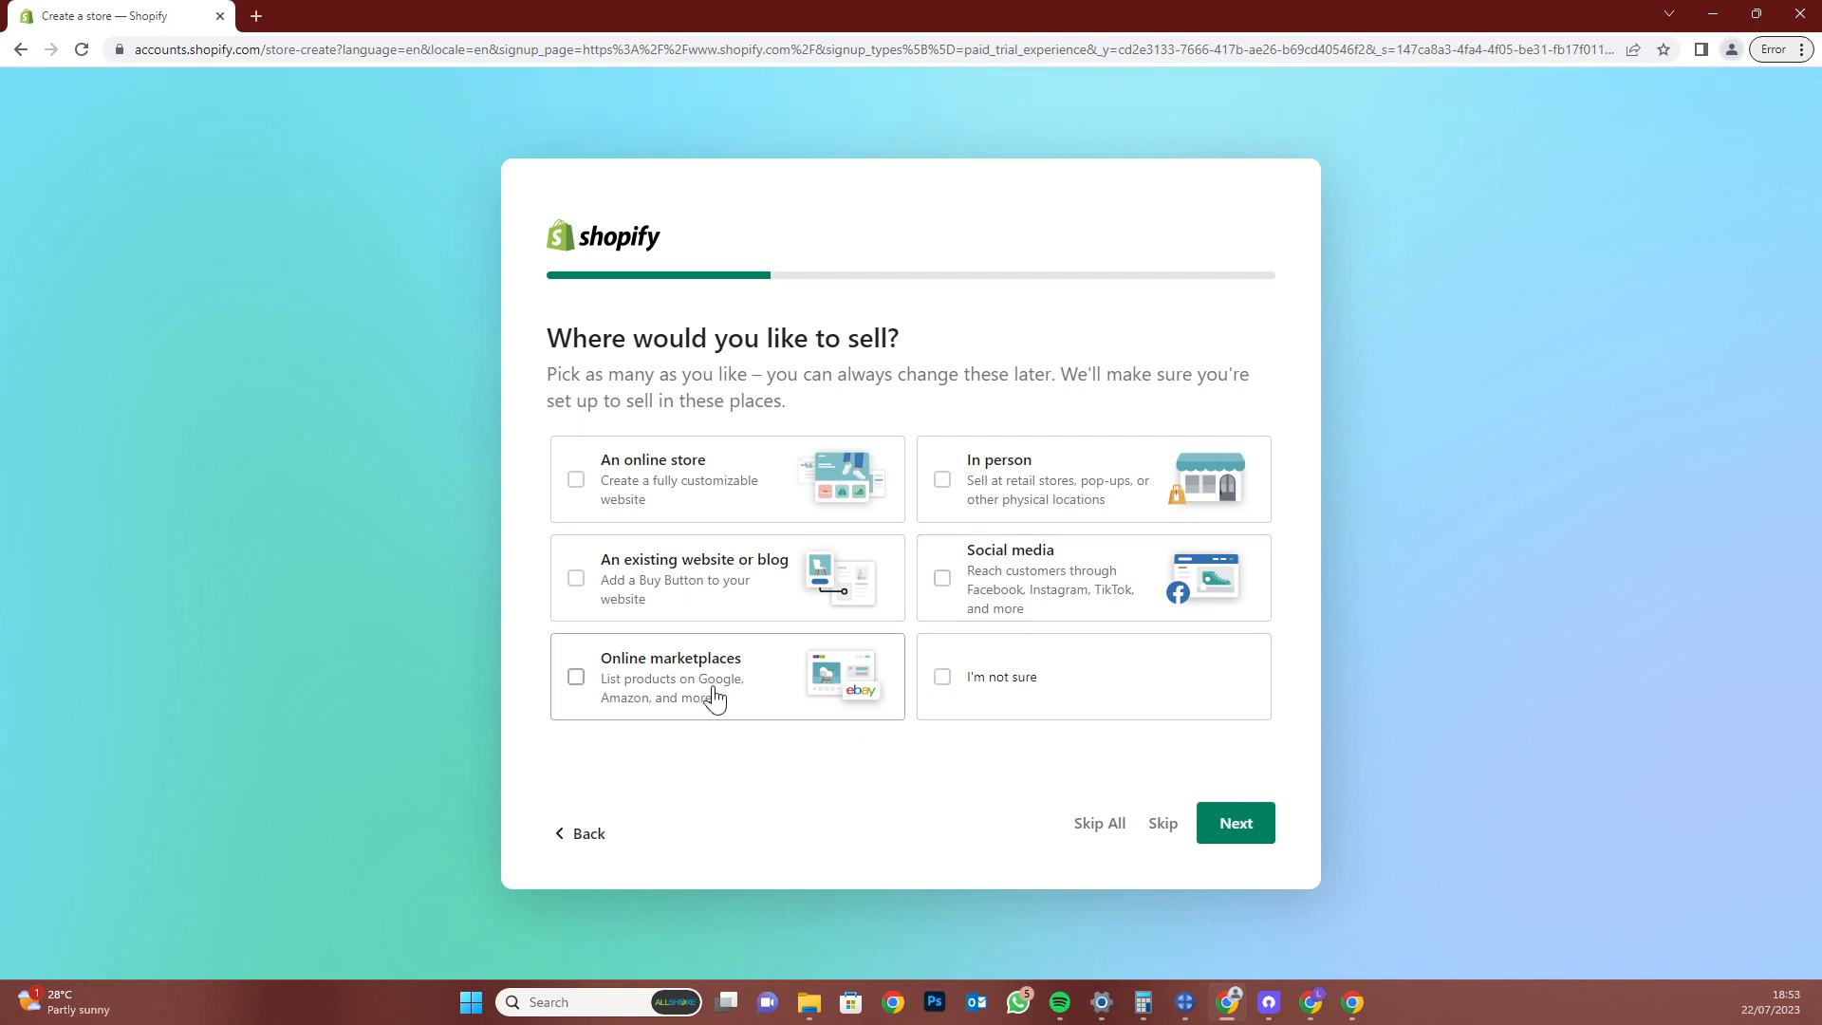
Pick Online store plus I'm not sure, and Products I buy or make myself plus I'll decide later
click(993, 690)
click(749, 482)
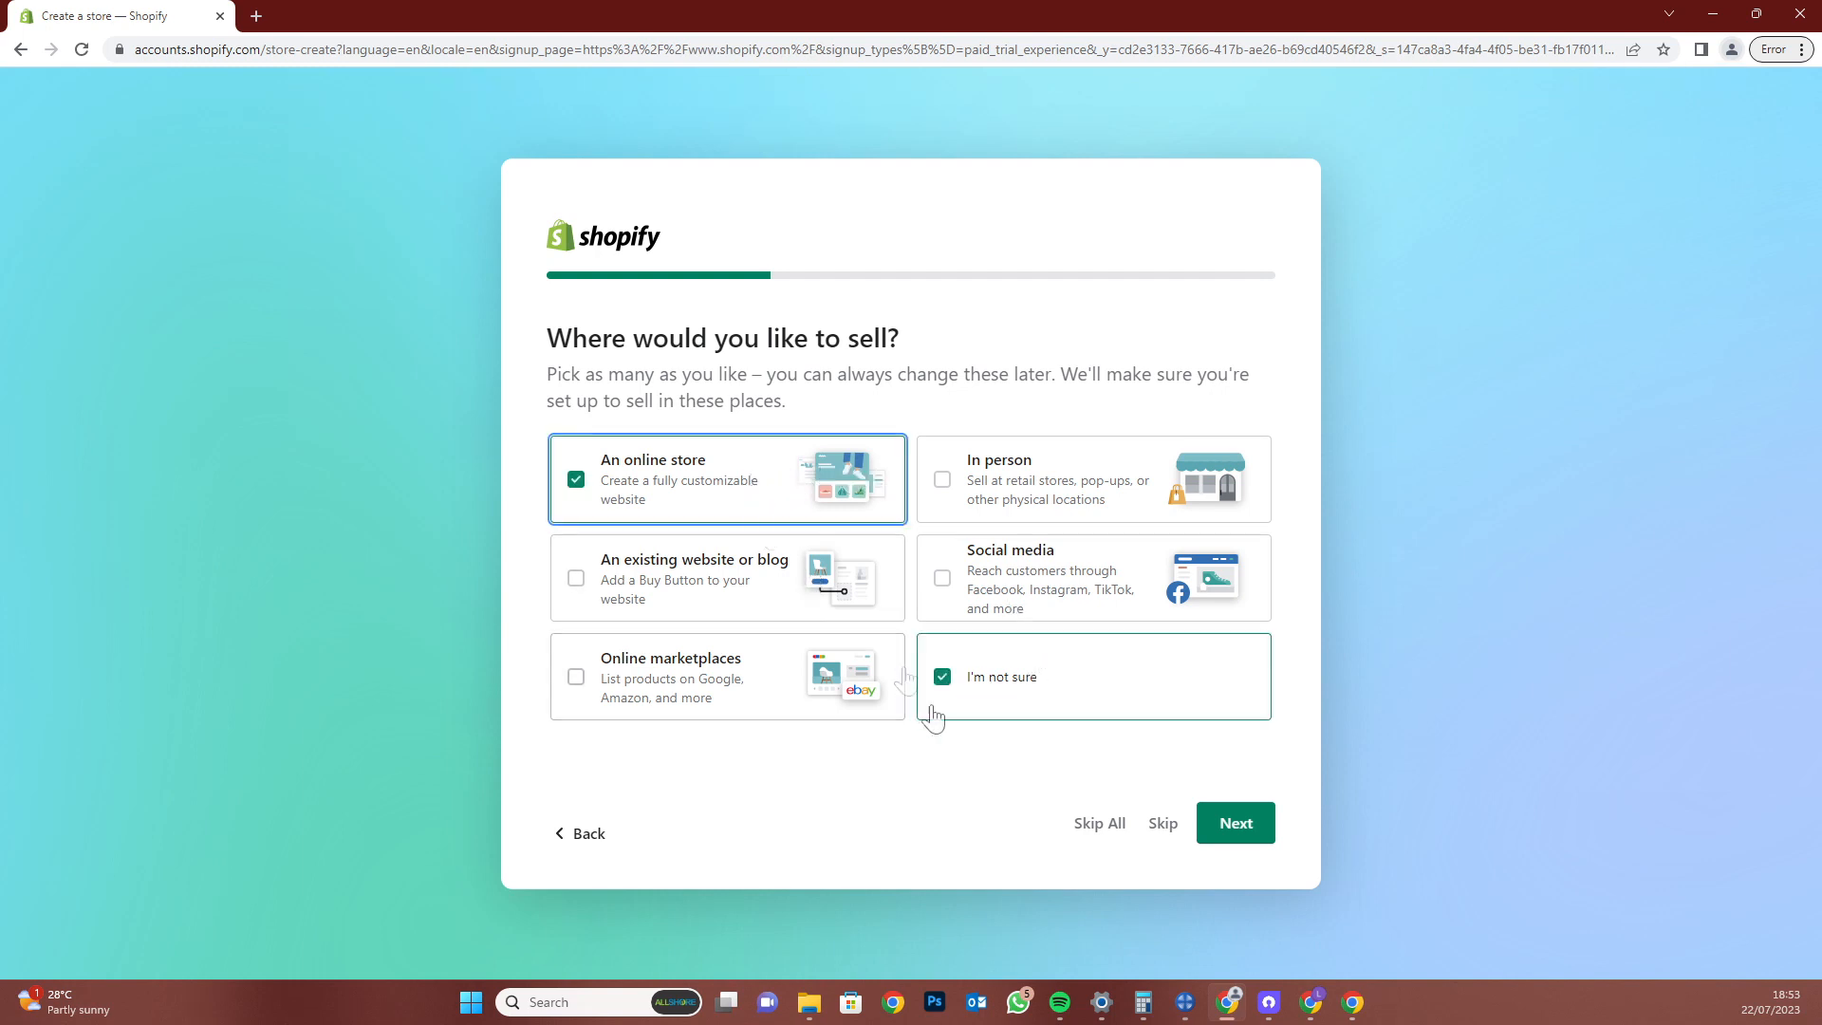
click(1227, 841)
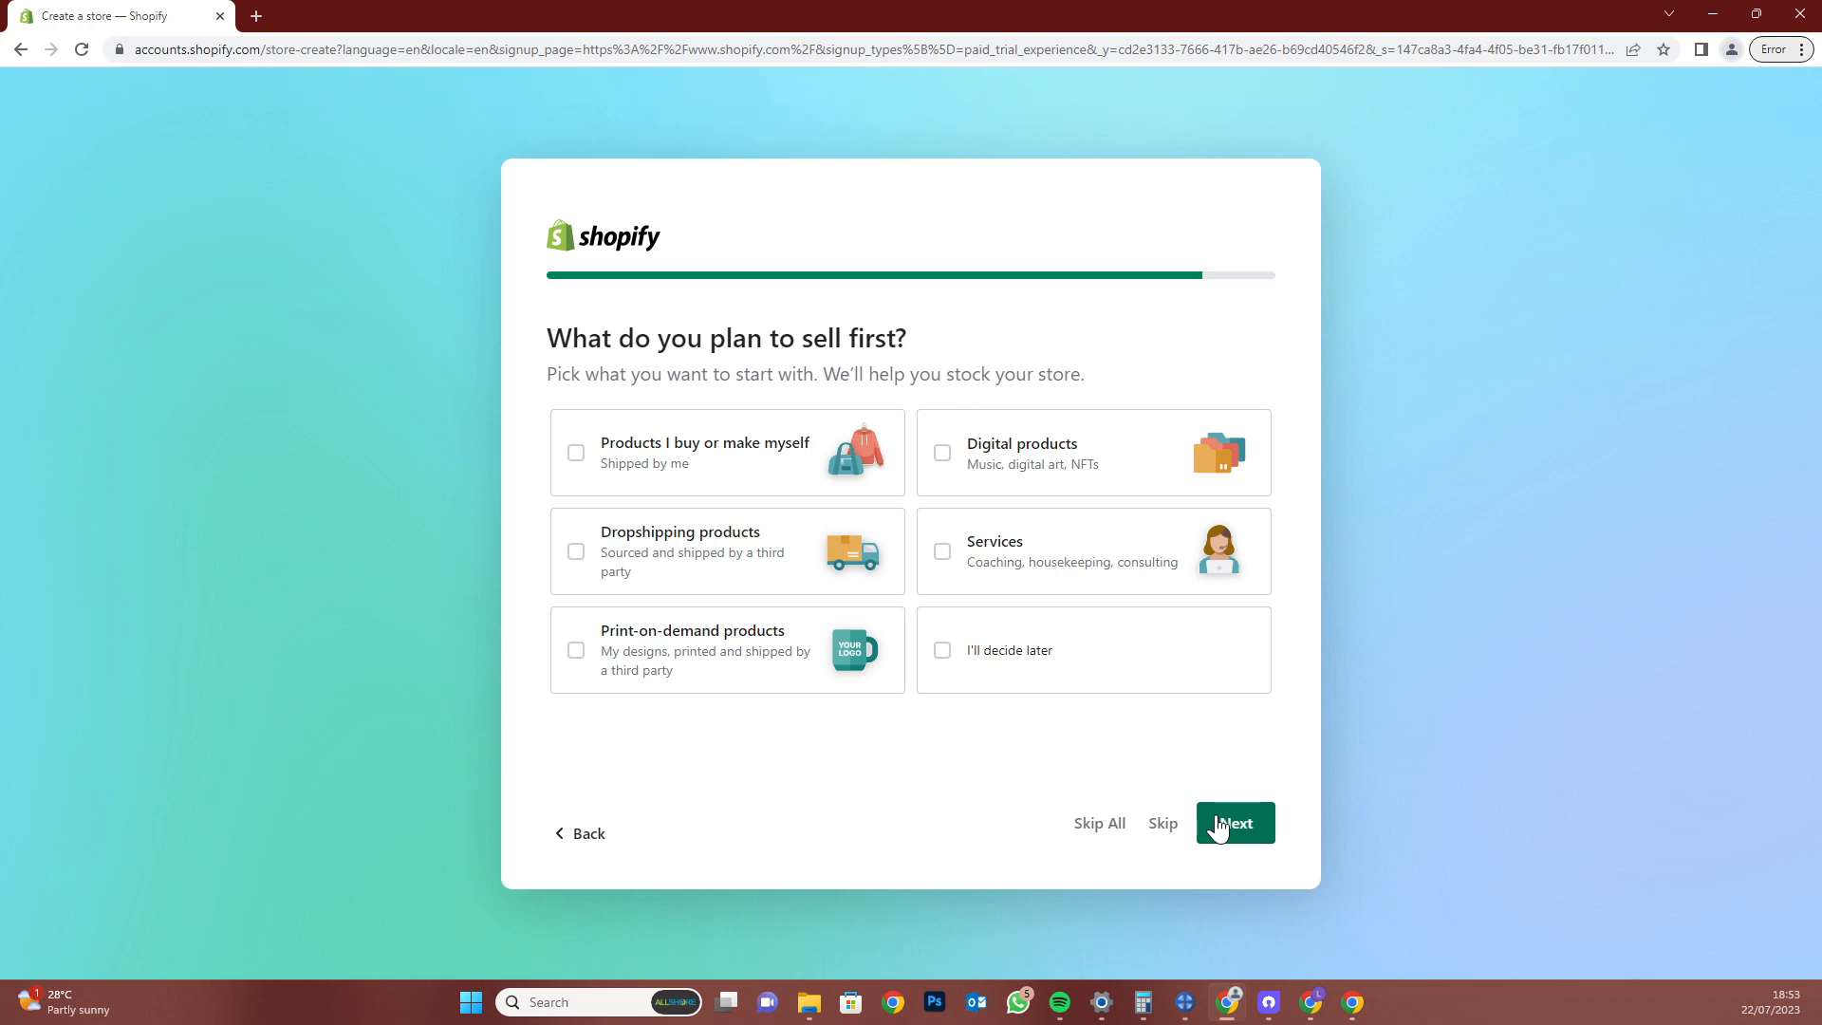
click(781, 464)
click(1036, 688)
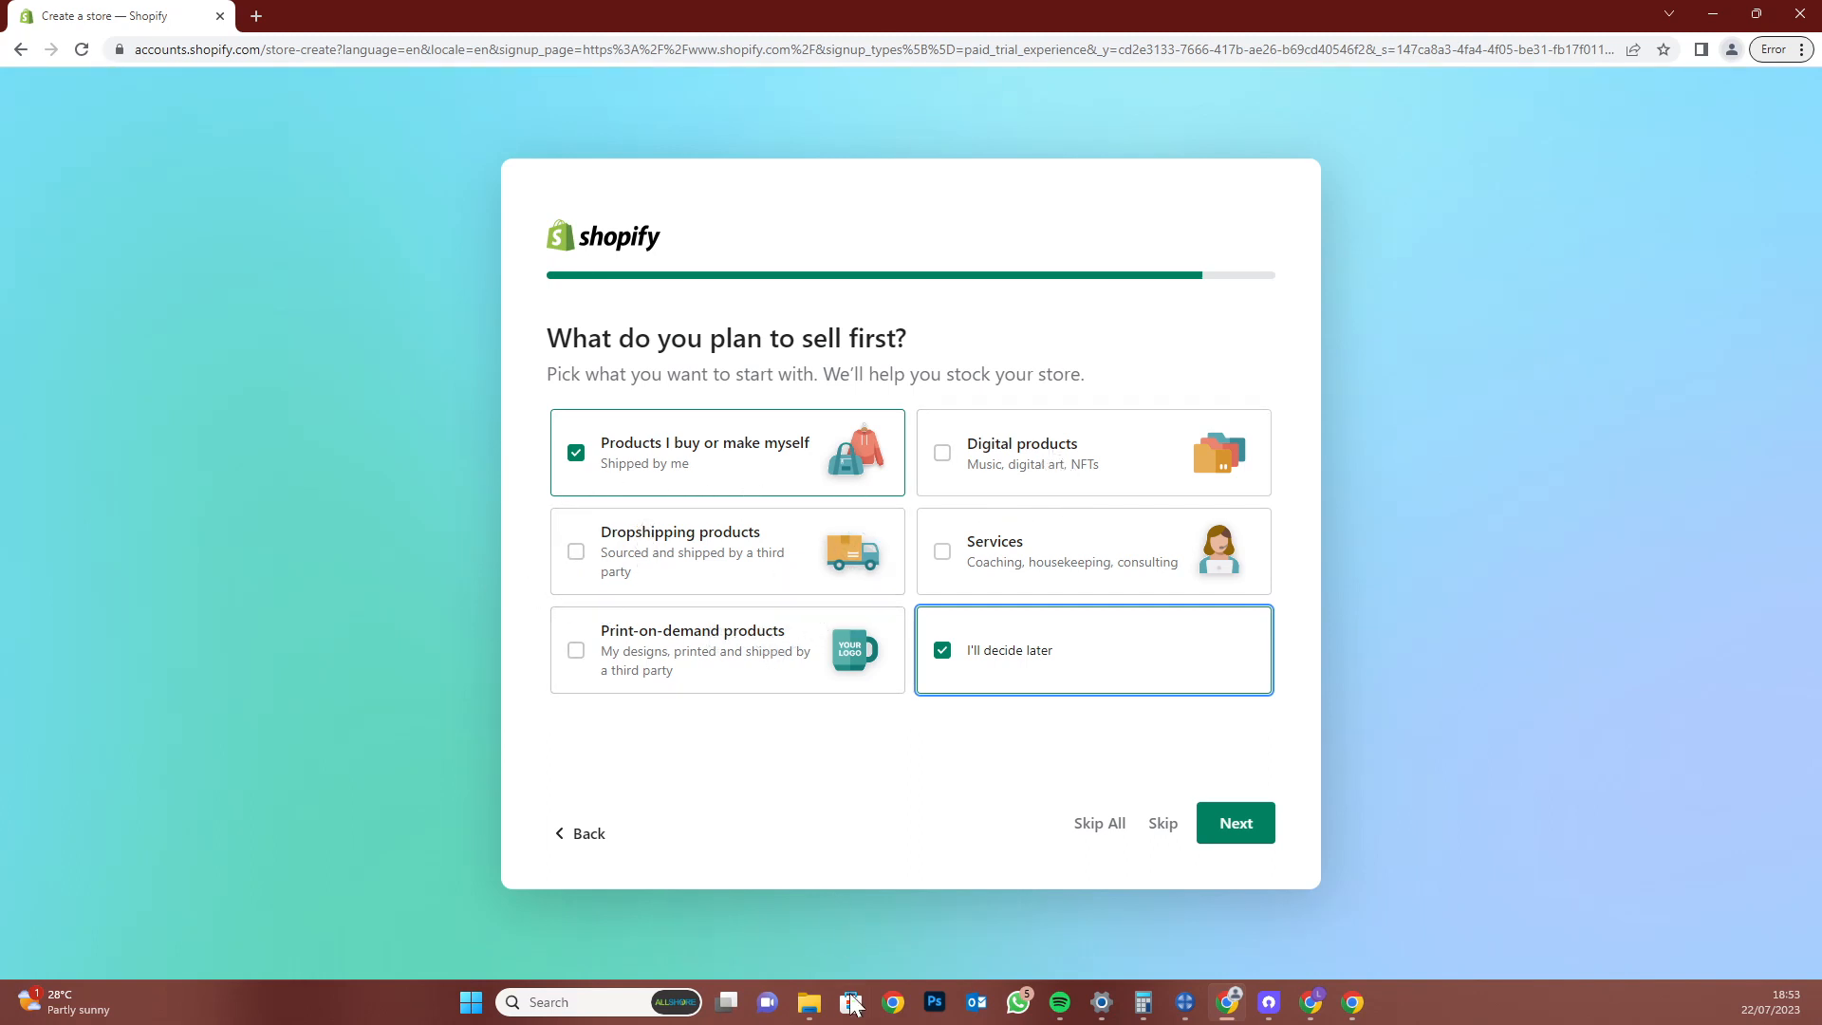
click(1222, 831)
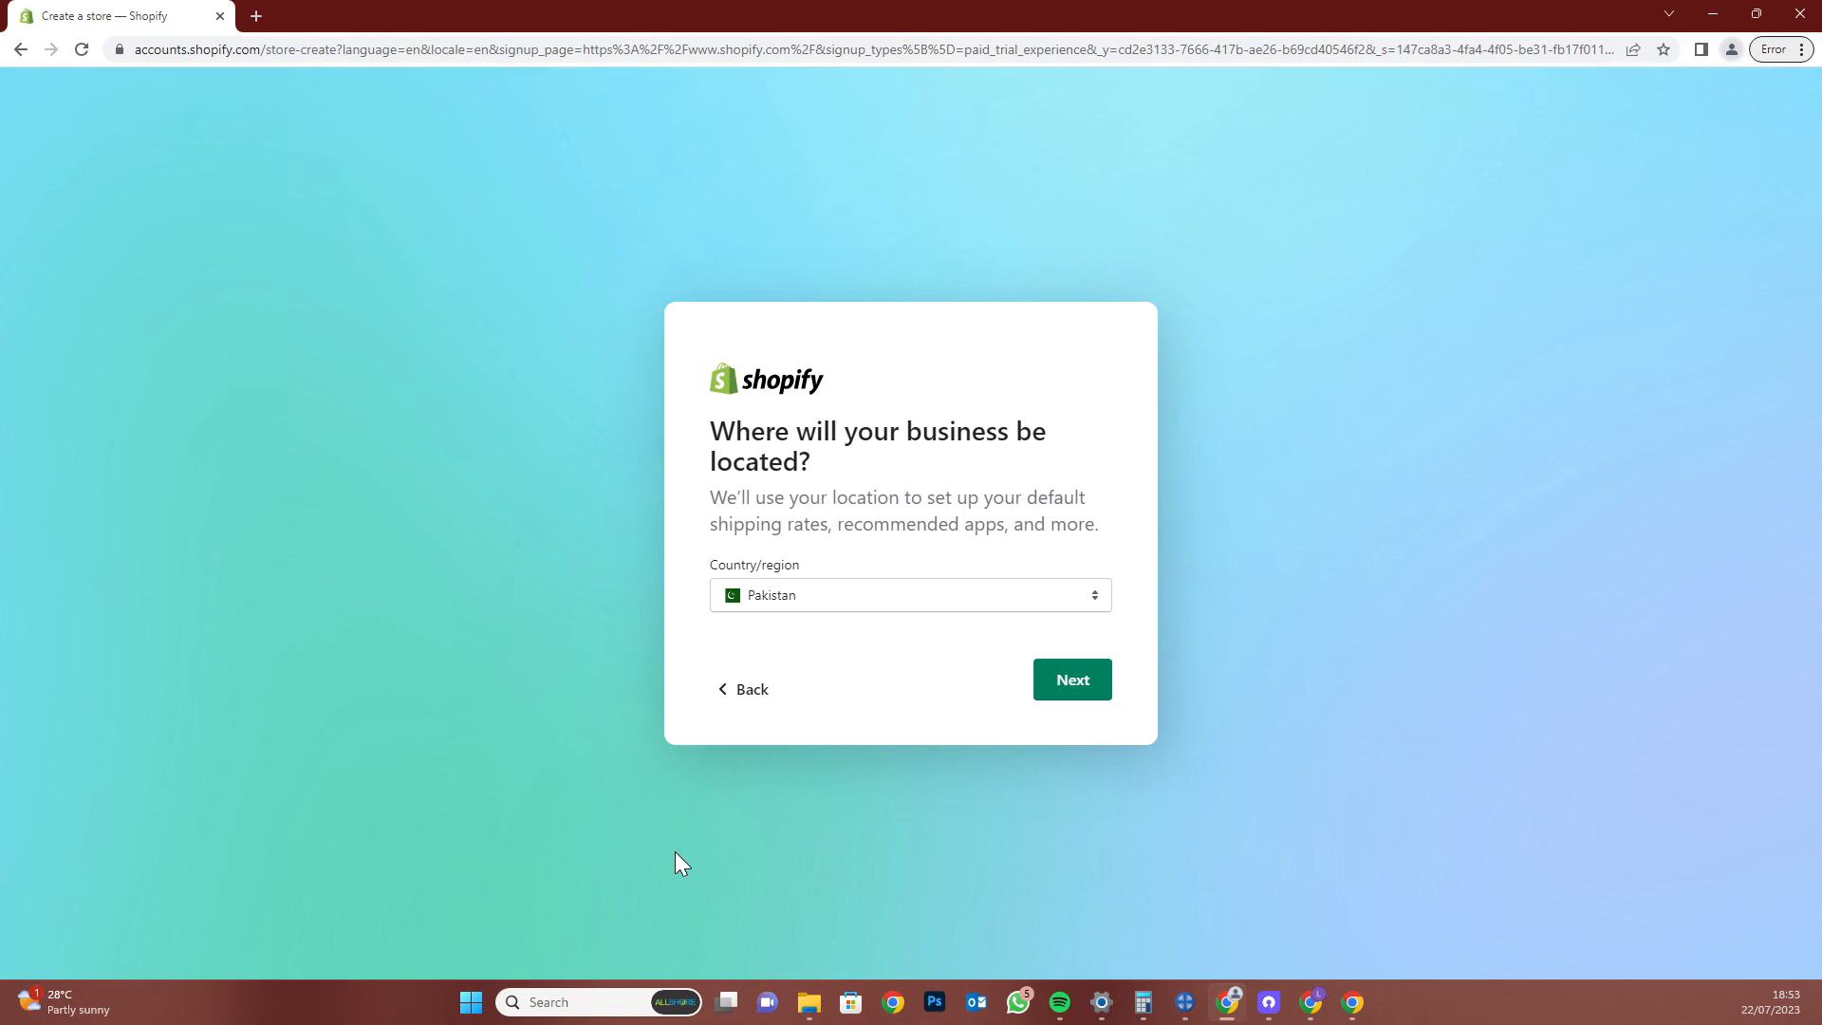
Keep Pakistan as the business country/region and continue to Create a Shopify ID
click(1016, 597)
scroll(1027, 681, up, 15)
scroll(1028, 683, up, 3)
scroll(1023, 678, down, 2)
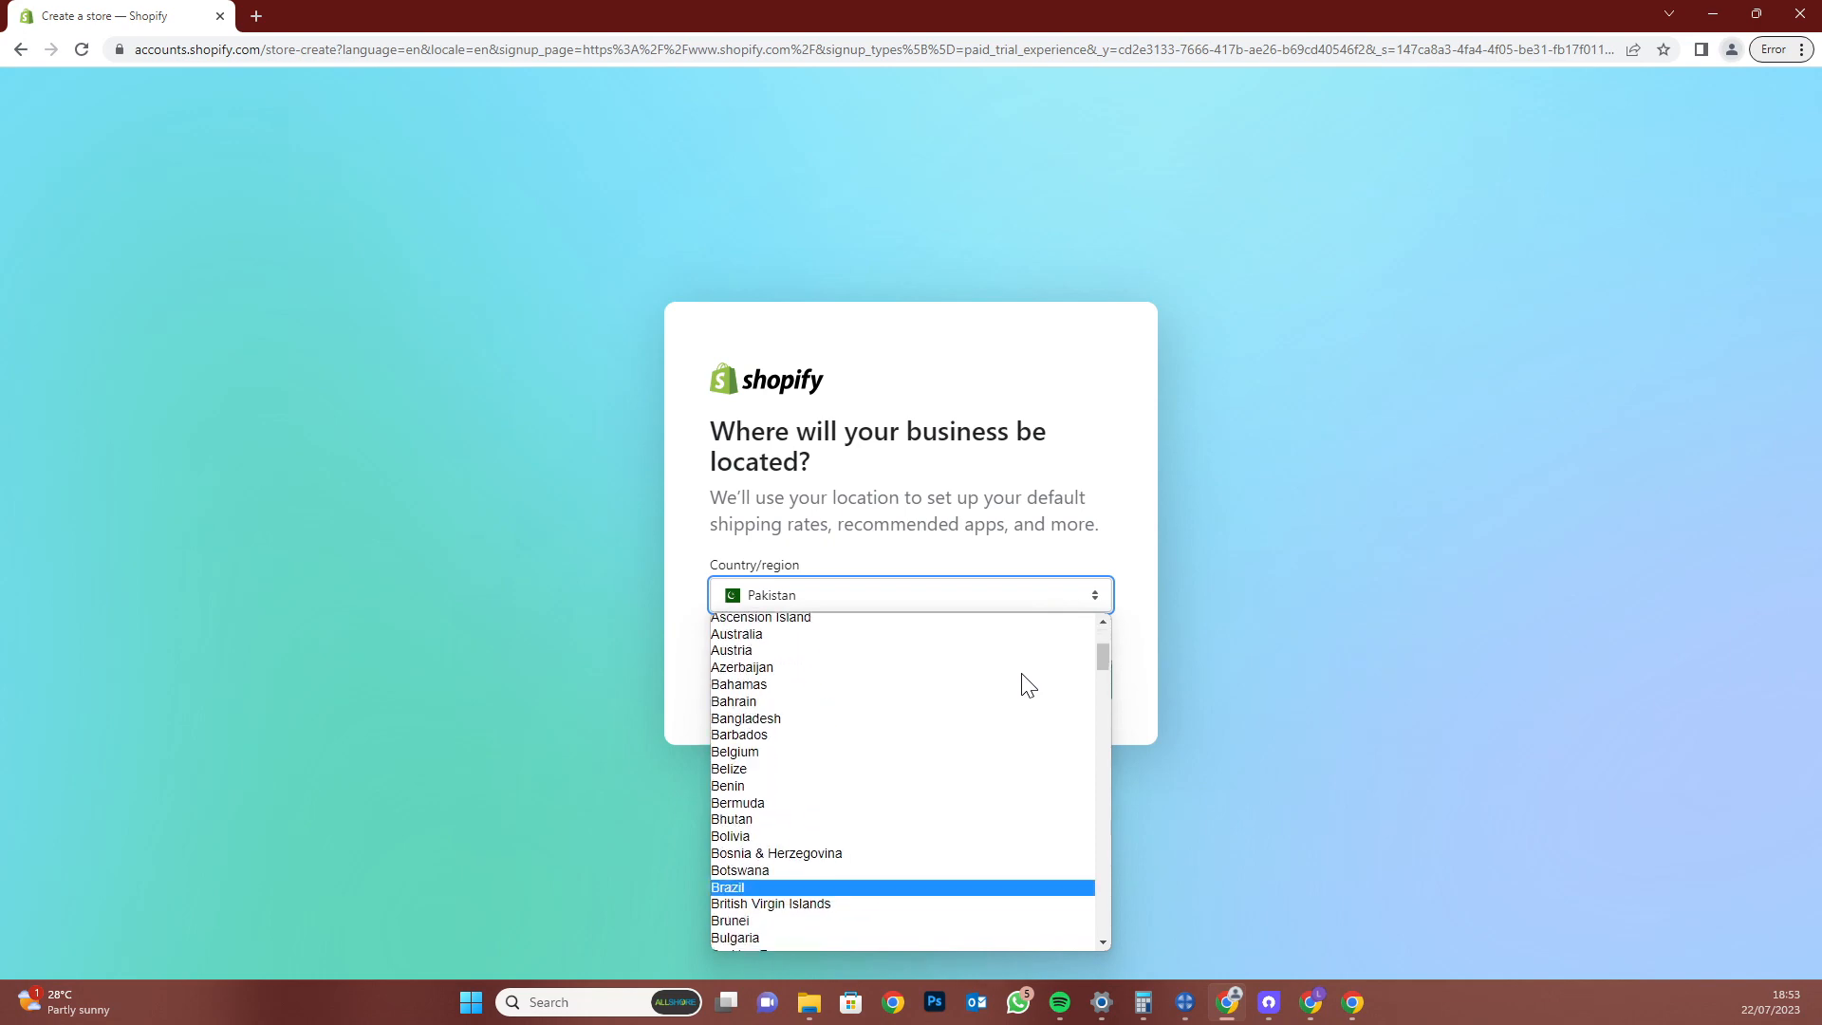
click(1126, 677)
click(1071, 673)
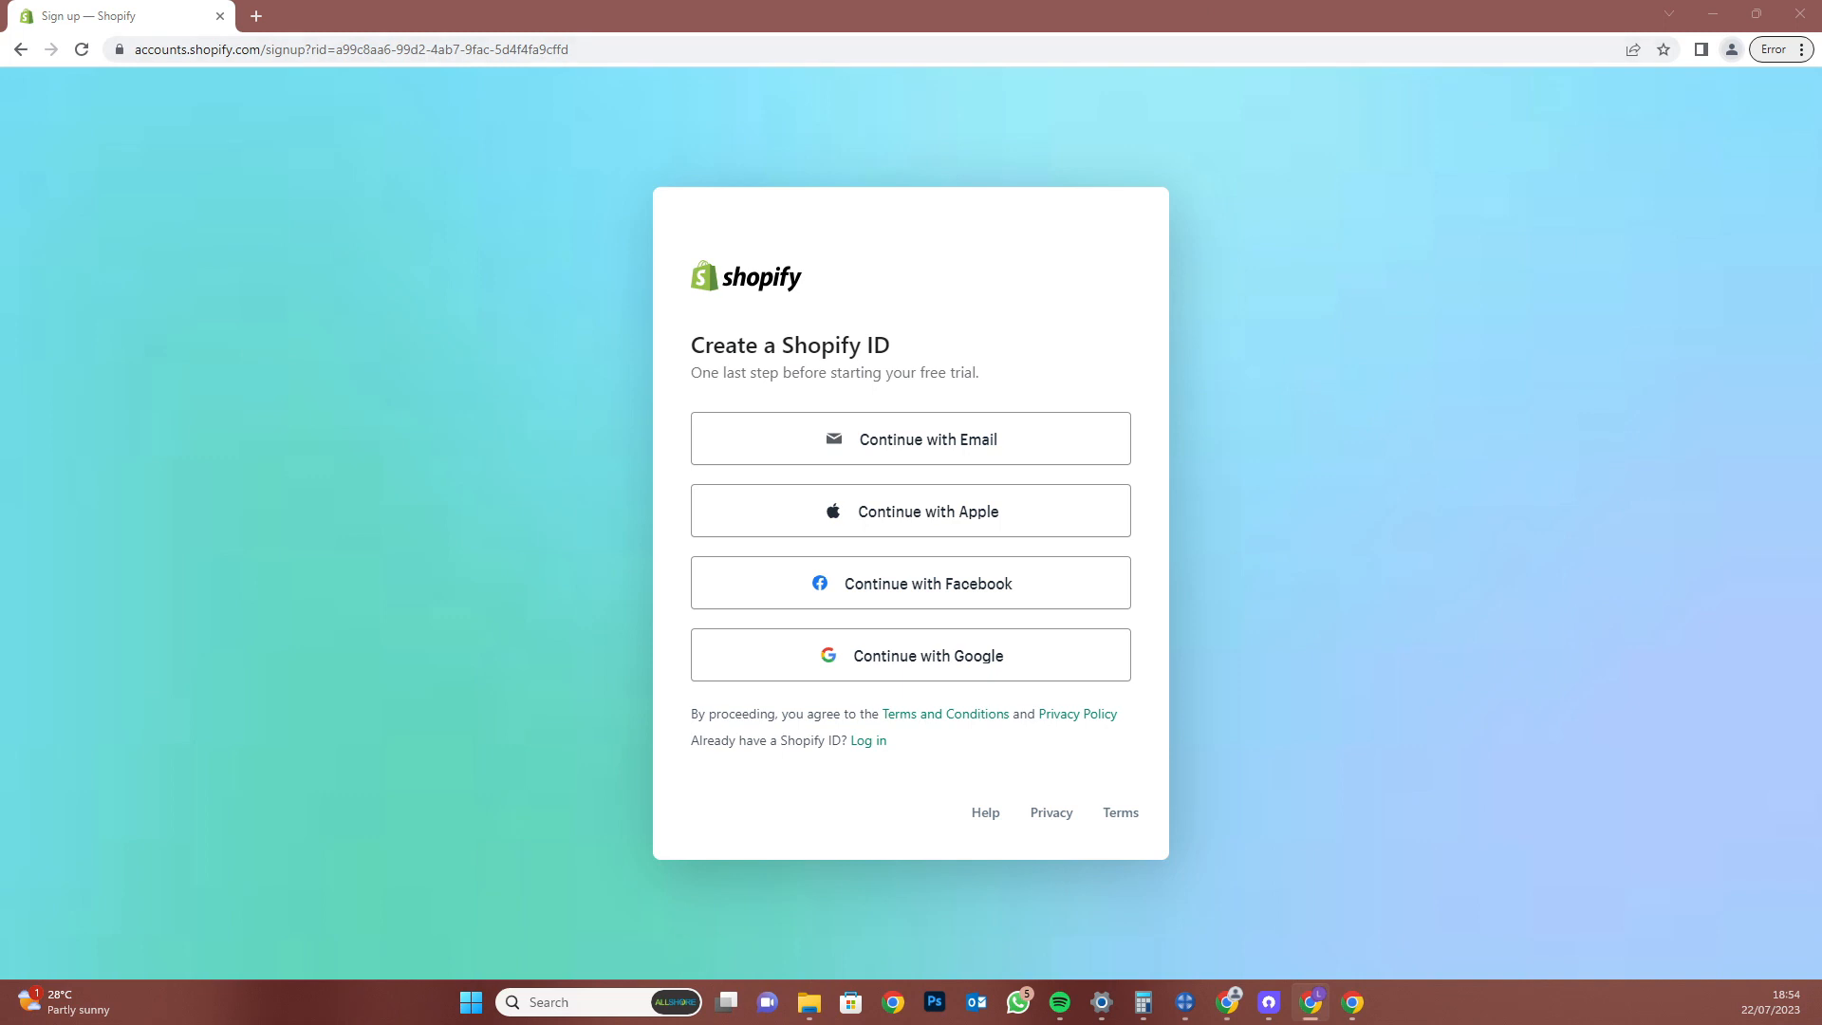
In the second Chrome window, view the General account details, then go to shopify.com
drag(2, 175, 285, 119)
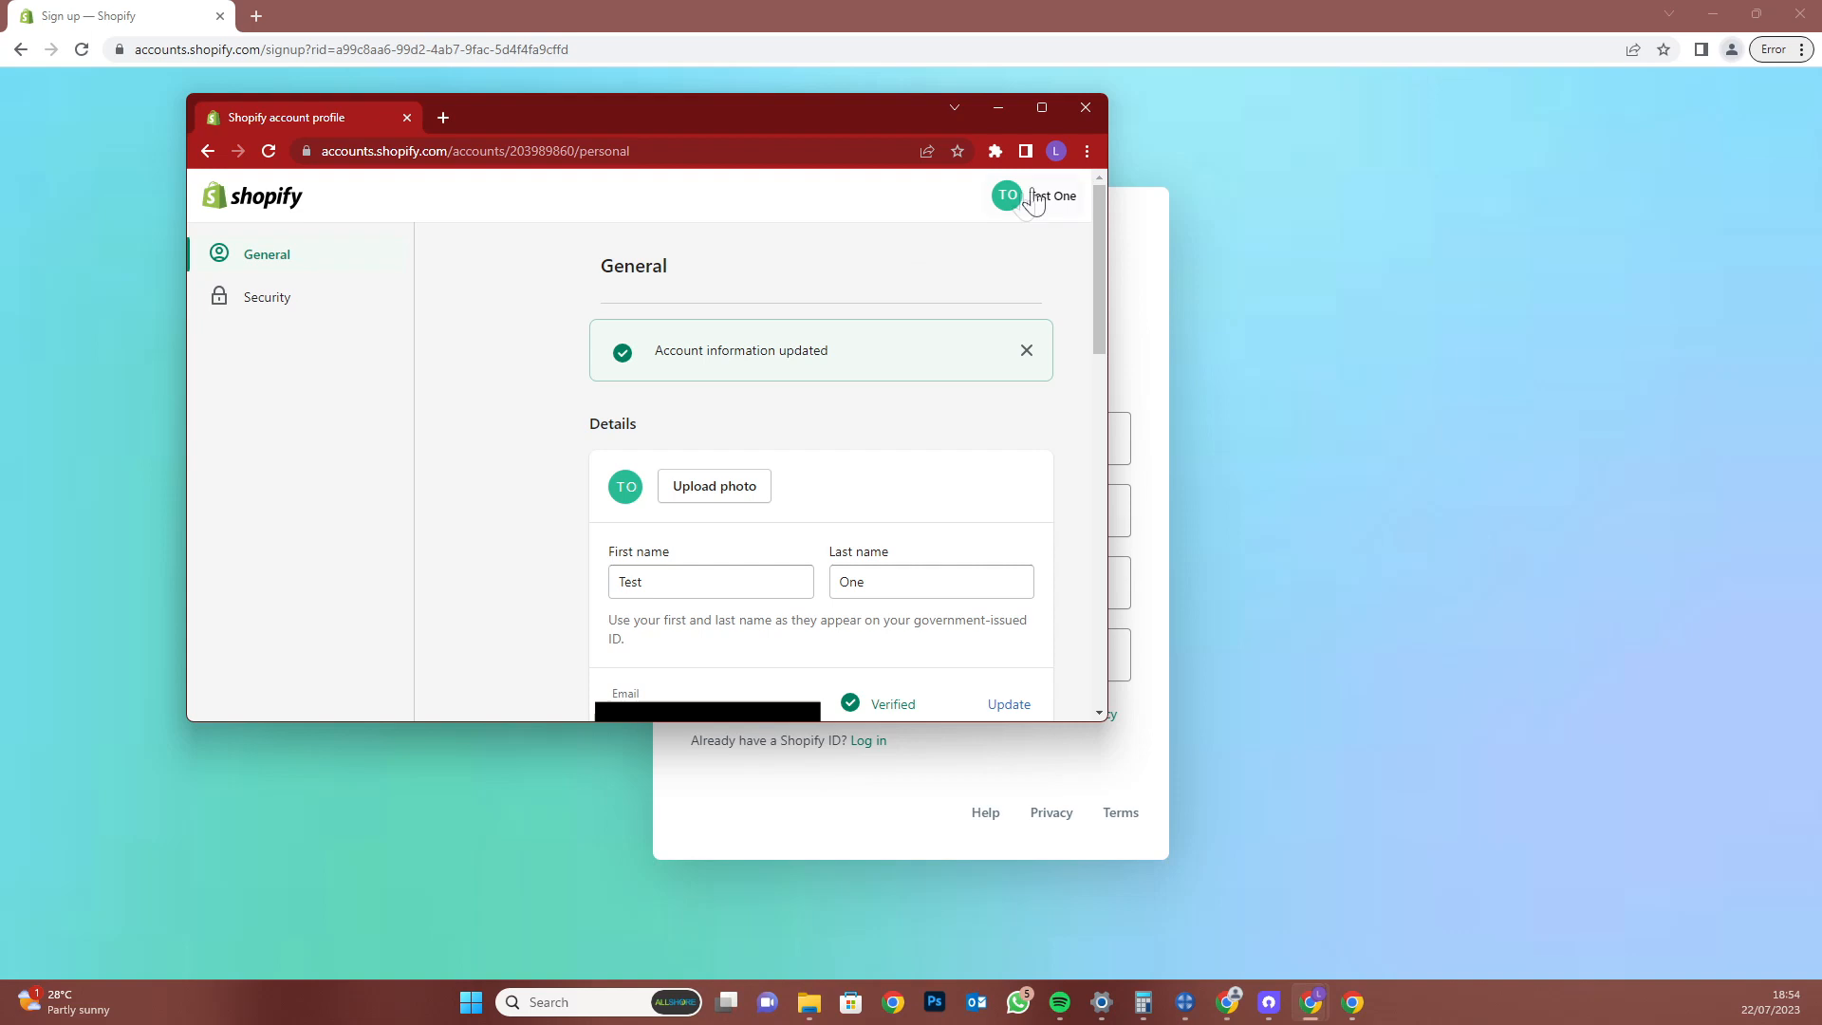
click(269, 255)
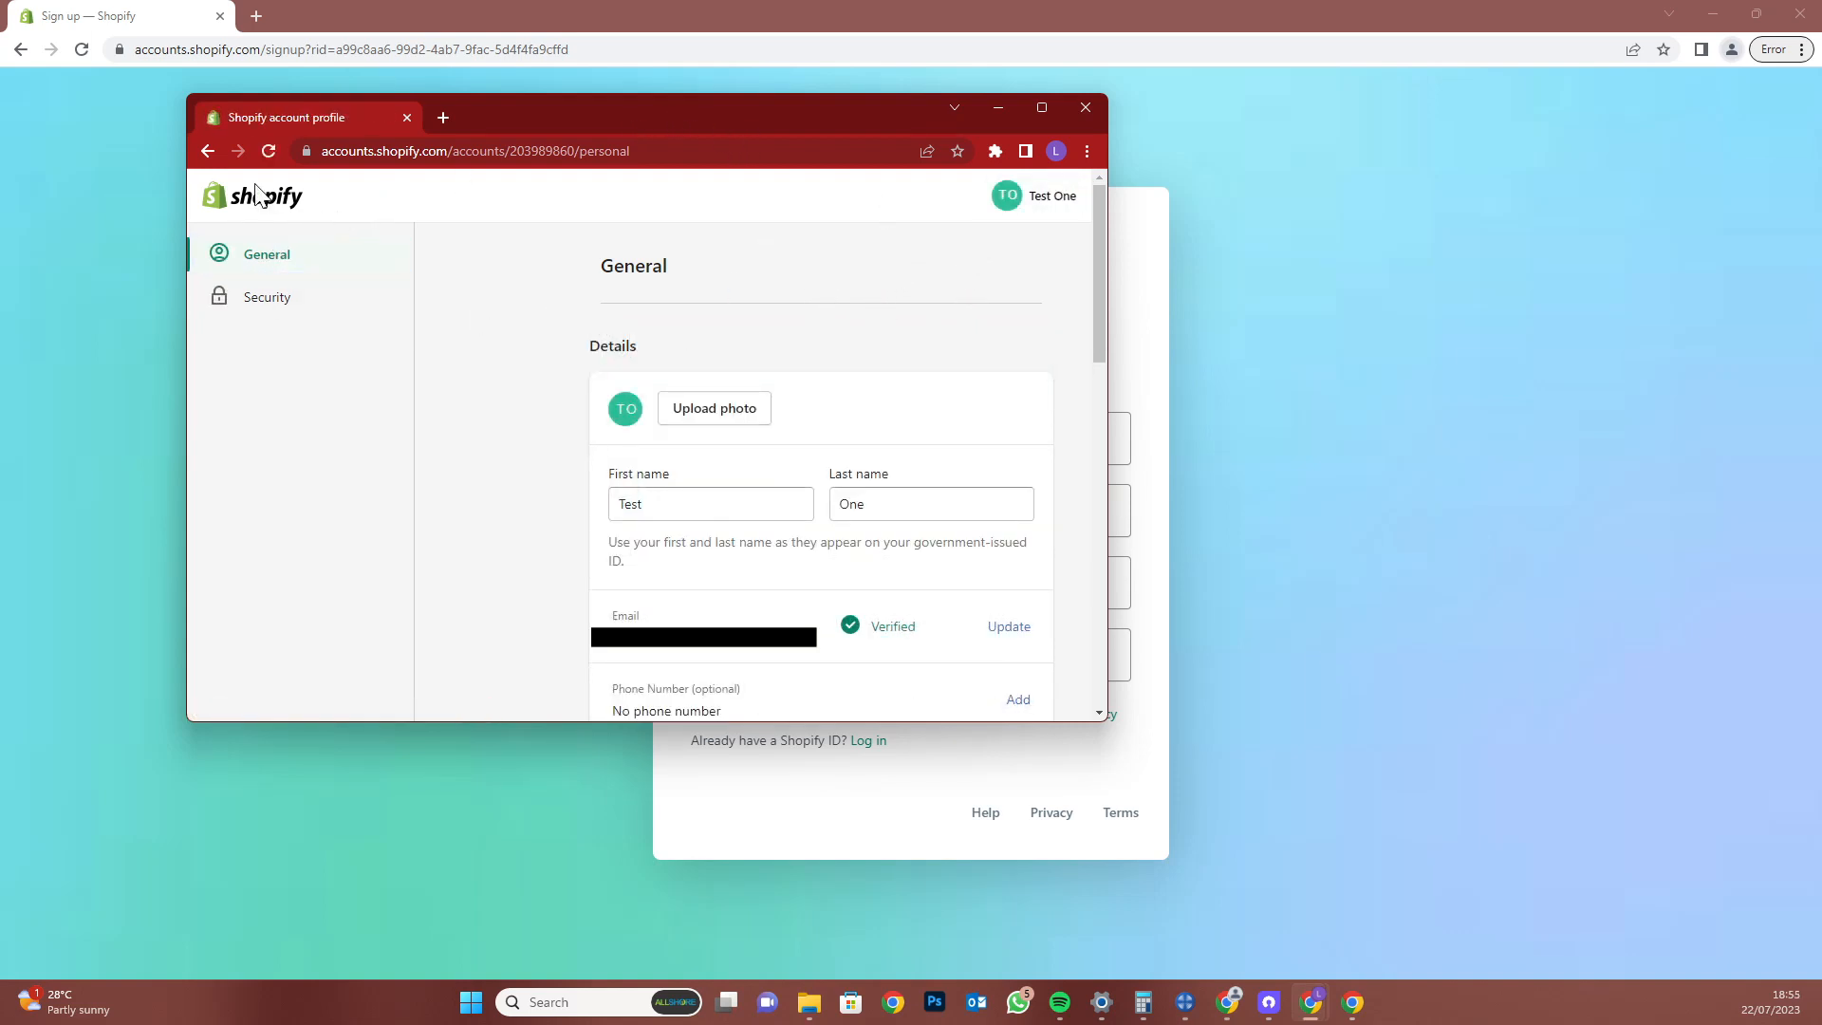
drag(649, 156, 433, 180)
key(ctrl+a)
key(BackSpace)
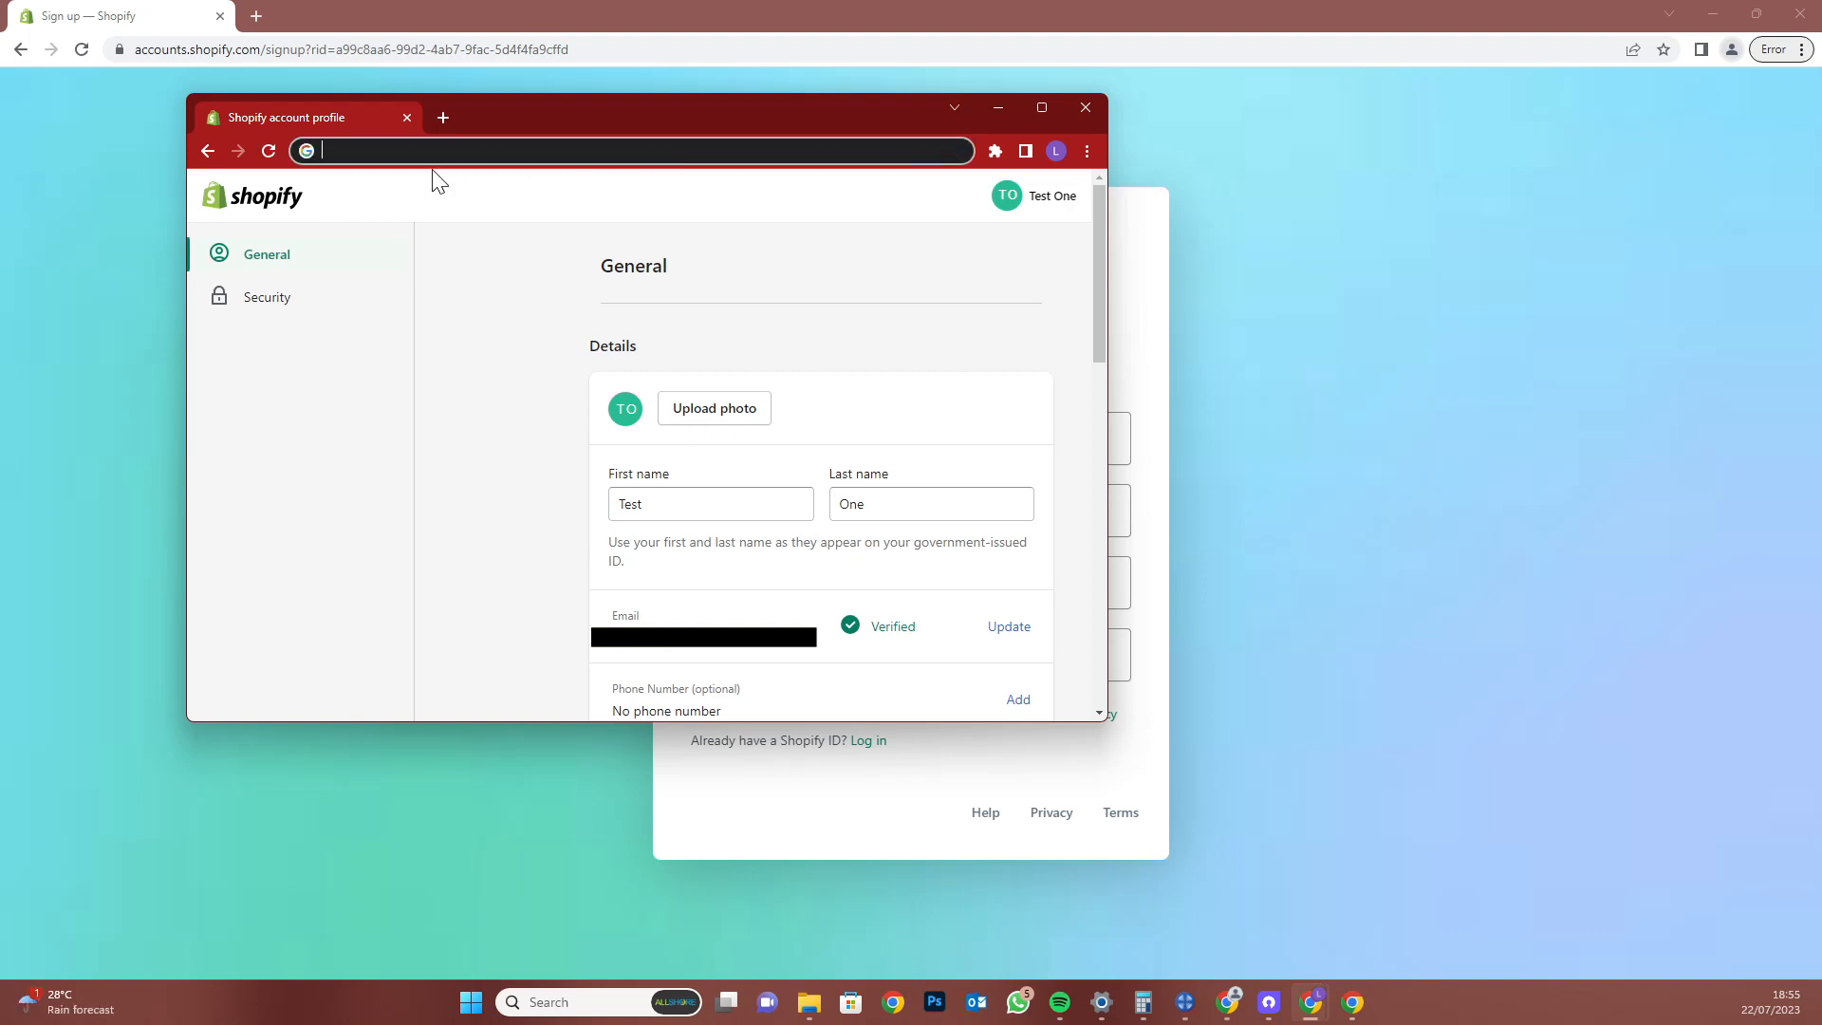
text(Shopif)
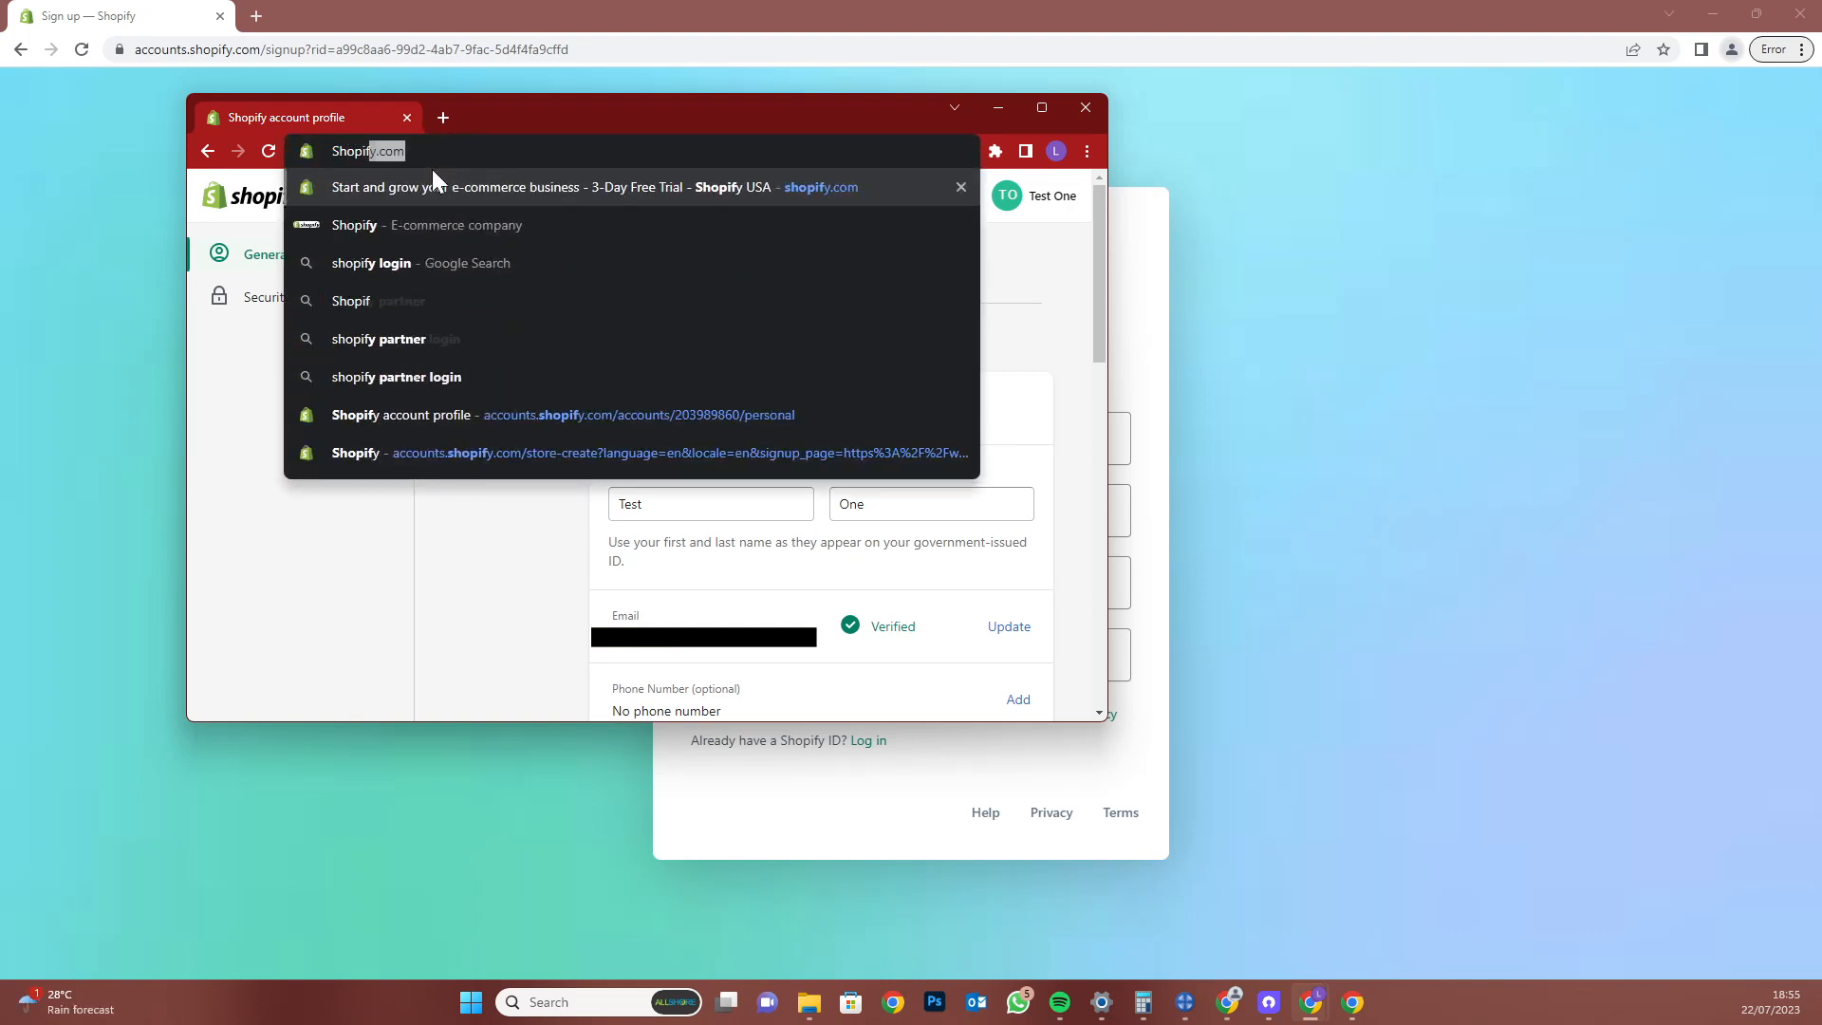
key(Return)
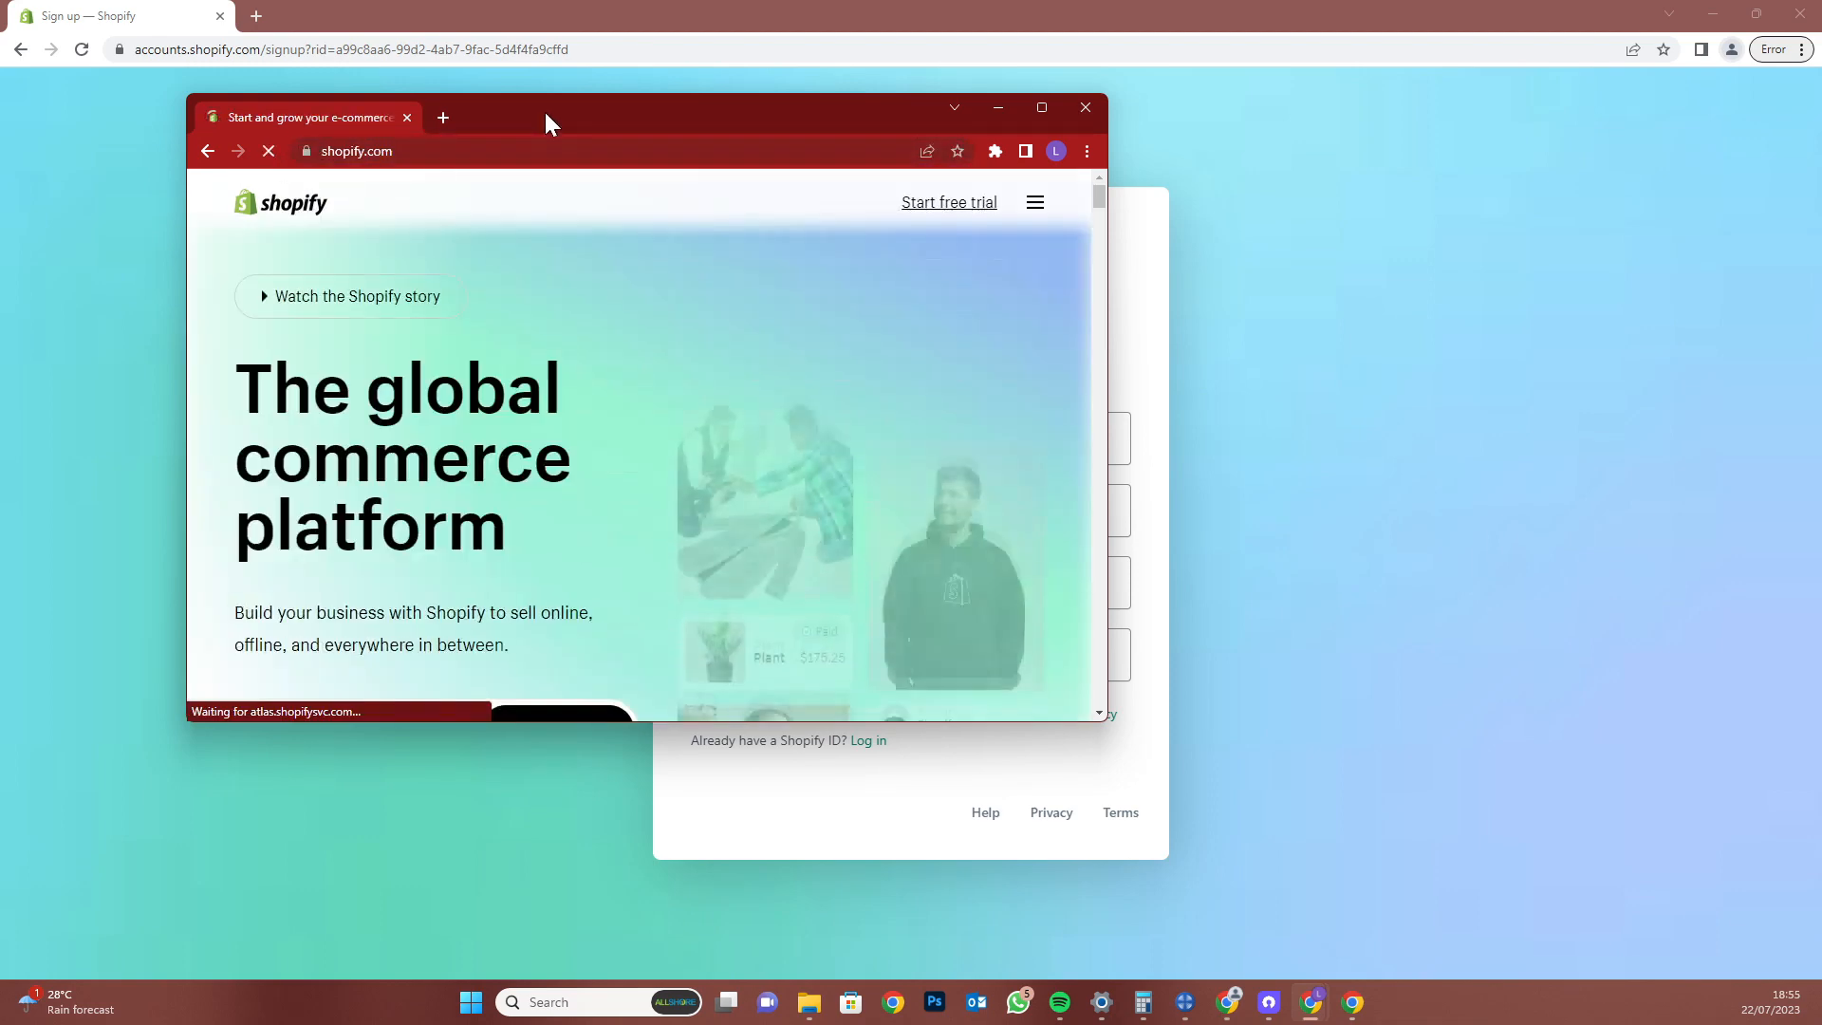
Log in and open the My Store admin in a maximized window
double_click(544, 110)
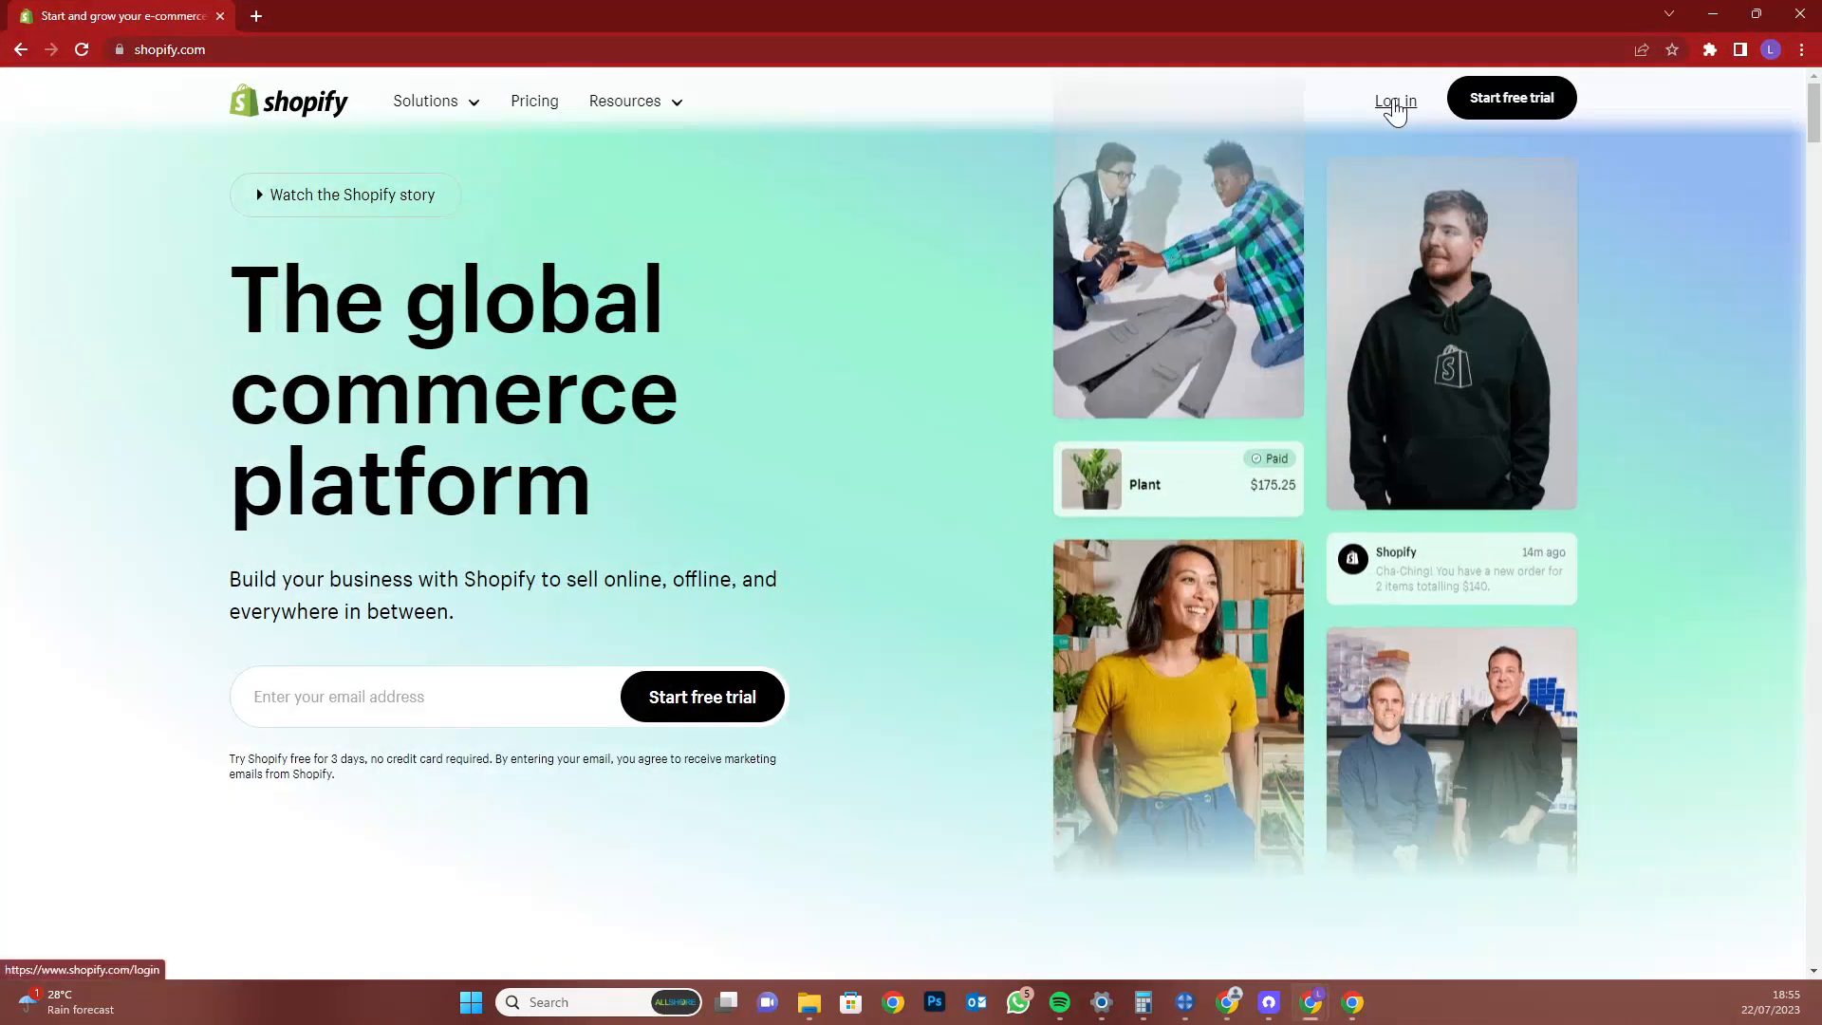
click(1387, 106)
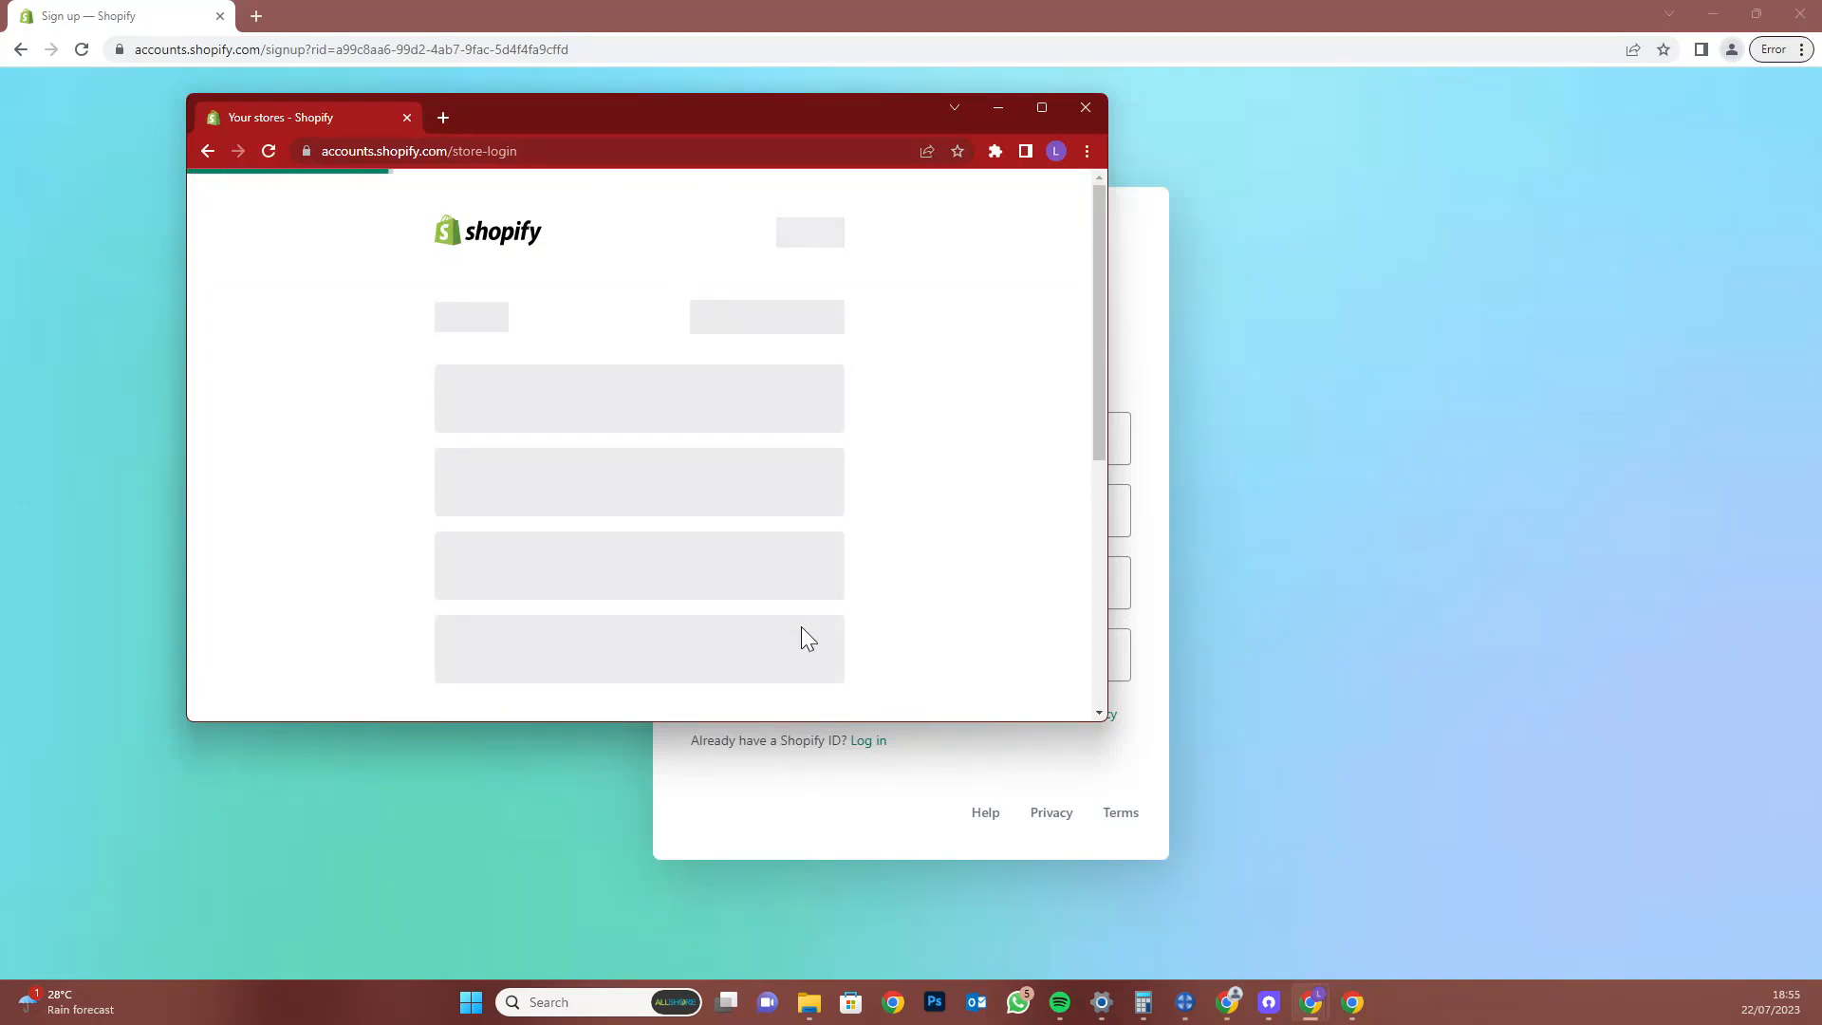
click(731, 461)
double_click(770, 110)
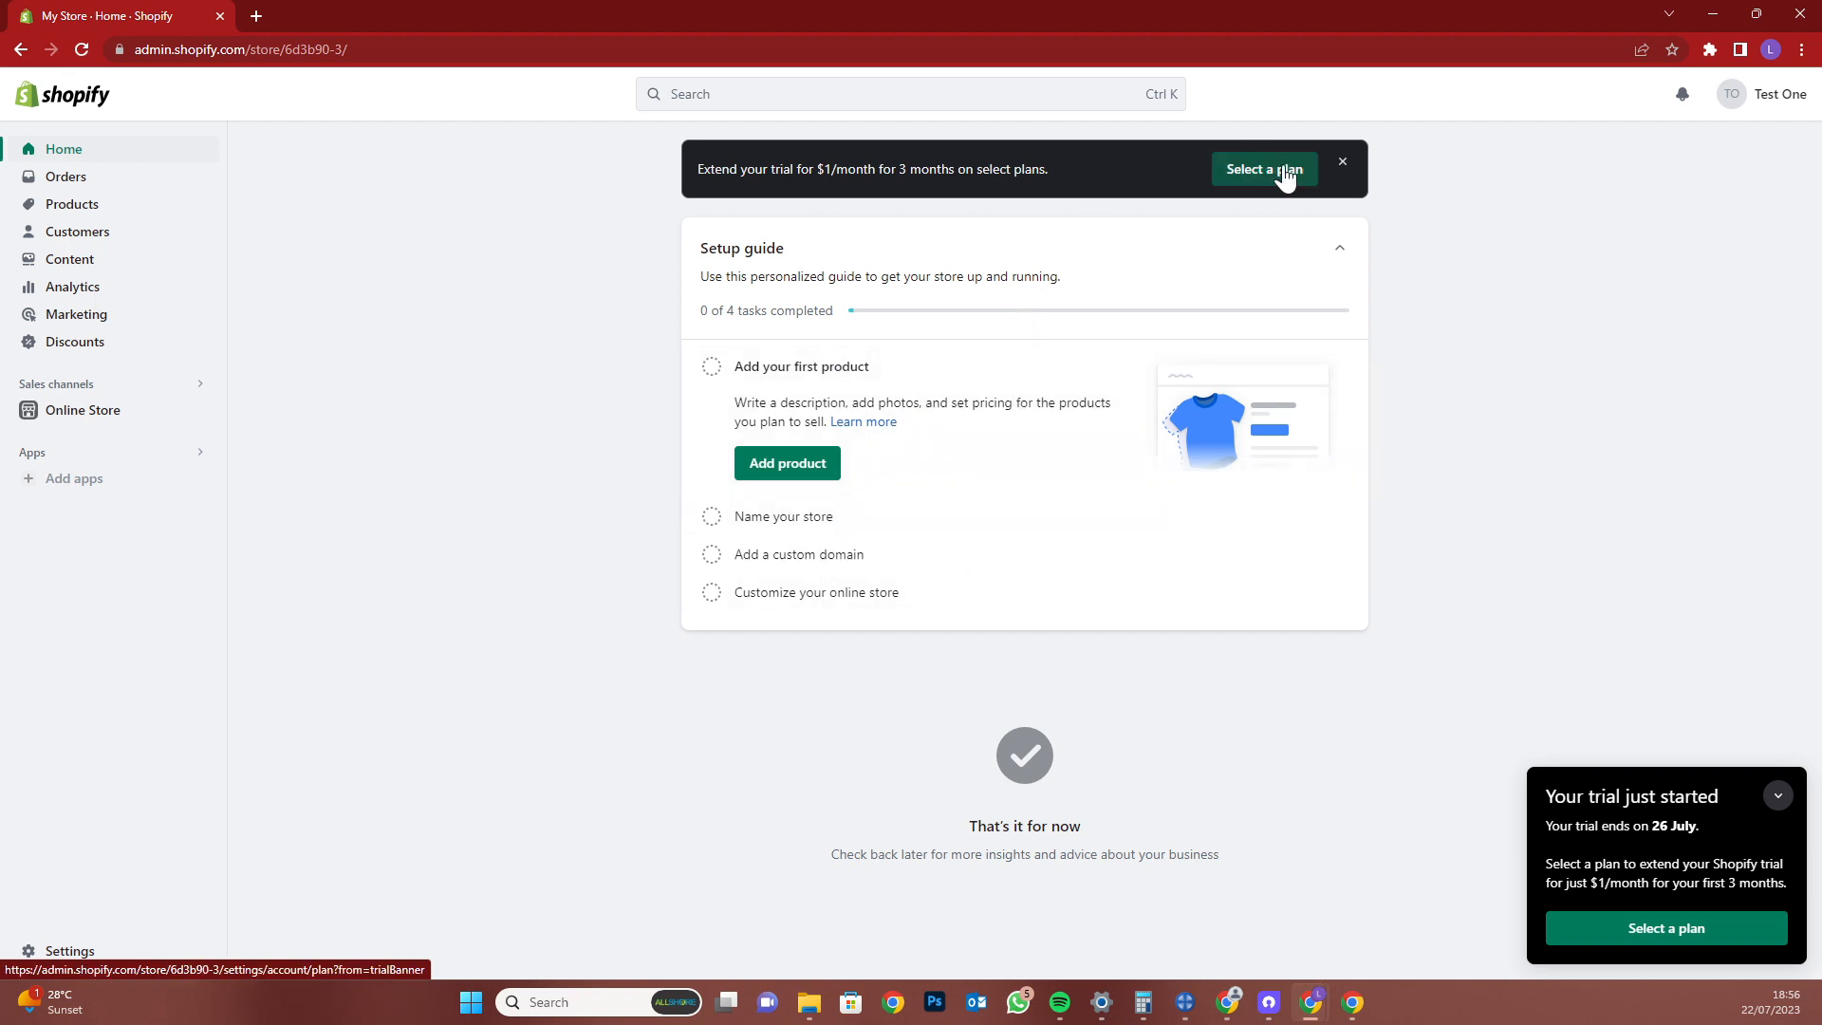
Dismiss the trial banner and rename My Store to 'TEST STORE ONE' in Store details
click(1342, 163)
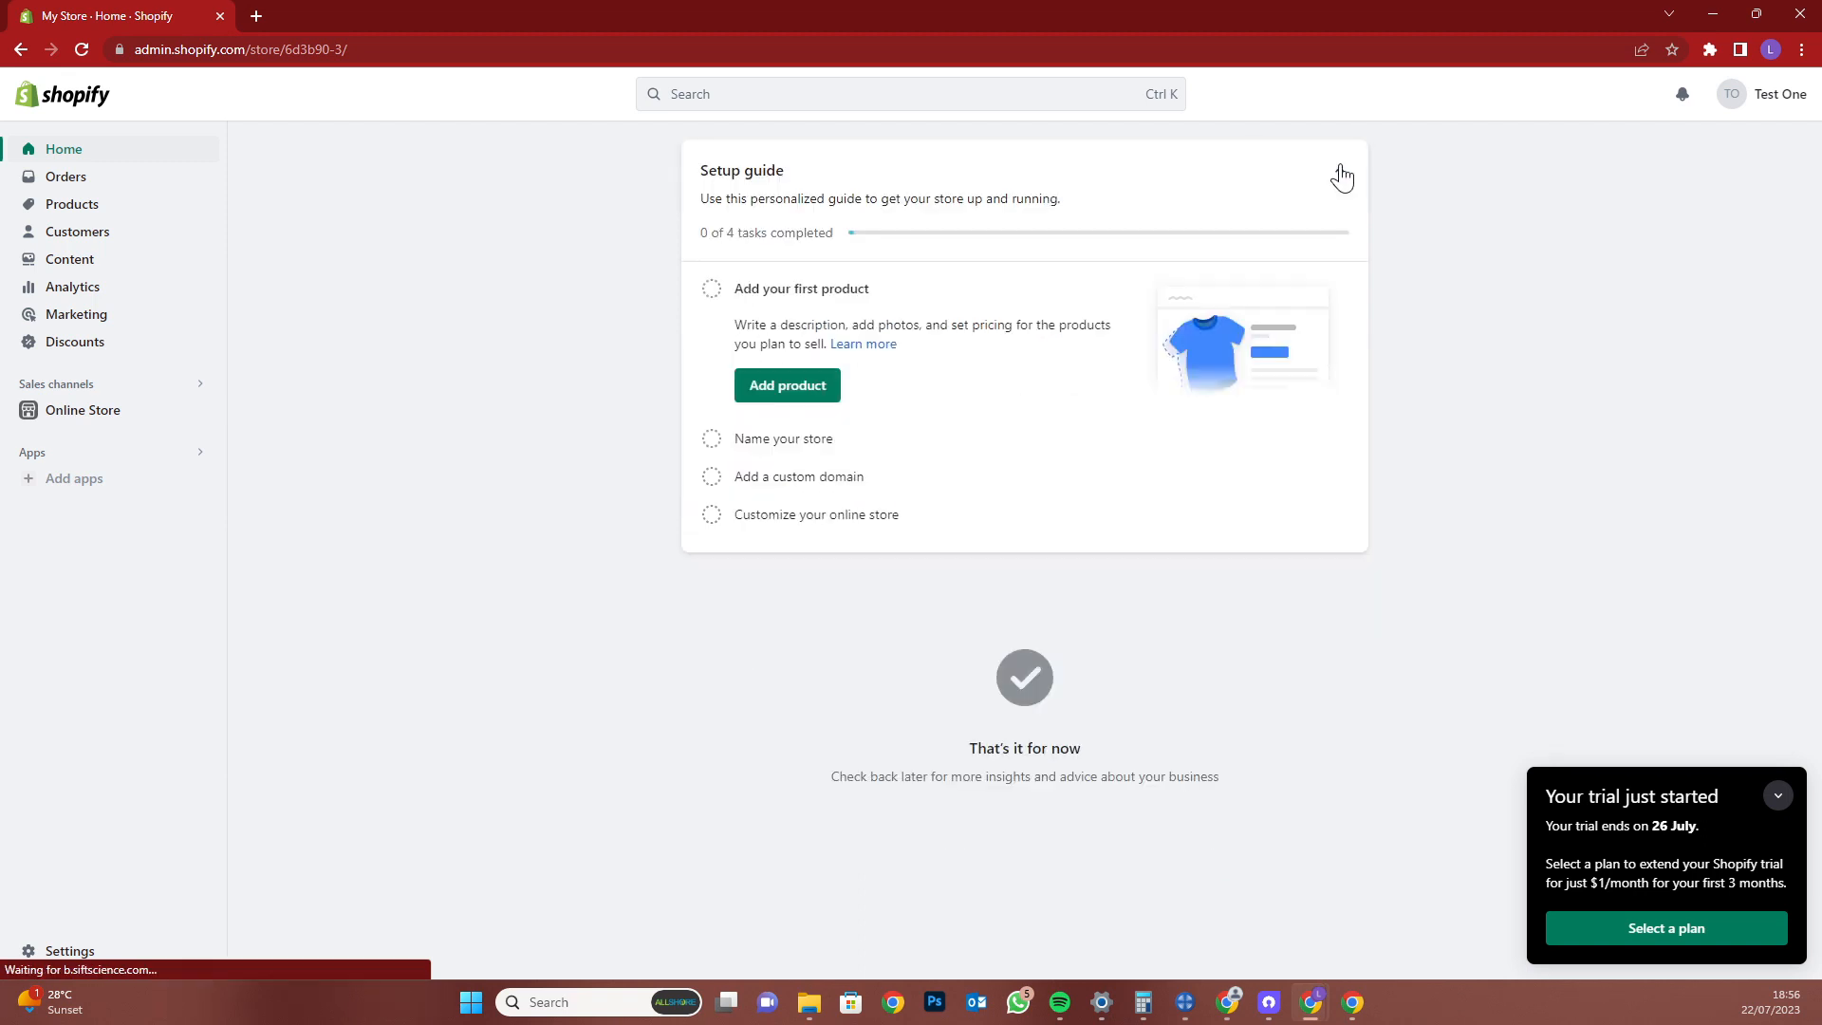
click(808, 394)
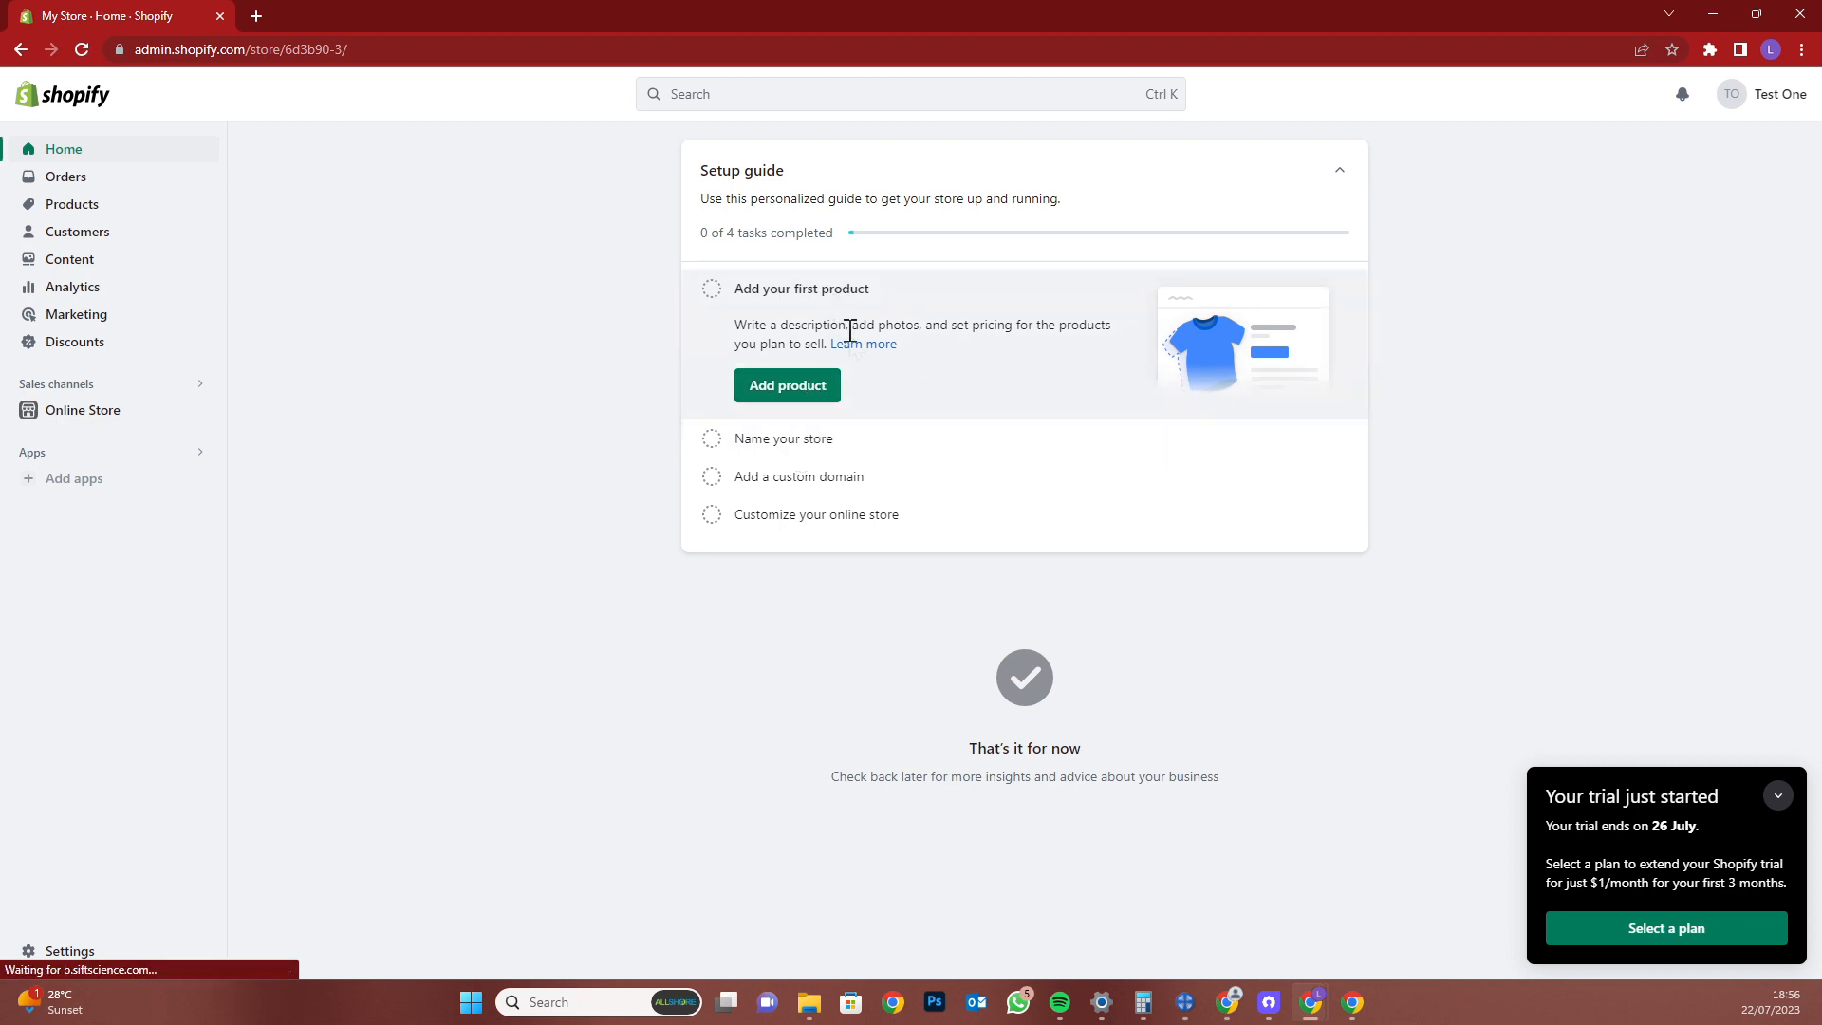
click(815, 438)
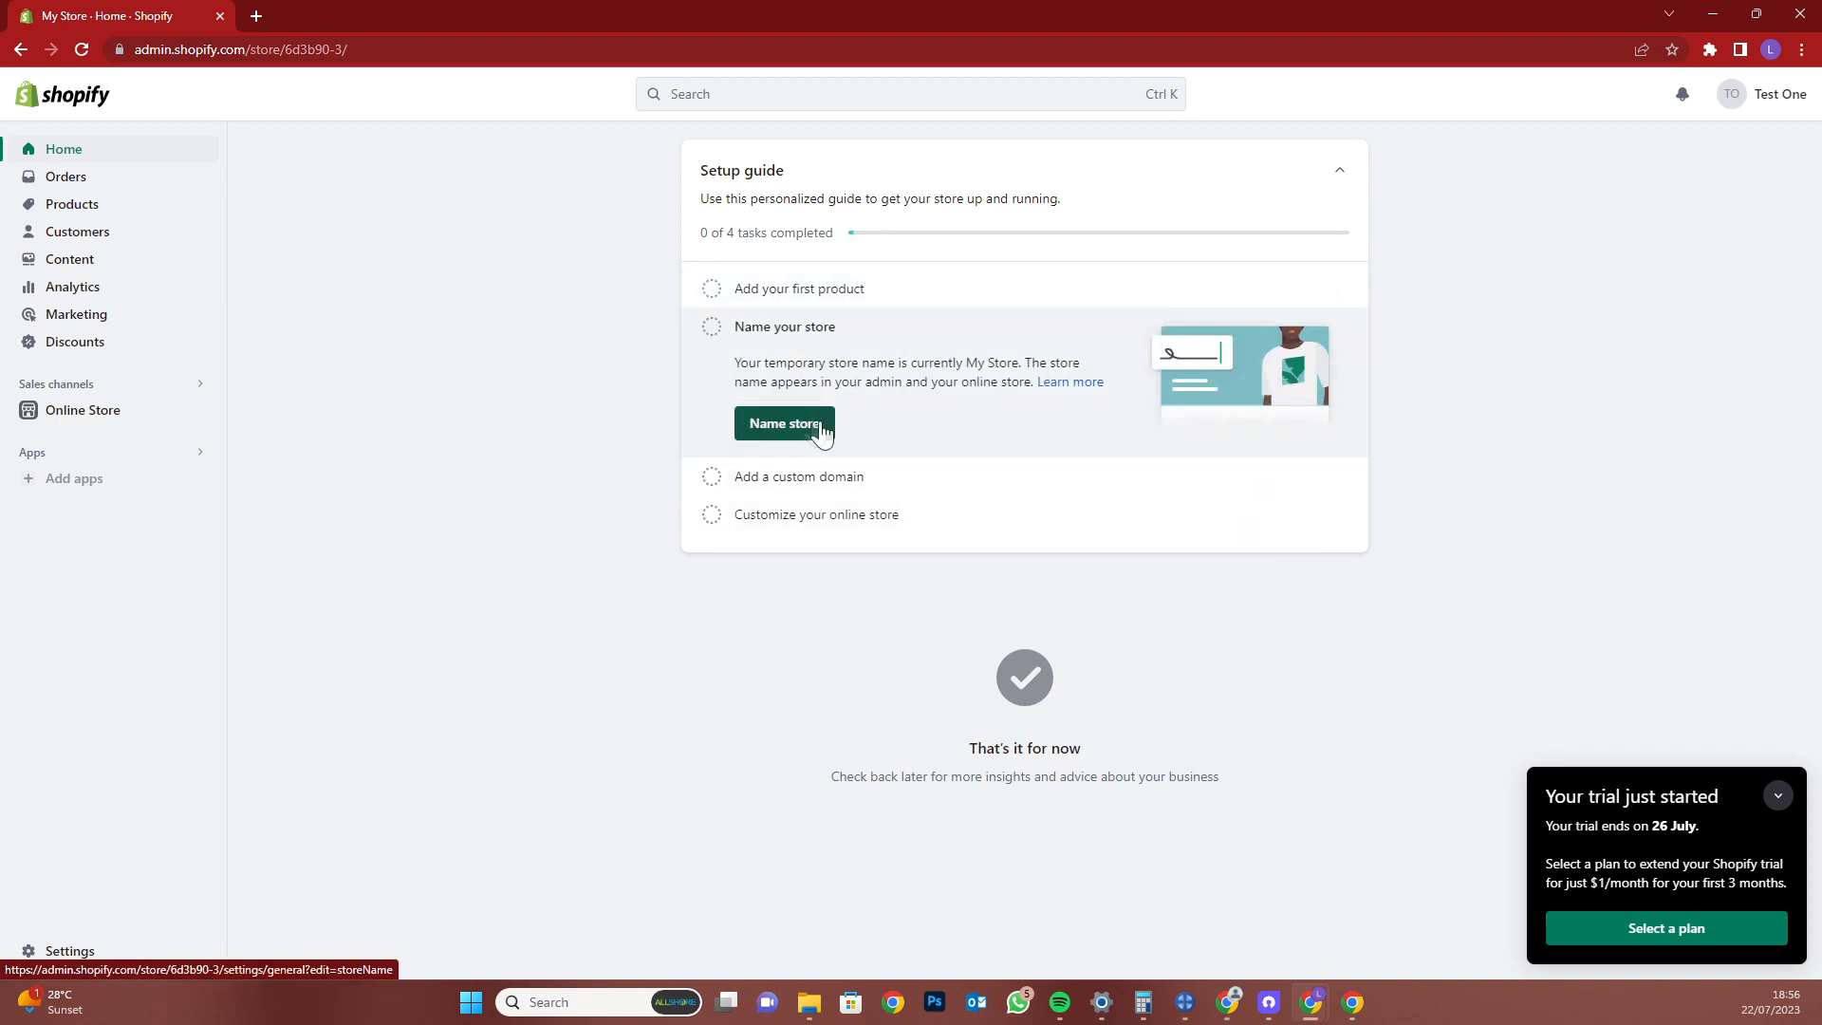
click(793, 424)
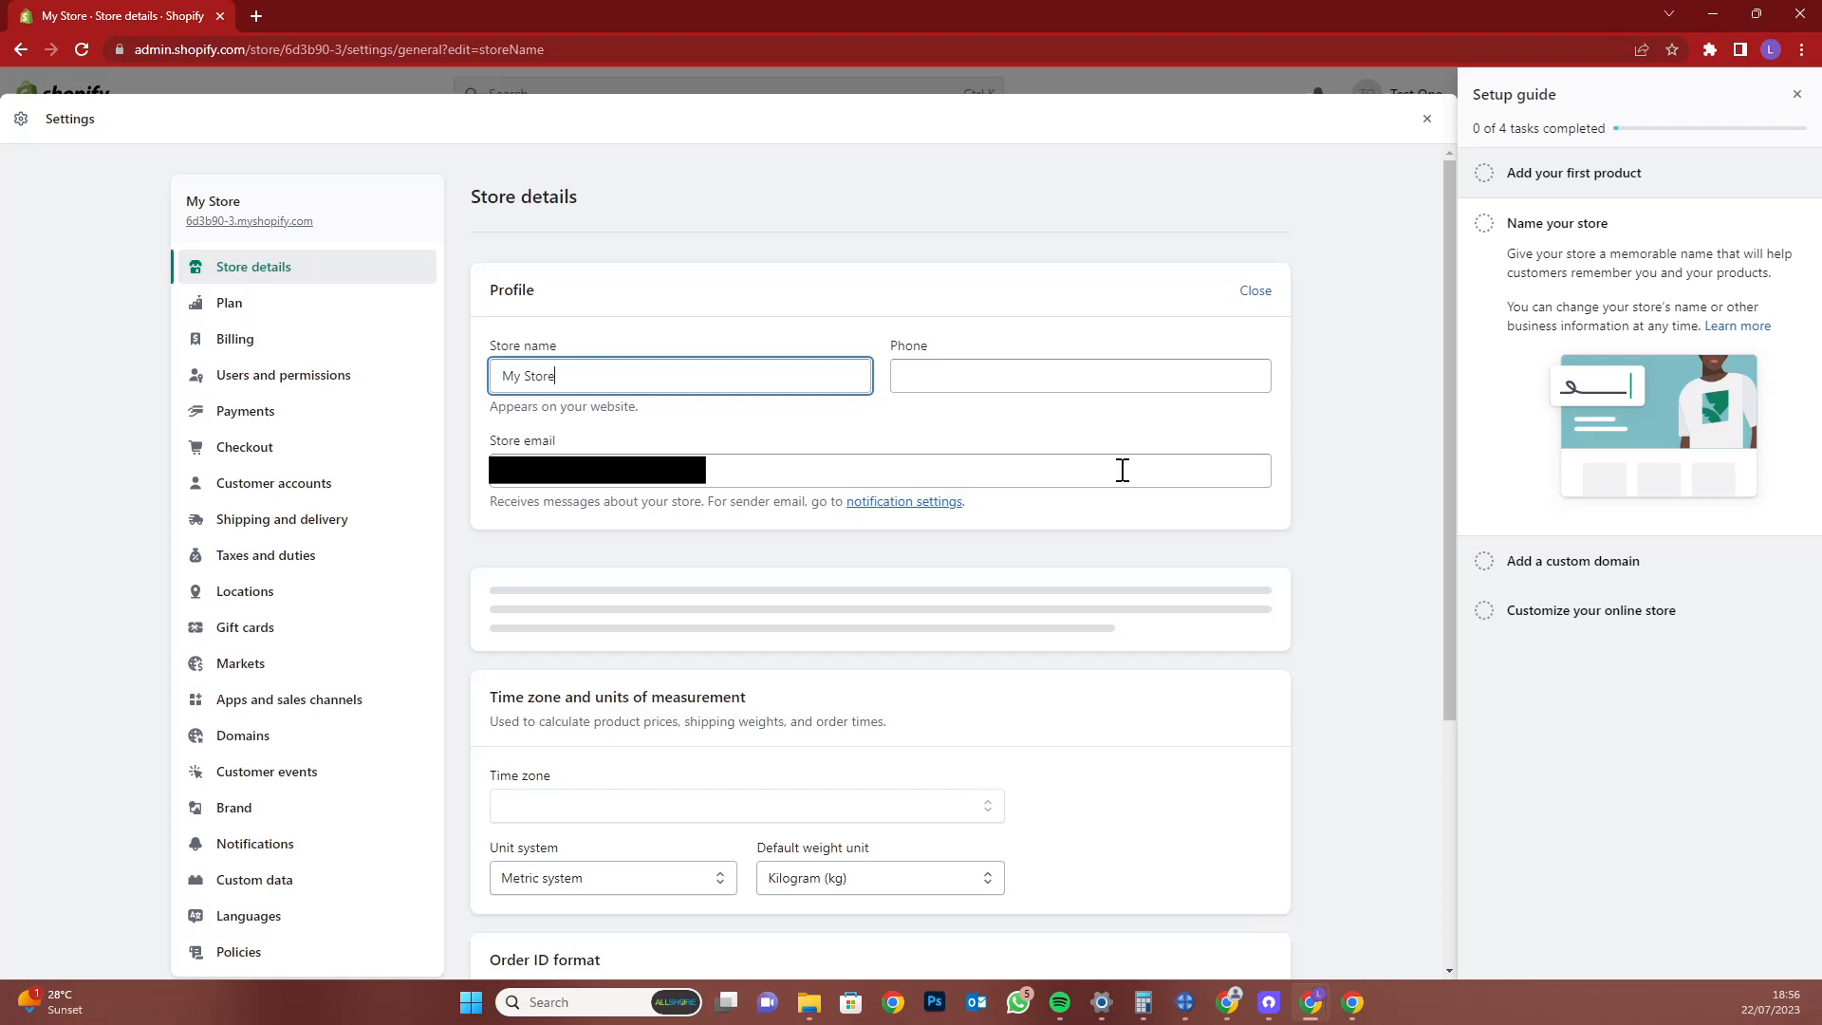
double_click(814, 373)
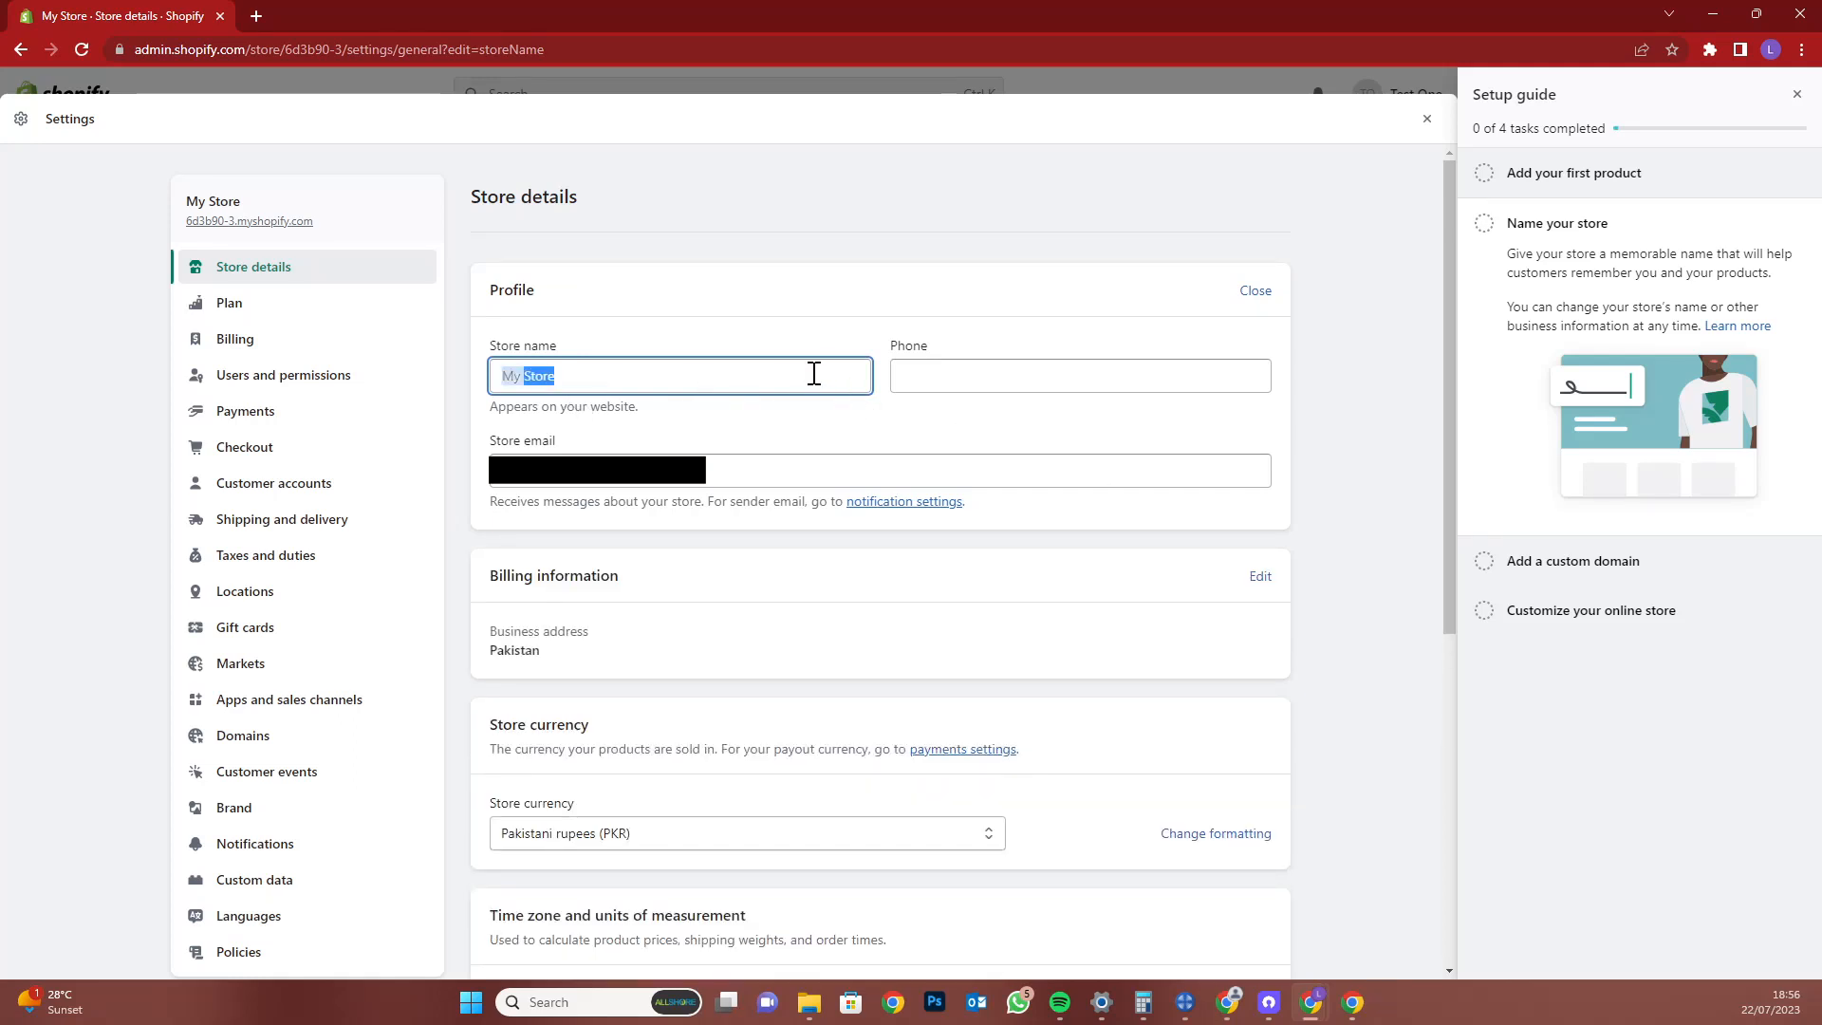
text(TEST STORE ONE)
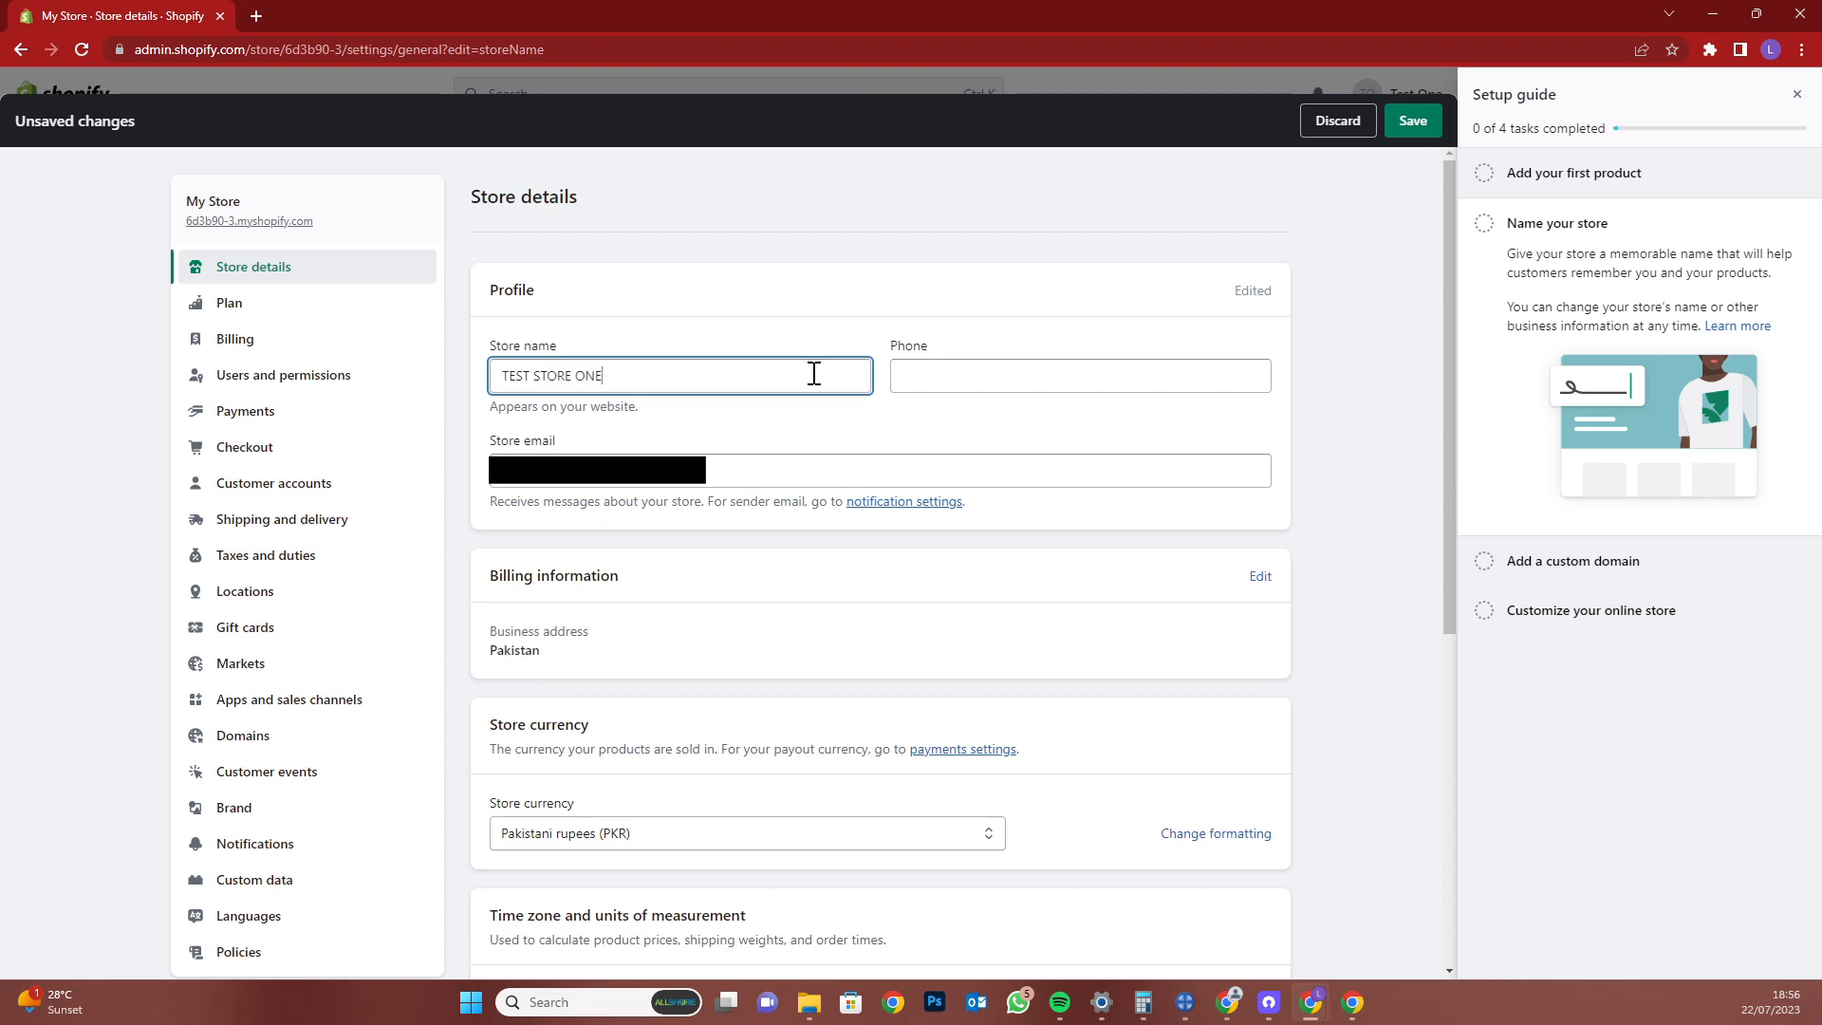
click(987, 382)
scroll(1003, 386, down, 5)
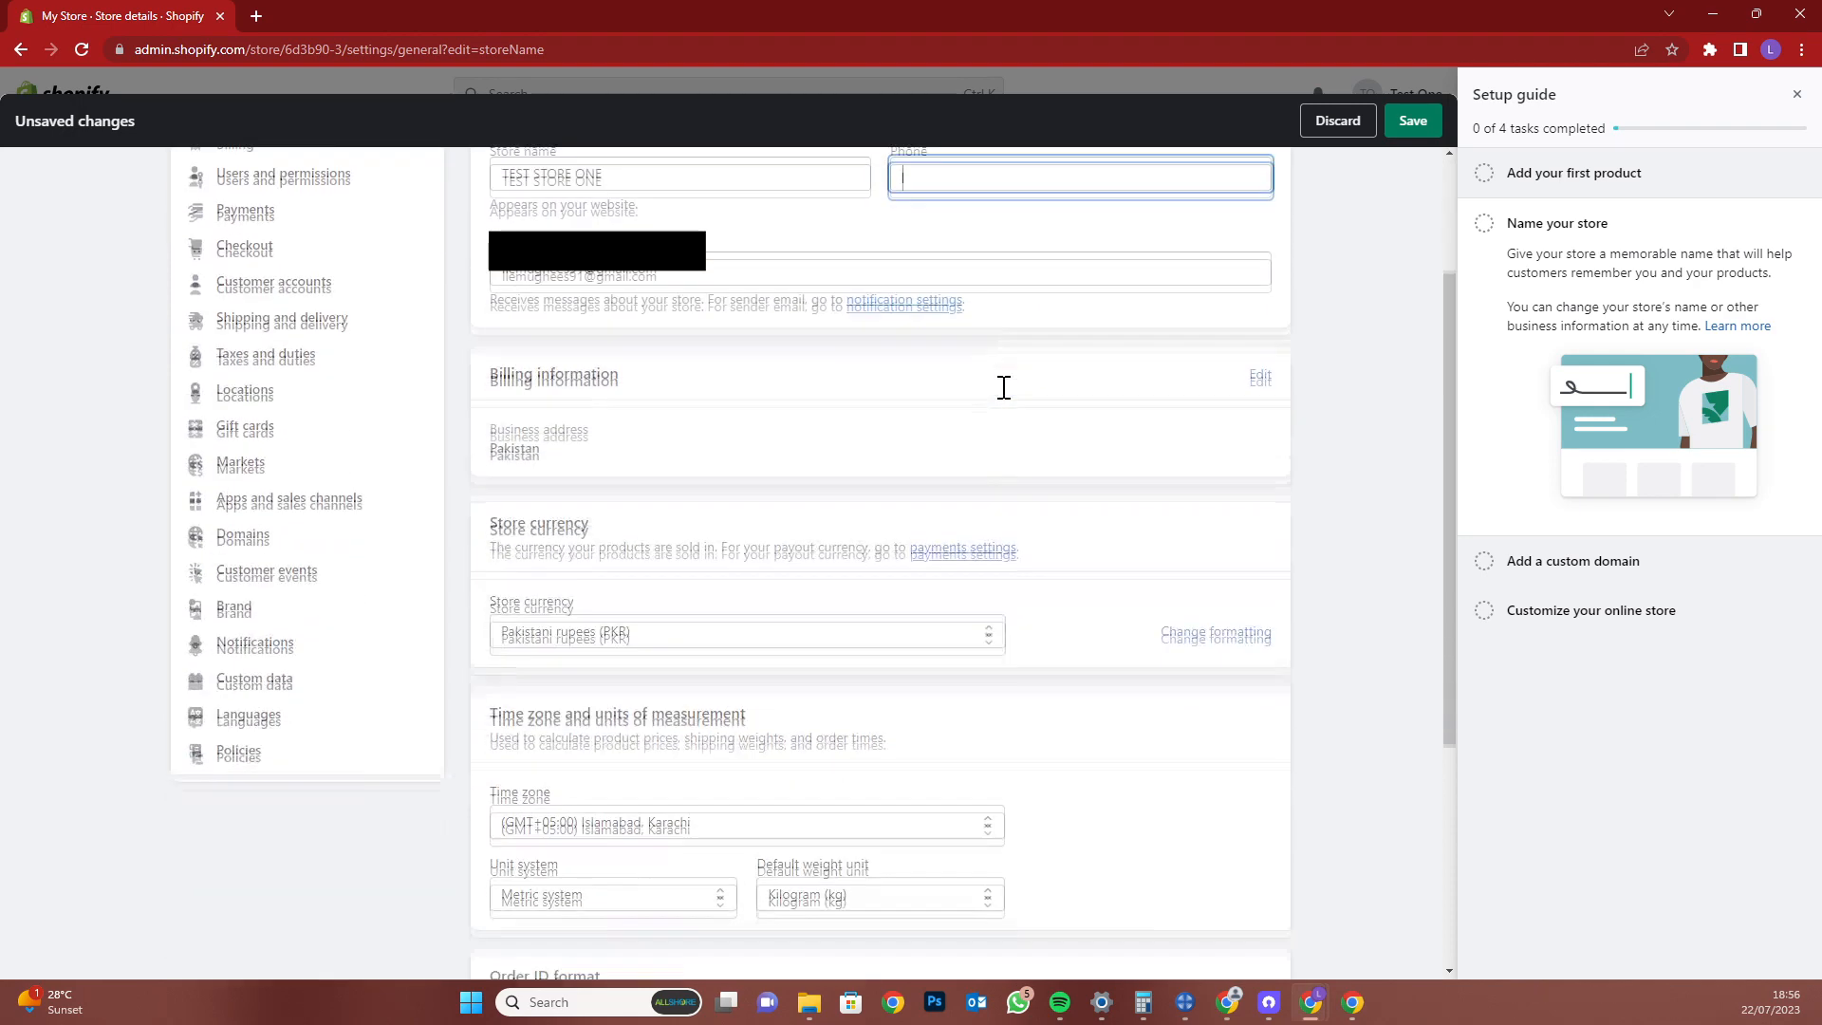
scroll(1139, 342, up, 1)
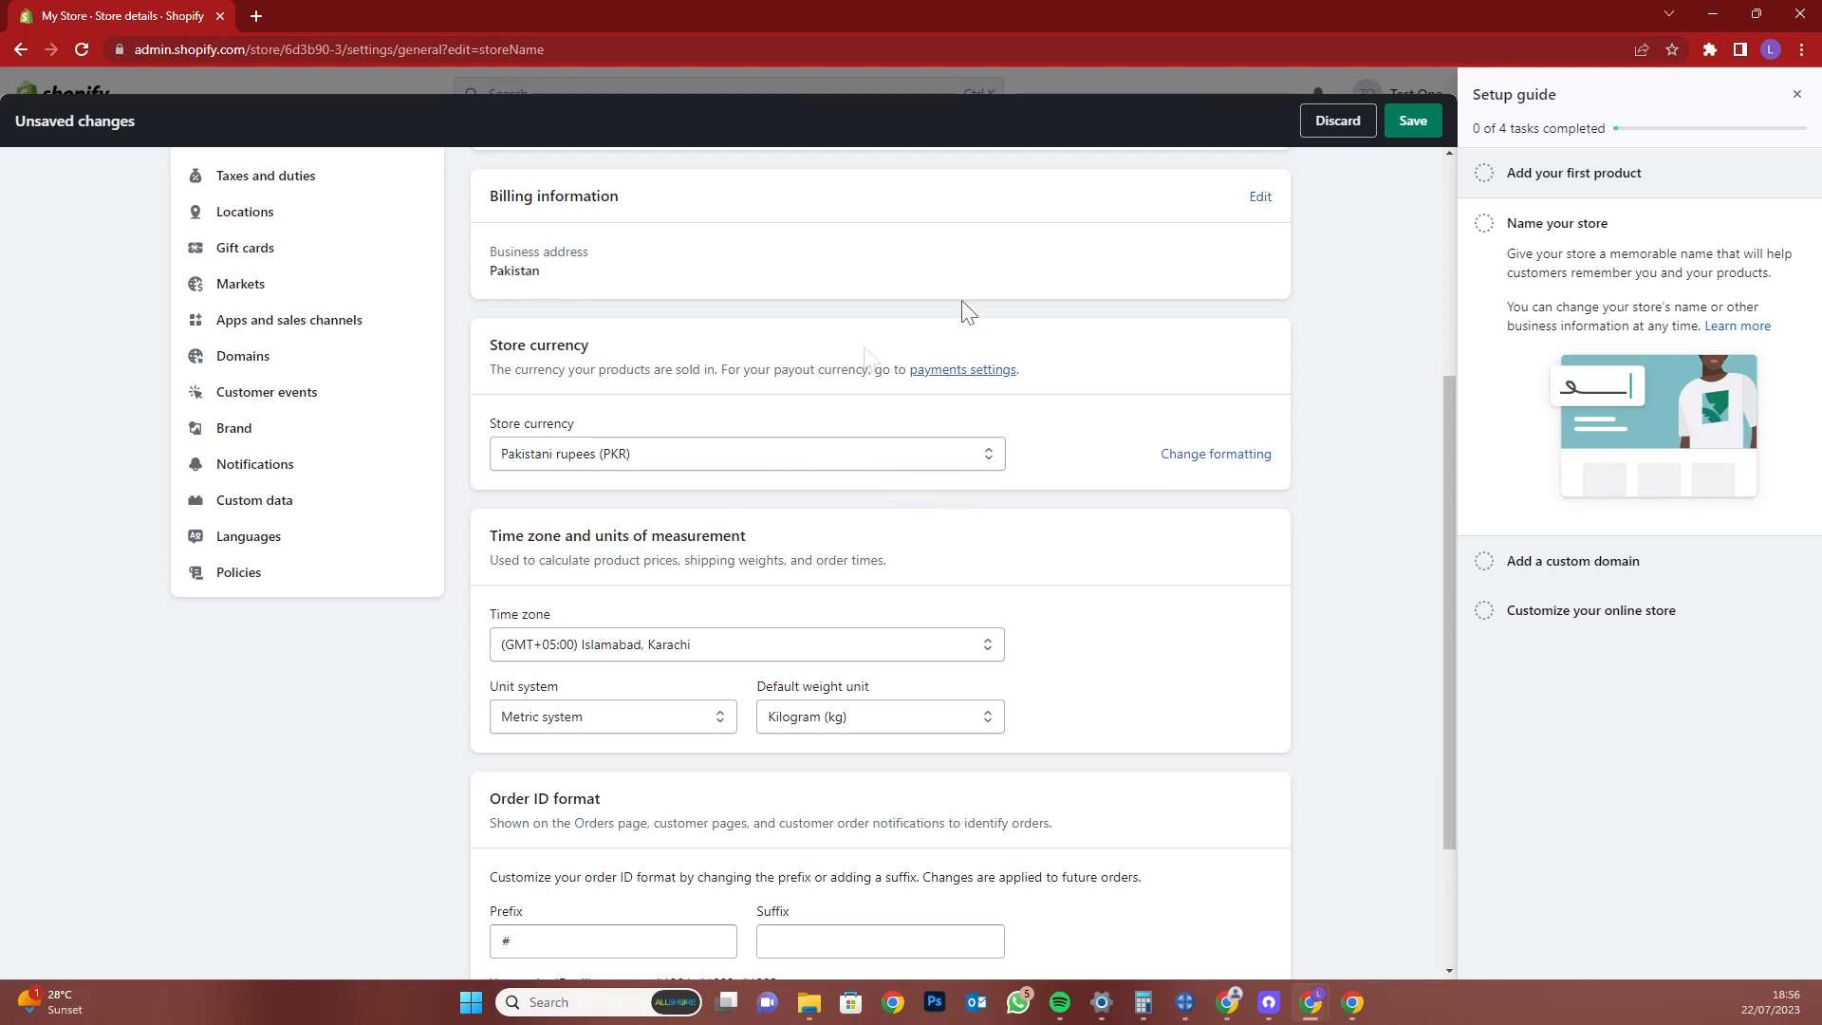
Set the store currency to US dollars (USD)
click(795, 461)
key(u)
key(u)
key(u)
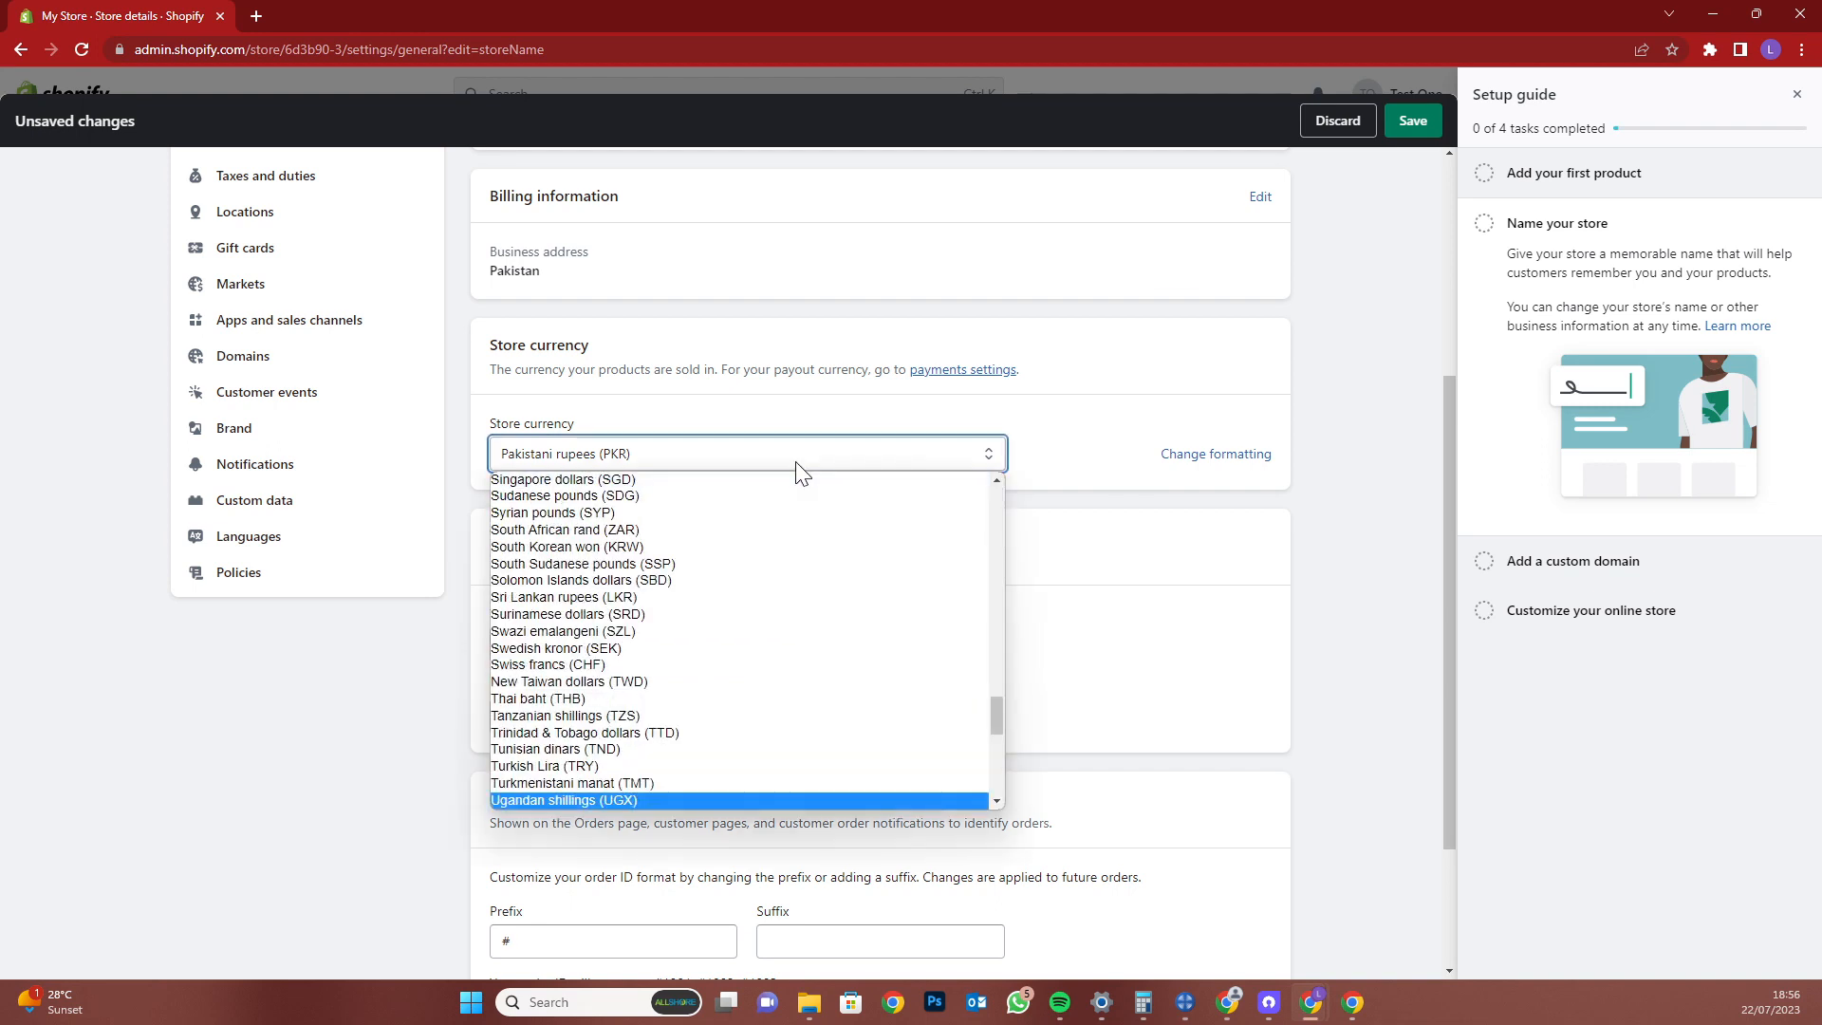
key(u)
key(u)
key(u)
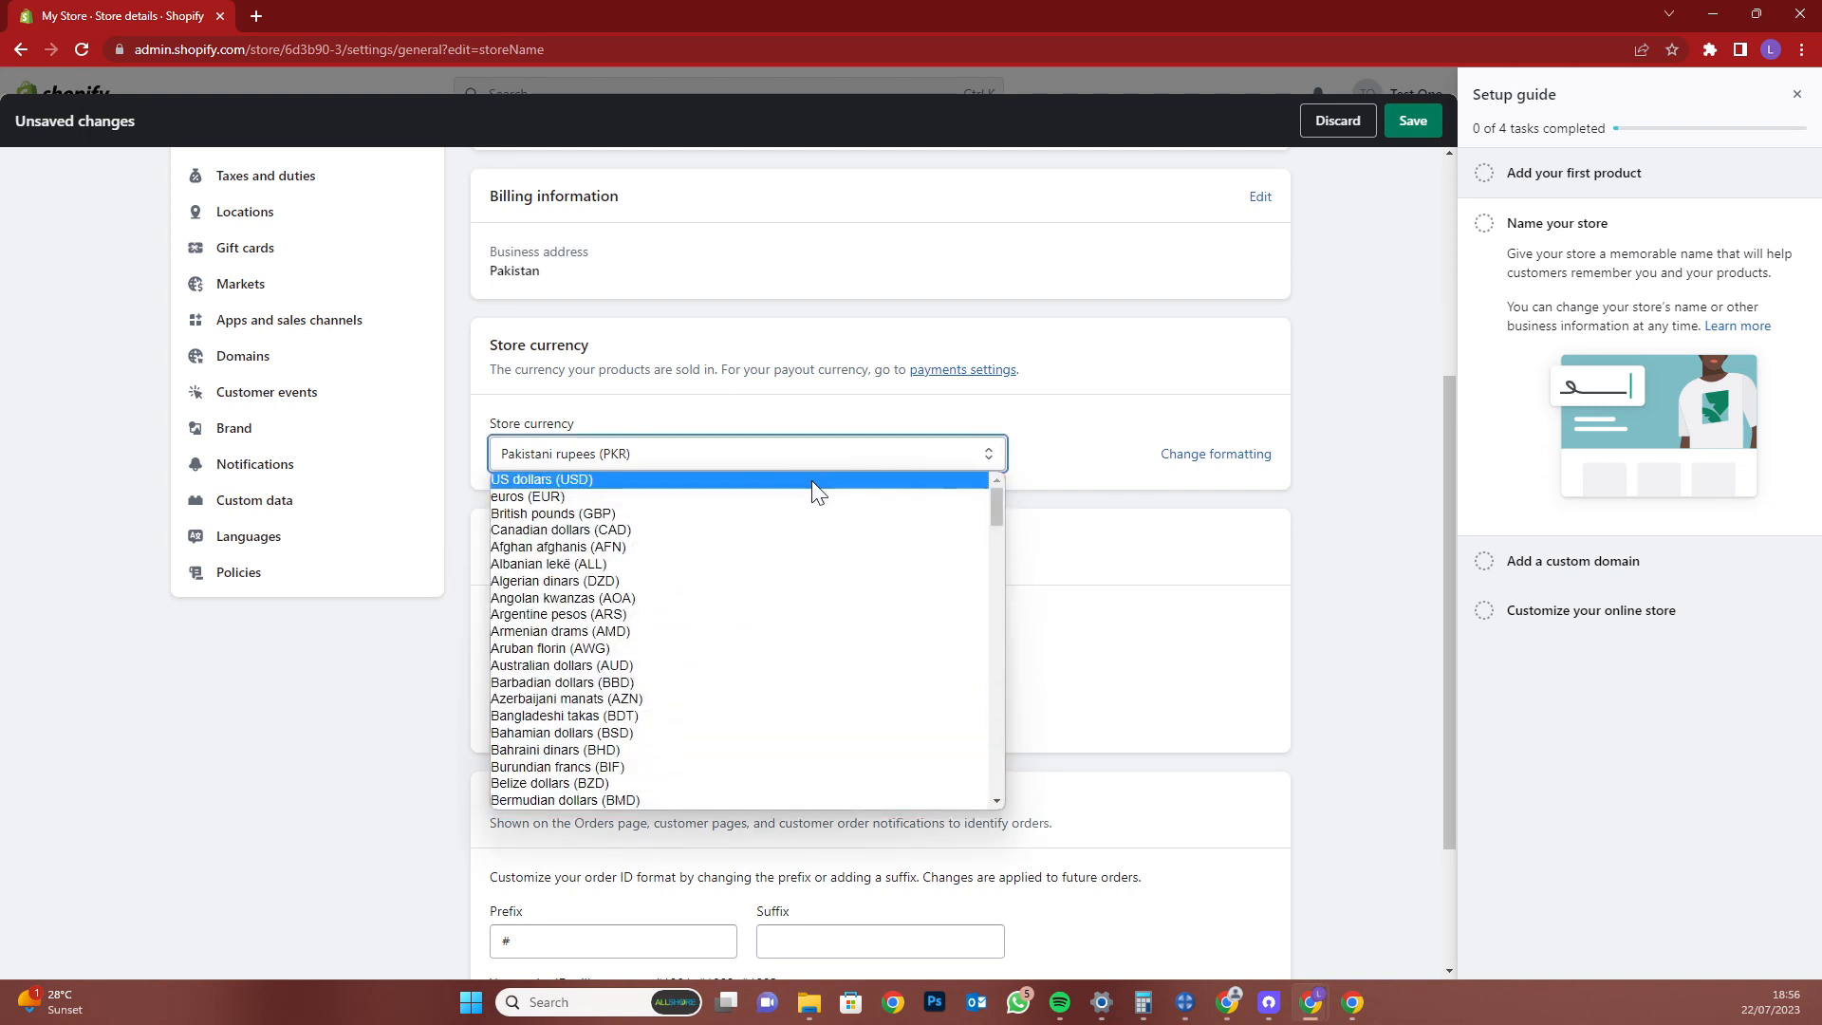
click(812, 480)
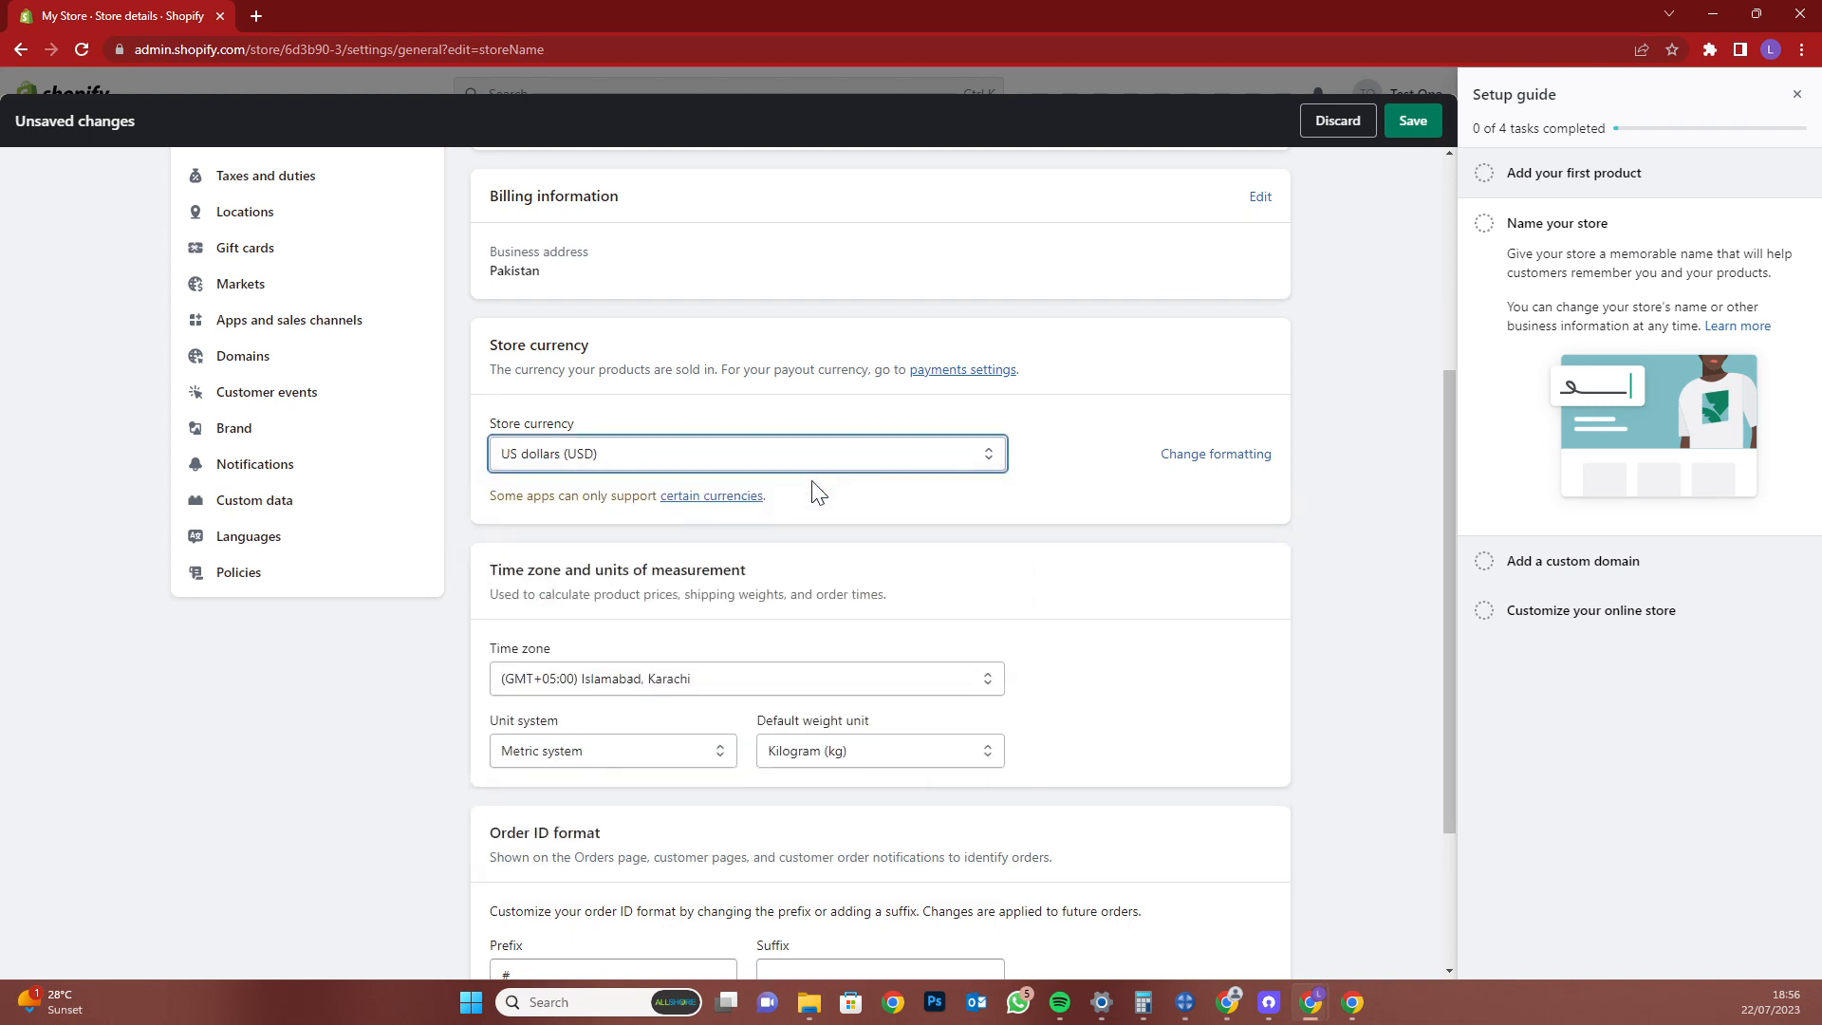
Skim the supported-currencies help article, then close it and return to Store details
click(685, 495)
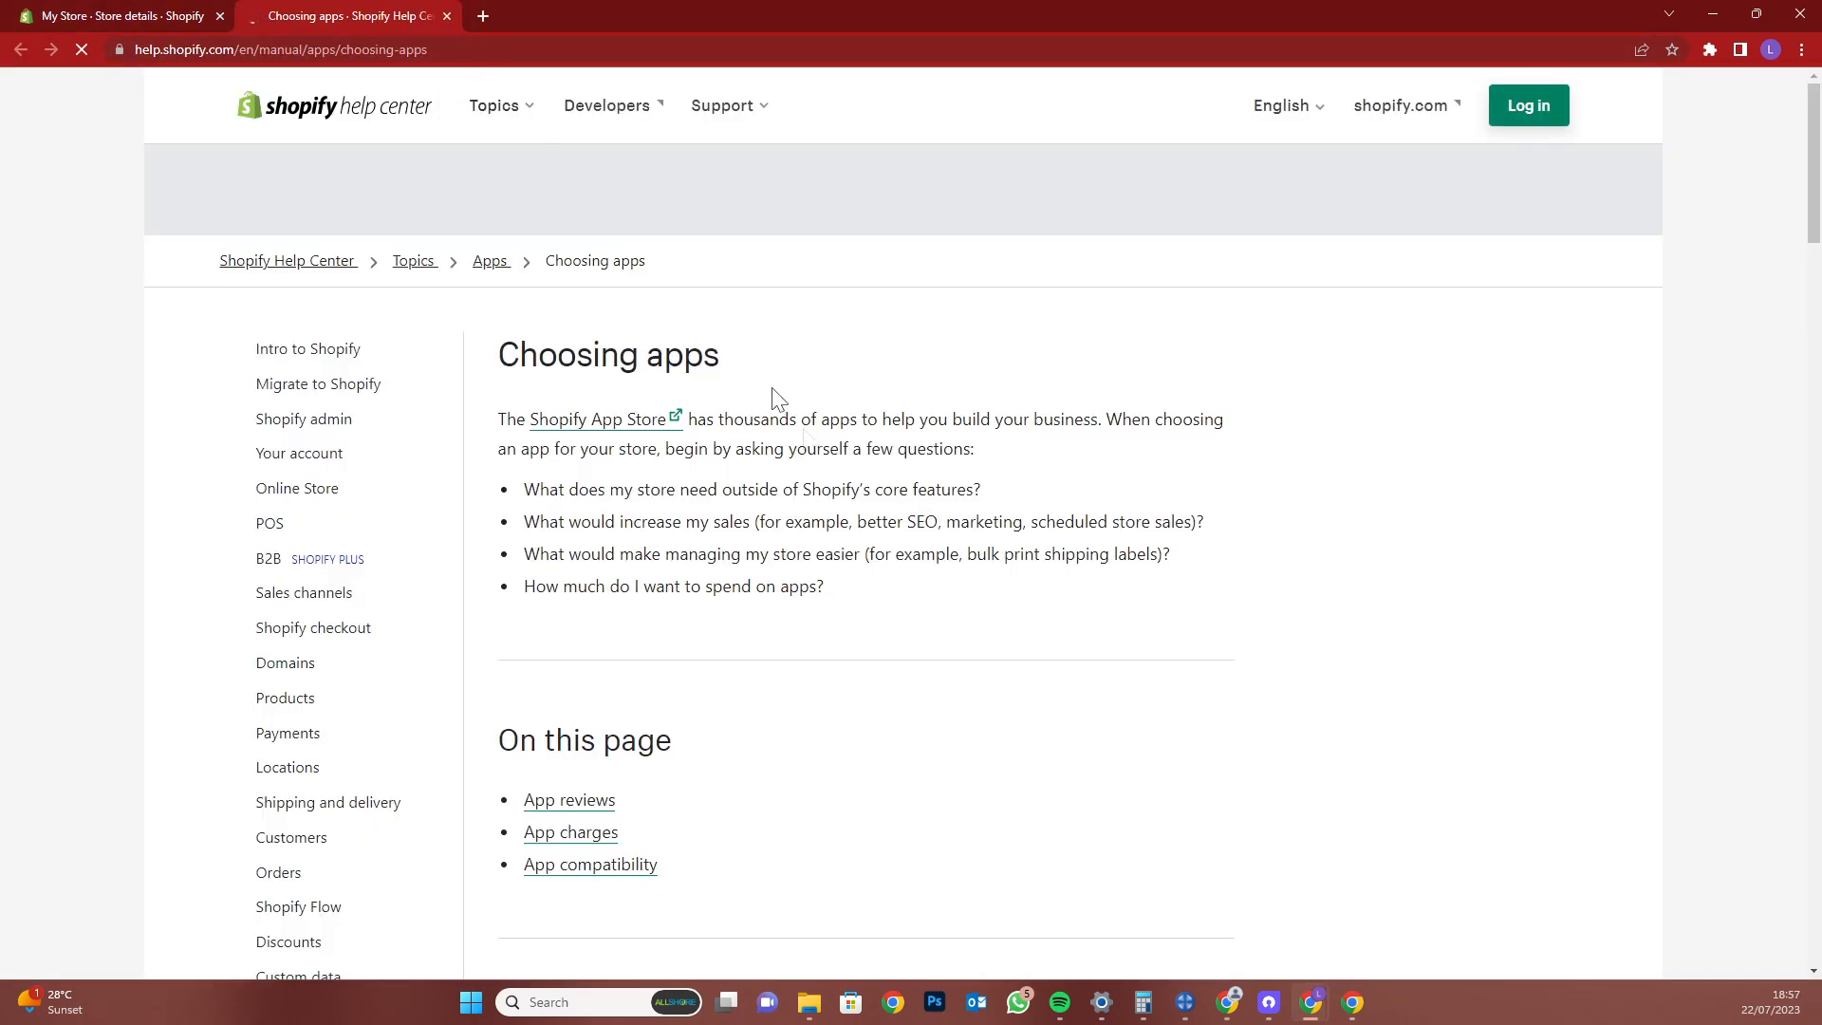
scroll(788, 603, down, 12)
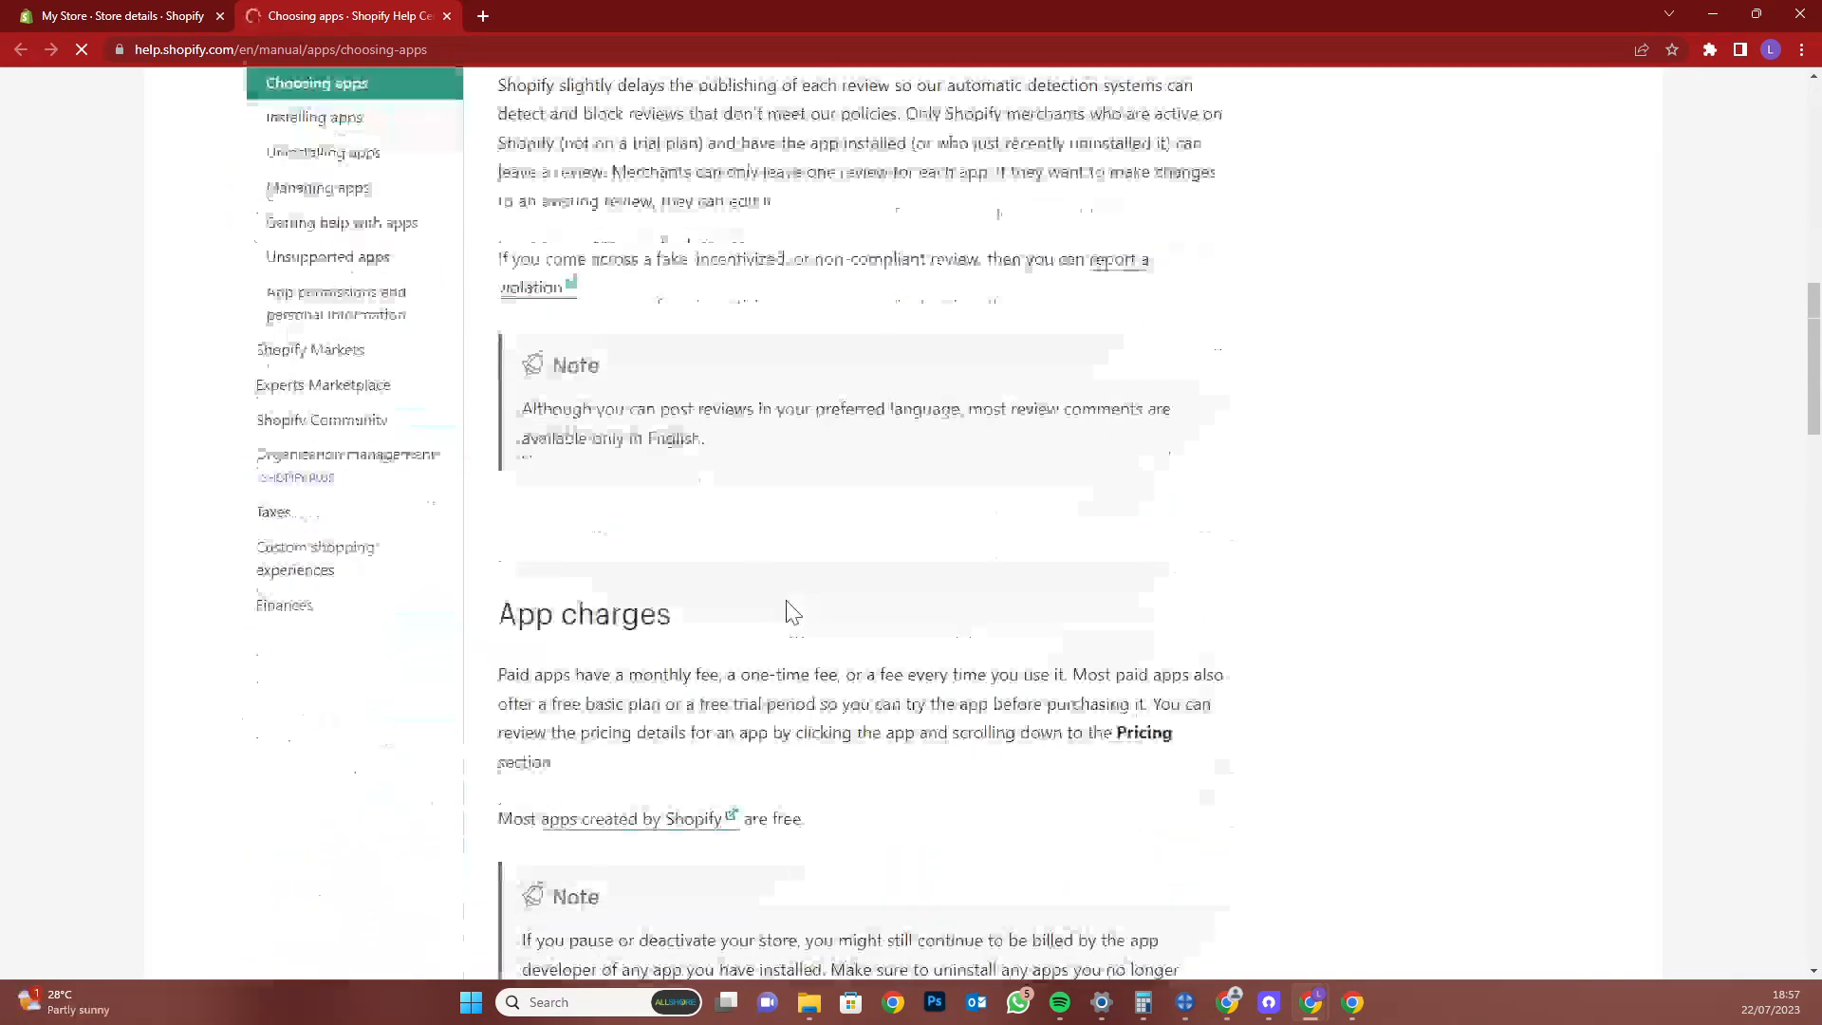
click(447, 16)
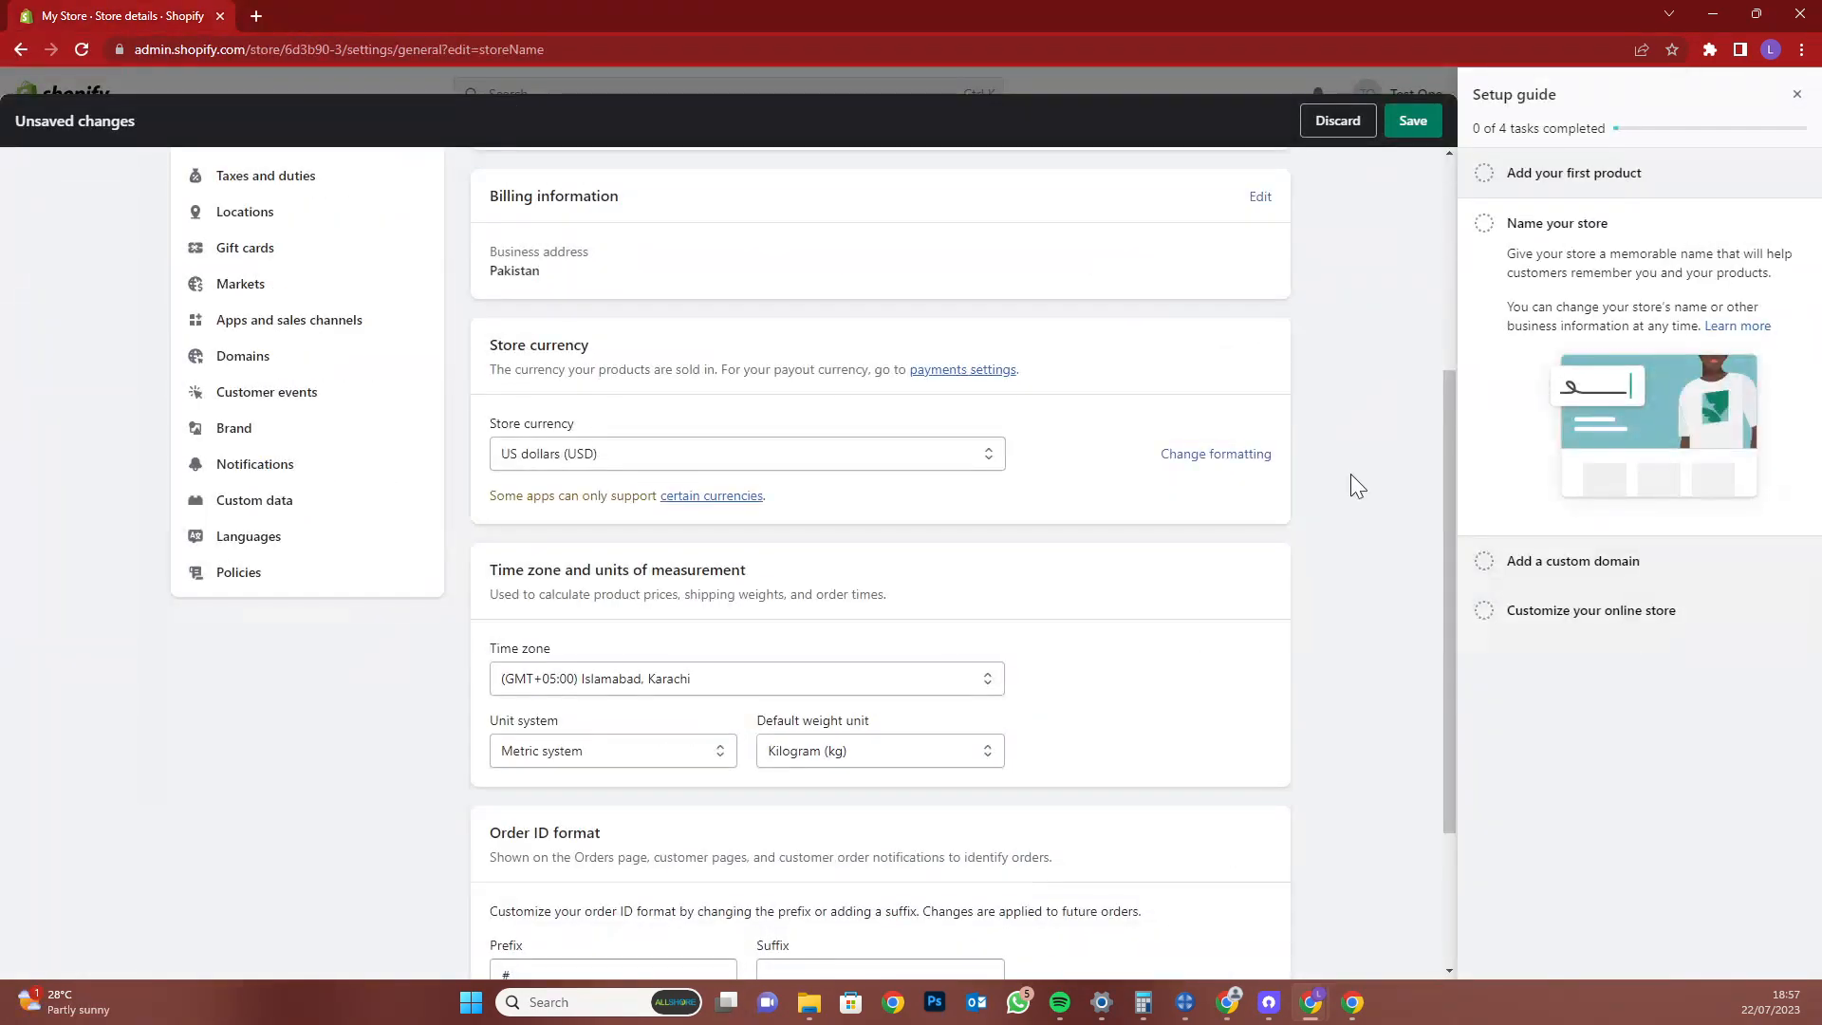
scroll(1351, 474, down, 3)
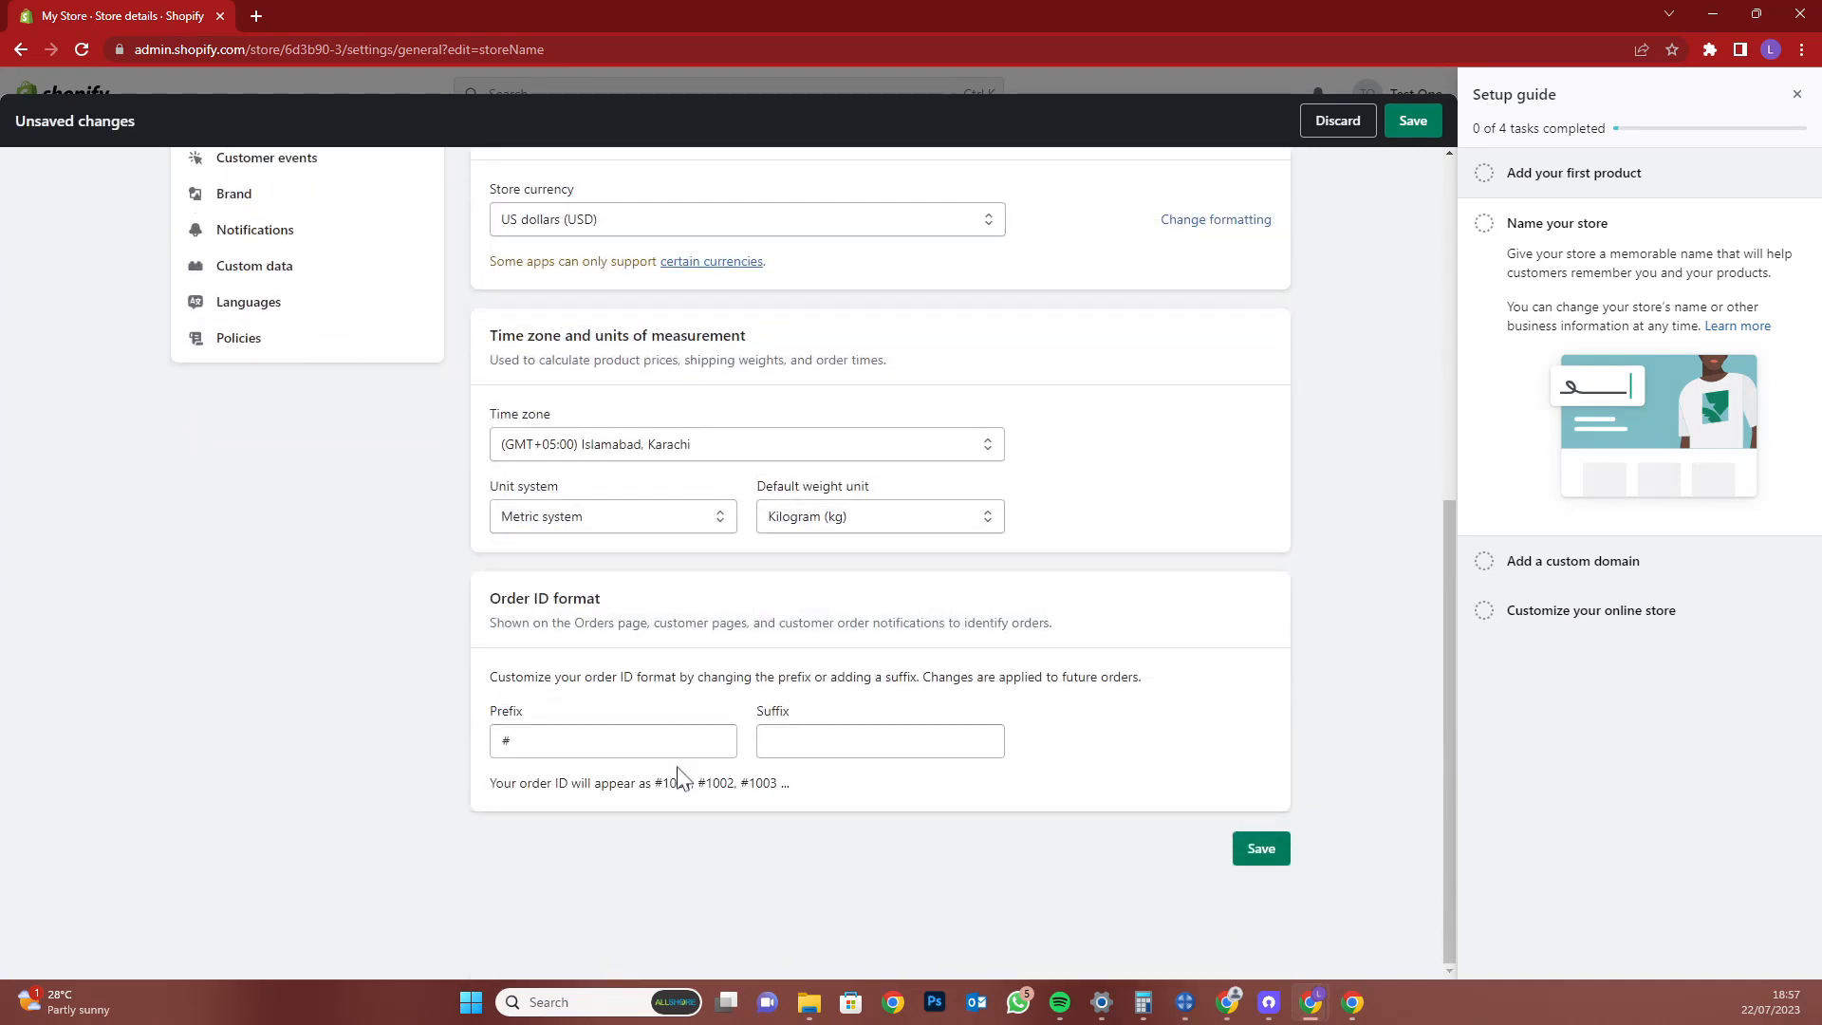
Replace the order ID prefix with SDO
drag(522, 784, 796, 791)
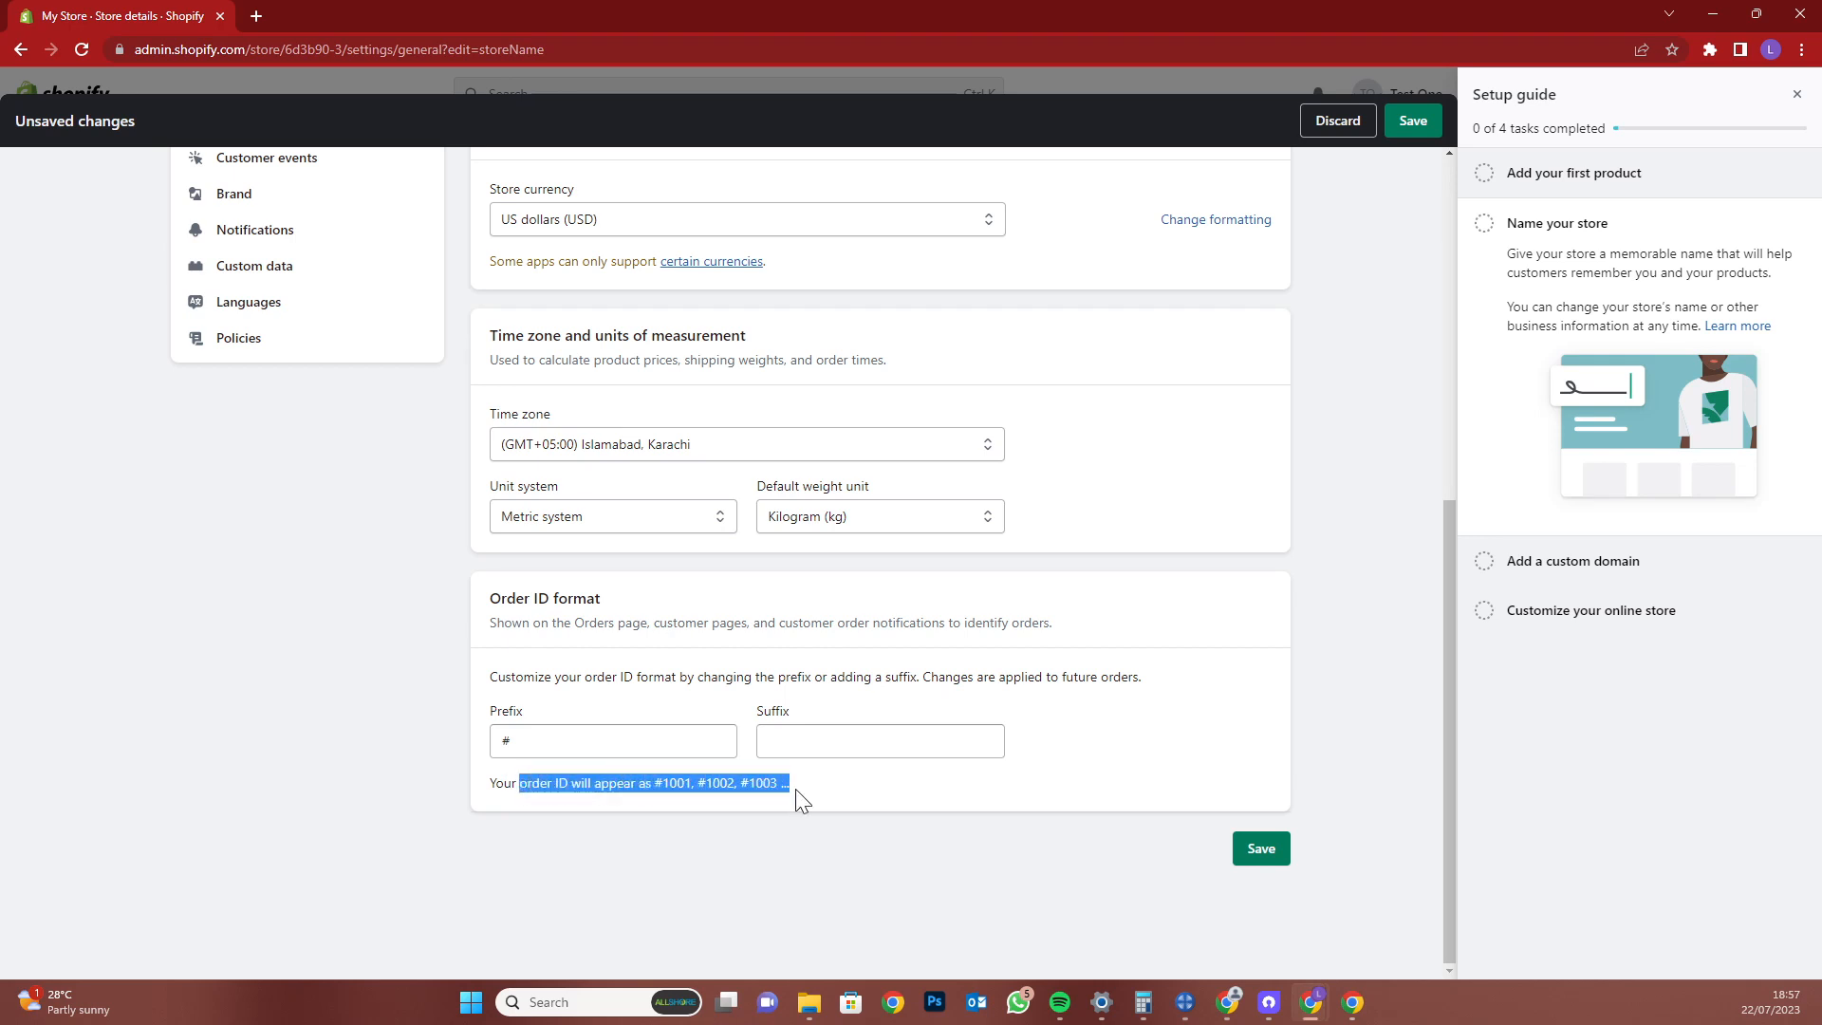
click(977, 751)
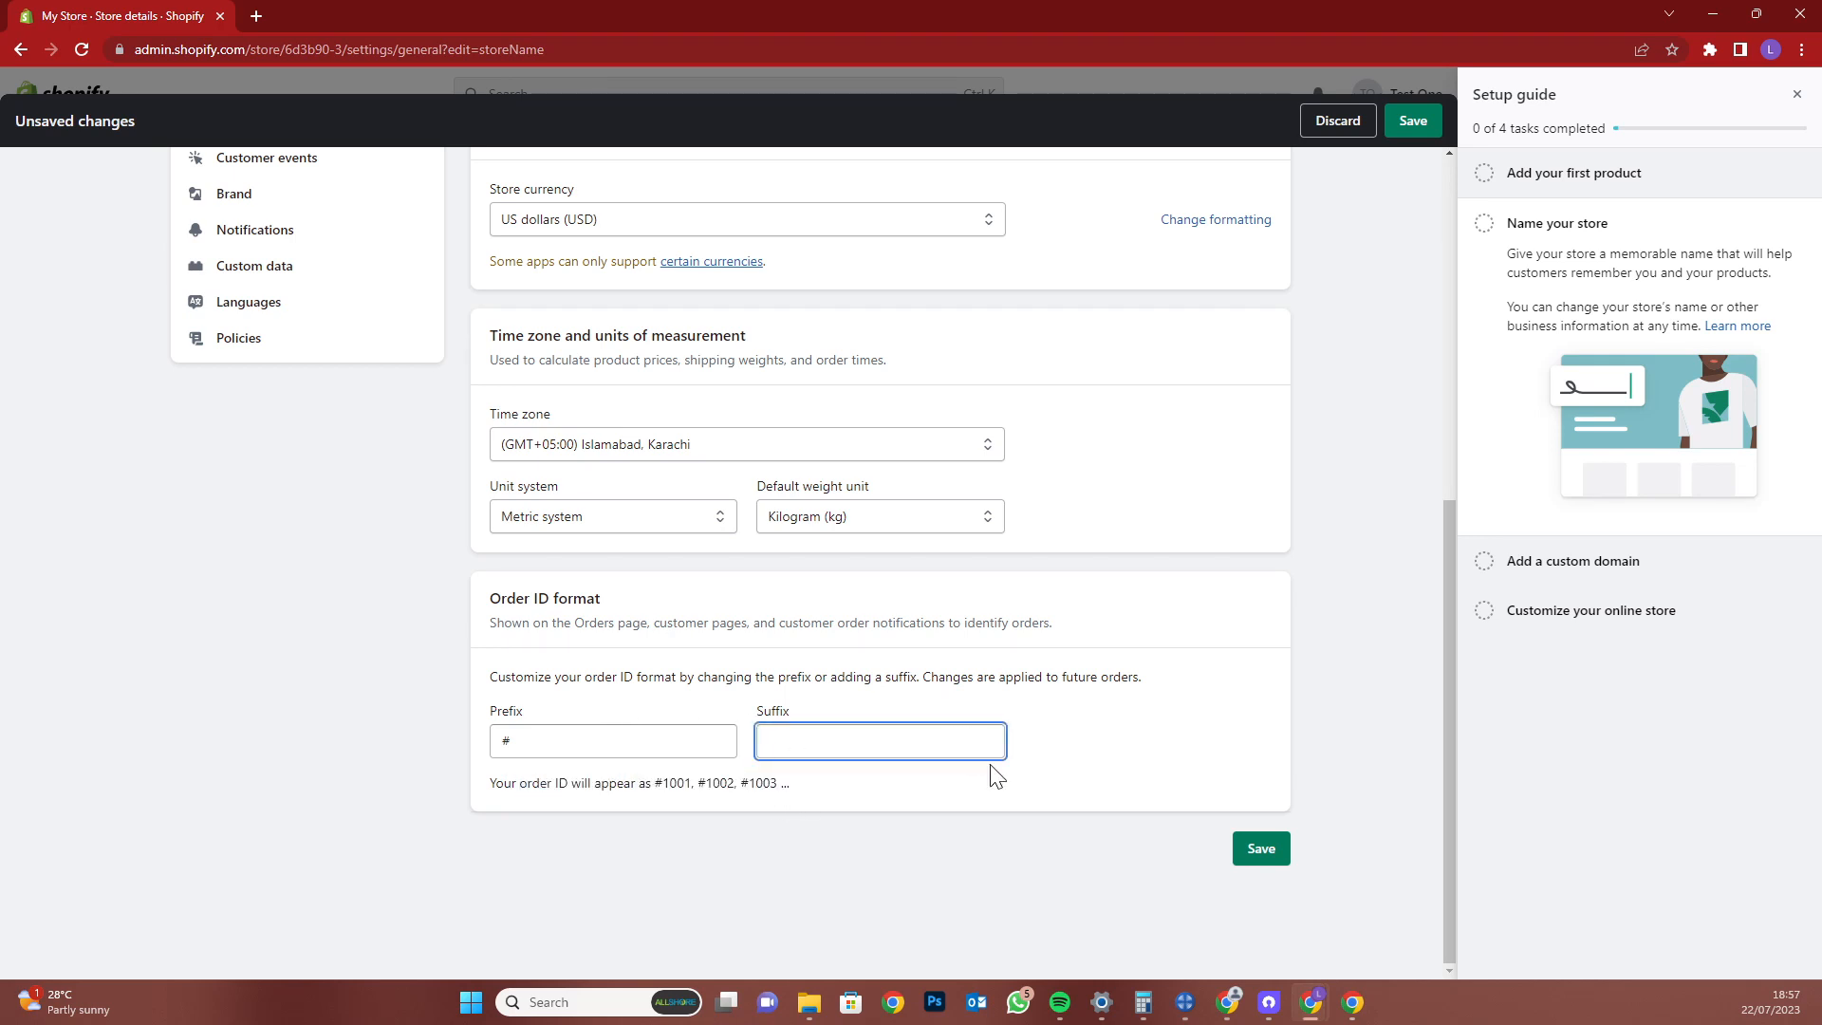
click(551, 735)
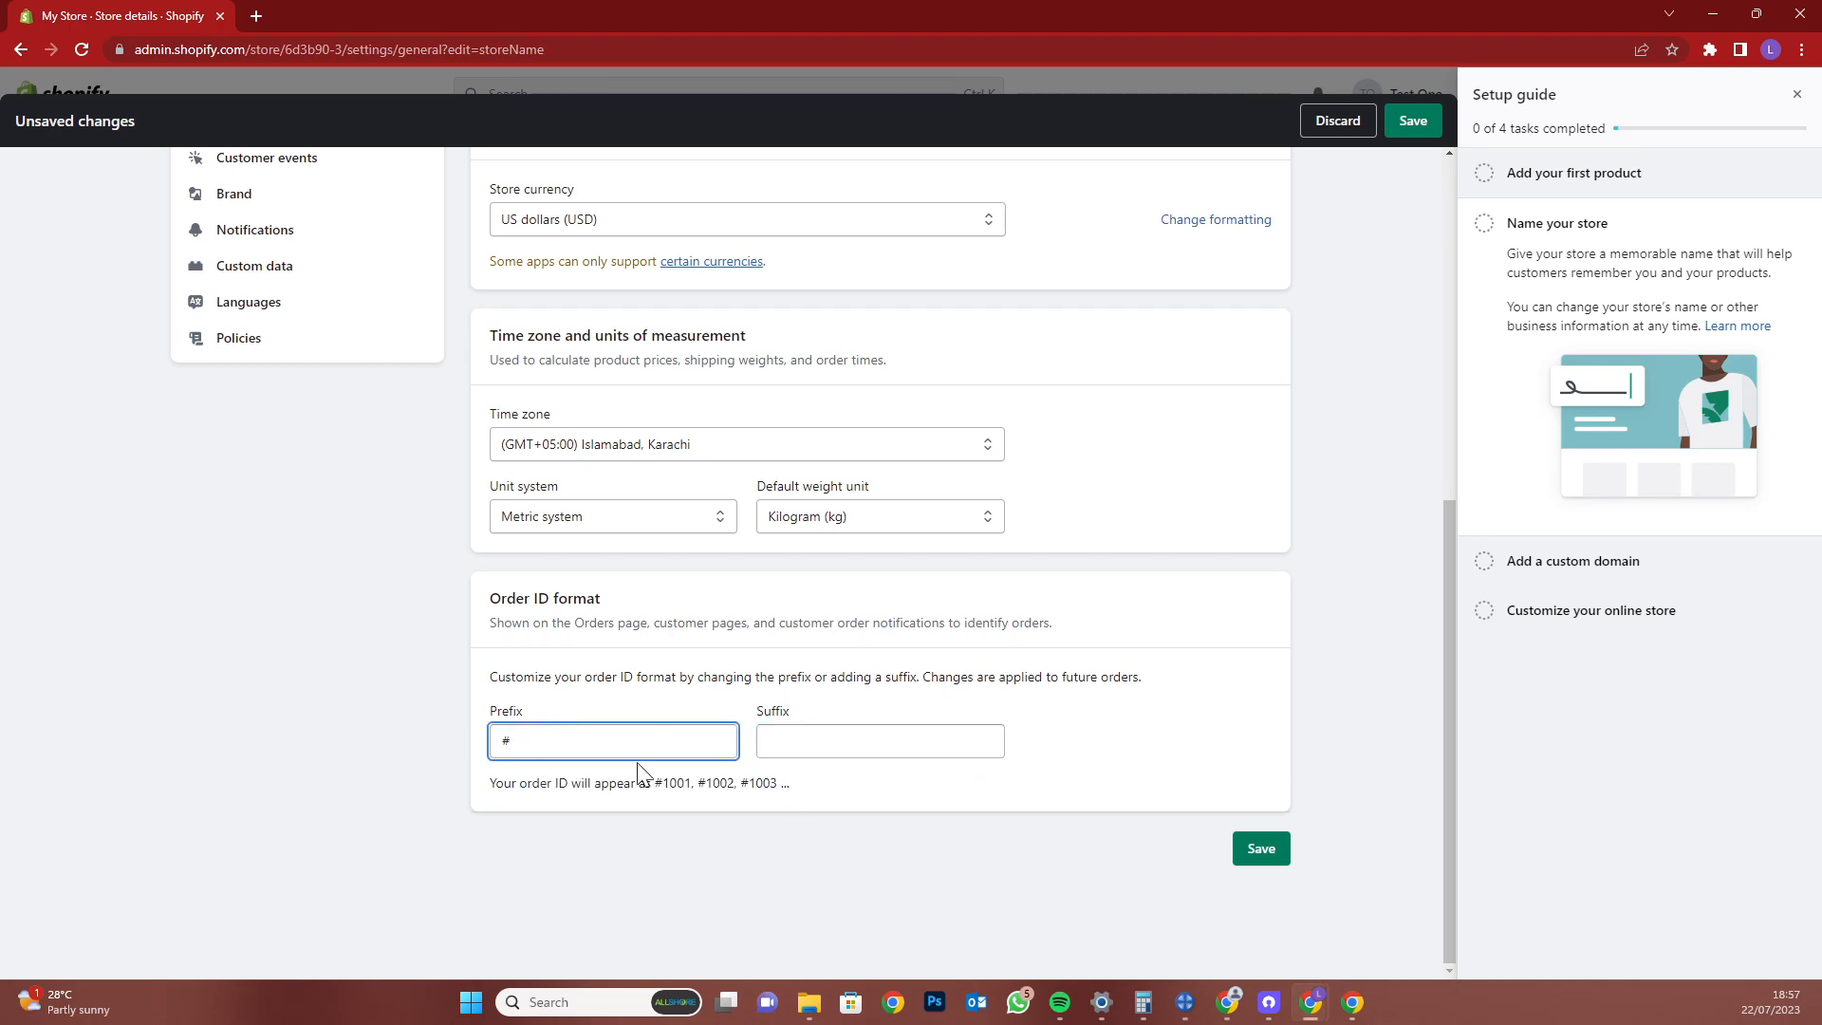
text(D)
key(BackSpace)
key(BackSpace)
text(SDO)
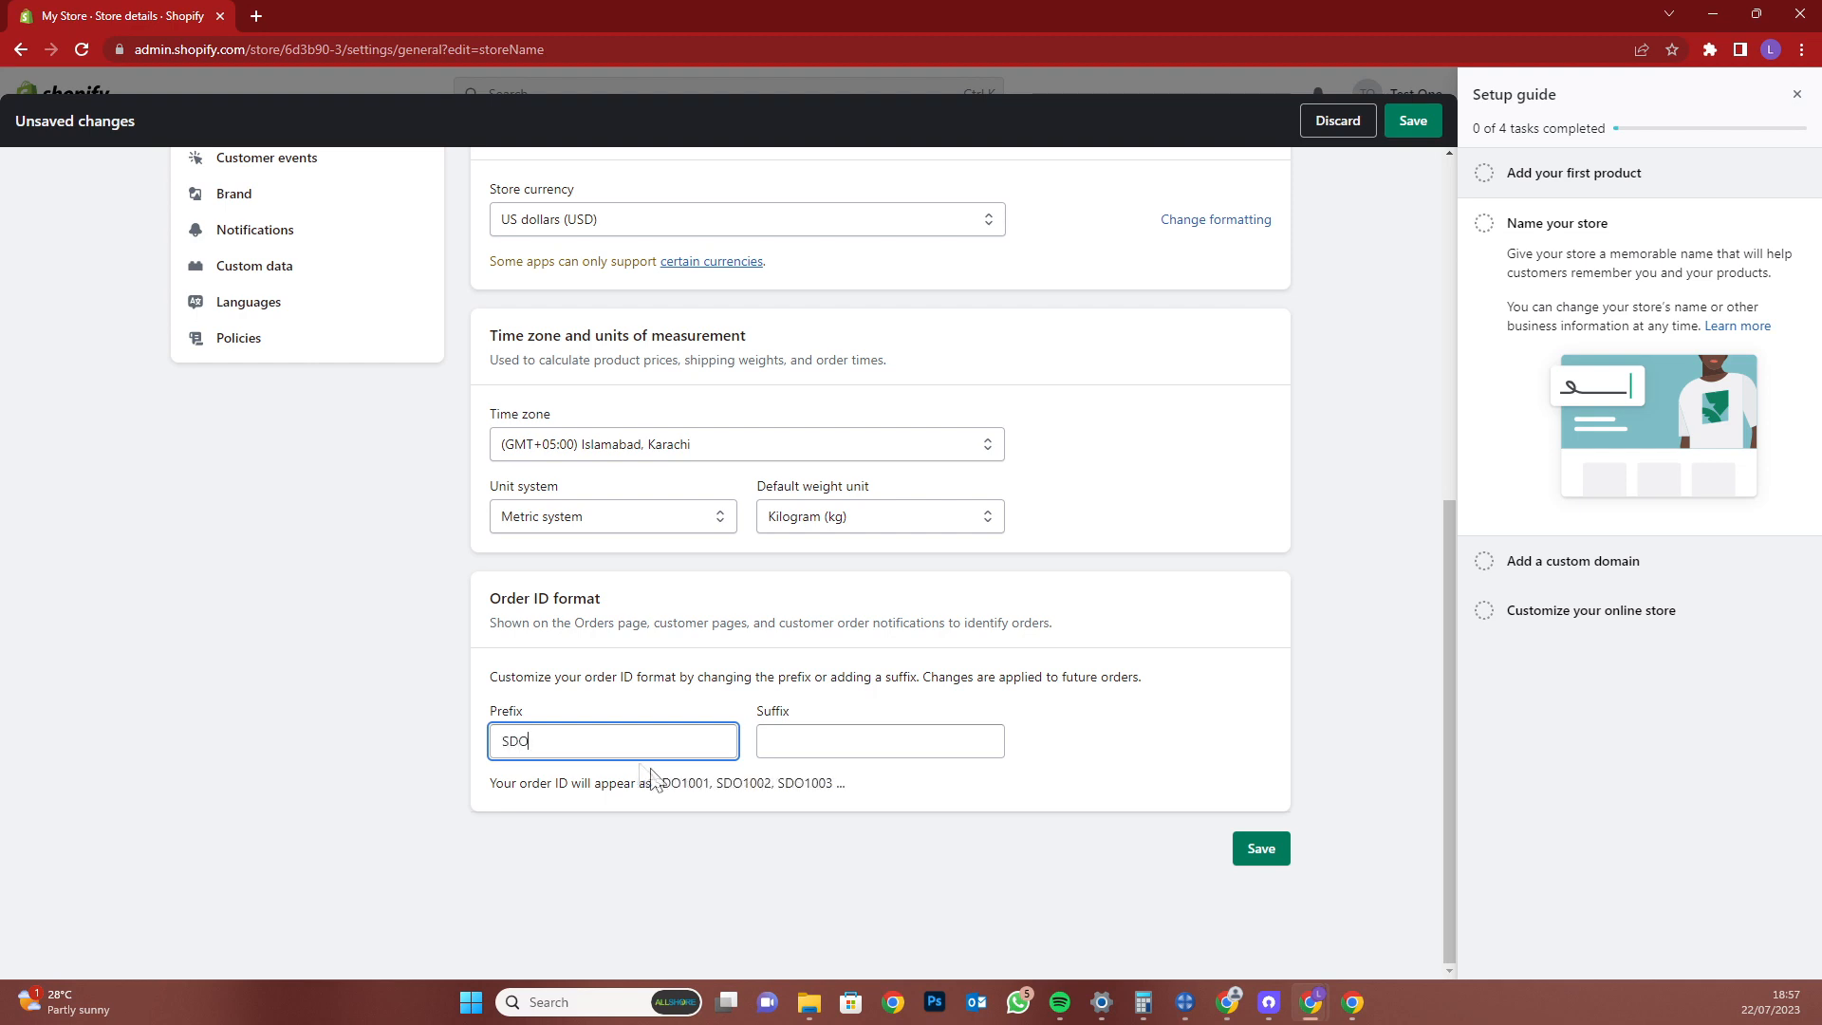
Add the order ID suffix 0000 and save the store details
double_click(677, 776)
click(797, 738)
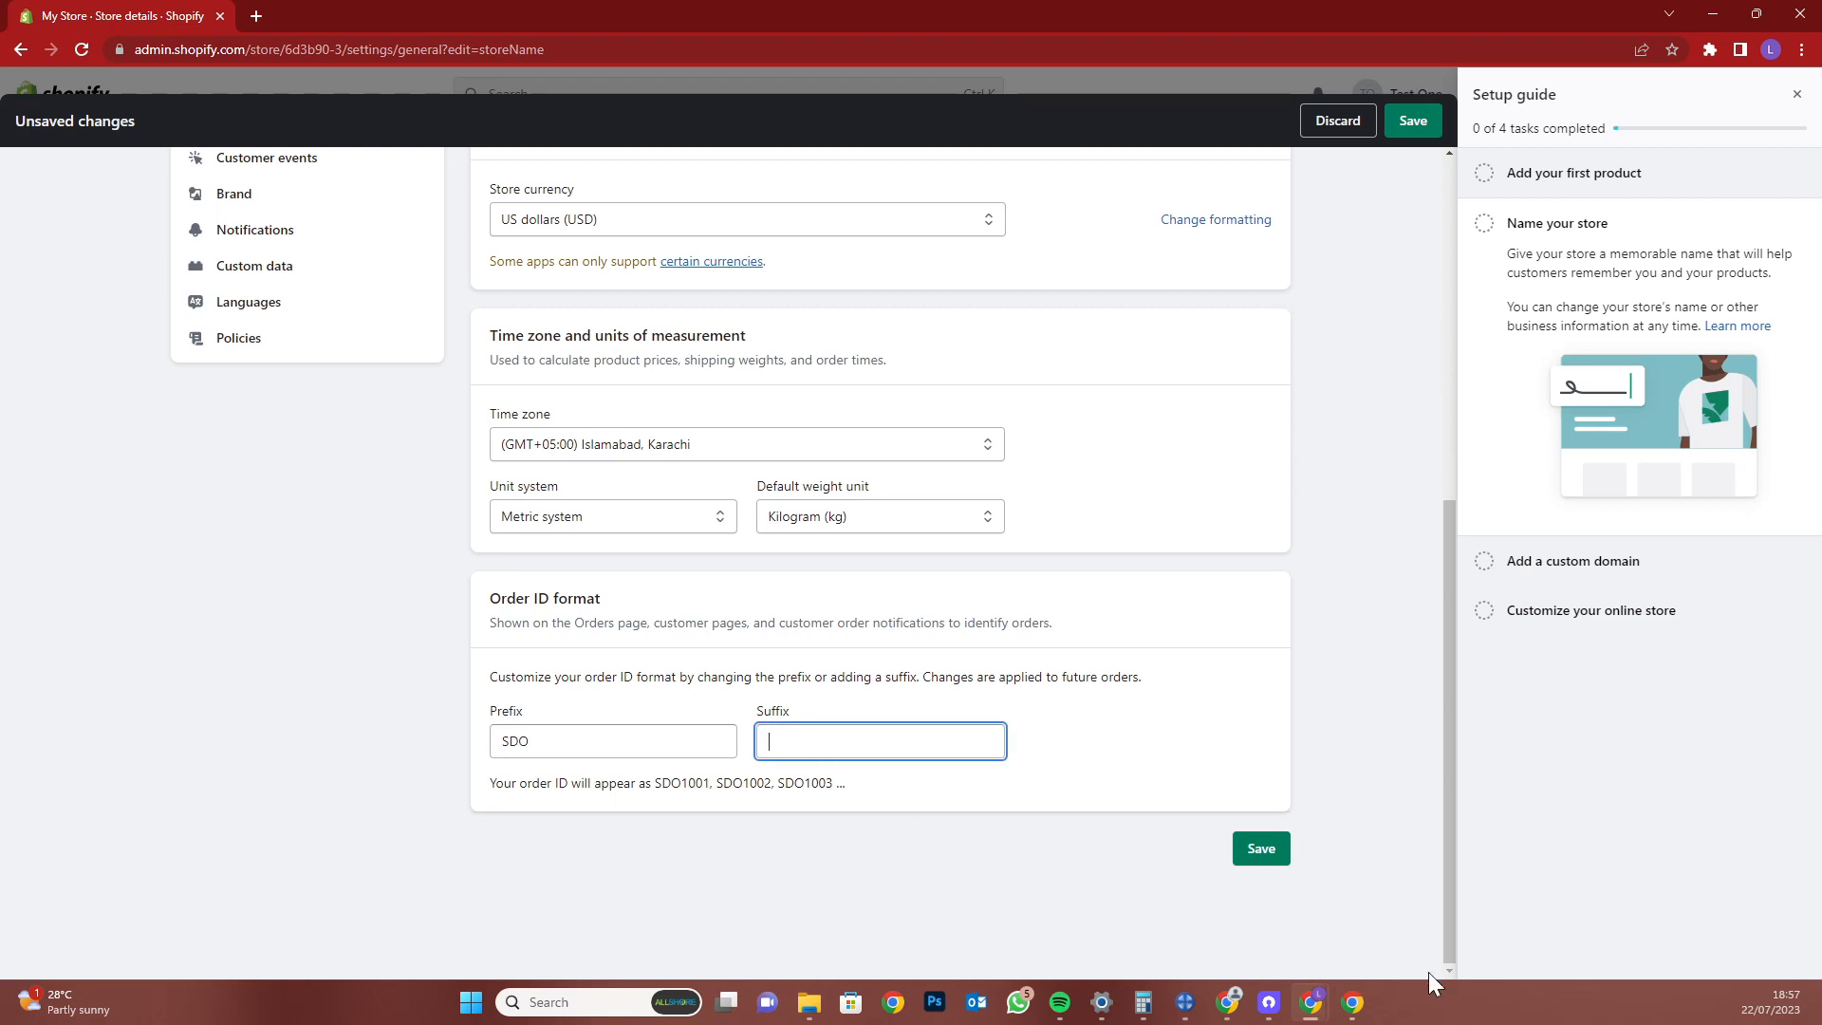
text(0000)
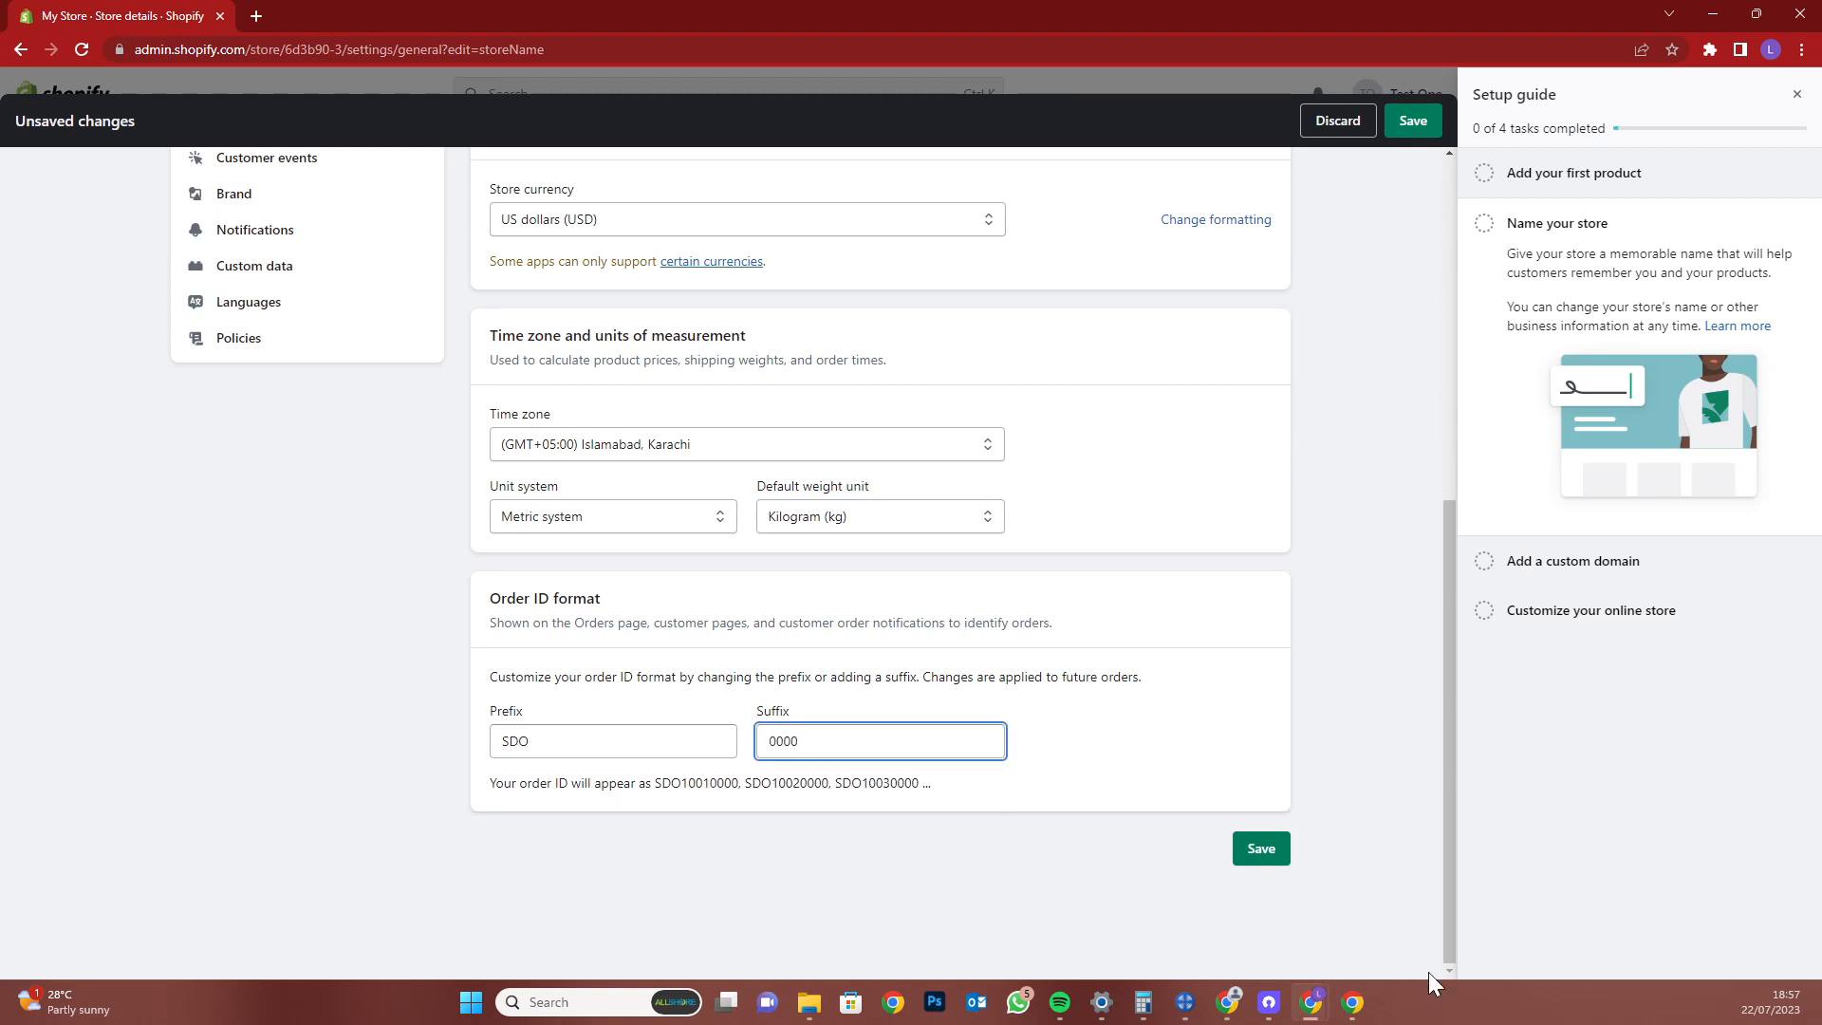
click(704, 781)
double_click(719, 787)
click(720, 788)
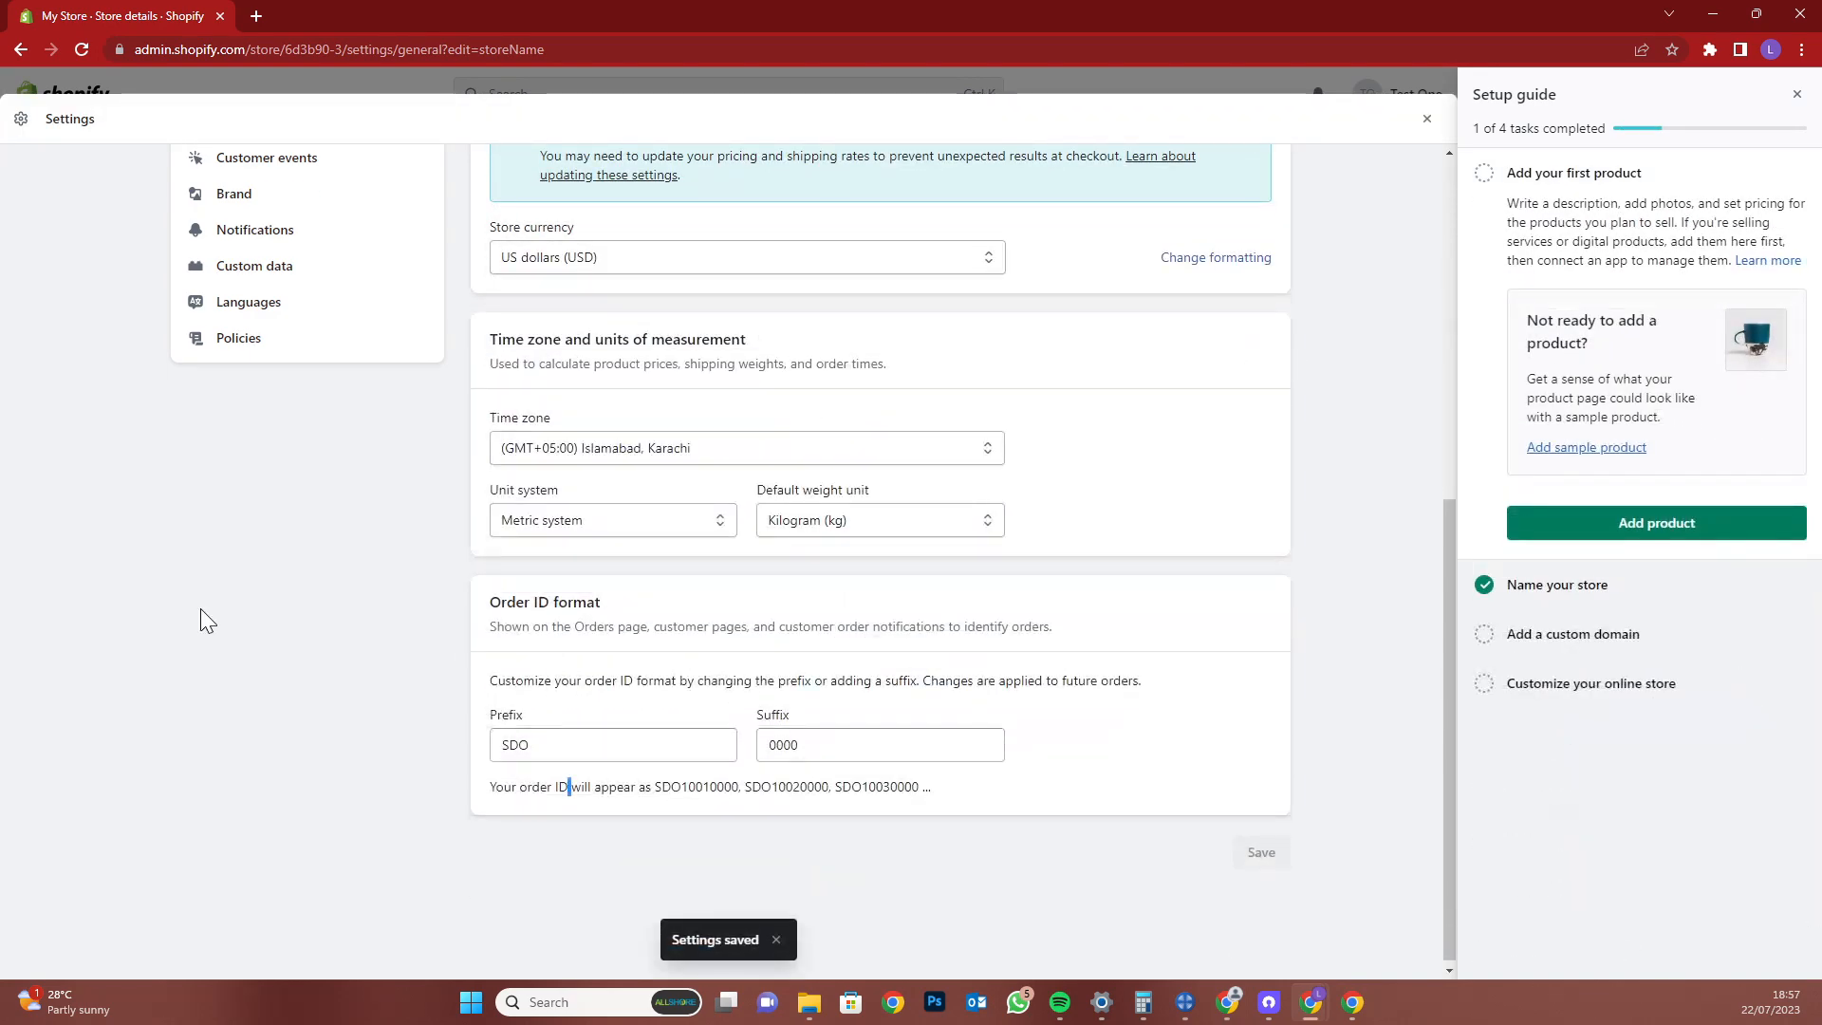
scroll(928, 474, up, 5)
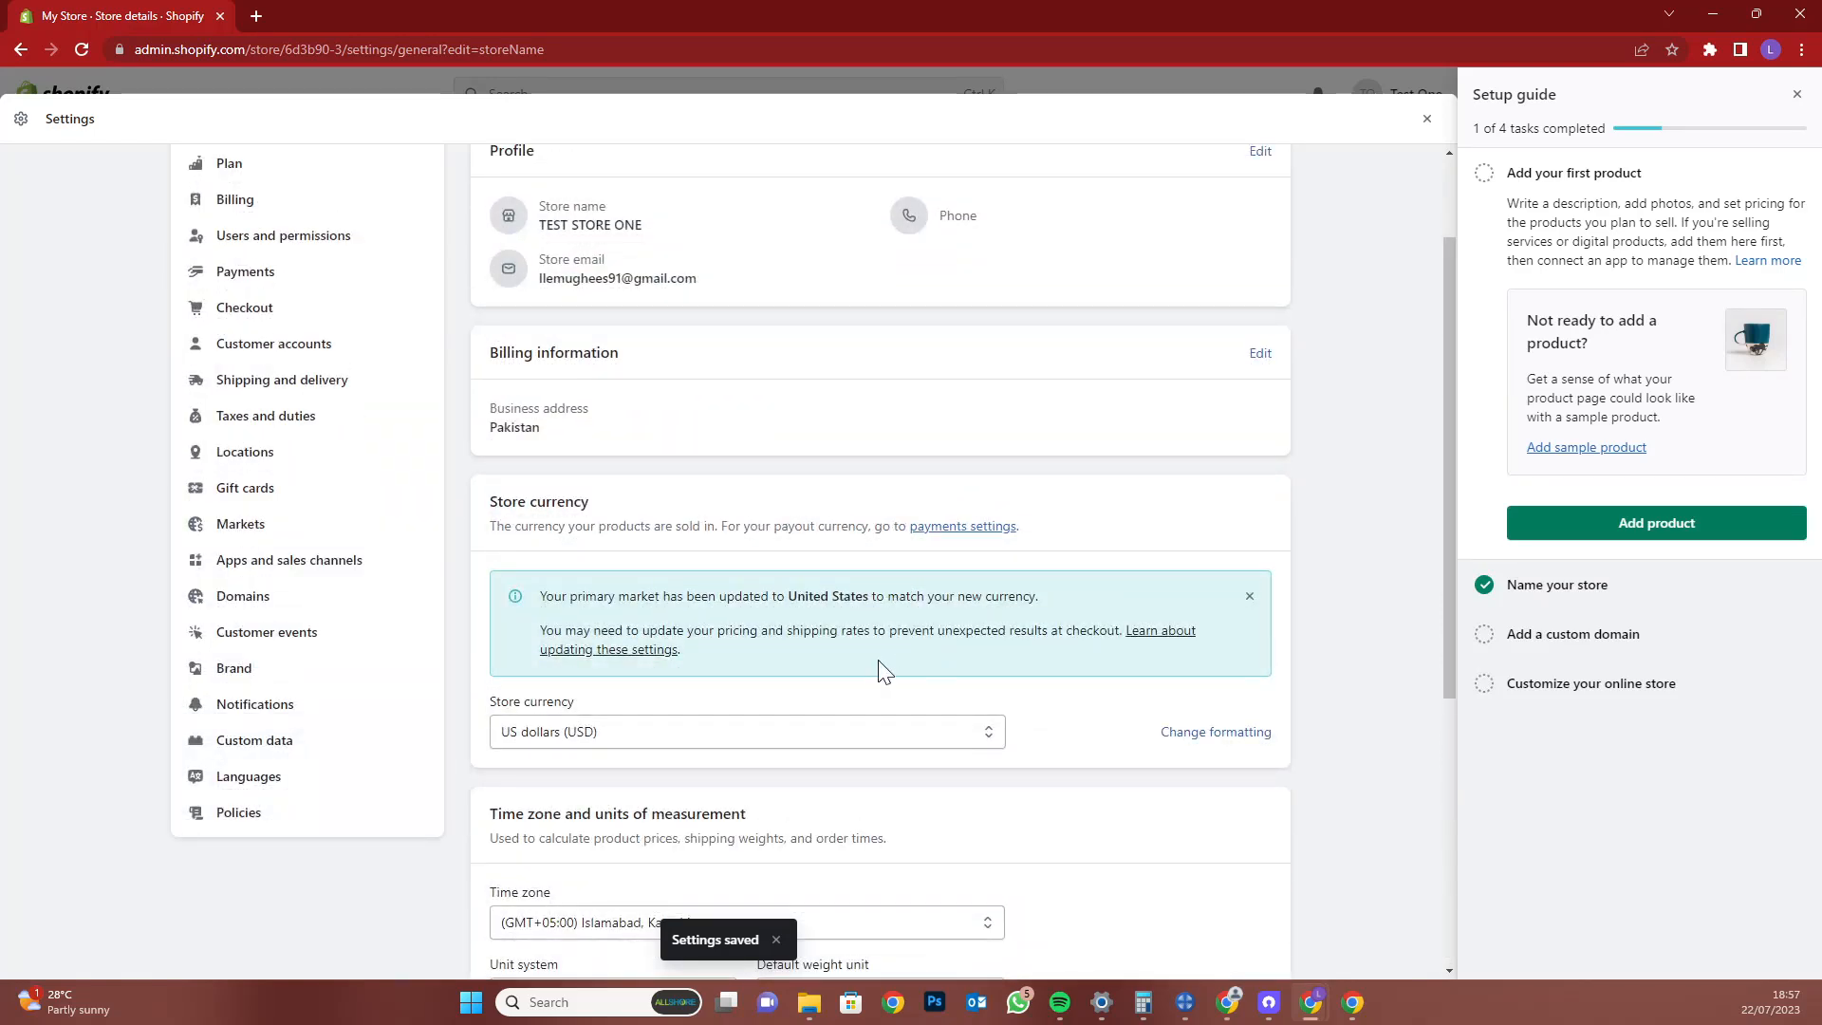
scroll(783, 474, up, 2)
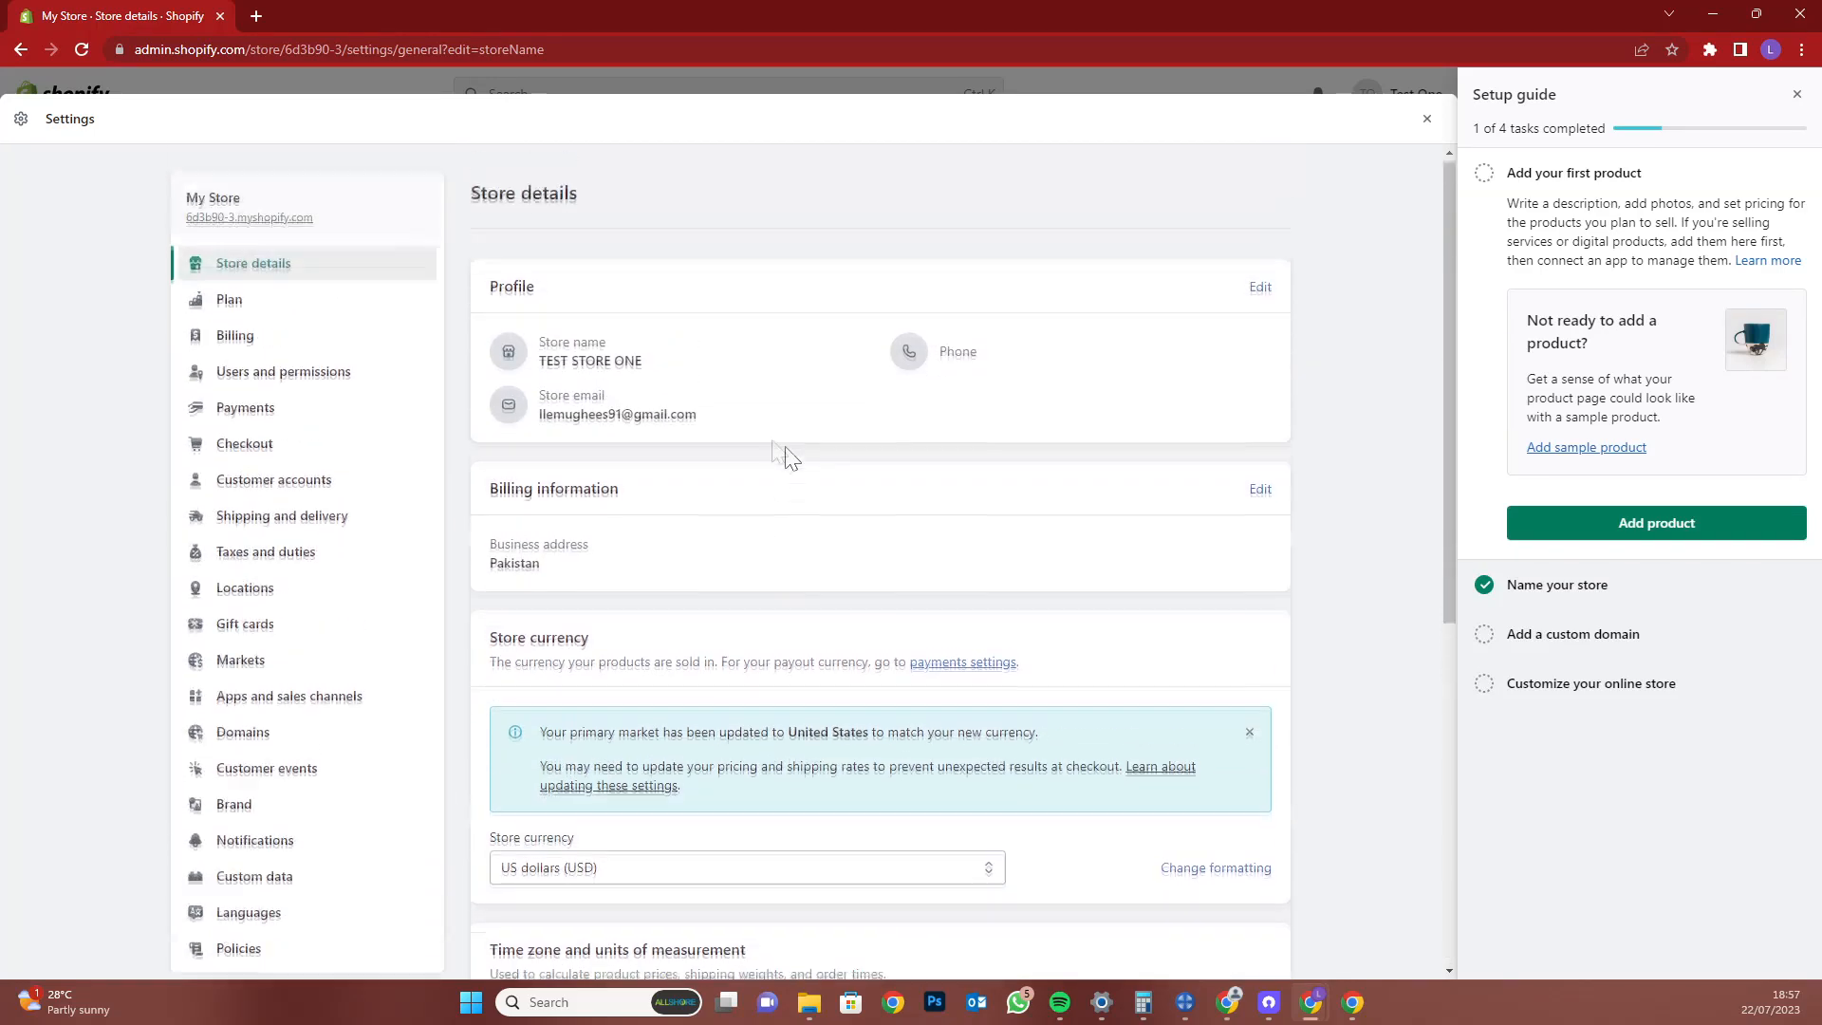
Review the plan details, noting the trial days remaining and missing payment method
click(375, 313)
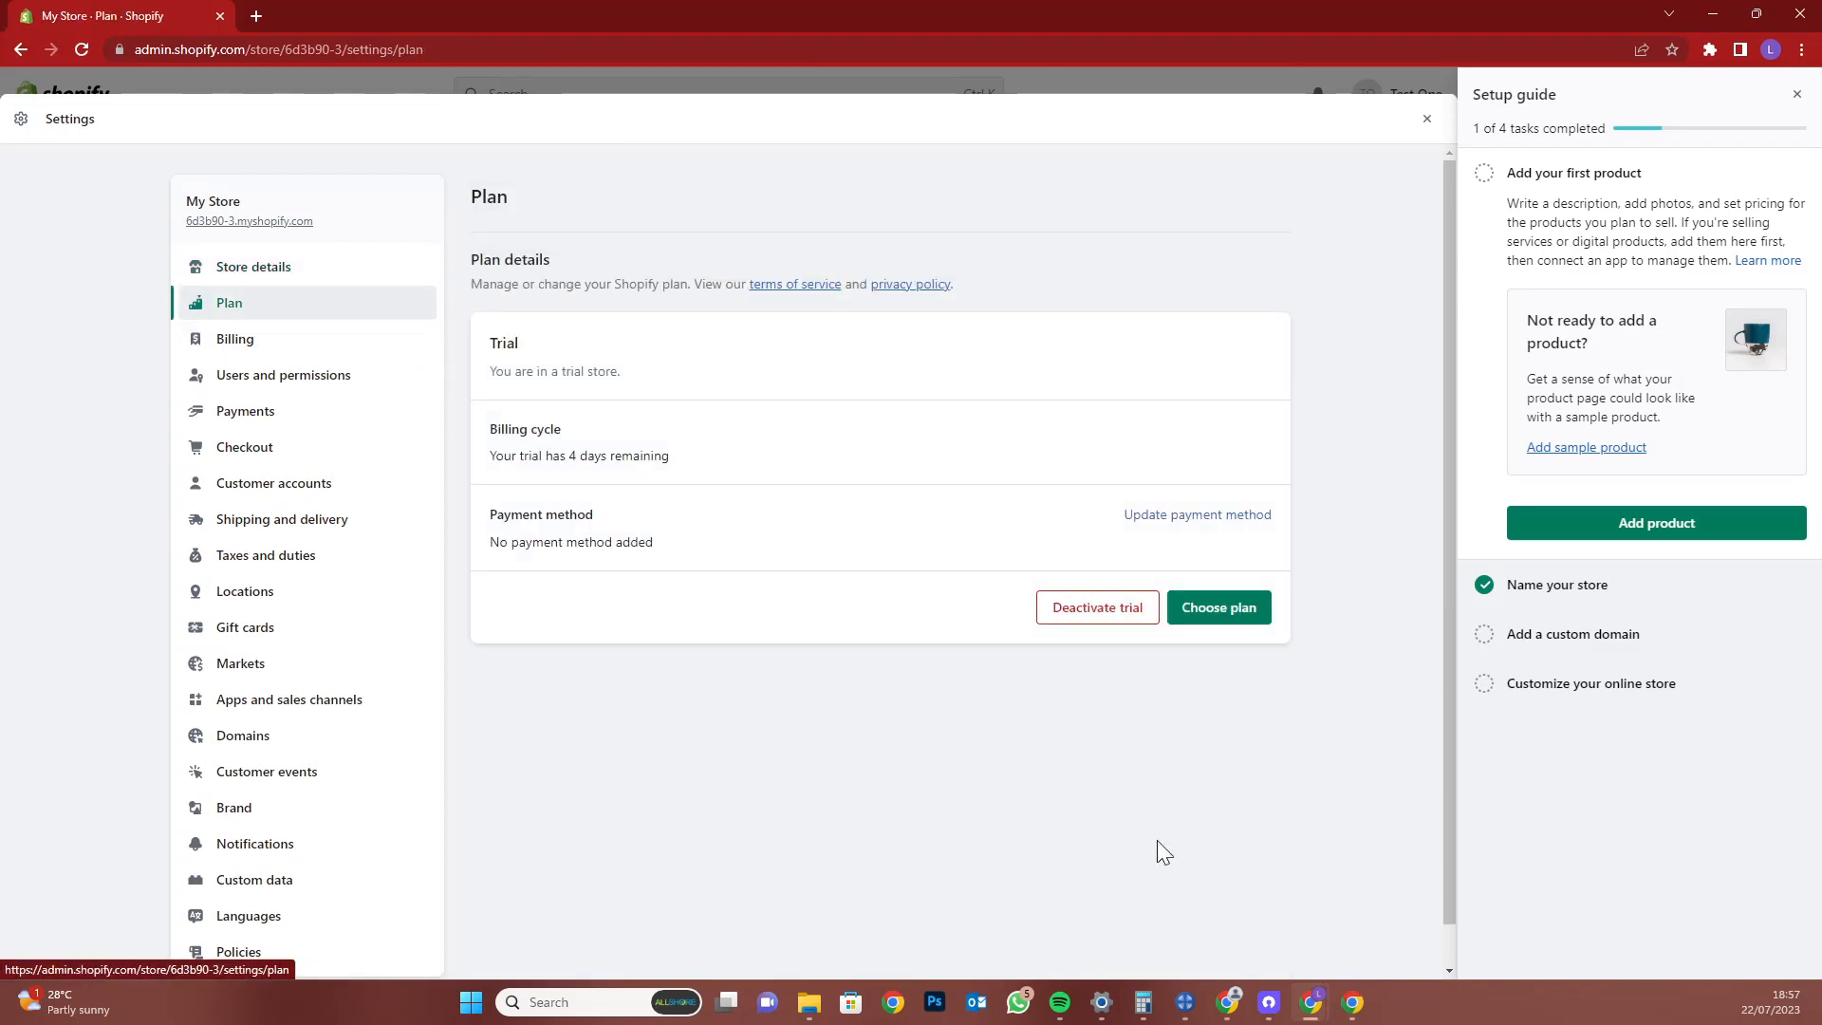
triple_click(588, 455)
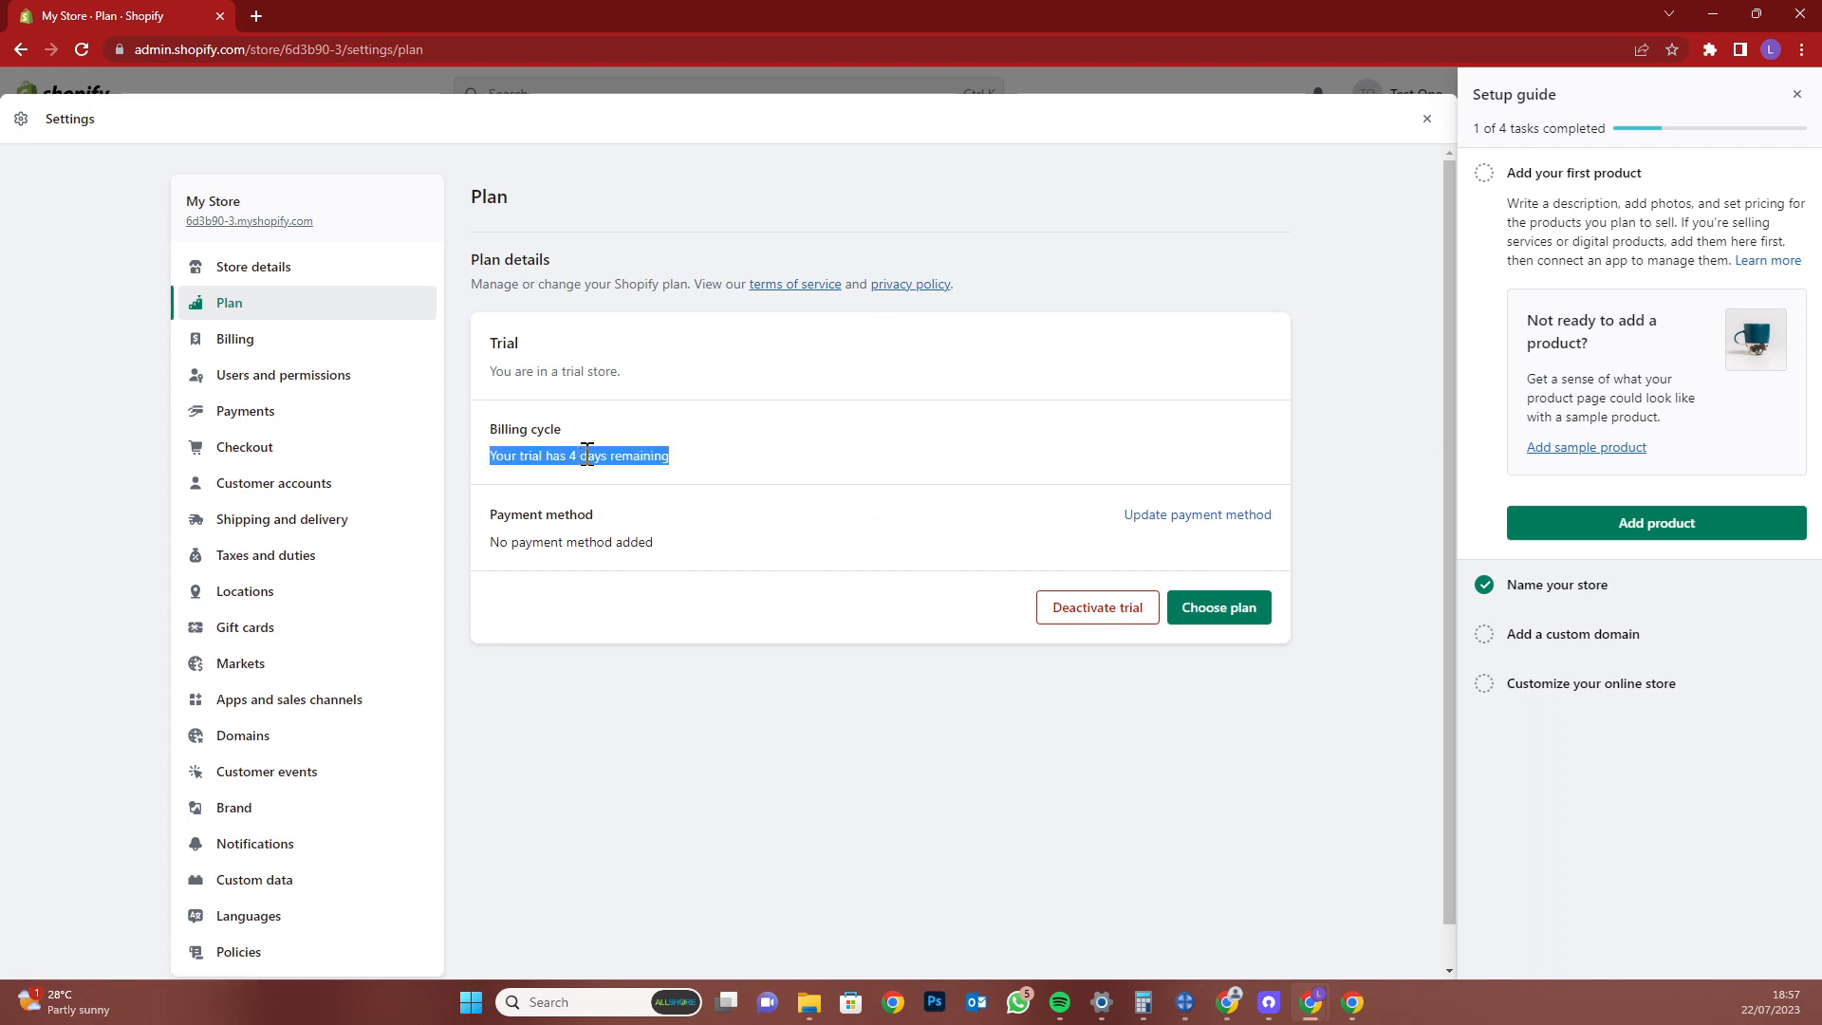
triple_click(635, 544)
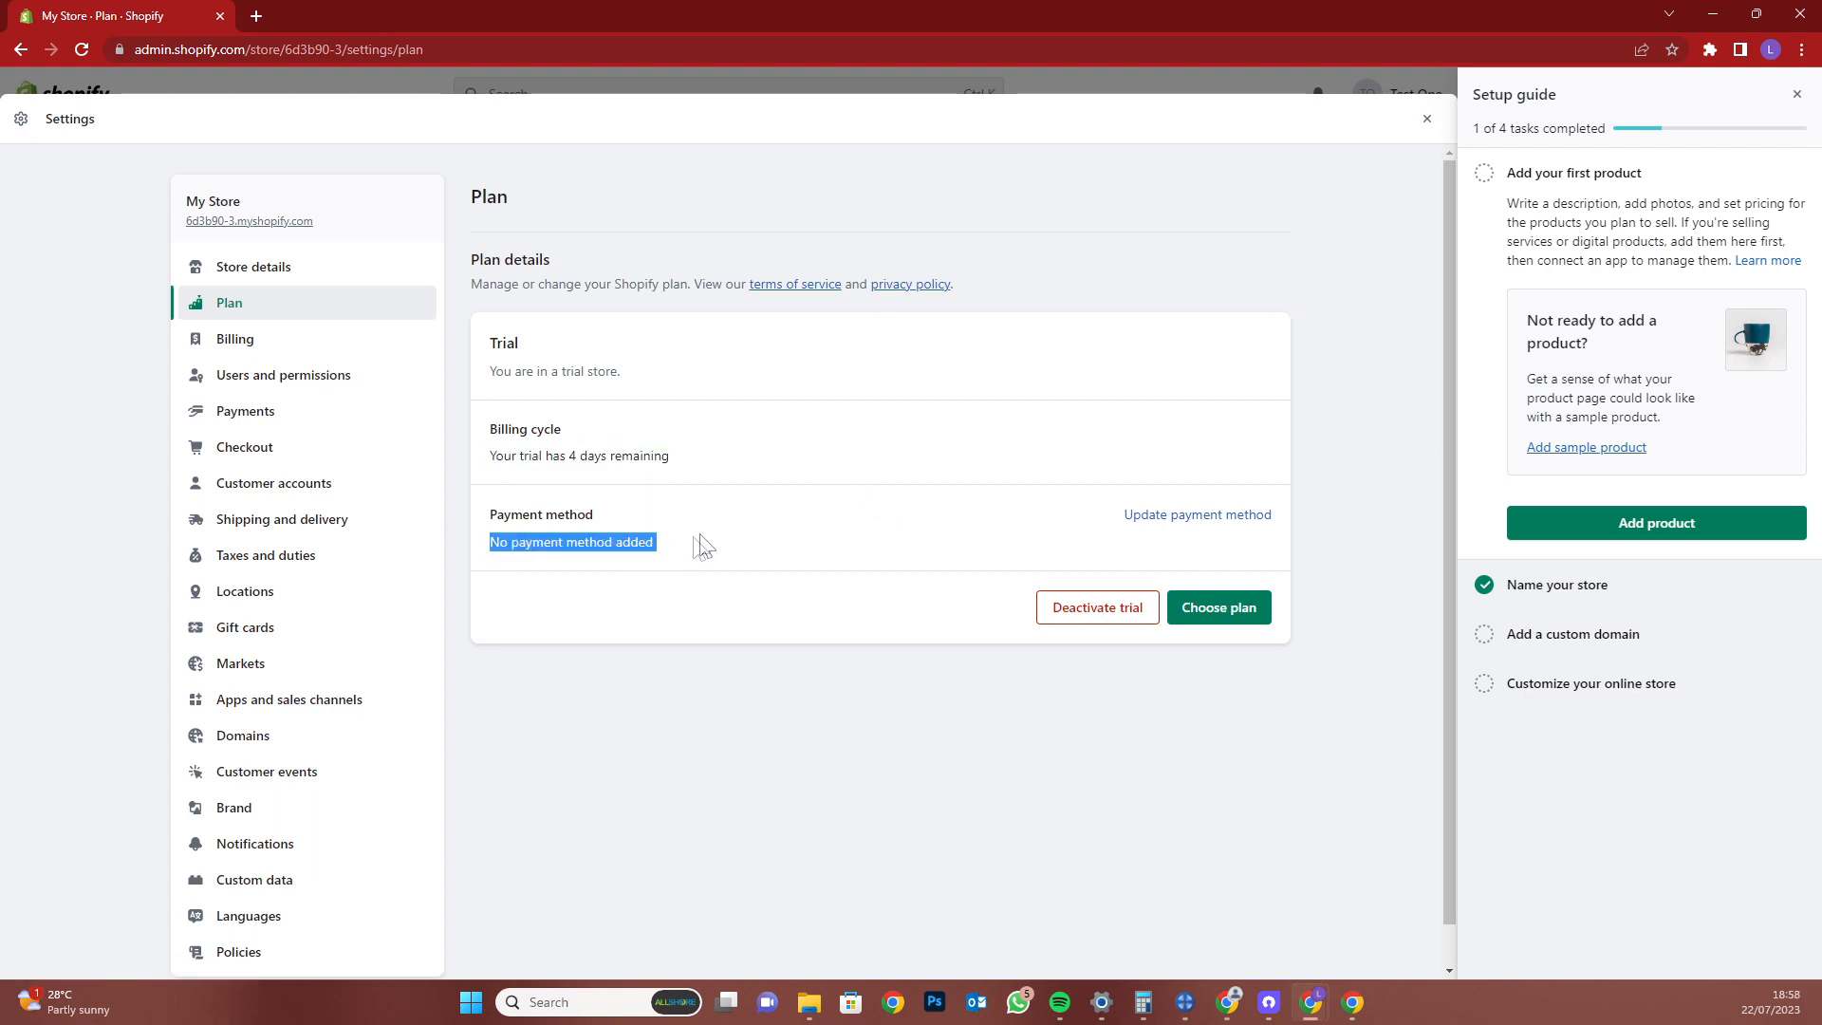
click(717, 547)
Review the billing page's trial end date, upcoming bill note and credits
click(1159, 518)
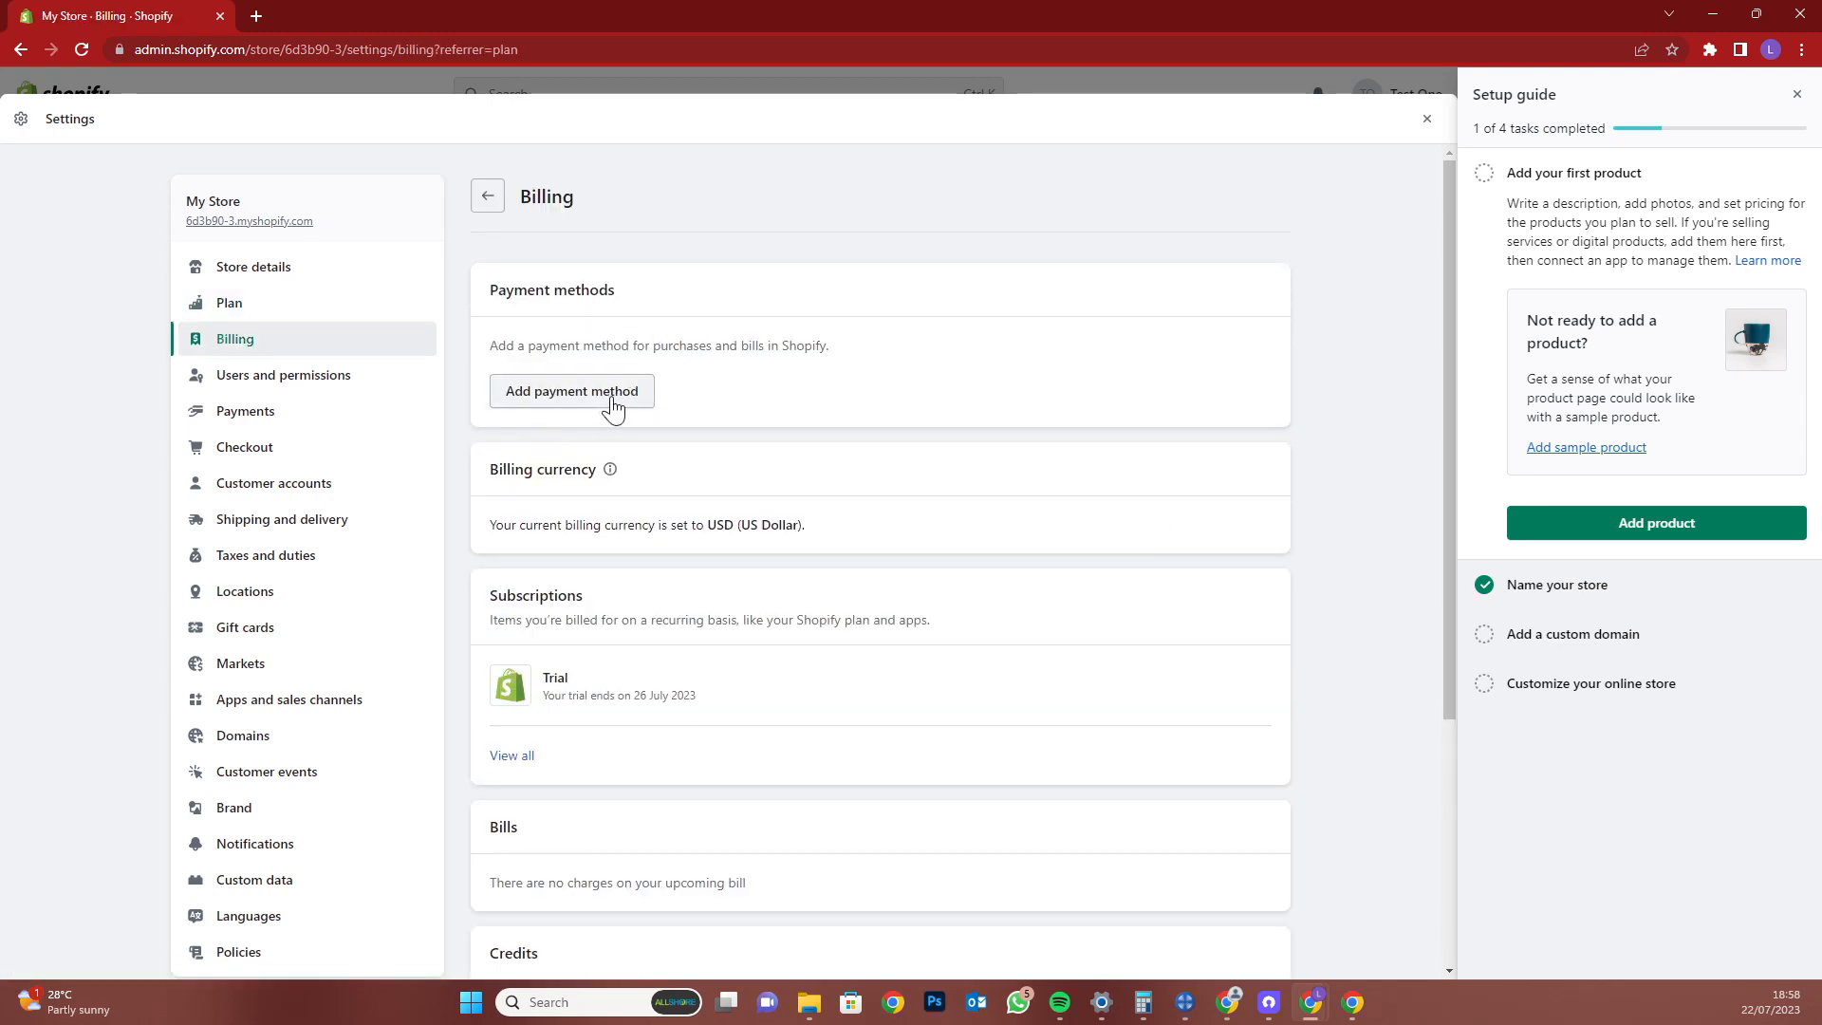
triple_click(682, 696)
double_click(682, 696)
scroll(840, 699, down, 2)
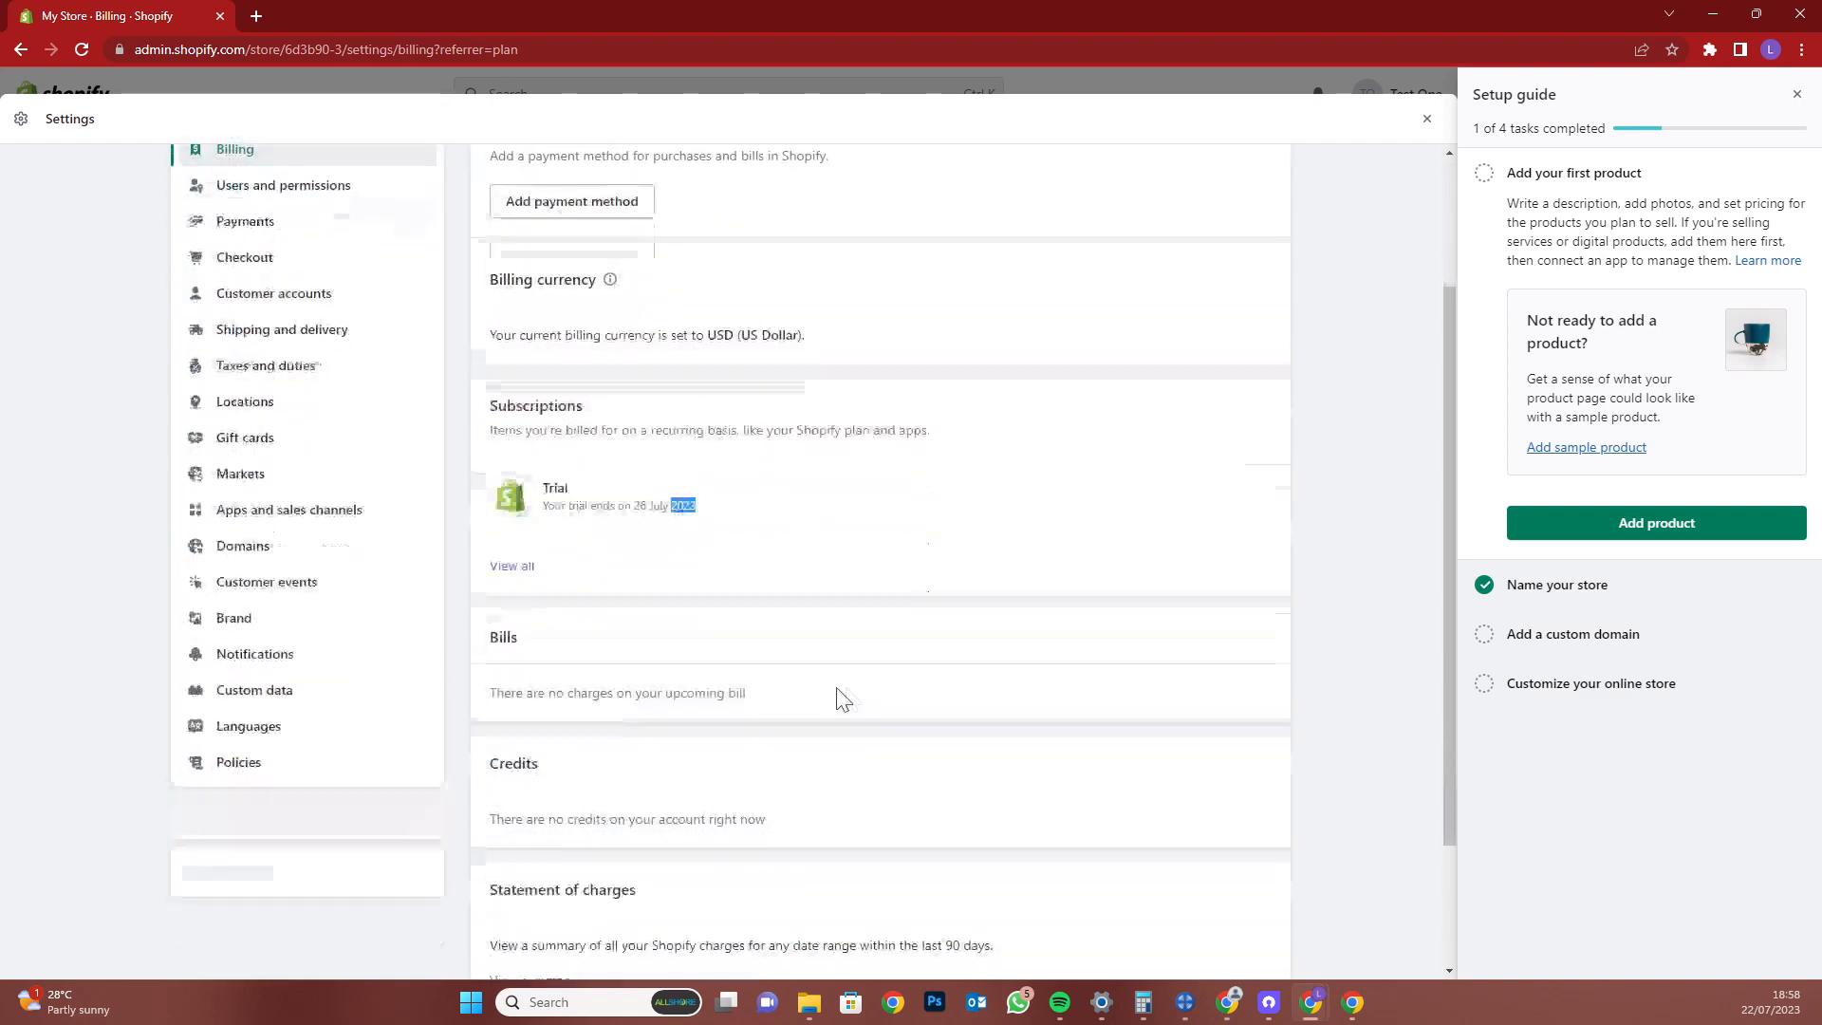
double_click(649, 693)
triple_click(648, 694)
triple_click(706, 817)
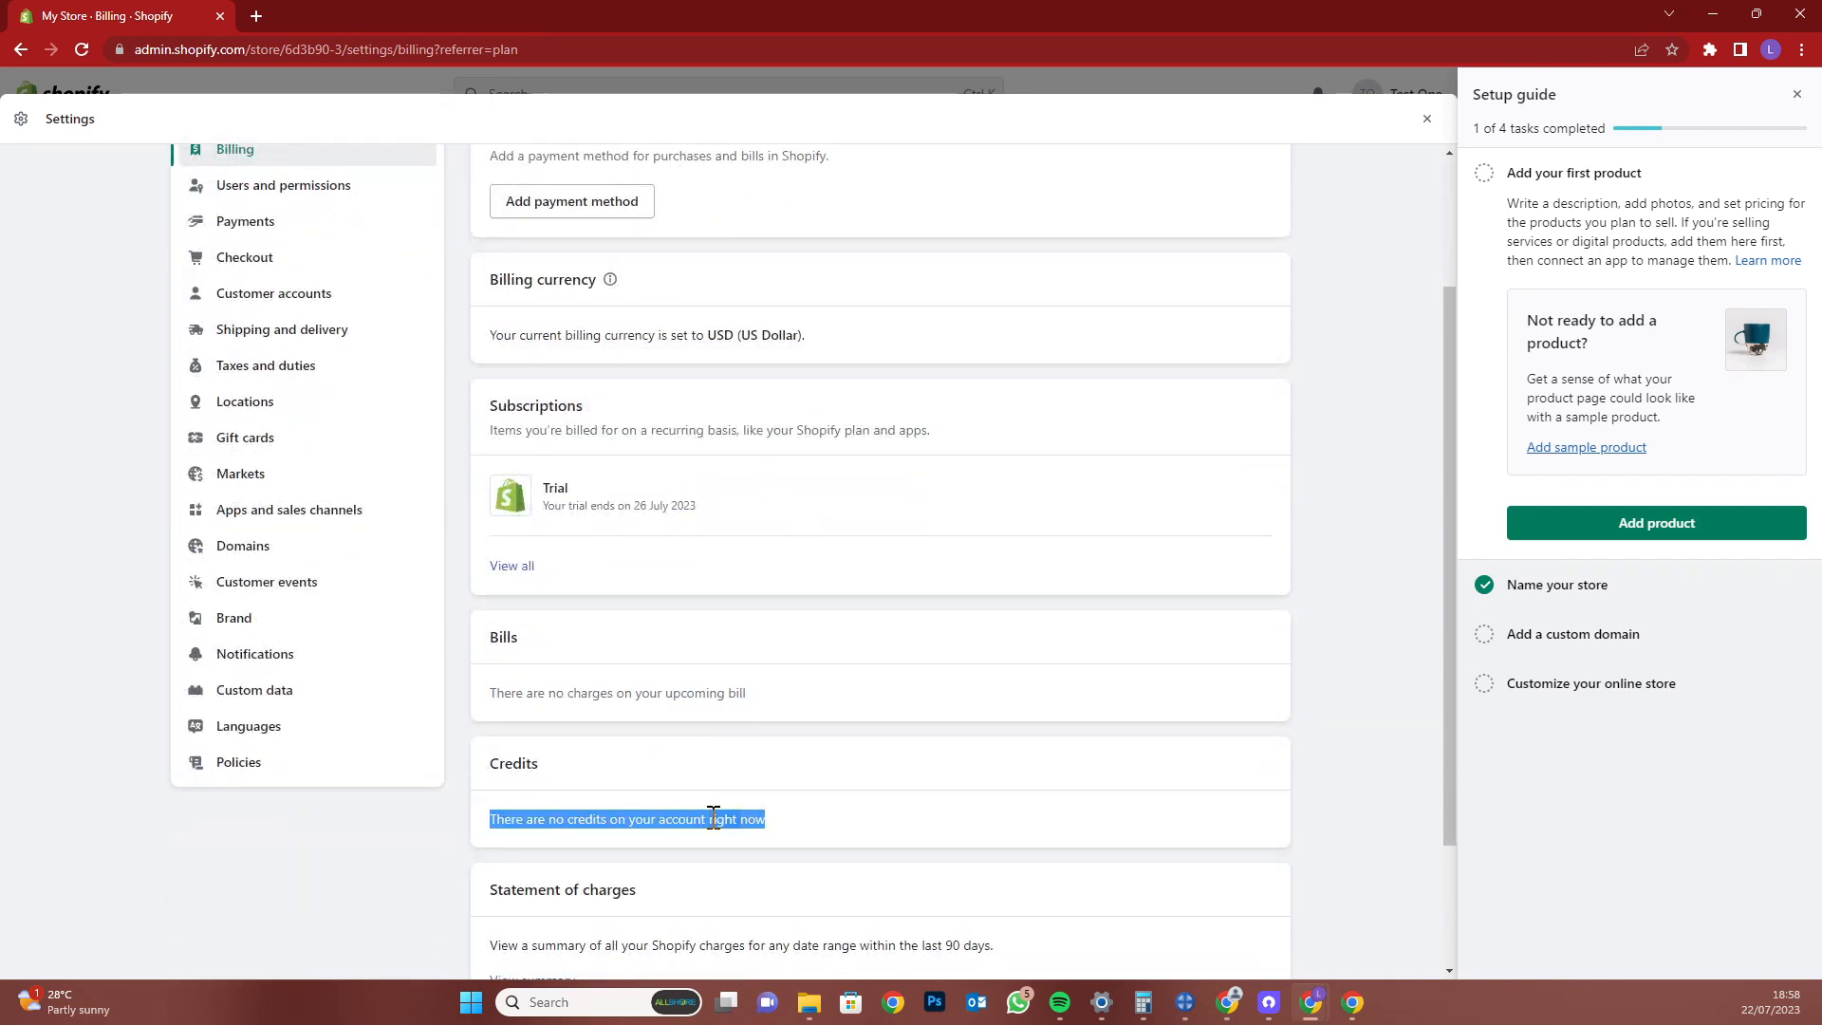
scroll(712, 818, down, 2)
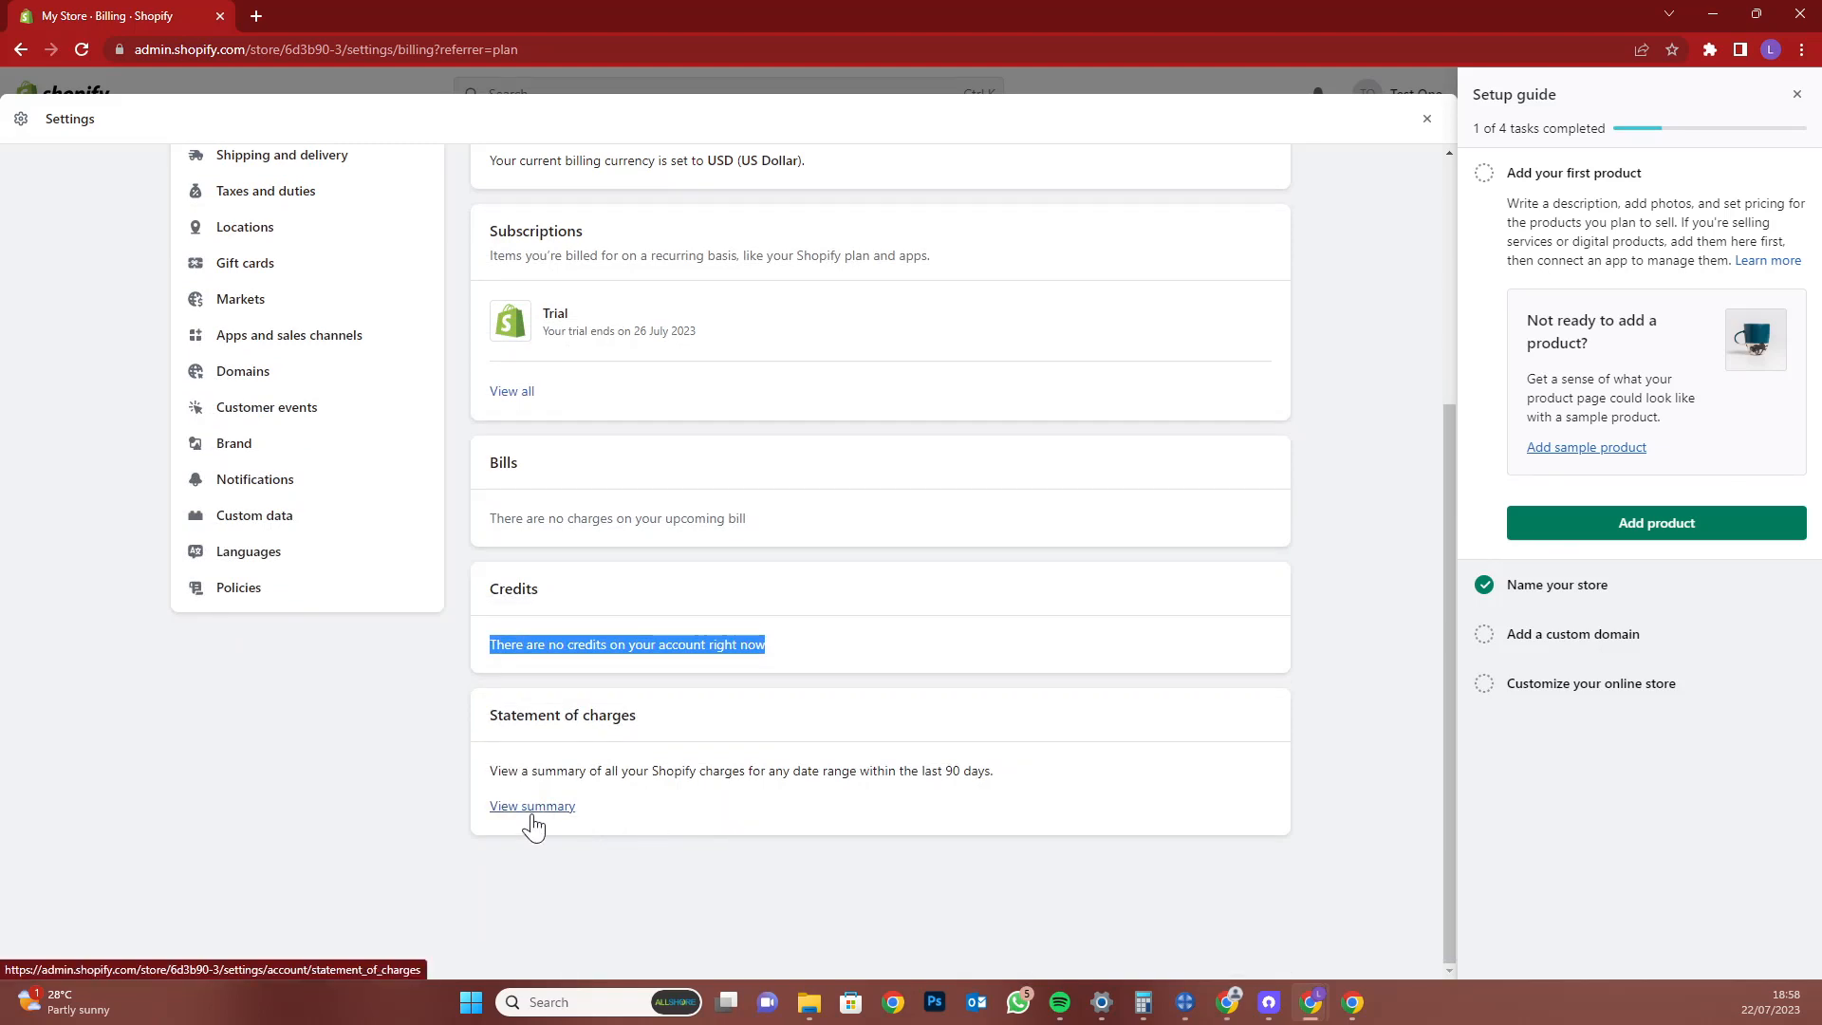
scroll(537, 816, up, 4)
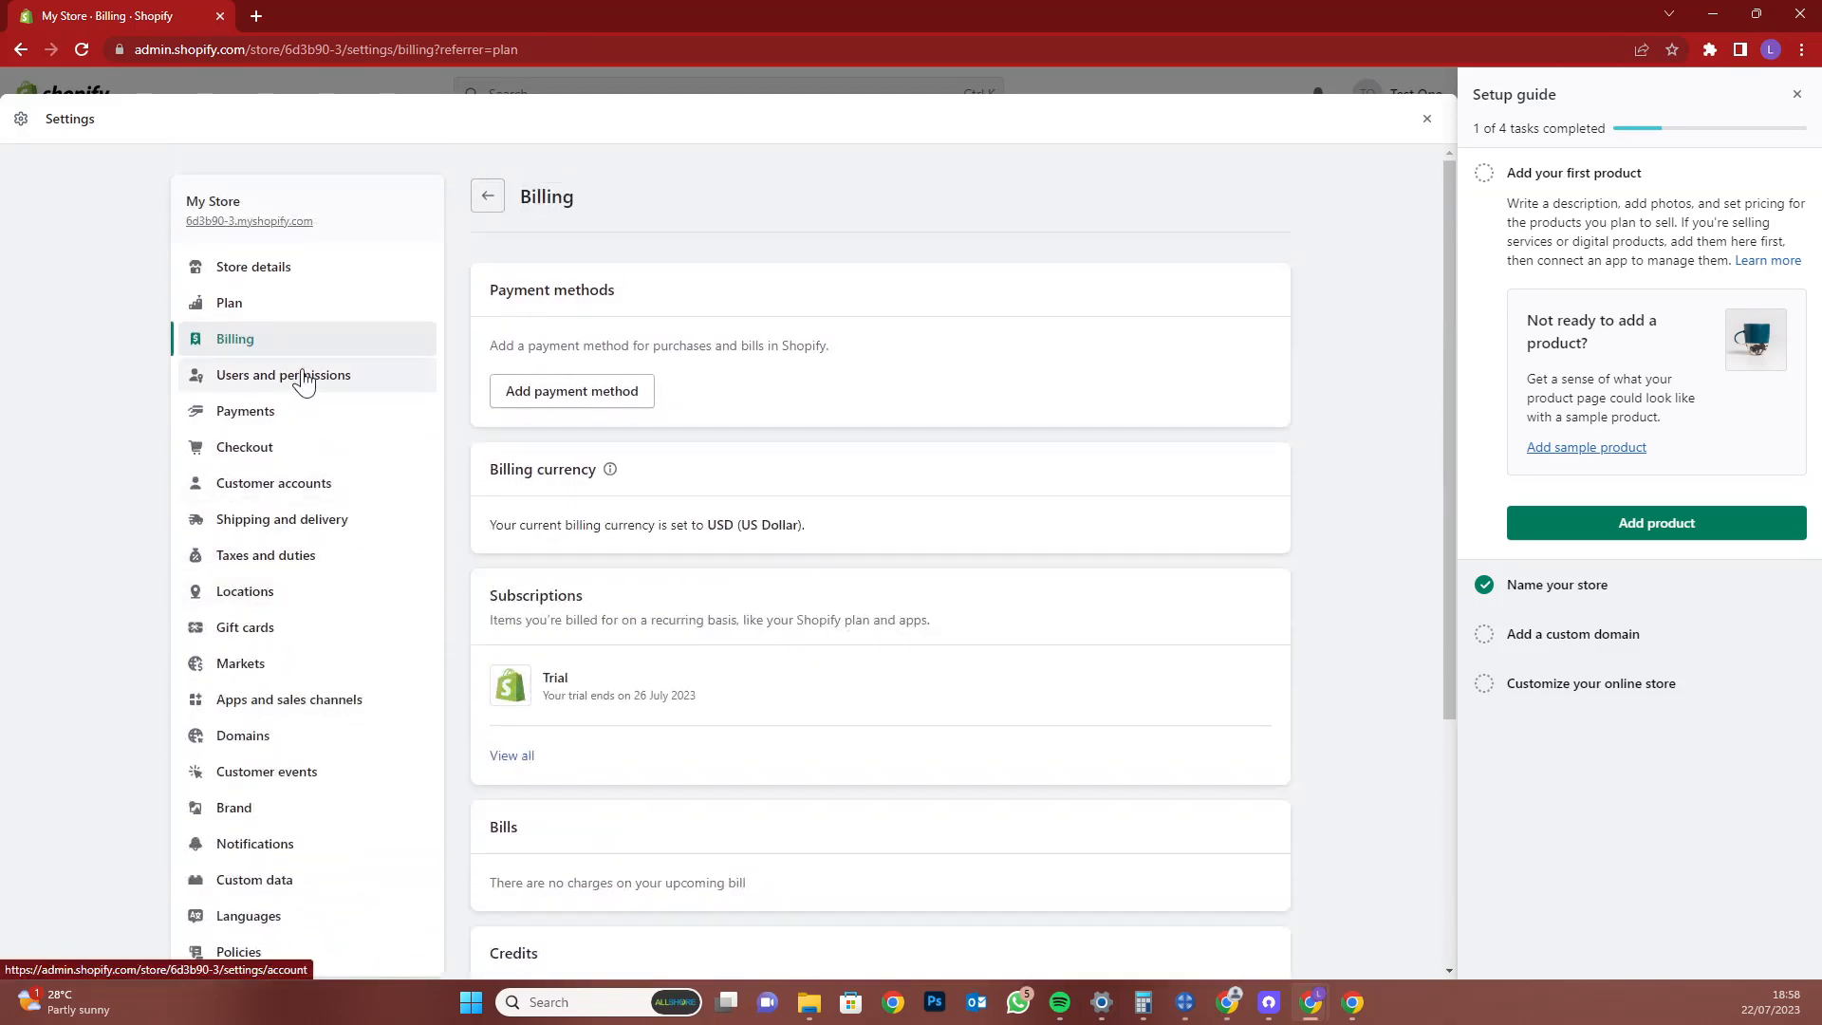
Return to the plan details, then bring up Billing settings and scroll down
click(488, 197)
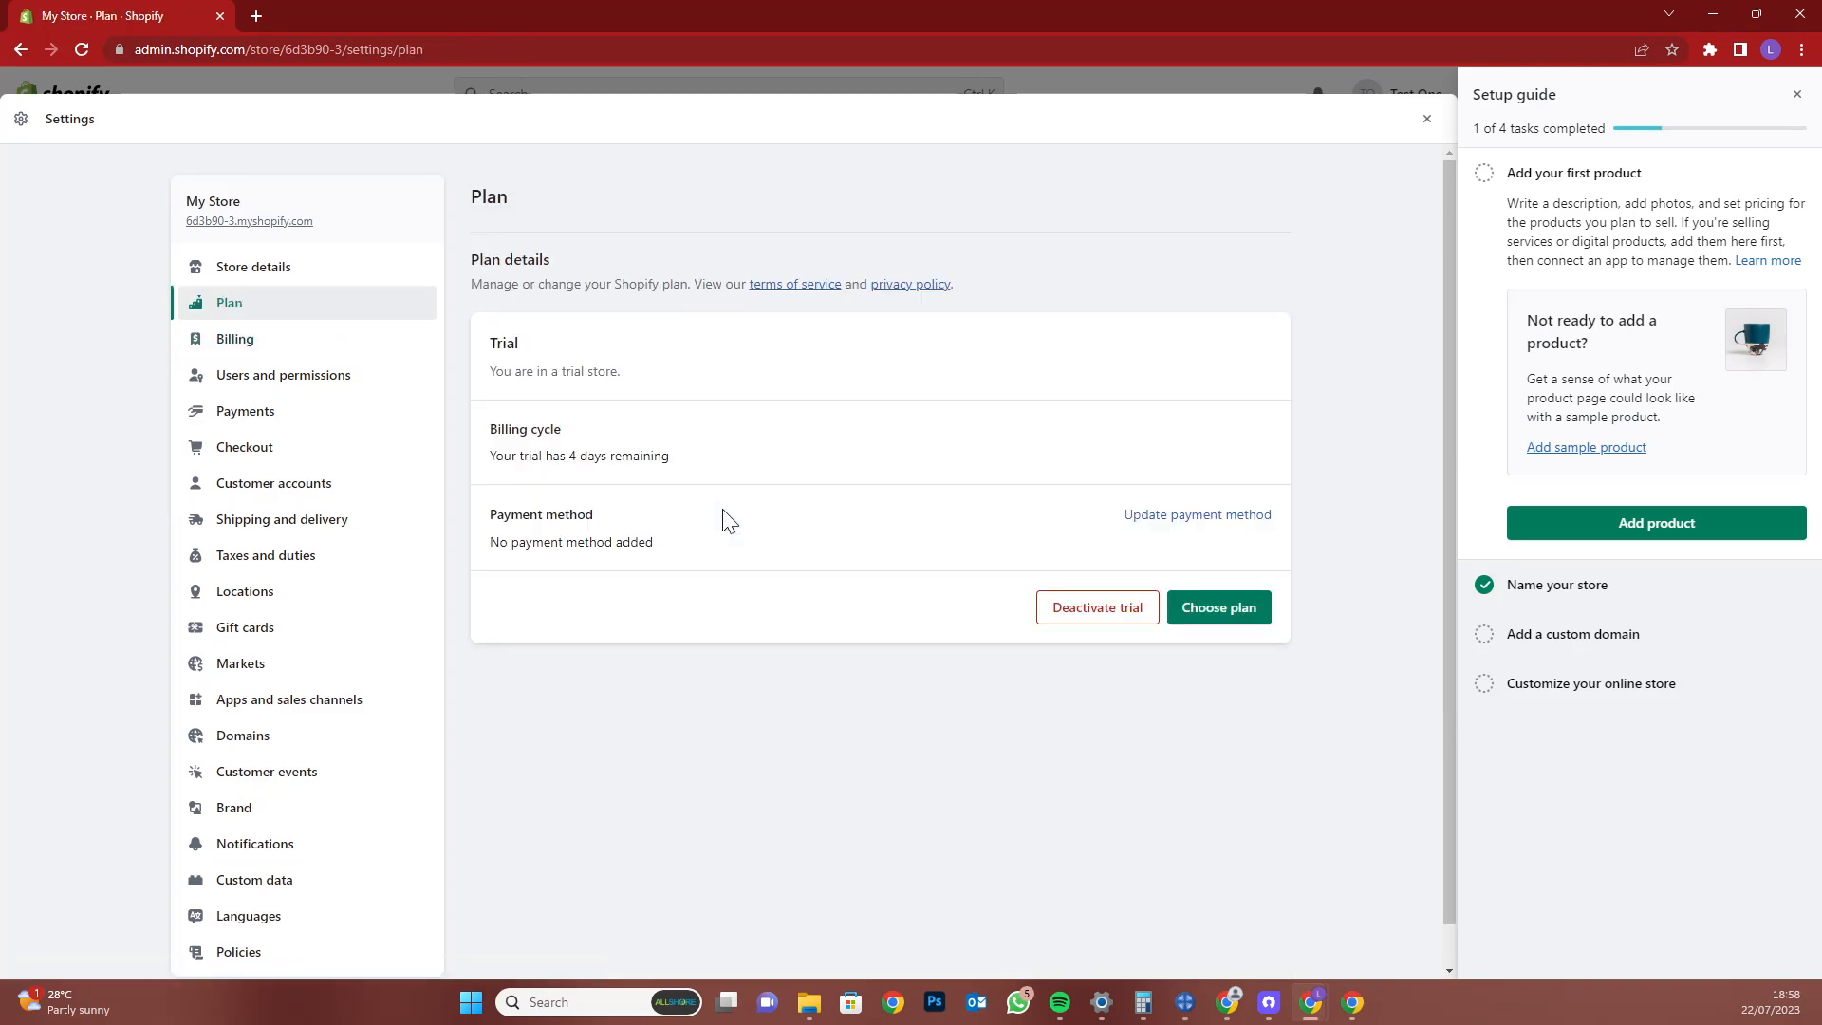
click(286, 342)
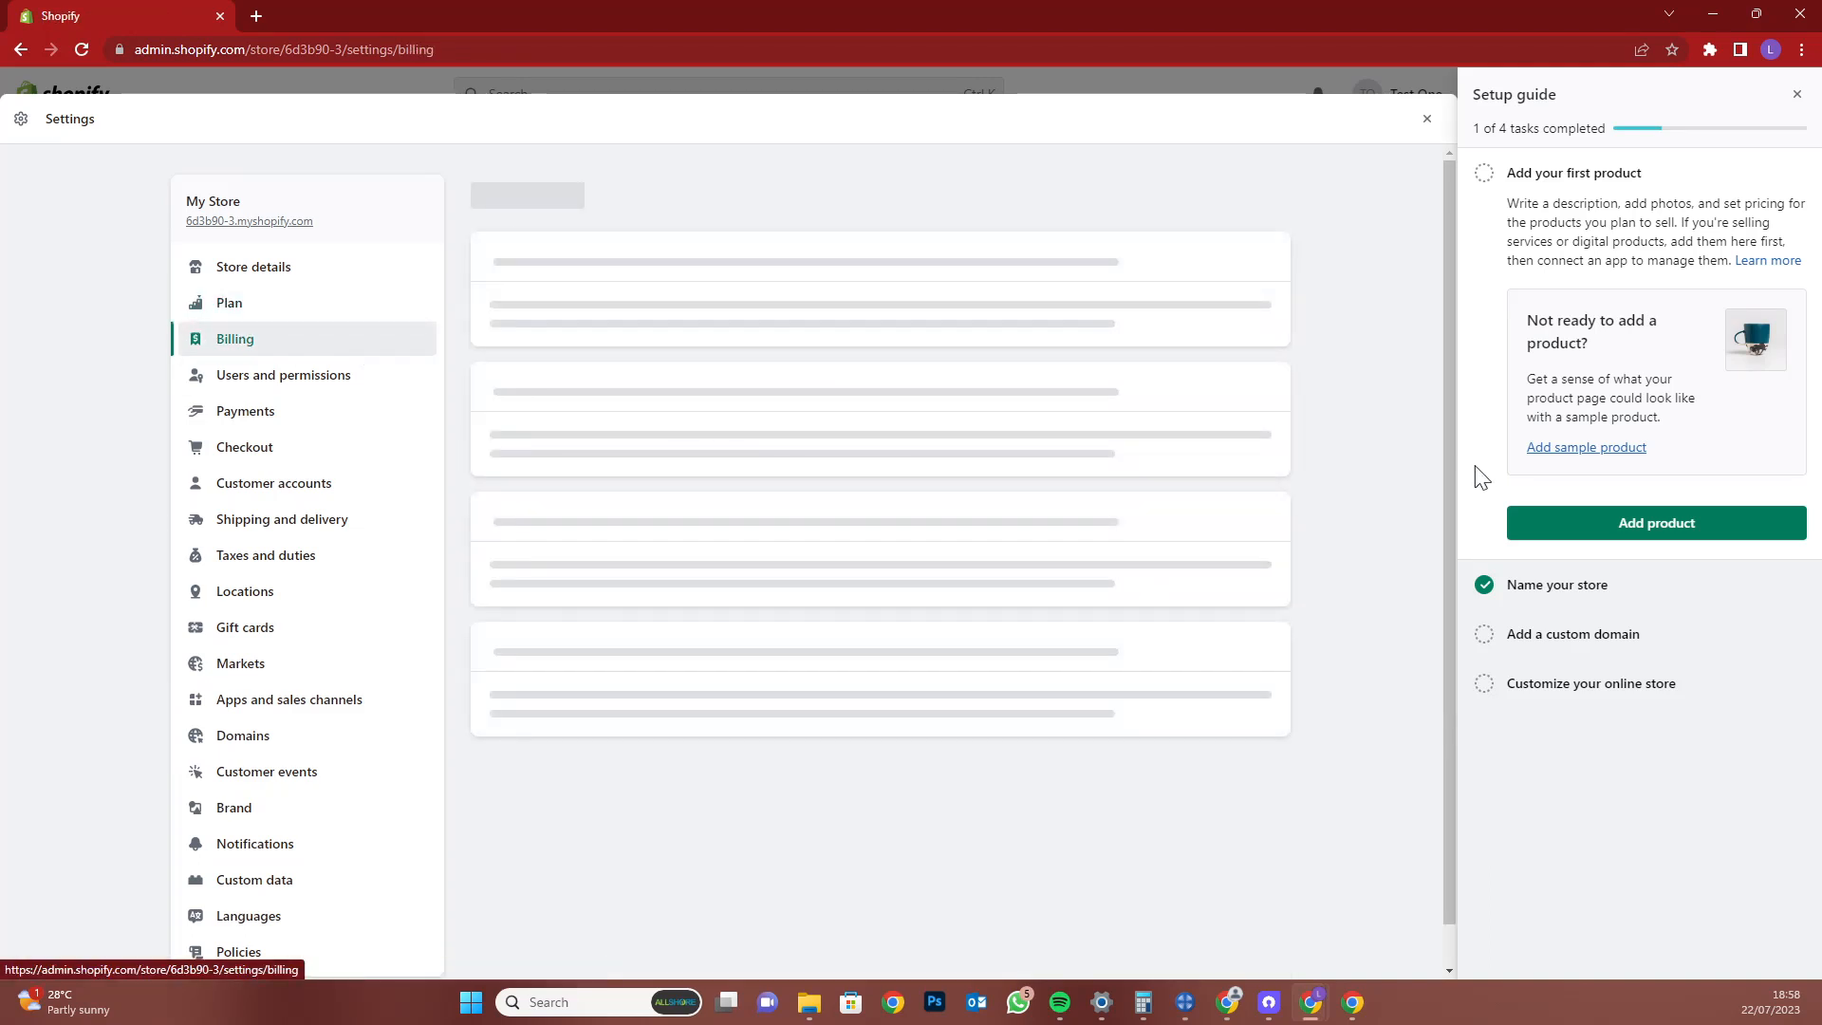
scroll(993, 468, down, 4)
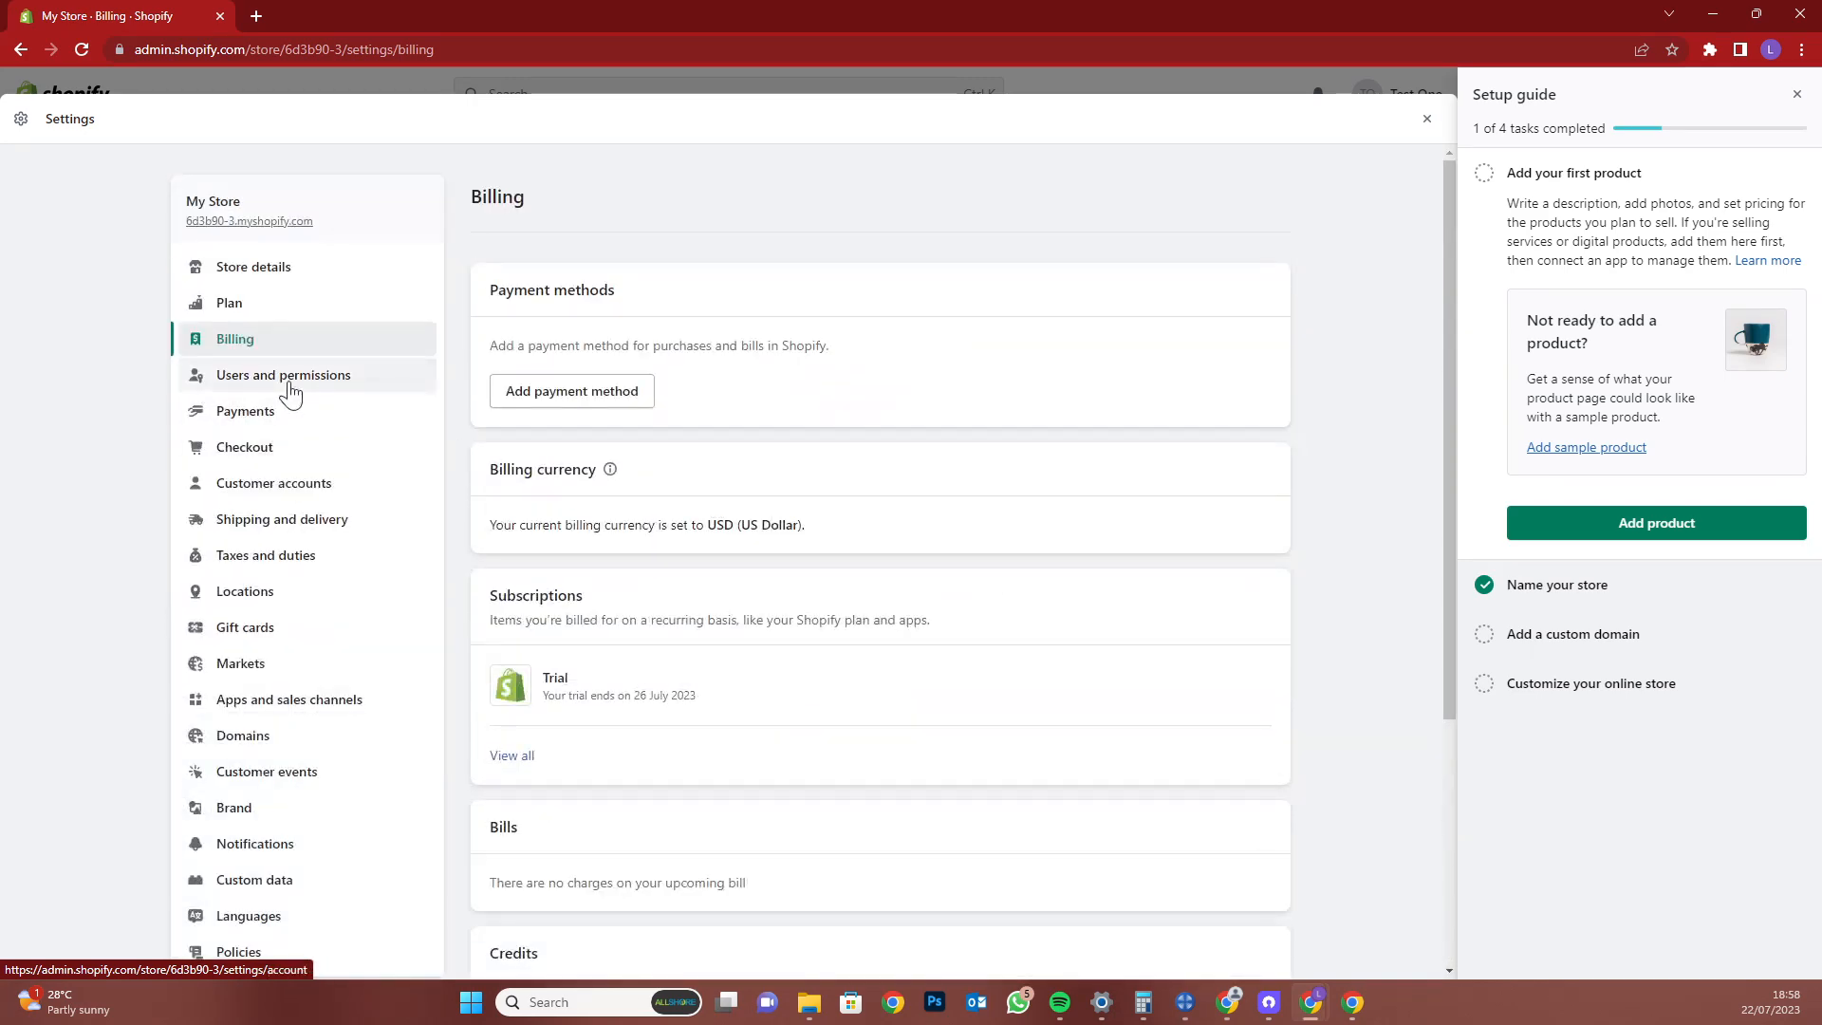
Review the staff description in Users and permissions, then go to Payments settings
click(289, 389)
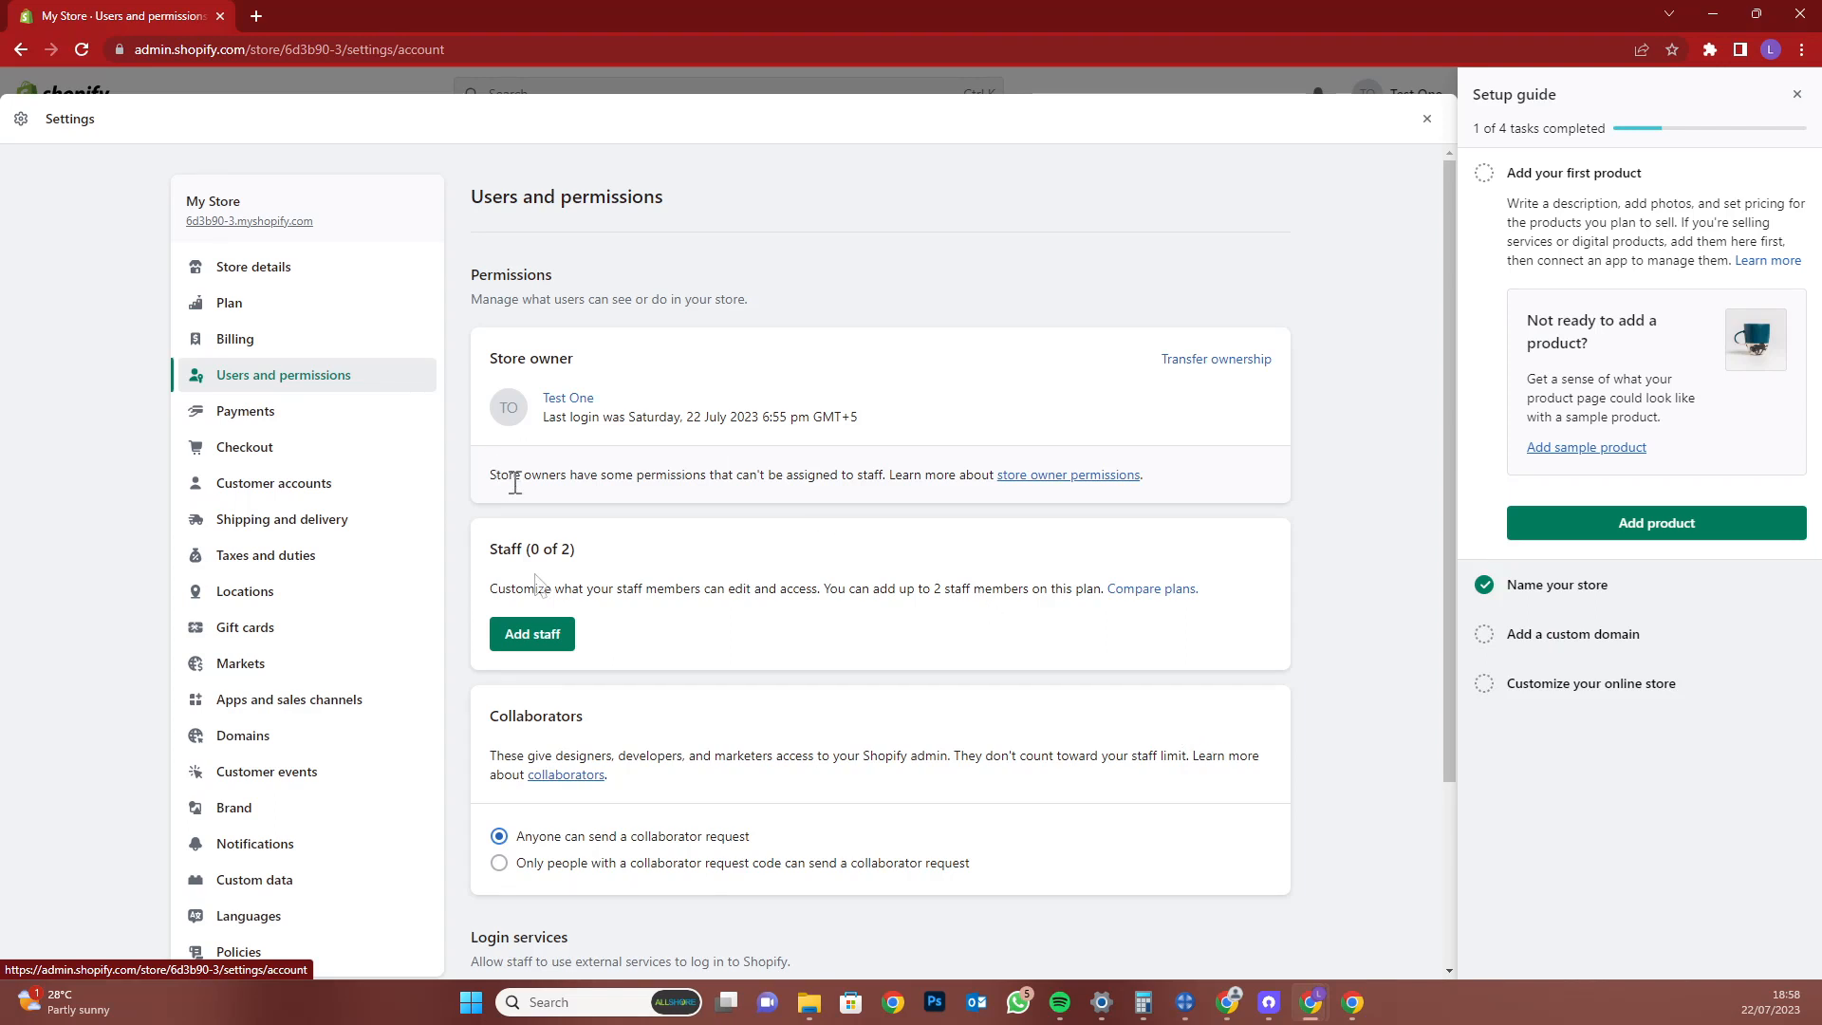
triple_click(545, 591)
click(574, 596)
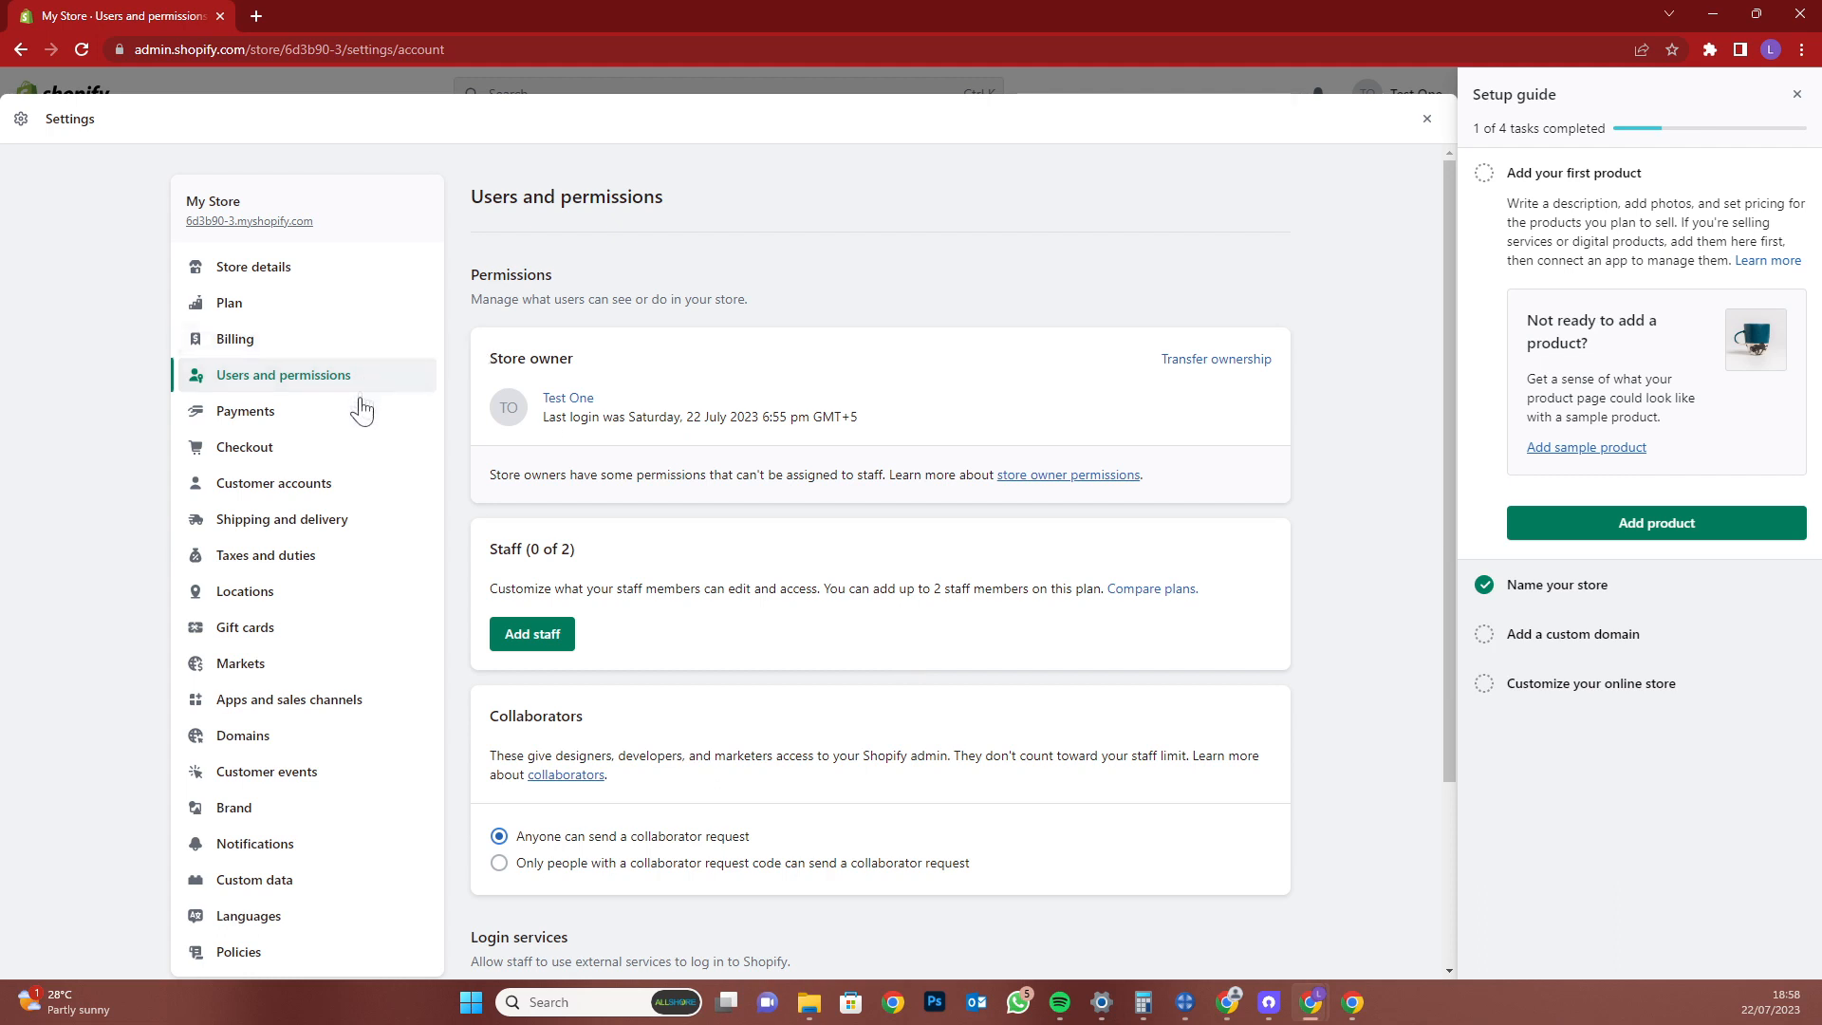
click(391, 415)
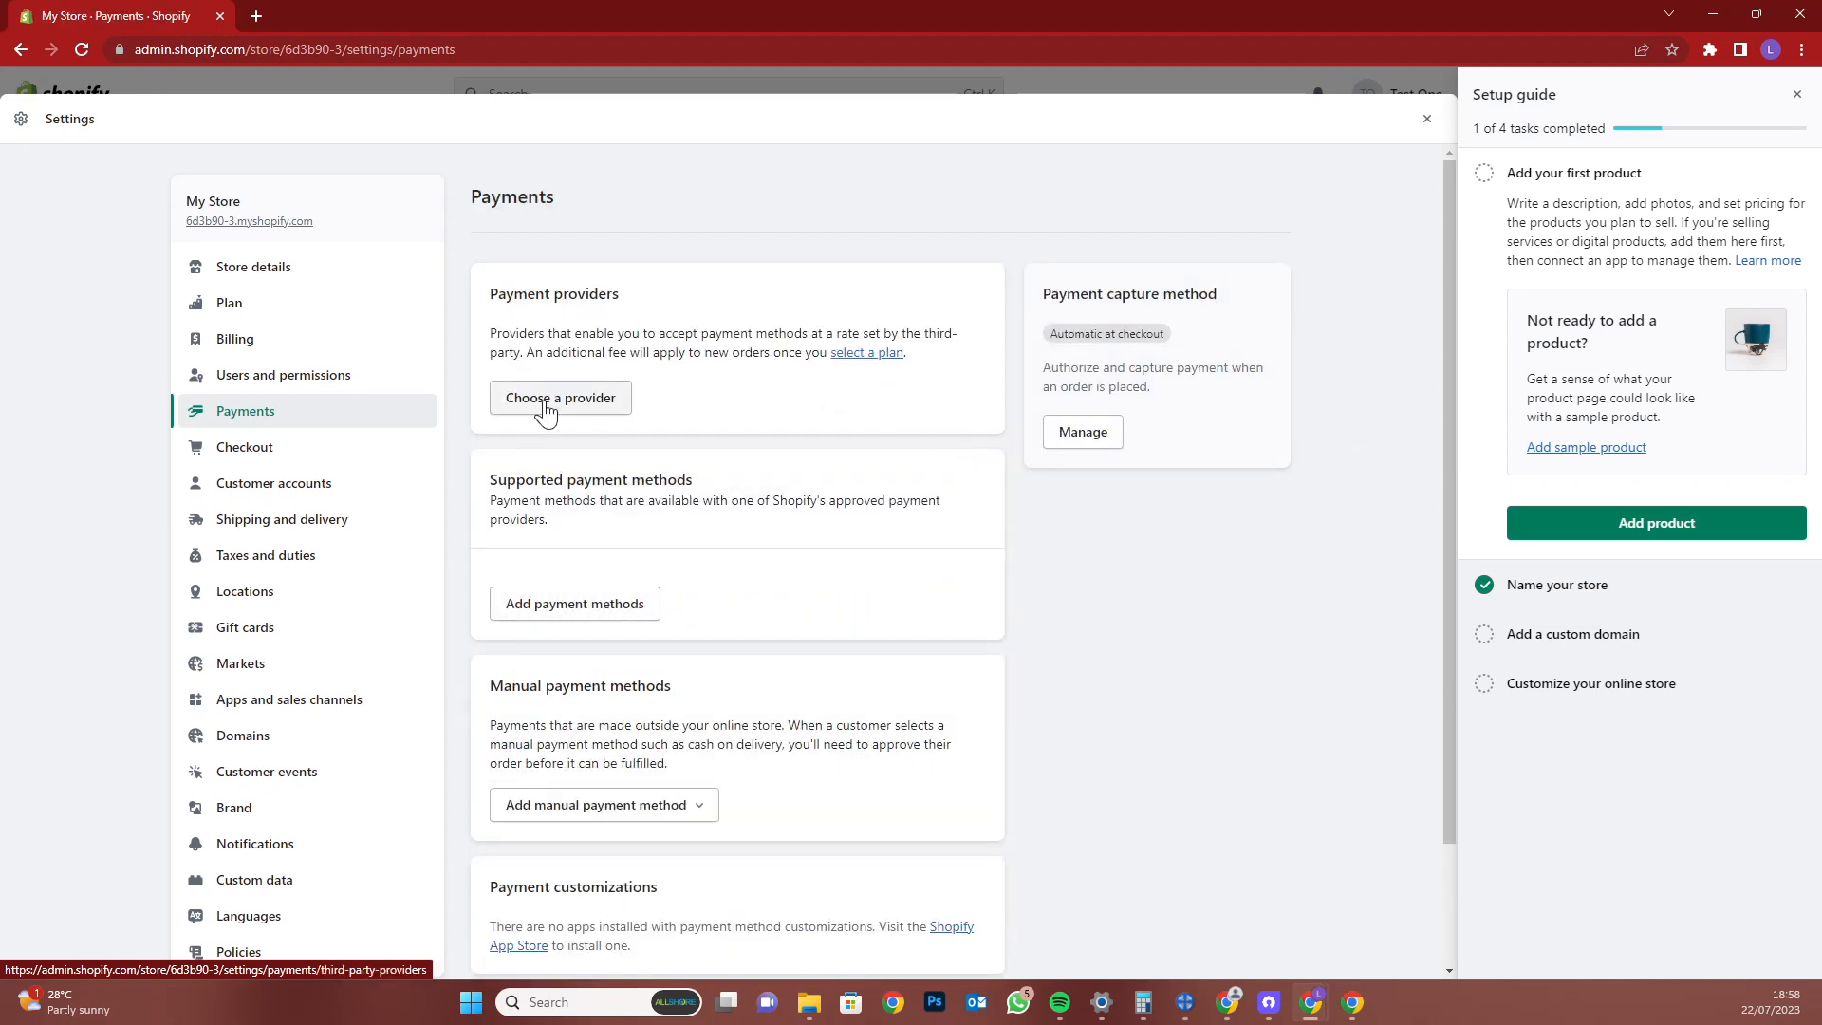
Browse the list of third-party payment providers
click(545, 399)
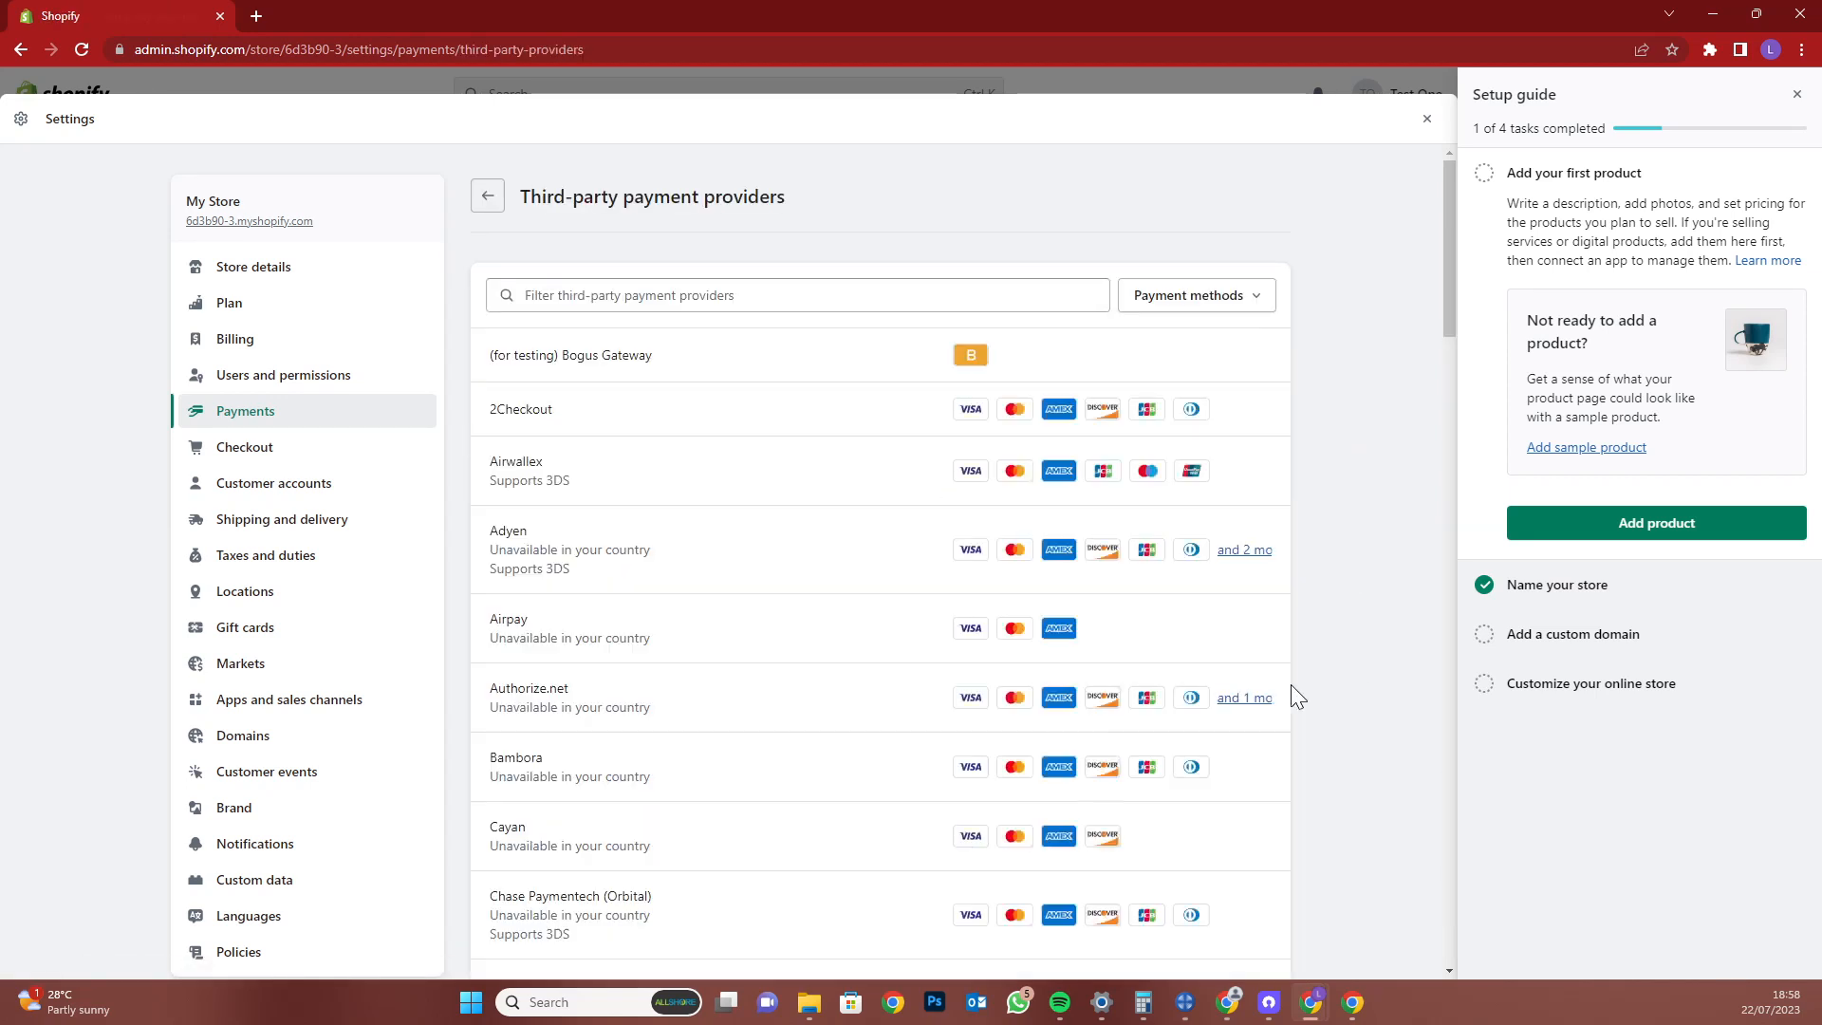
scroll(789, 545, down, 8)
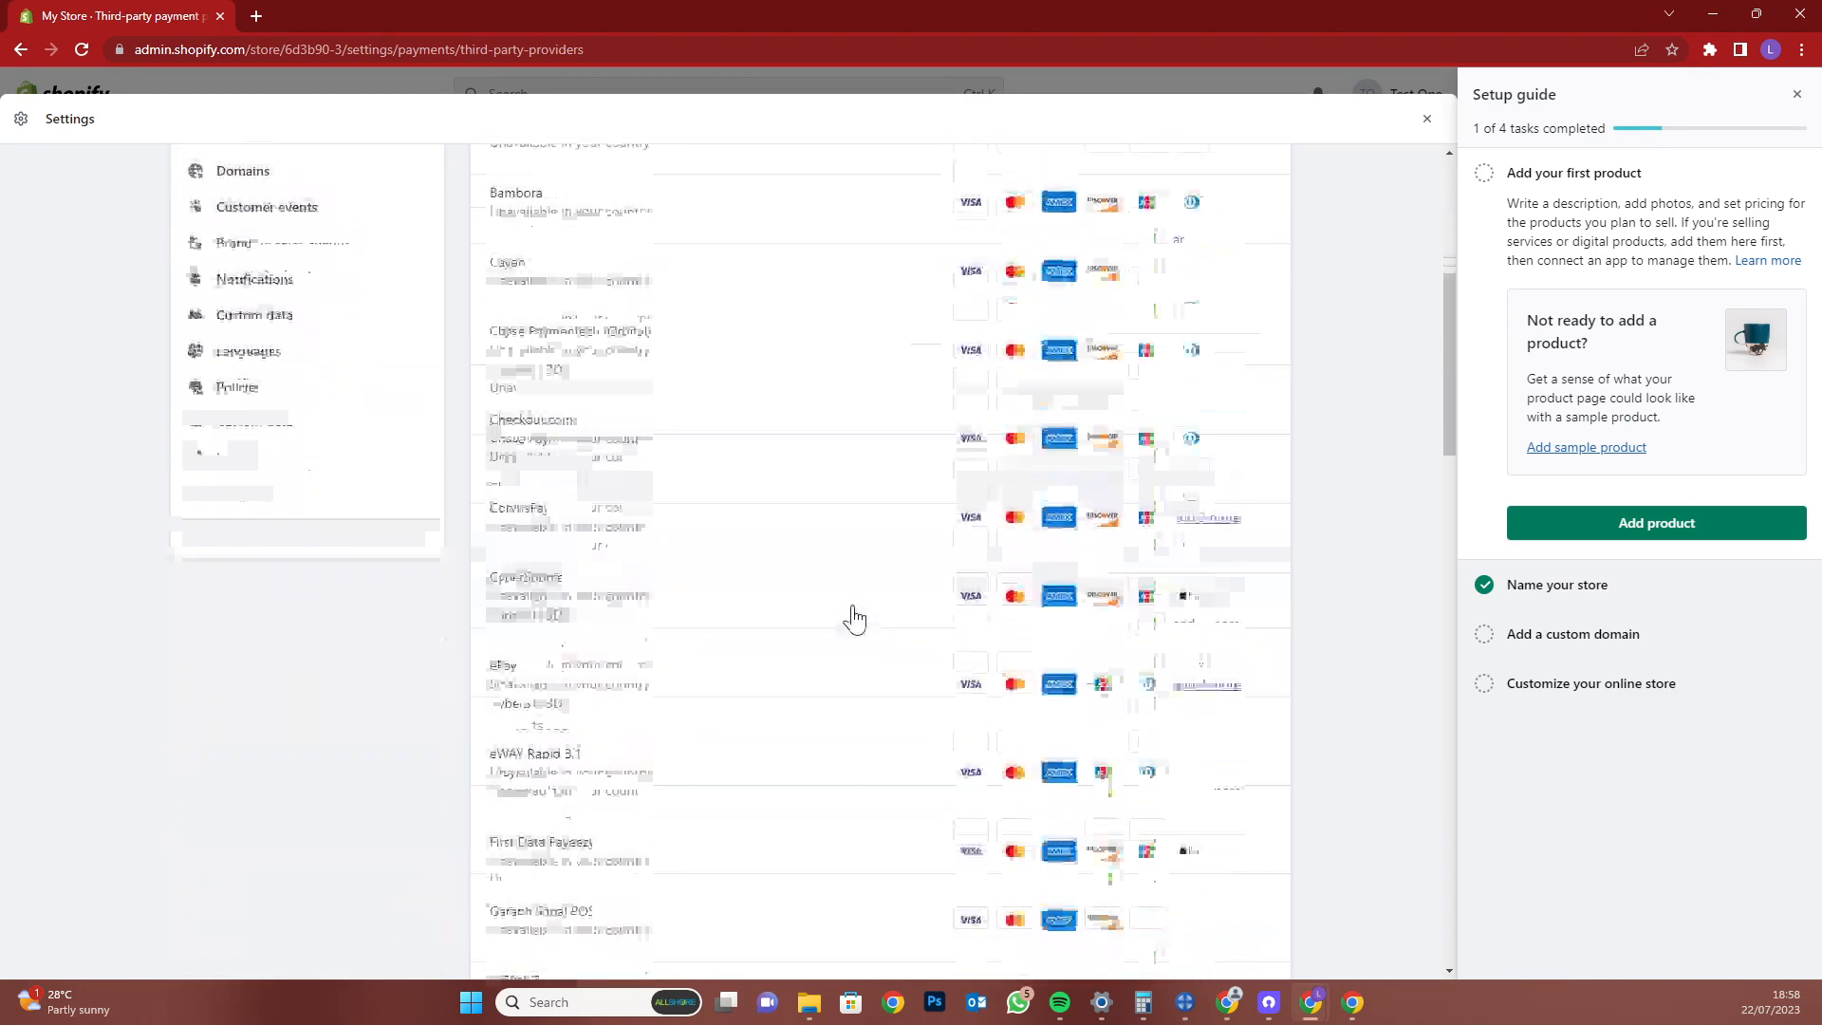
scroll(853, 619, down, 8)
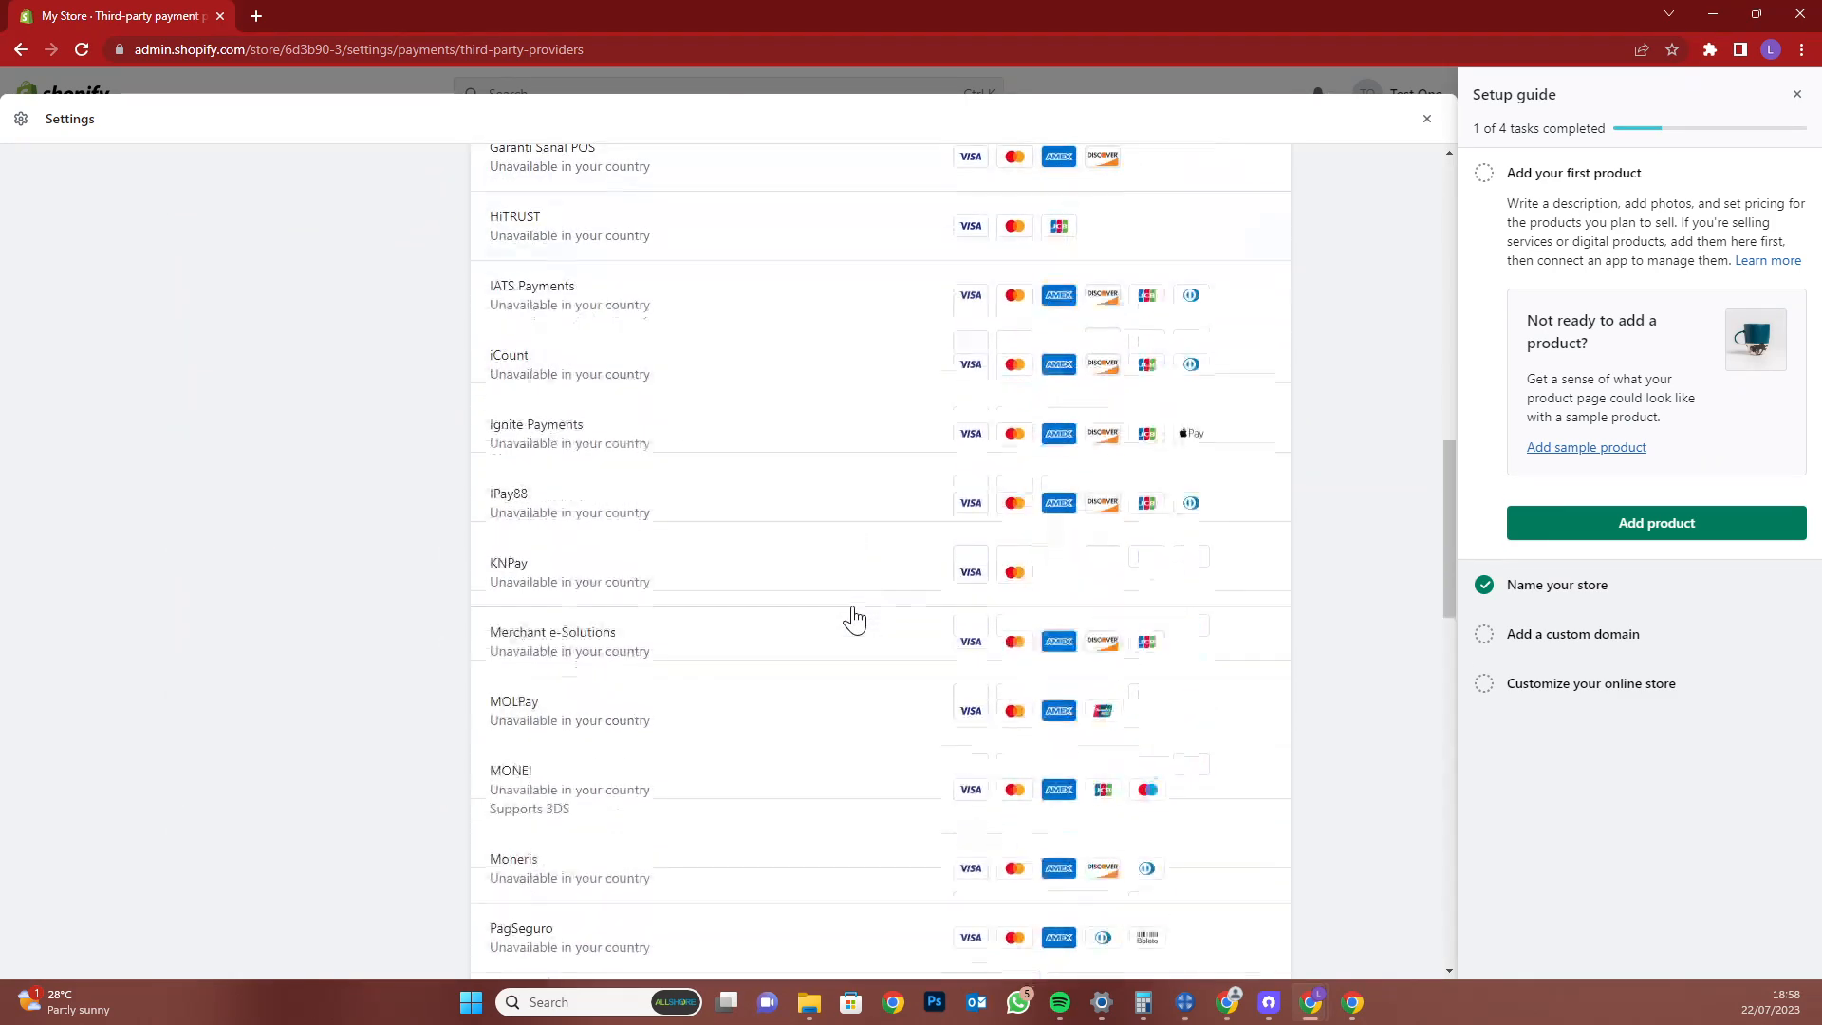
scroll(853, 619, down, 15)
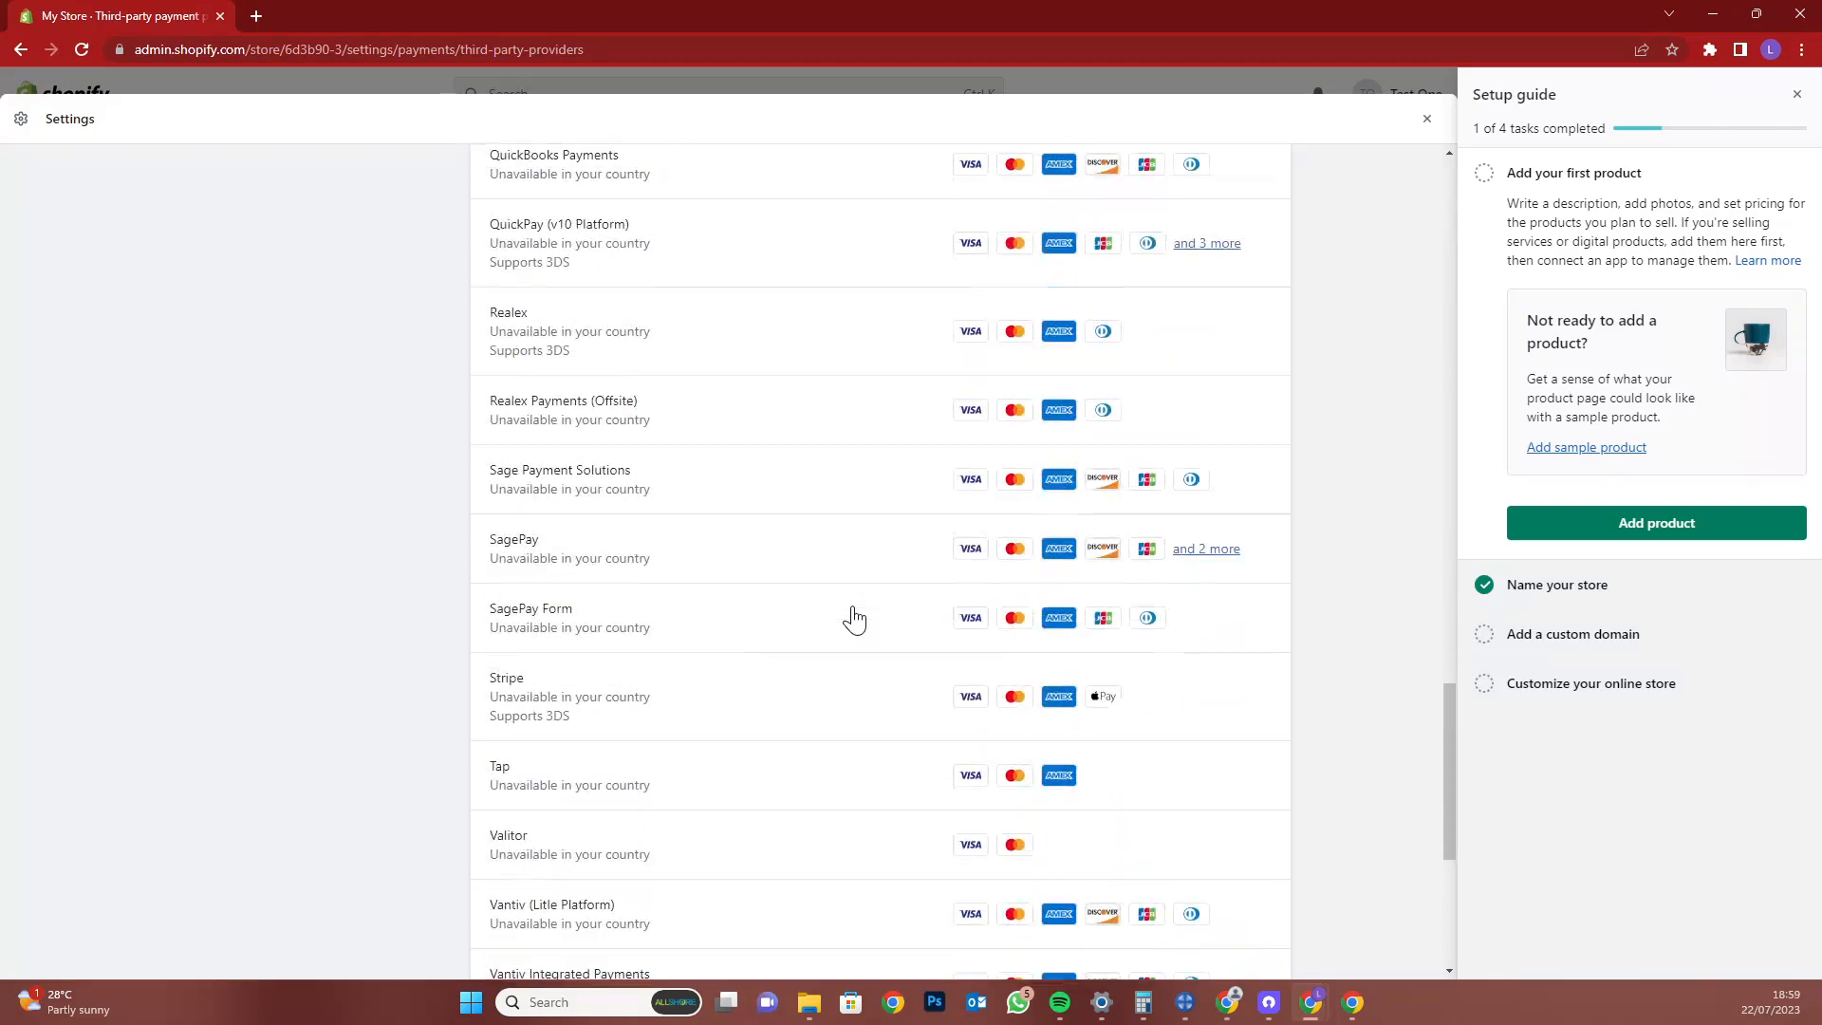
scroll(854, 619, up, 20)
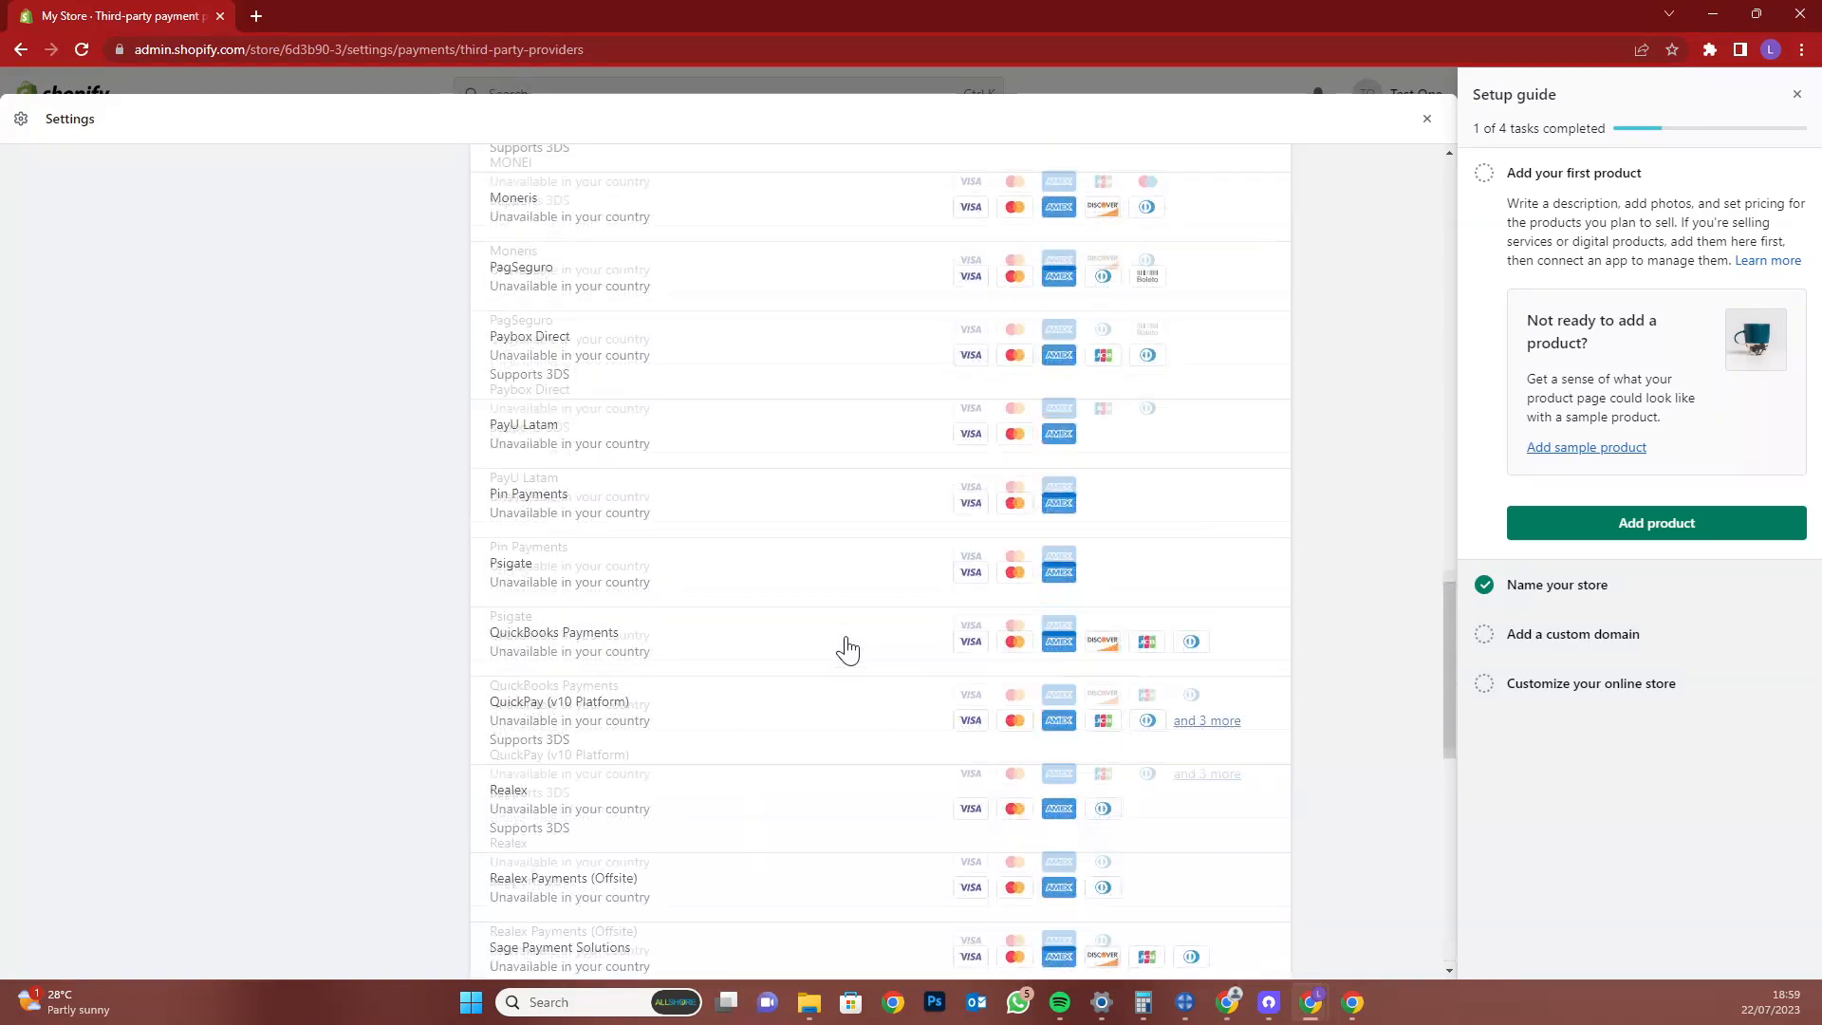
scroll(847, 651, up, 15)
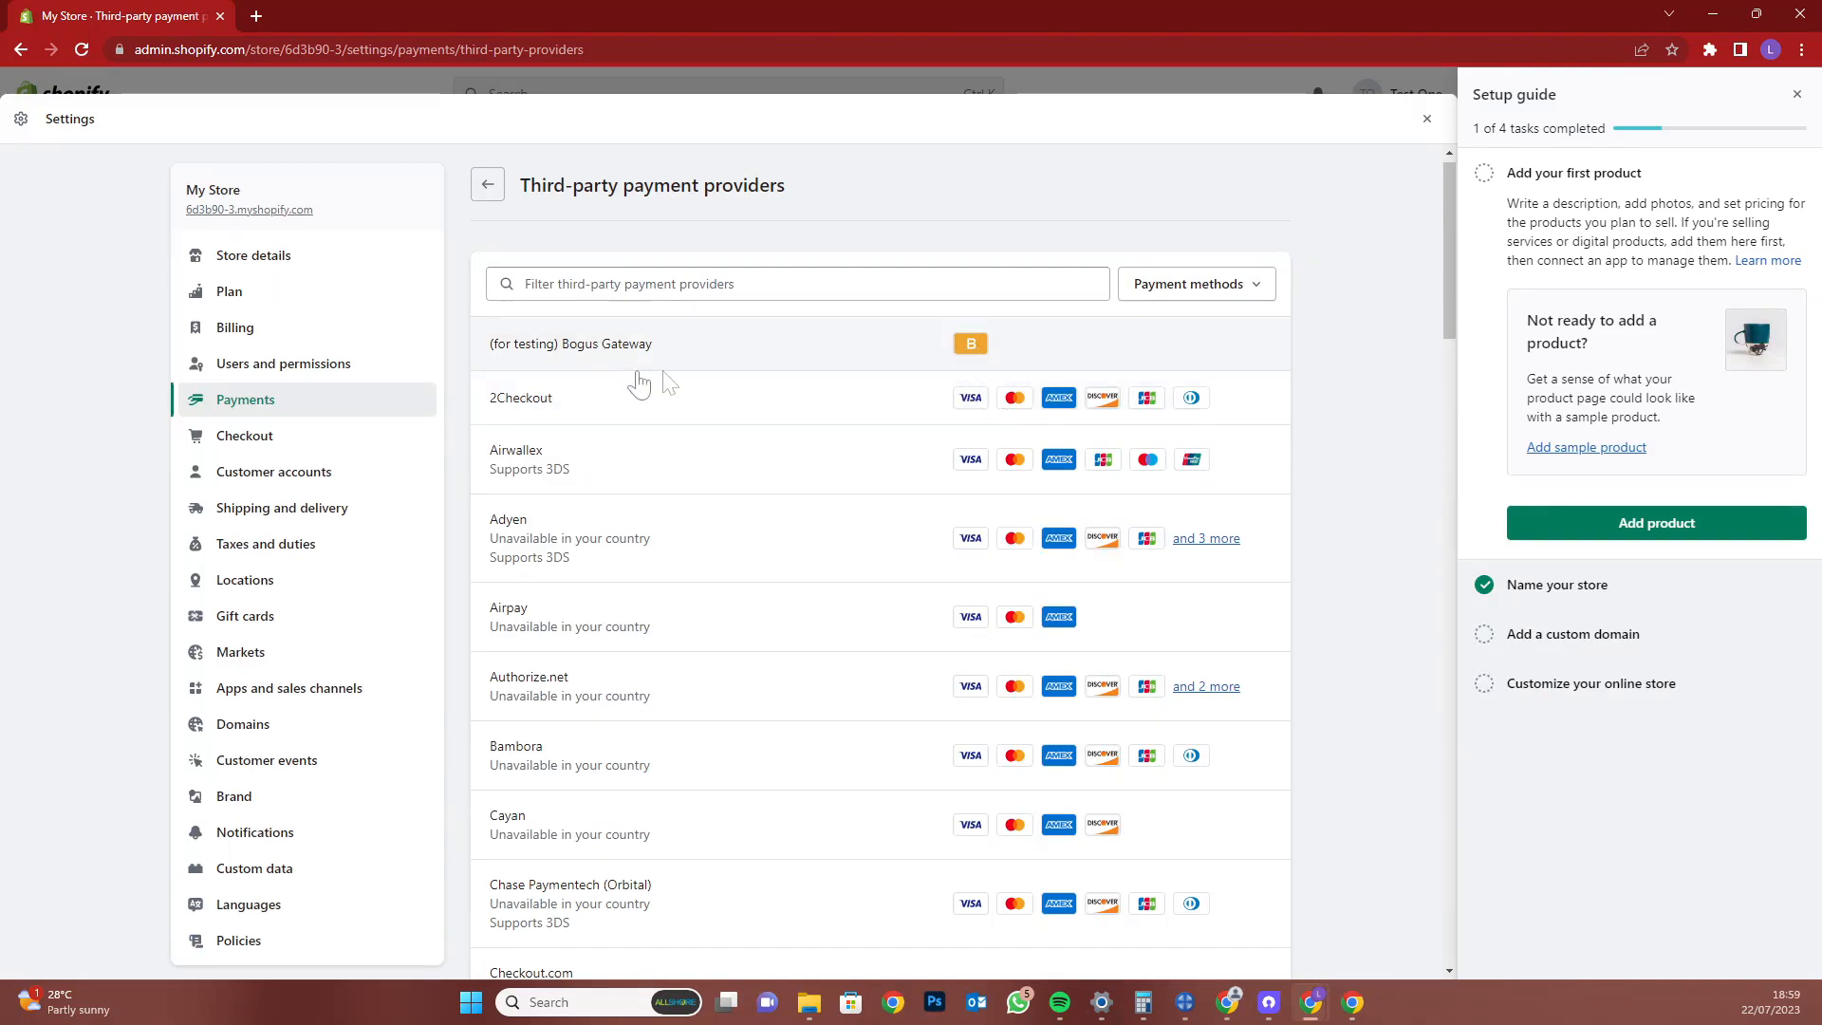
Review the (for testing) Bogus Gateway's test codes and activate it
click(718, 358)
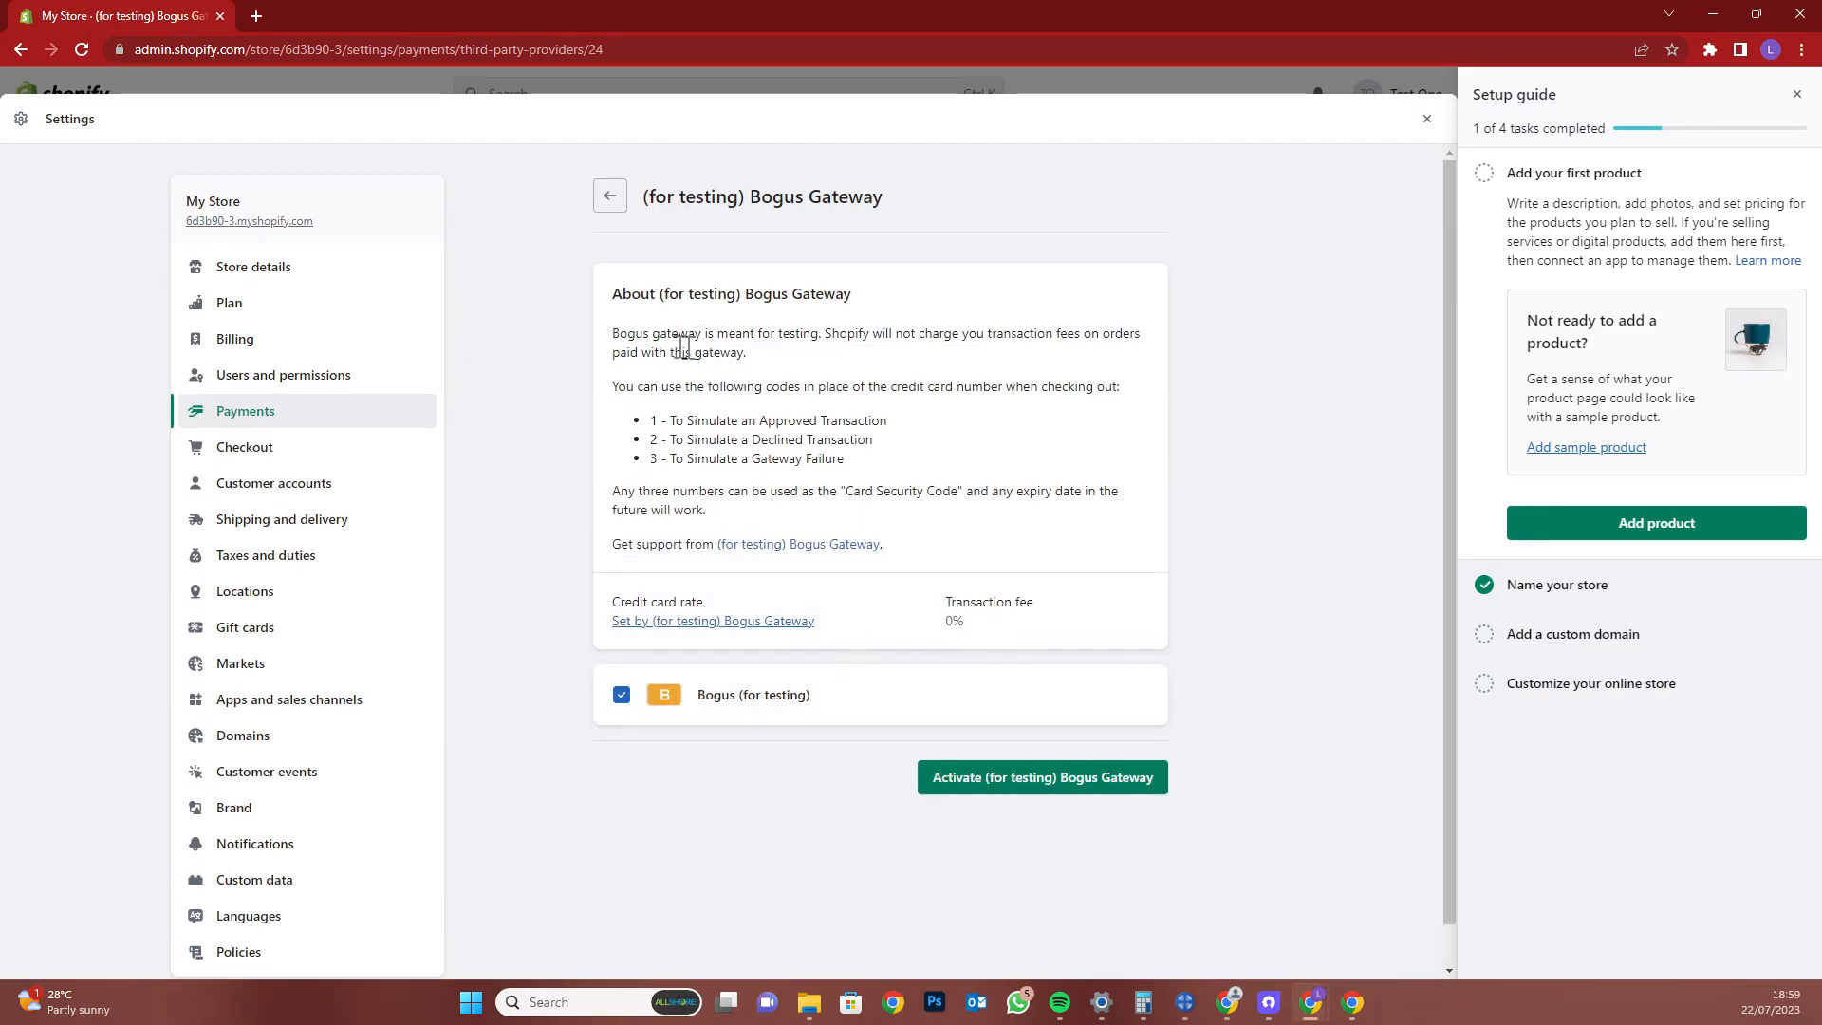
triple_click(677, 346)
double_click(786, 420)
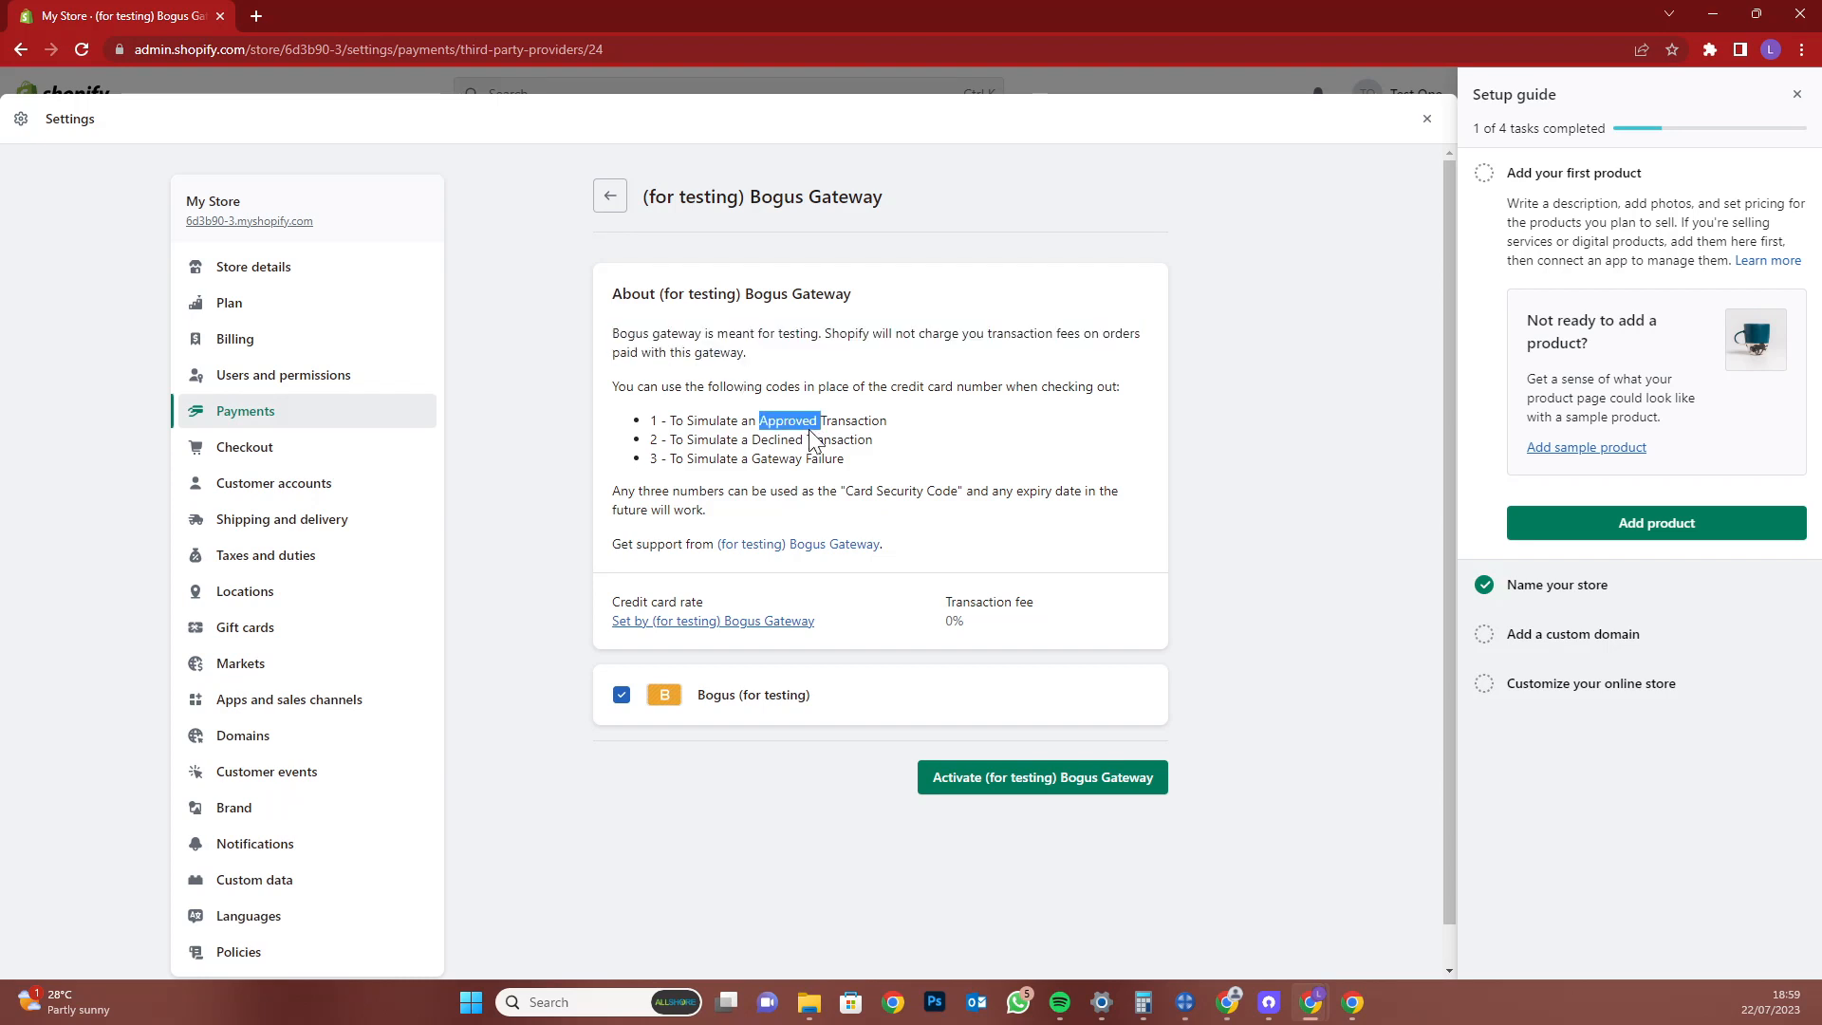
triple_click(863, 423)
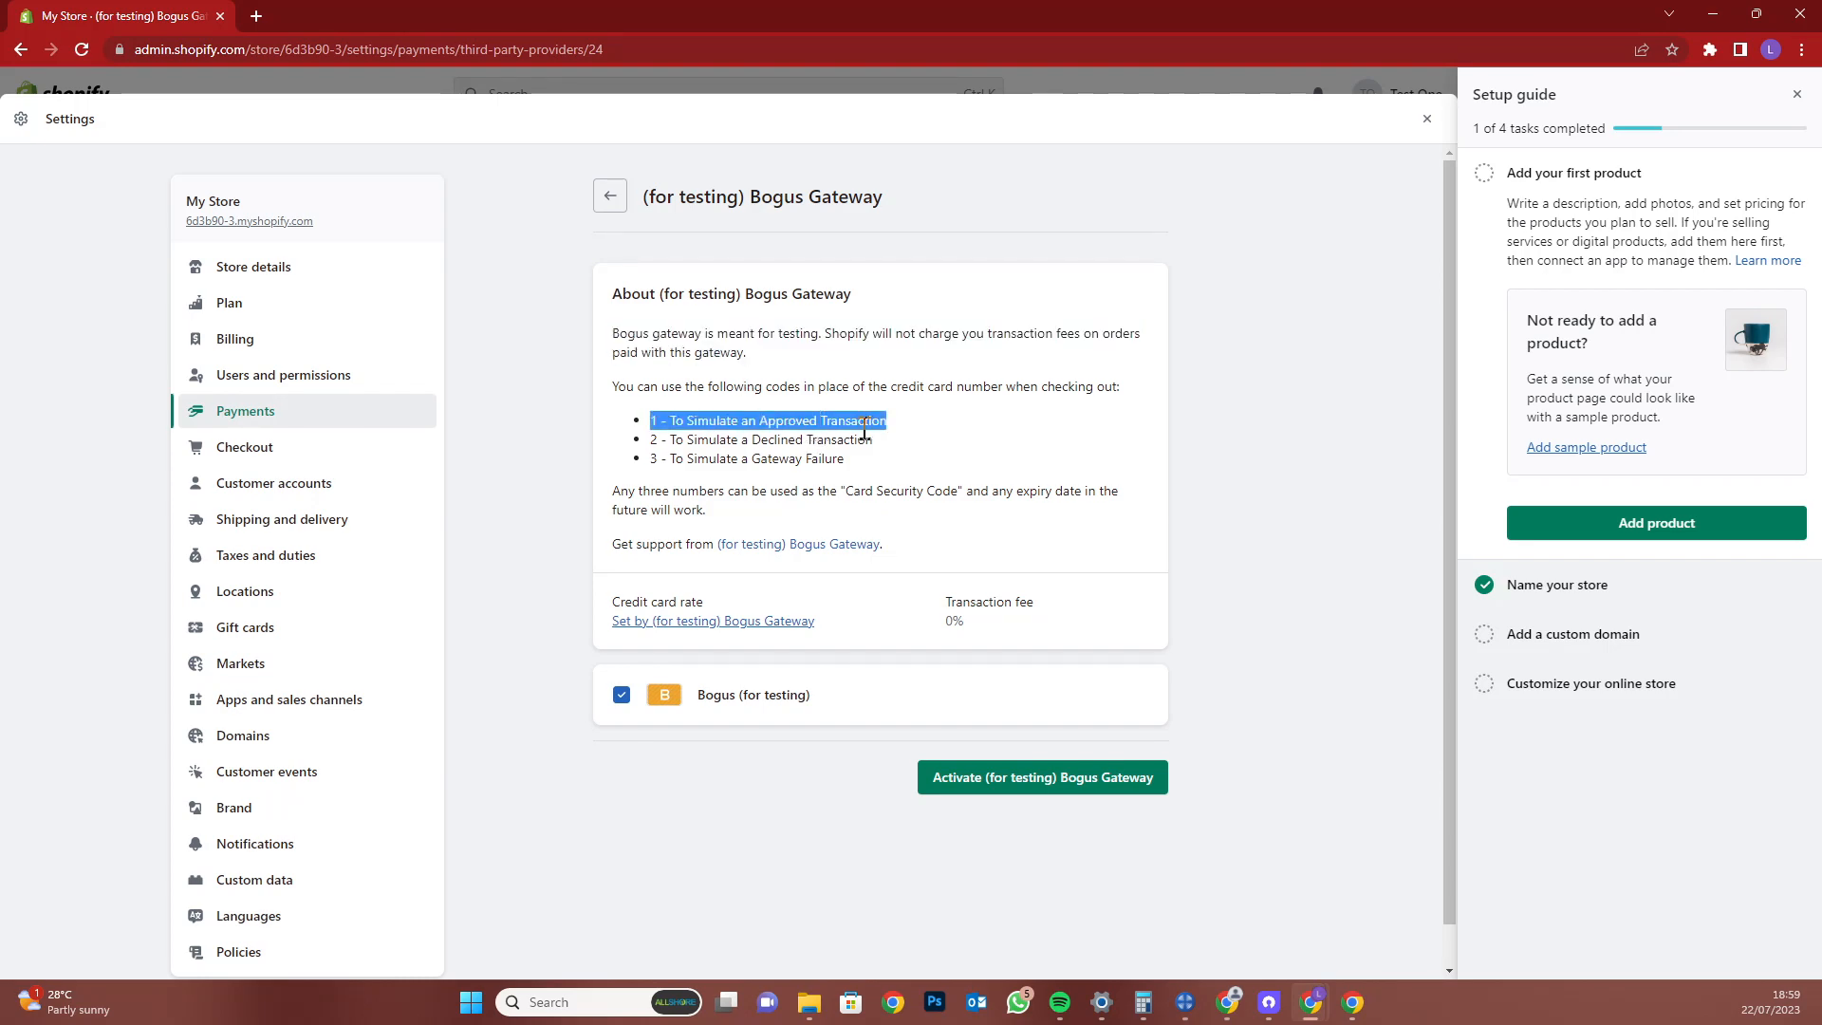
click(1113, 784)
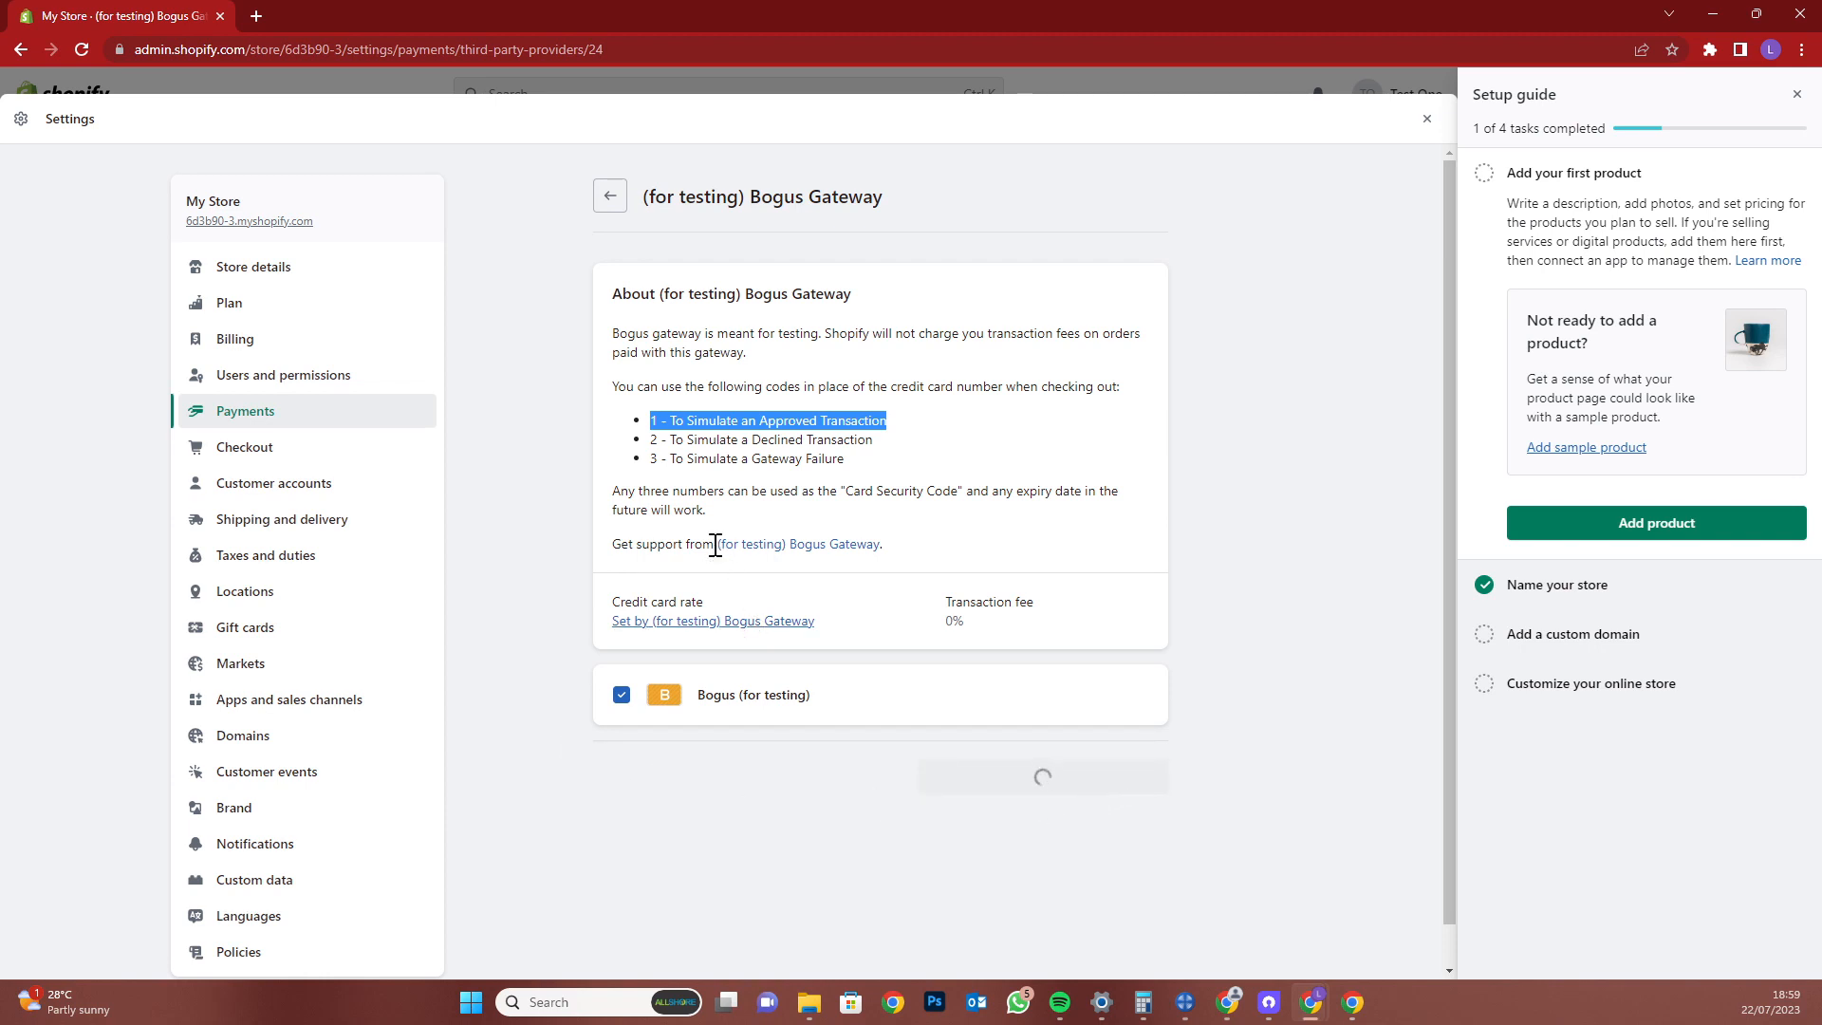
Scroll through Checkout settings to the note recommending pixels over scripts
click(332, 453)
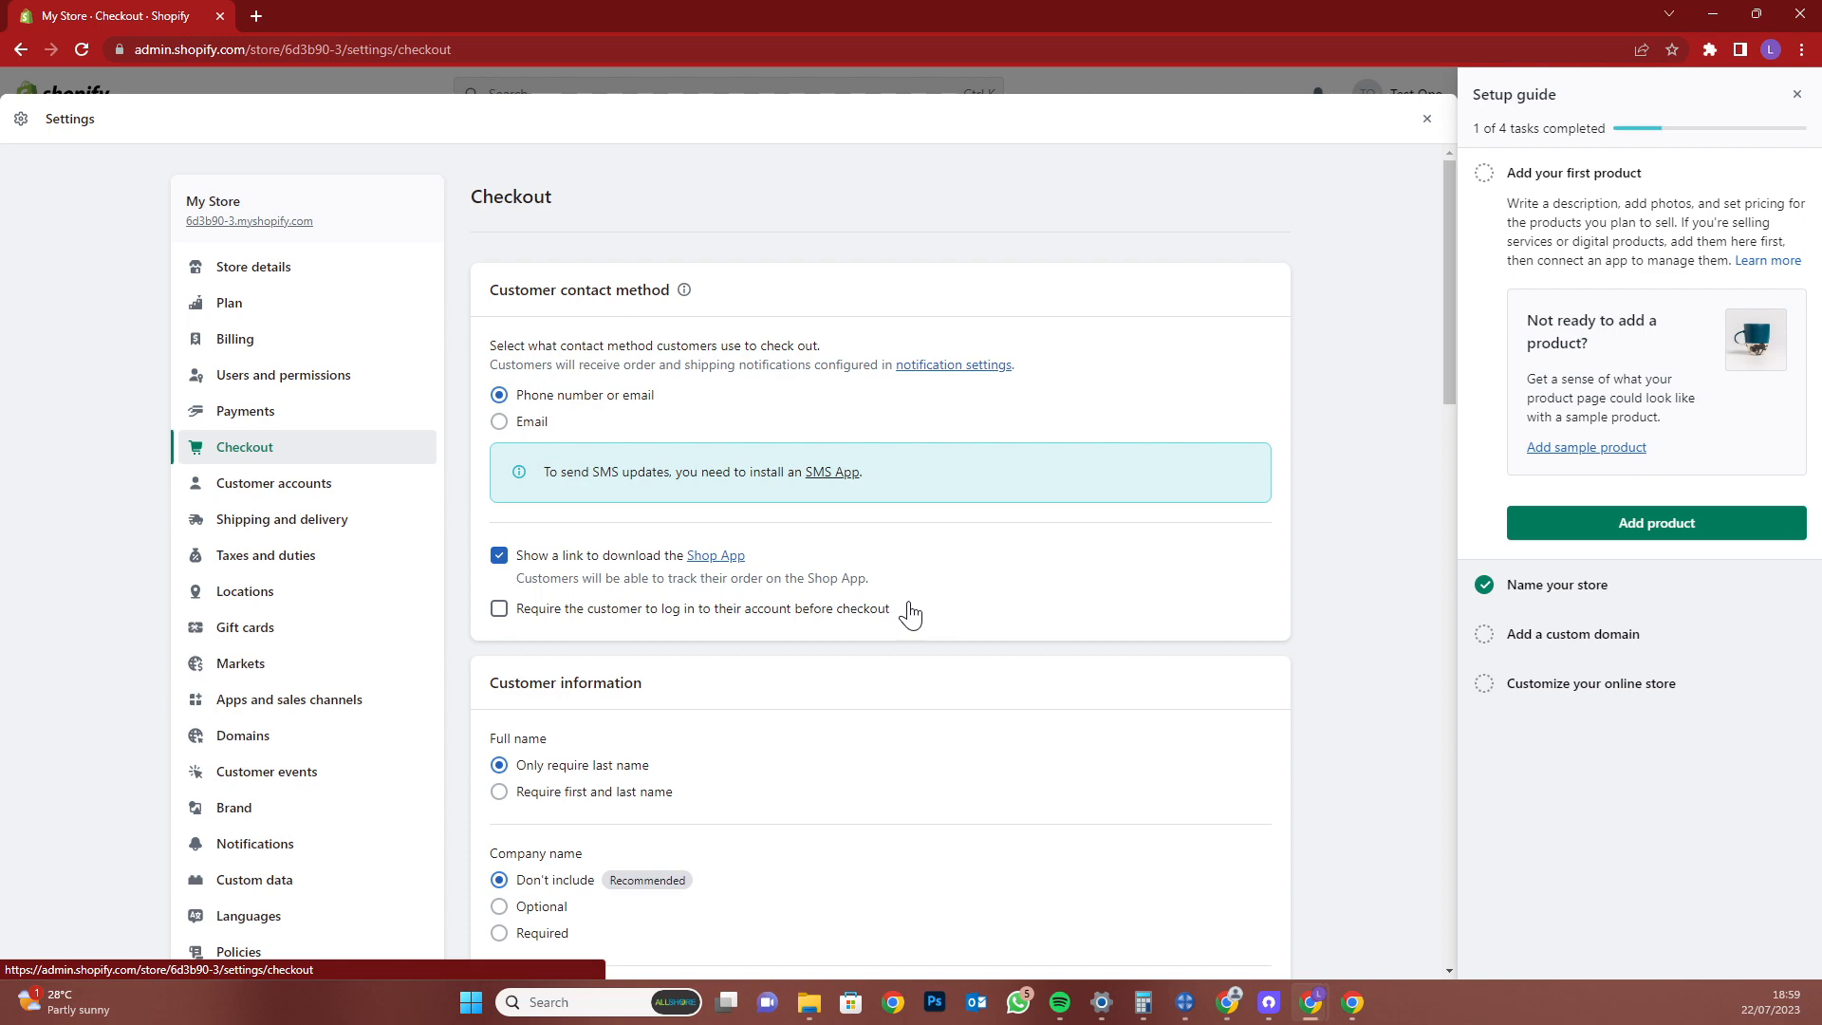
scroll(816, 641, down, 2)
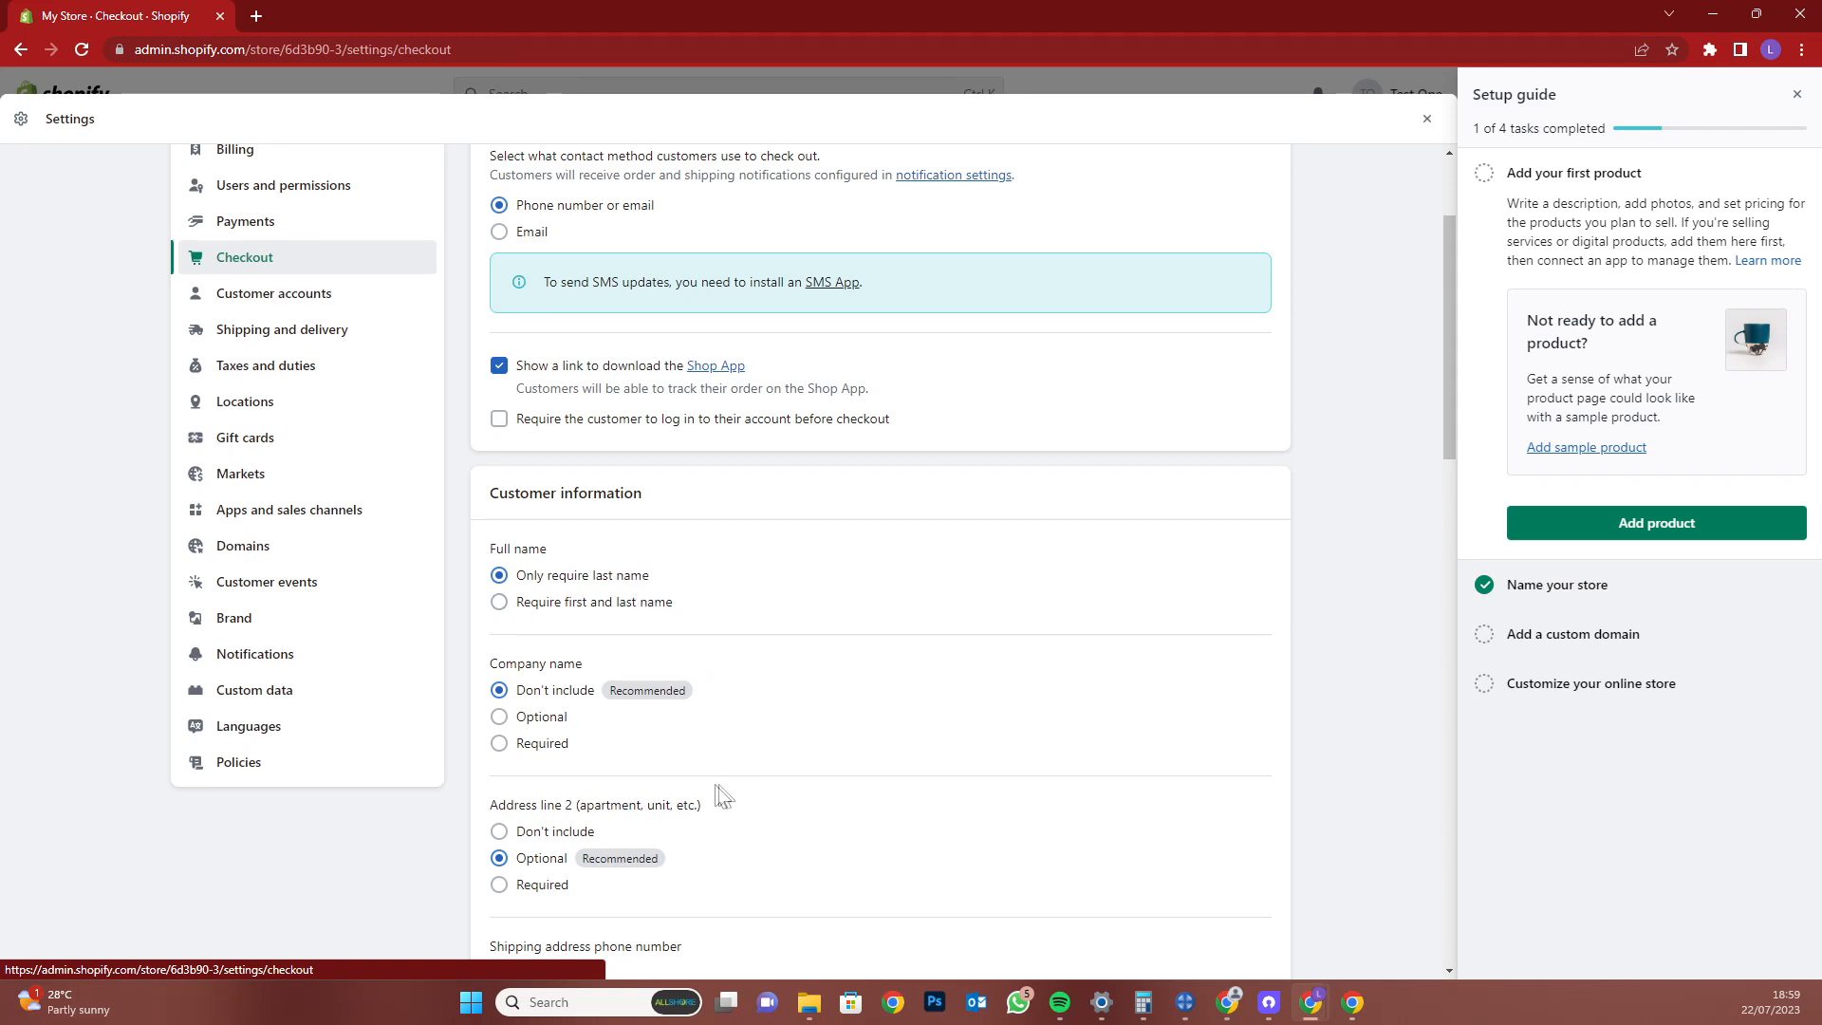
scroll(830, 776, down, 3)
scroll(1016, 708, down, 2)
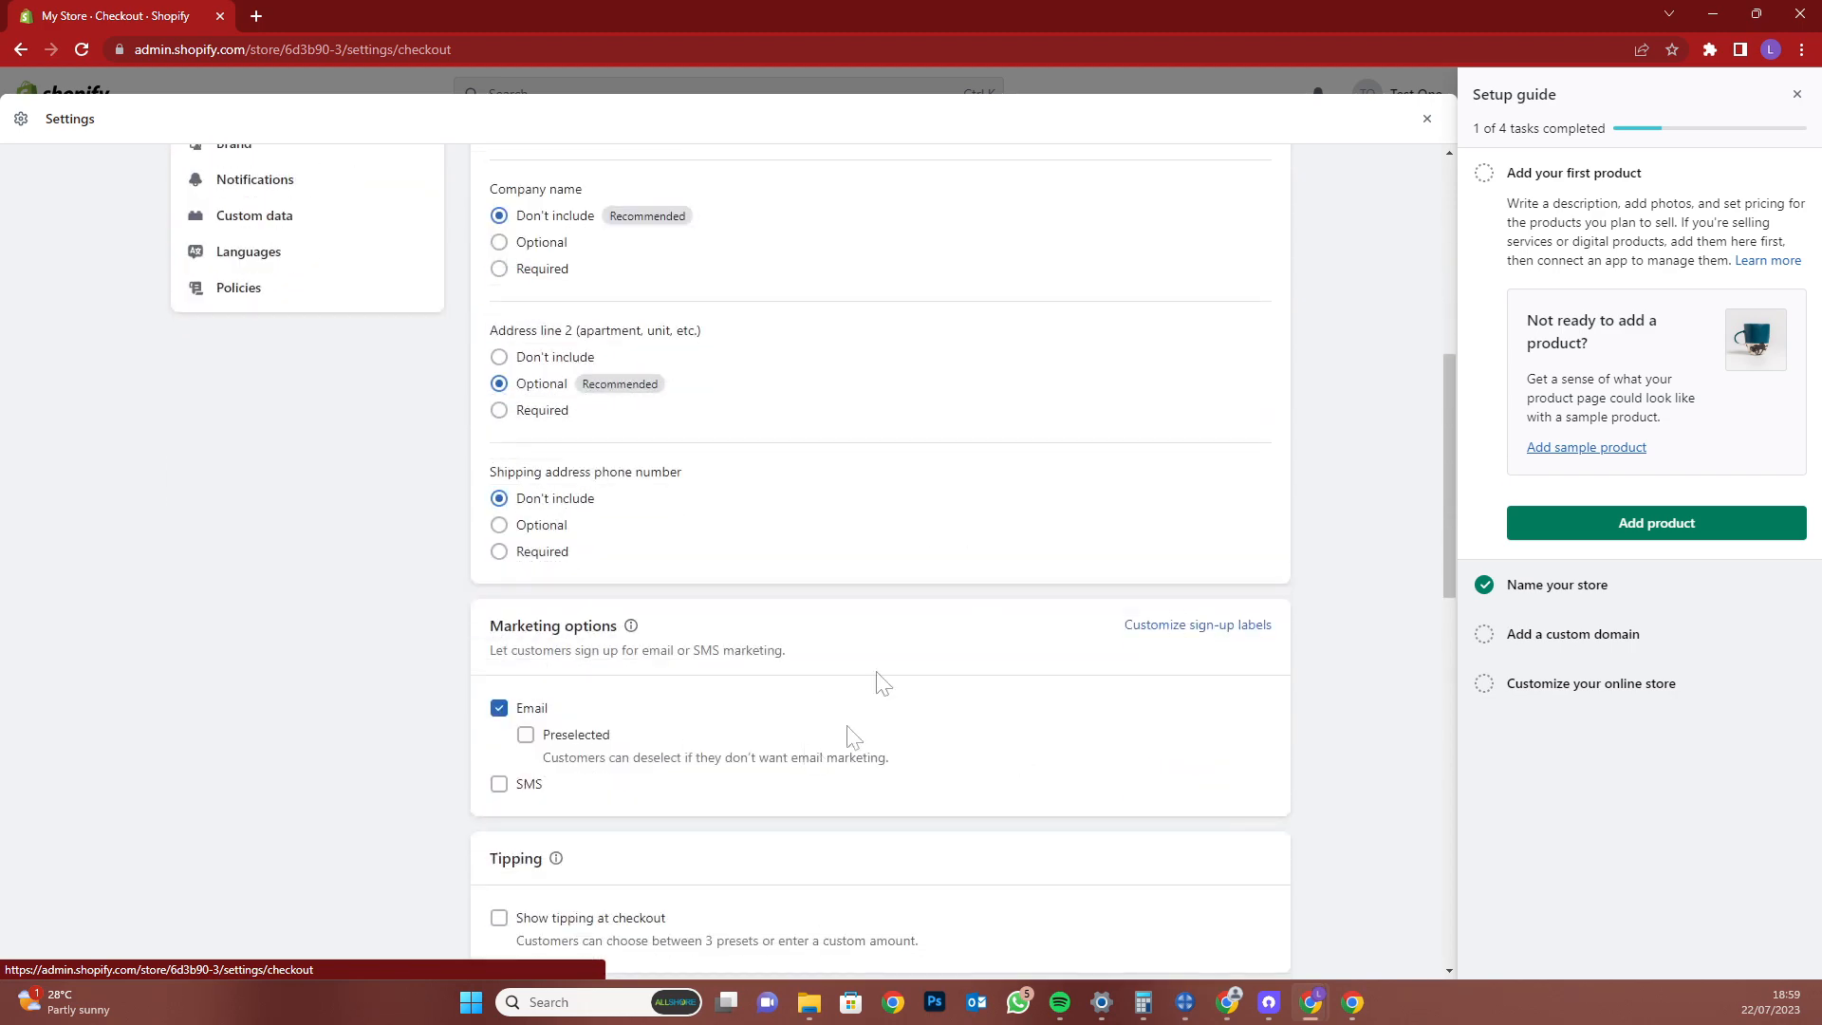
scroll(847, 737, down, 3)
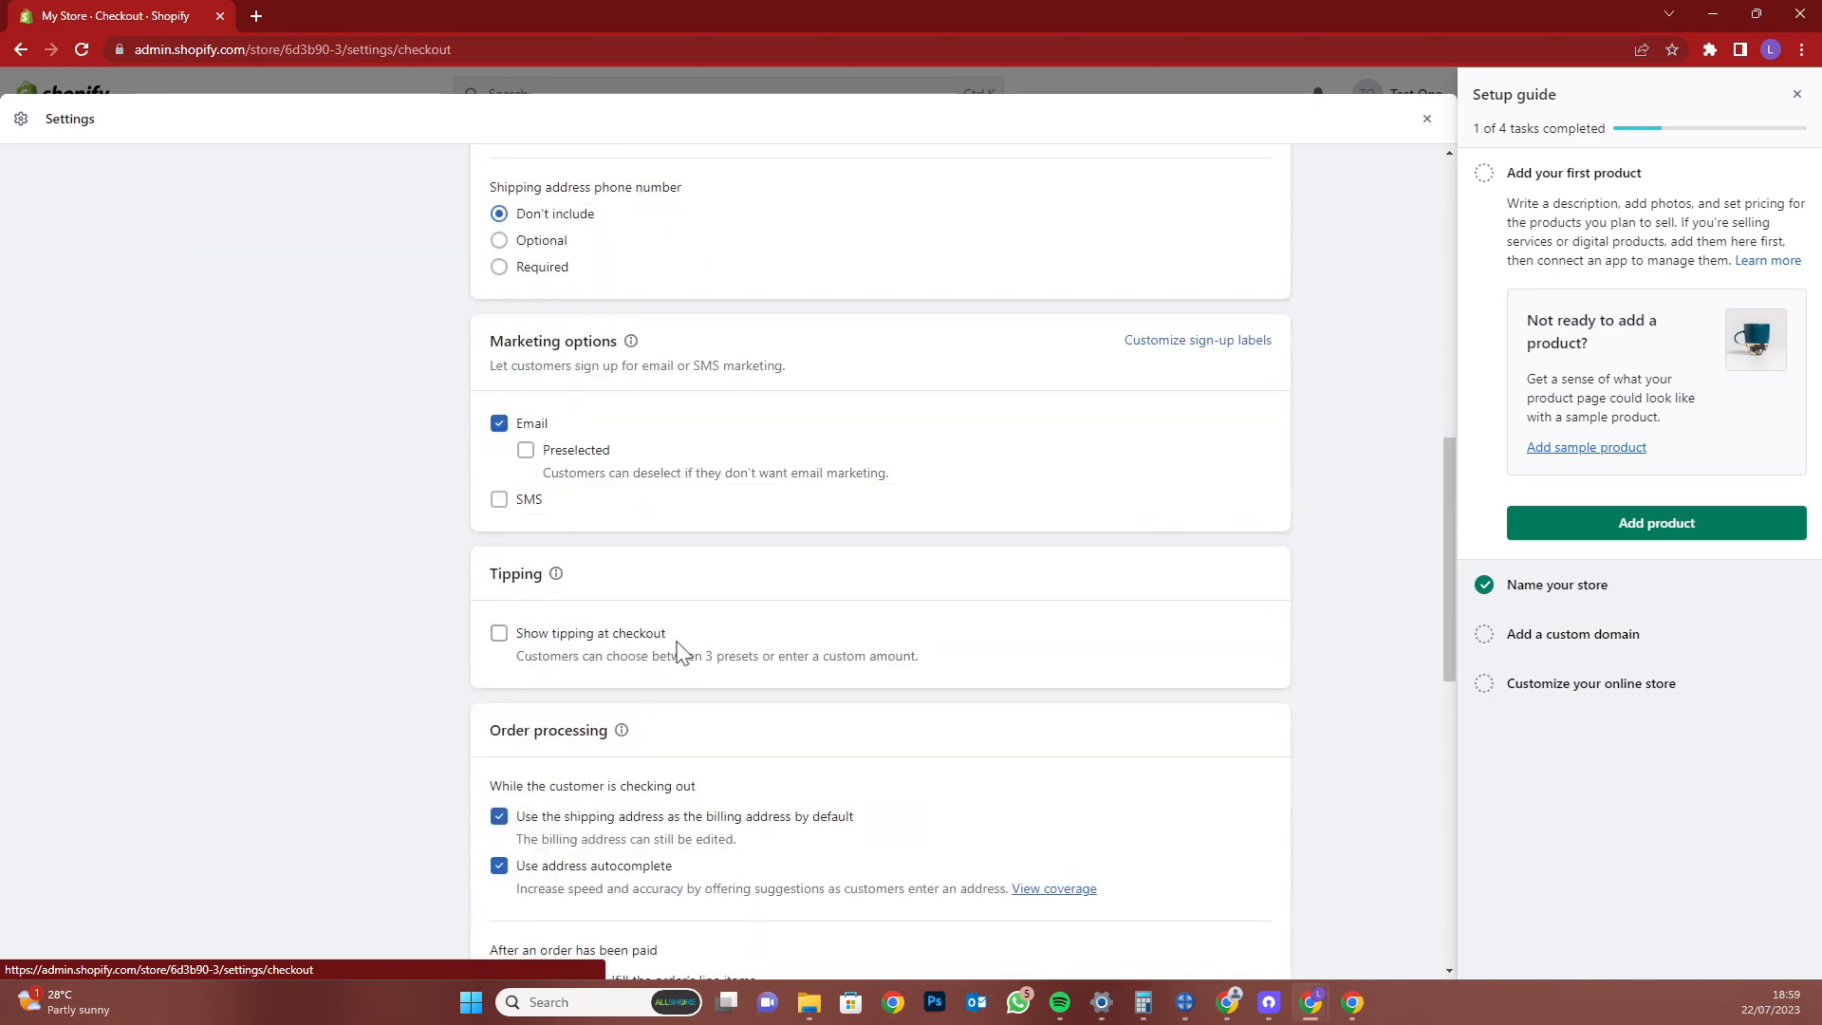
scroll(1038, 679, down, 5)
scroll(1043, 680, down, 2)
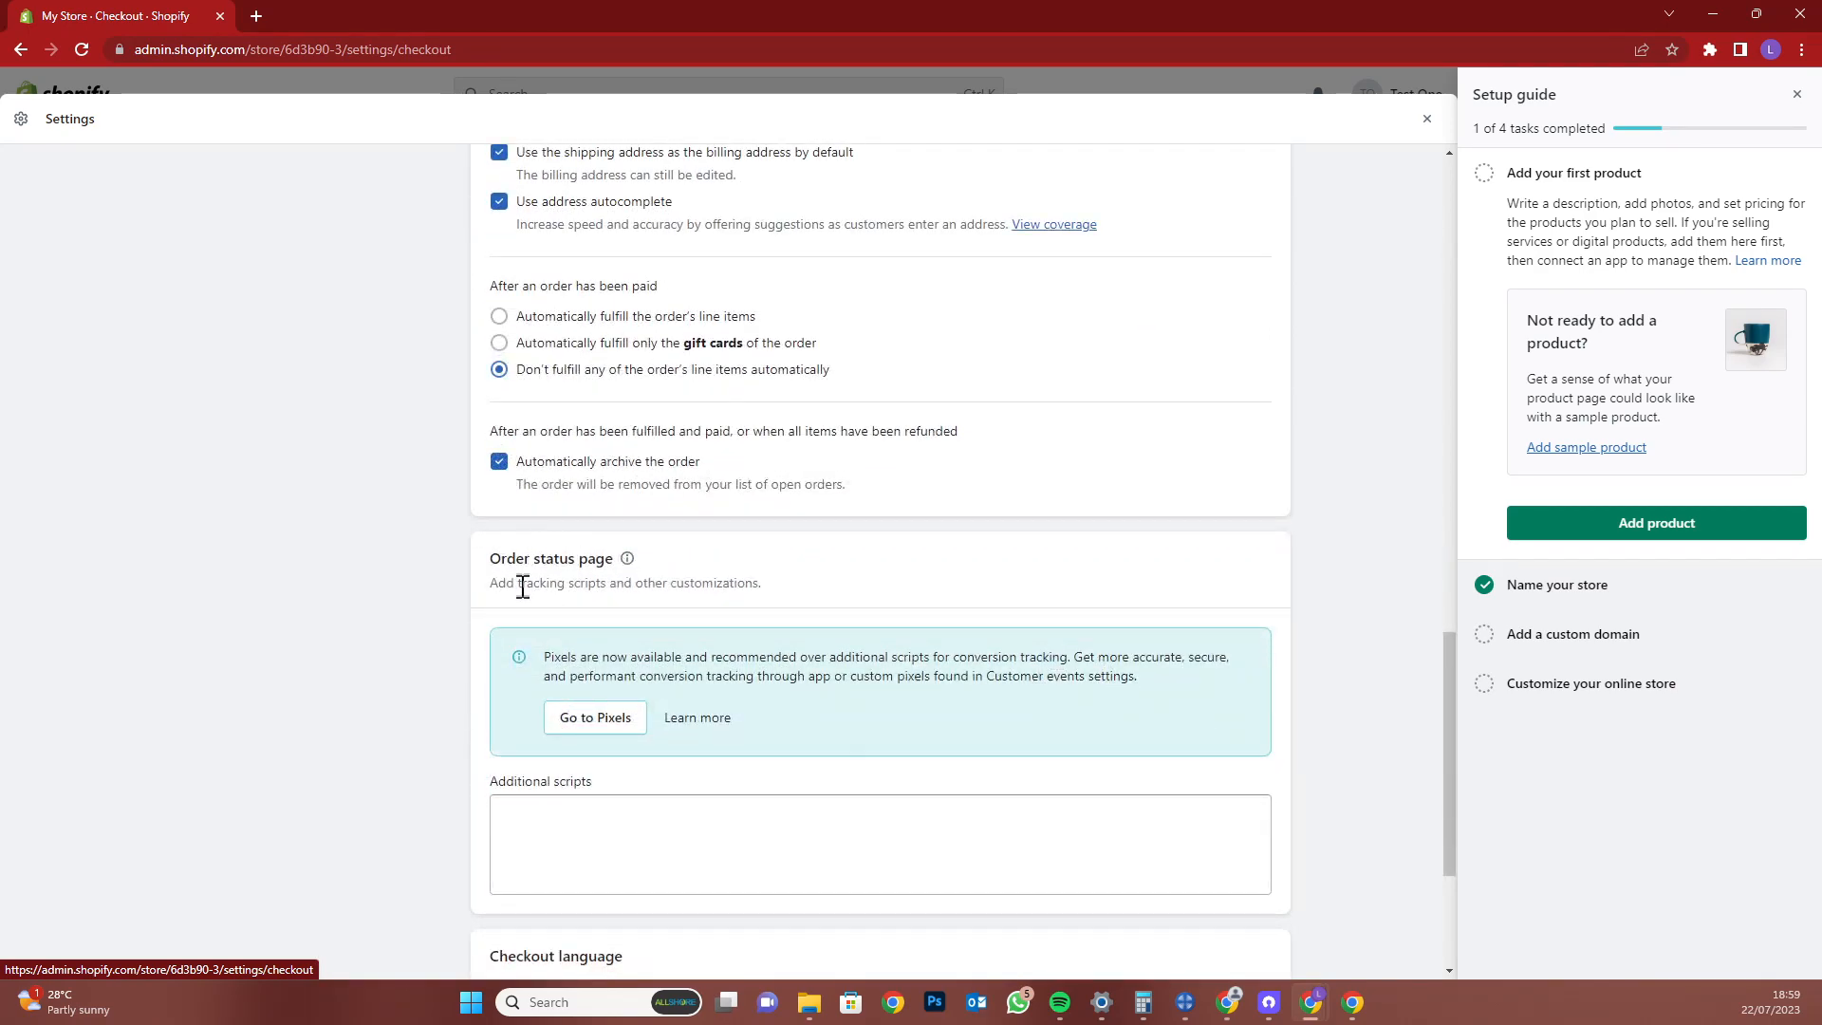
drag(629, 659, 1003, 671)
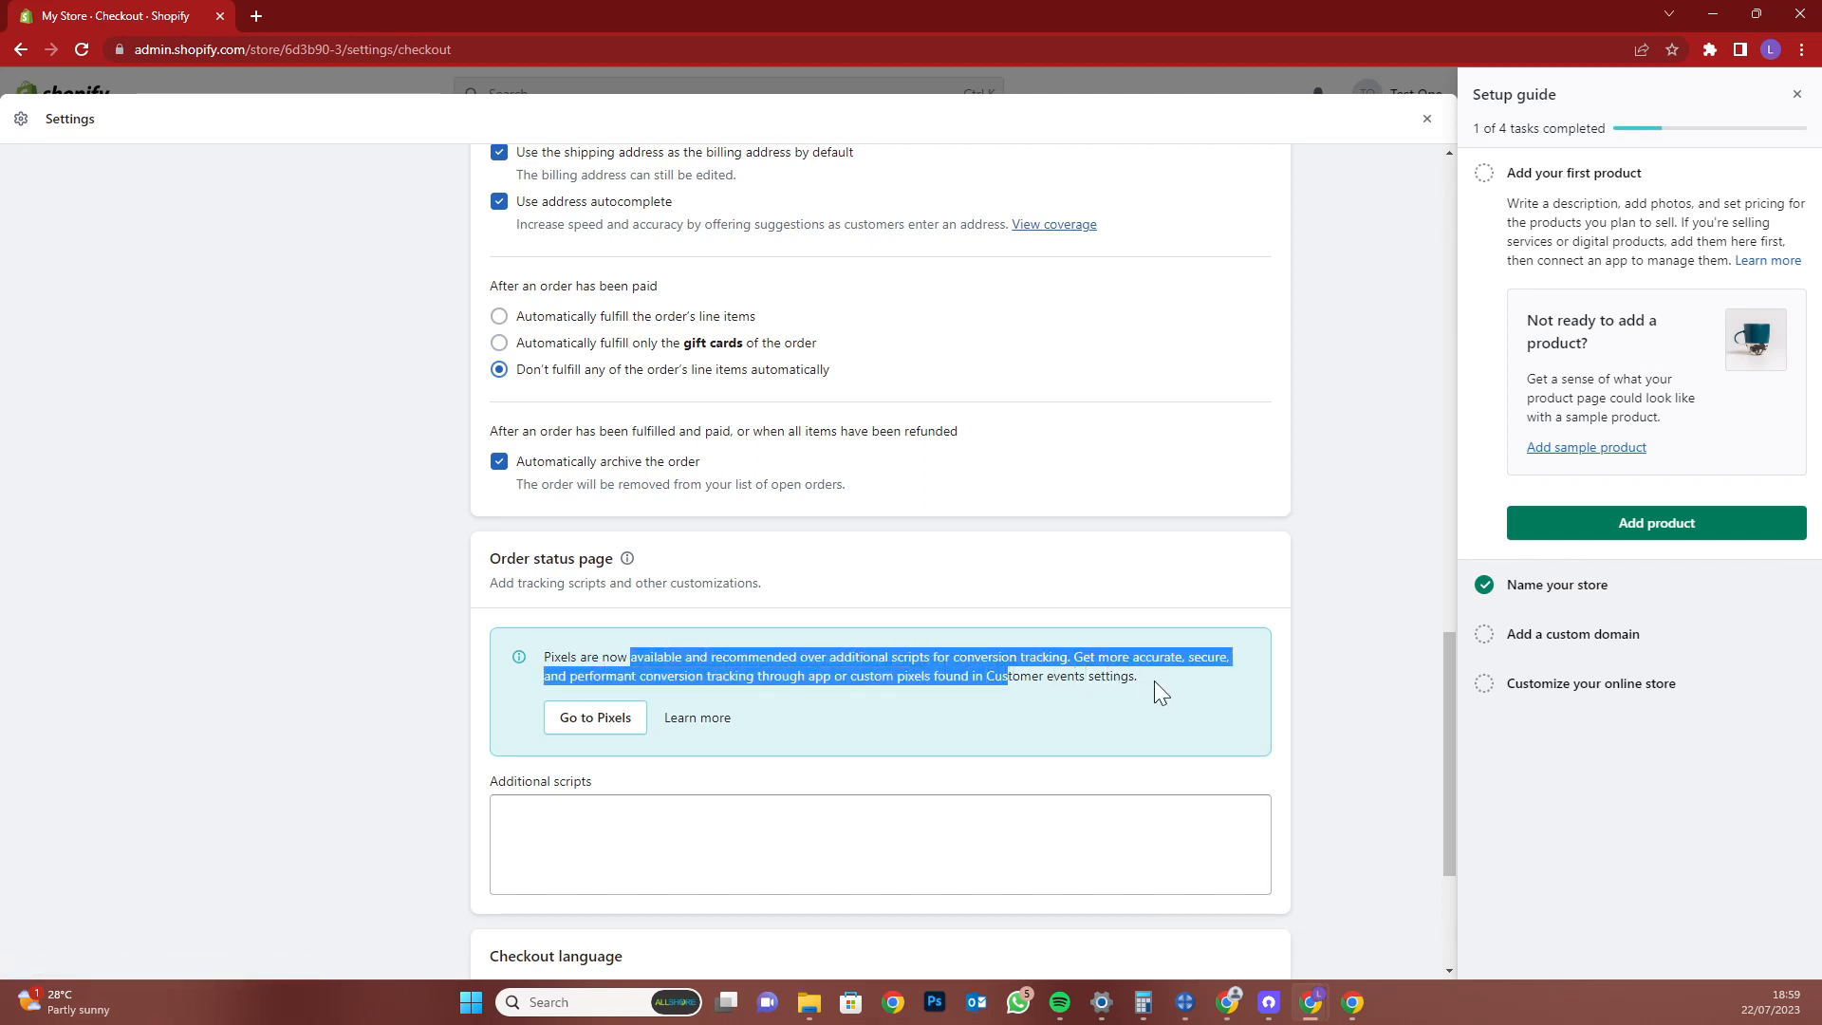
Bring up Pixels in a new tab, then return to Checkout and scroll to the top
click(596, 717)
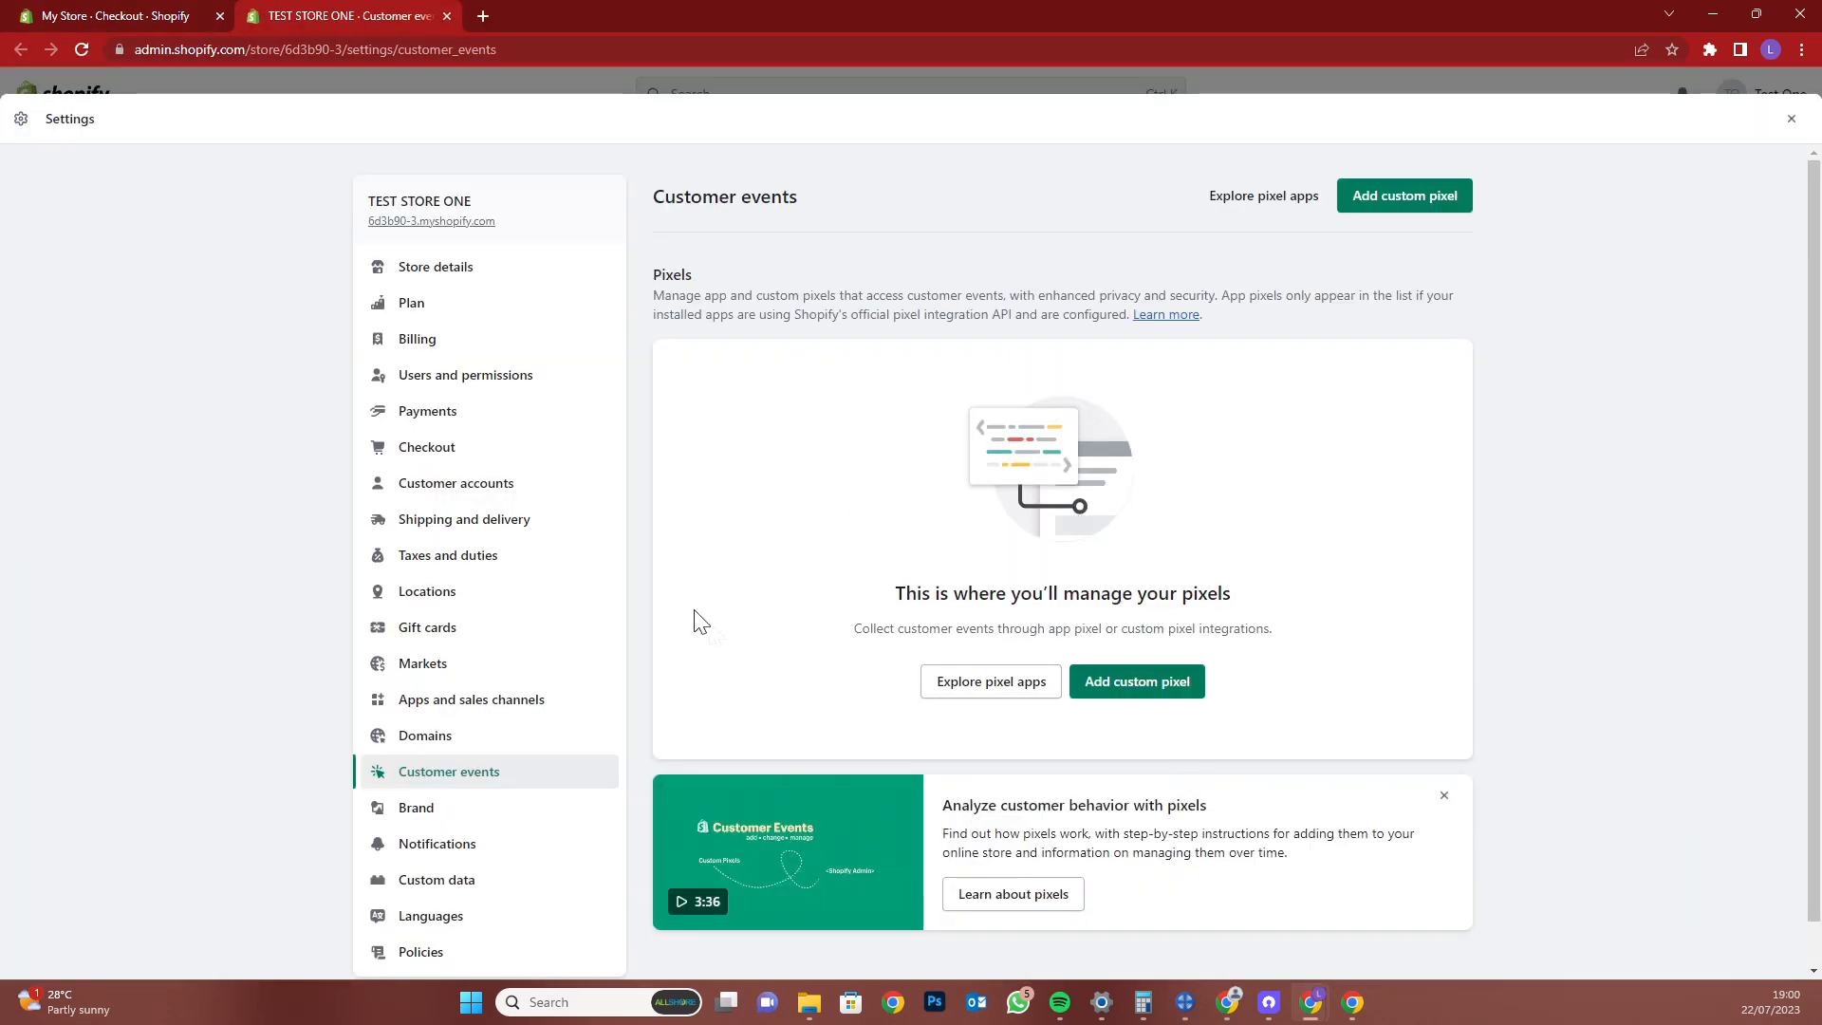
click(119, 16)
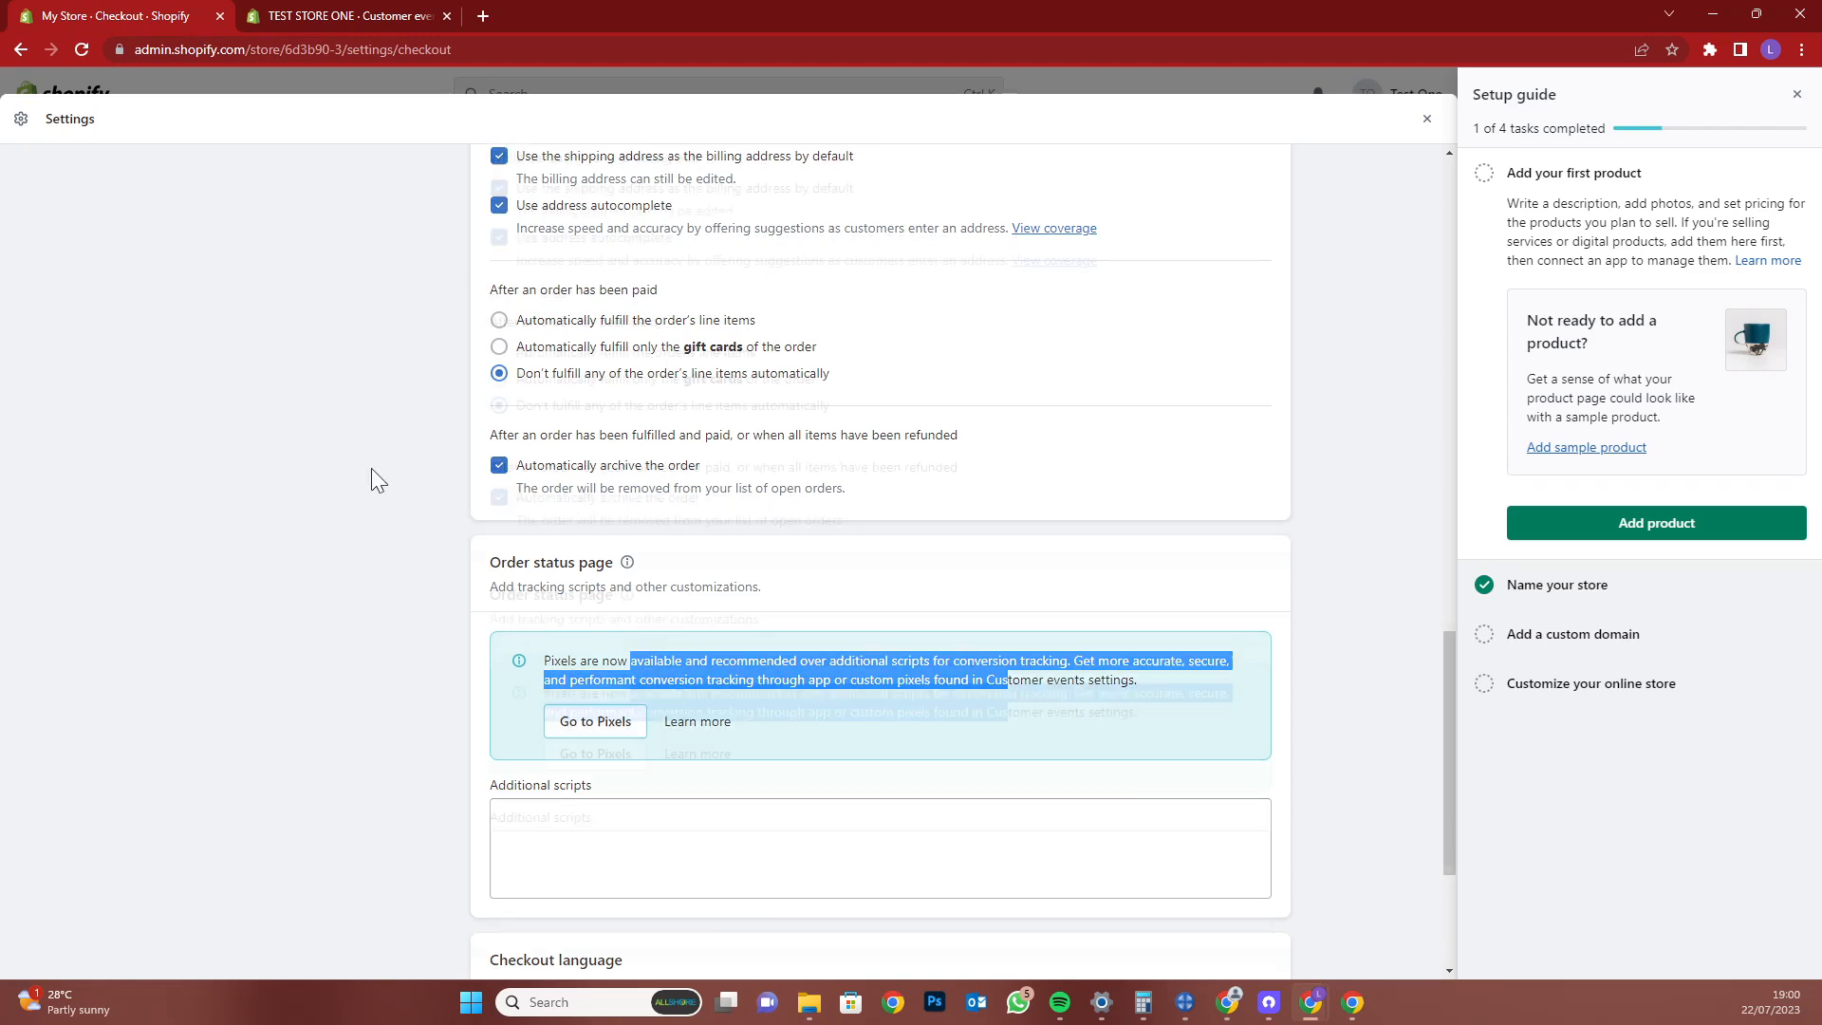
scroll(372, 468, up, 10)
scroll(372, 468, up, 3)
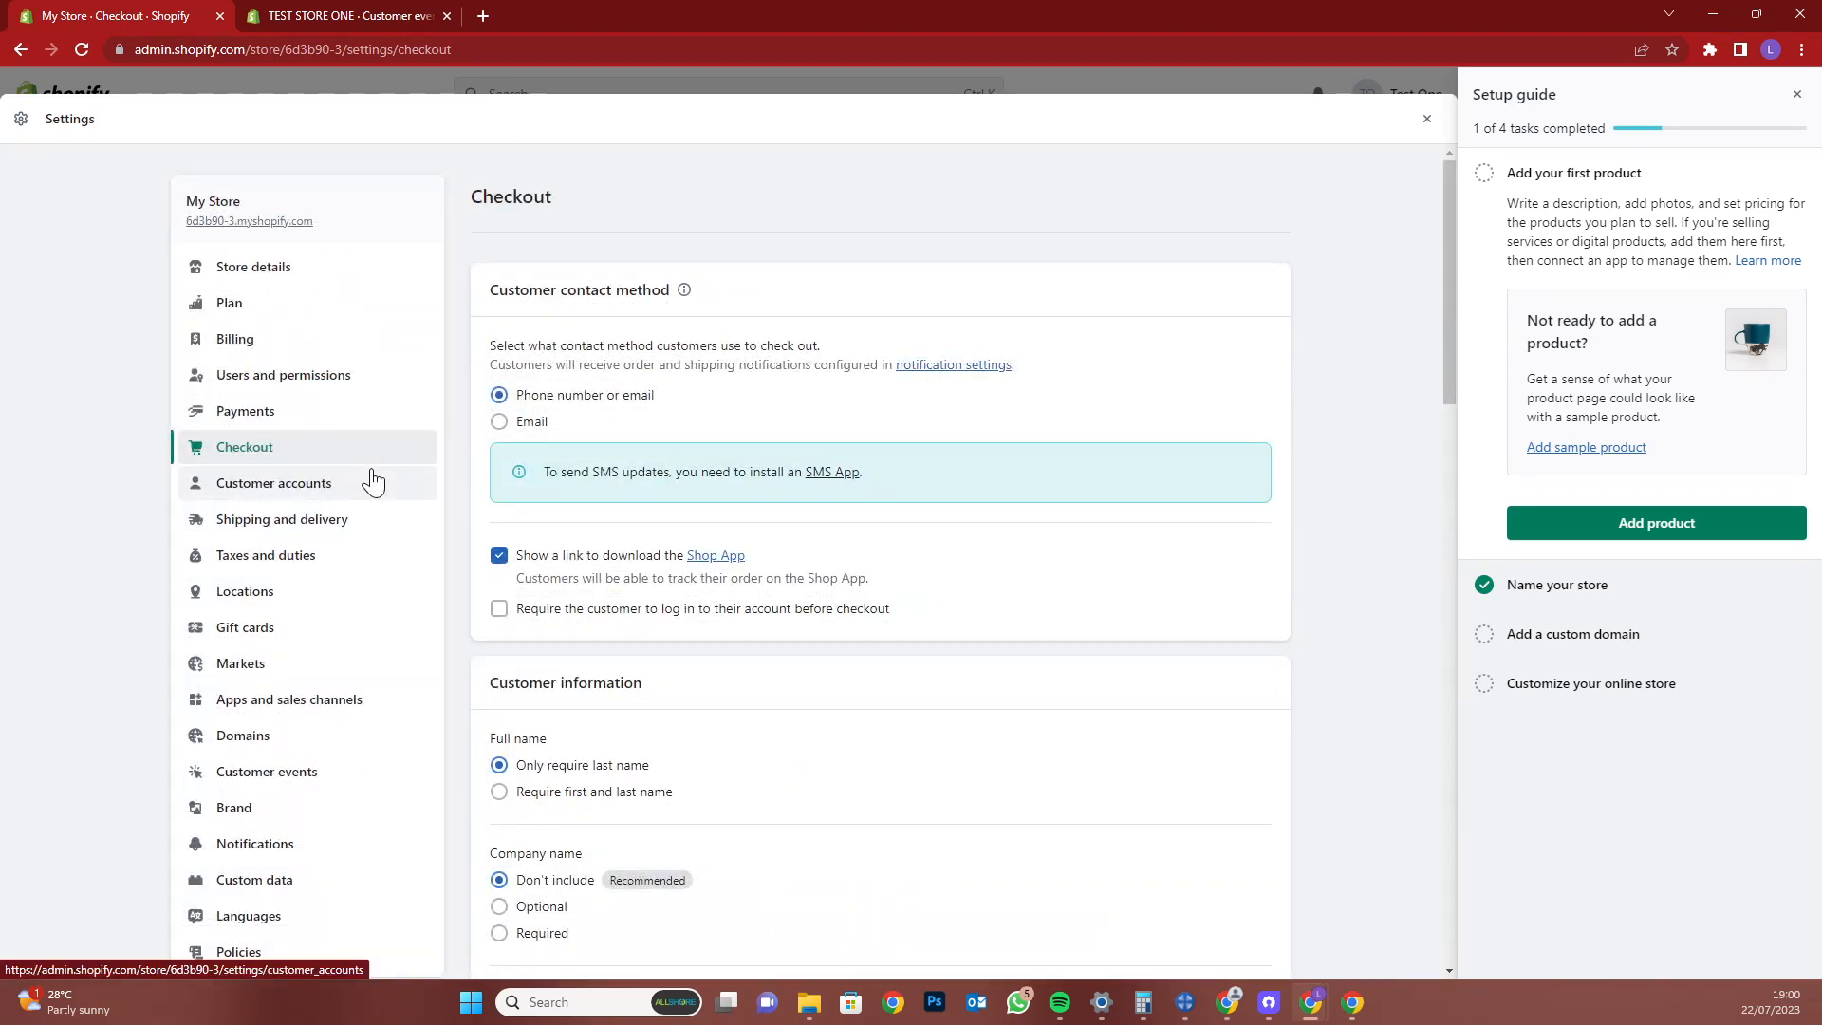
Review Customer accounts settings, showing accounts hidden and version N/A
click(399, 493)
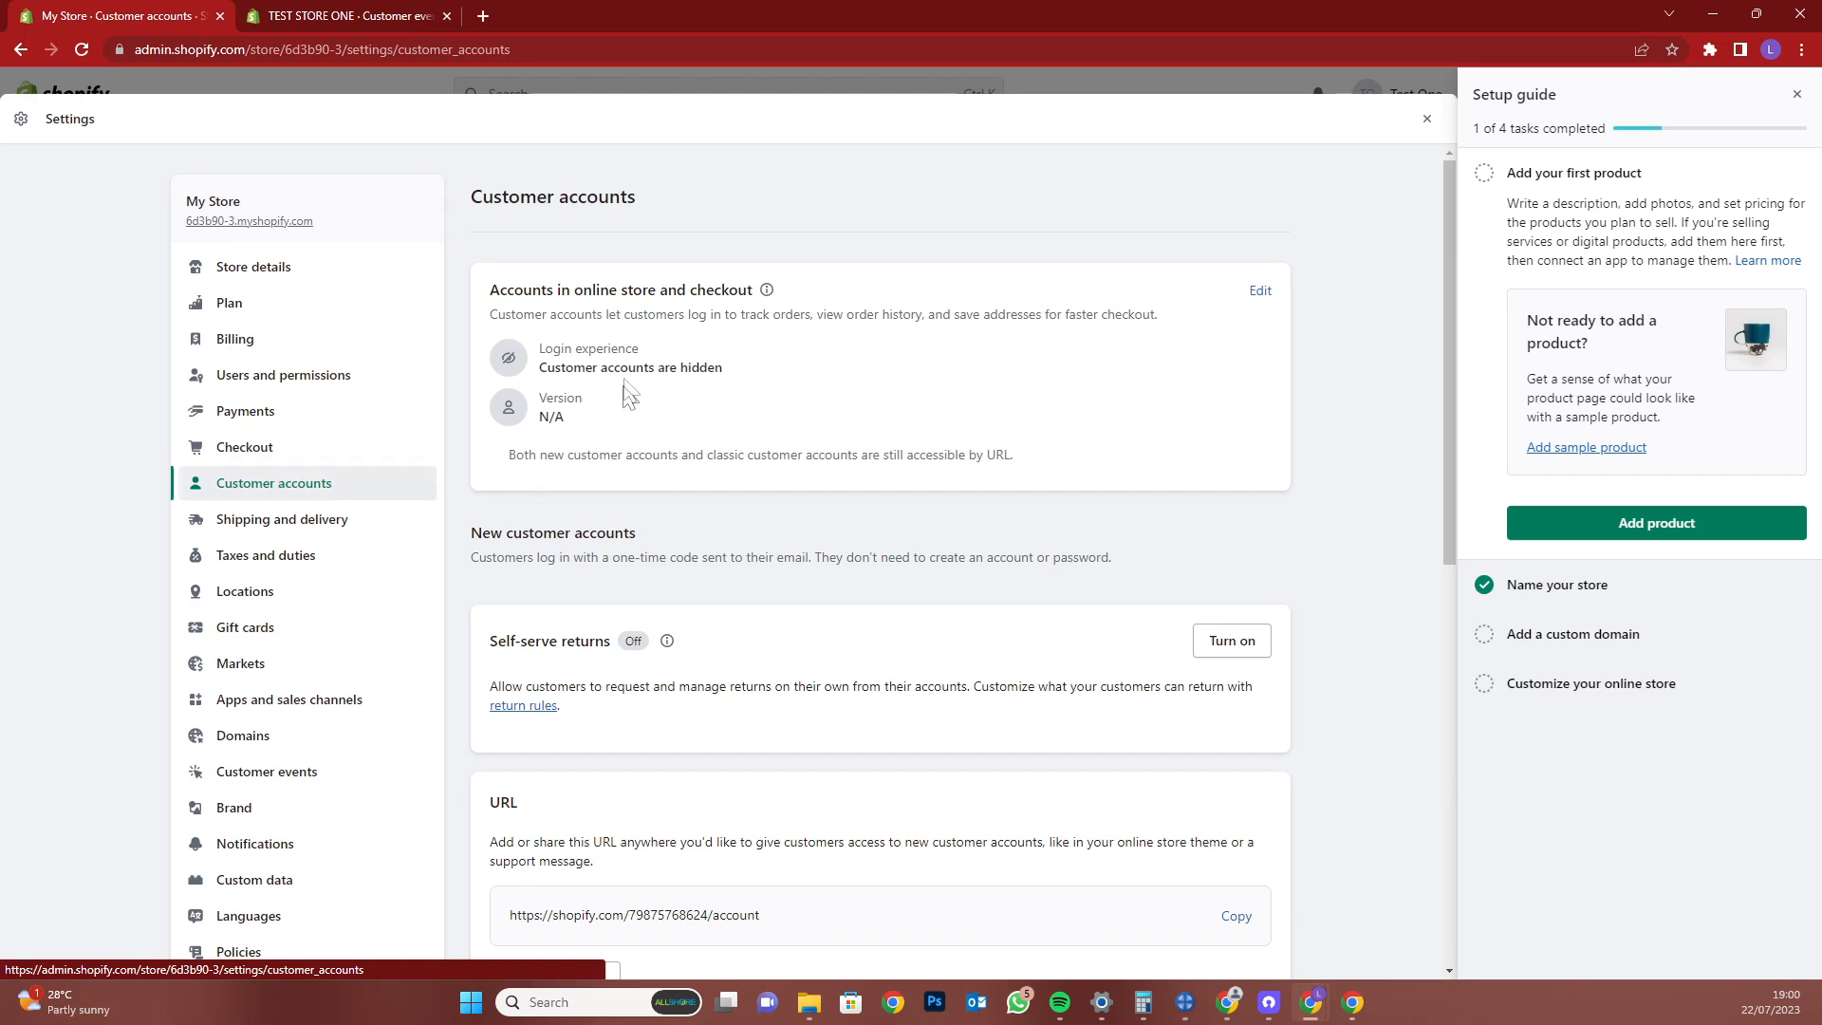
double_click(700, 370)
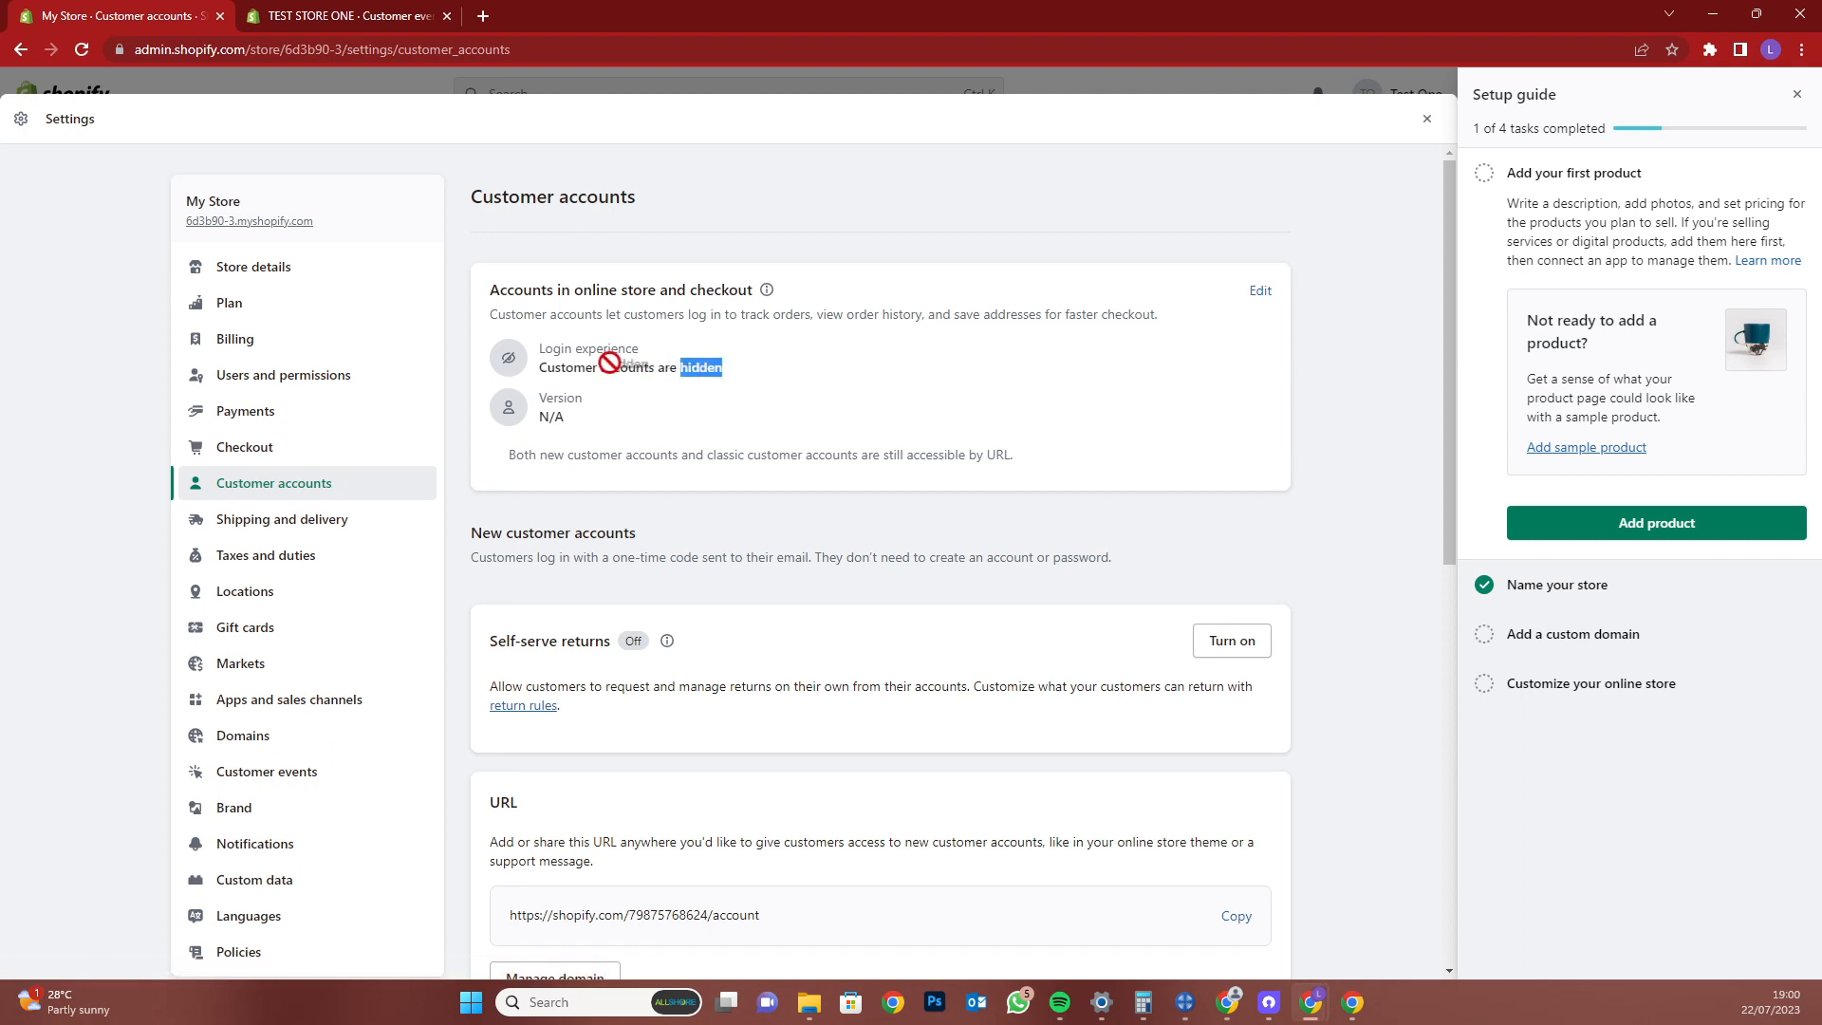
triple_click(584, 368)
double_click(550, 418)
Scroll through Shipping and delivery settings, then go to Taxes and duties
click(366, 522)
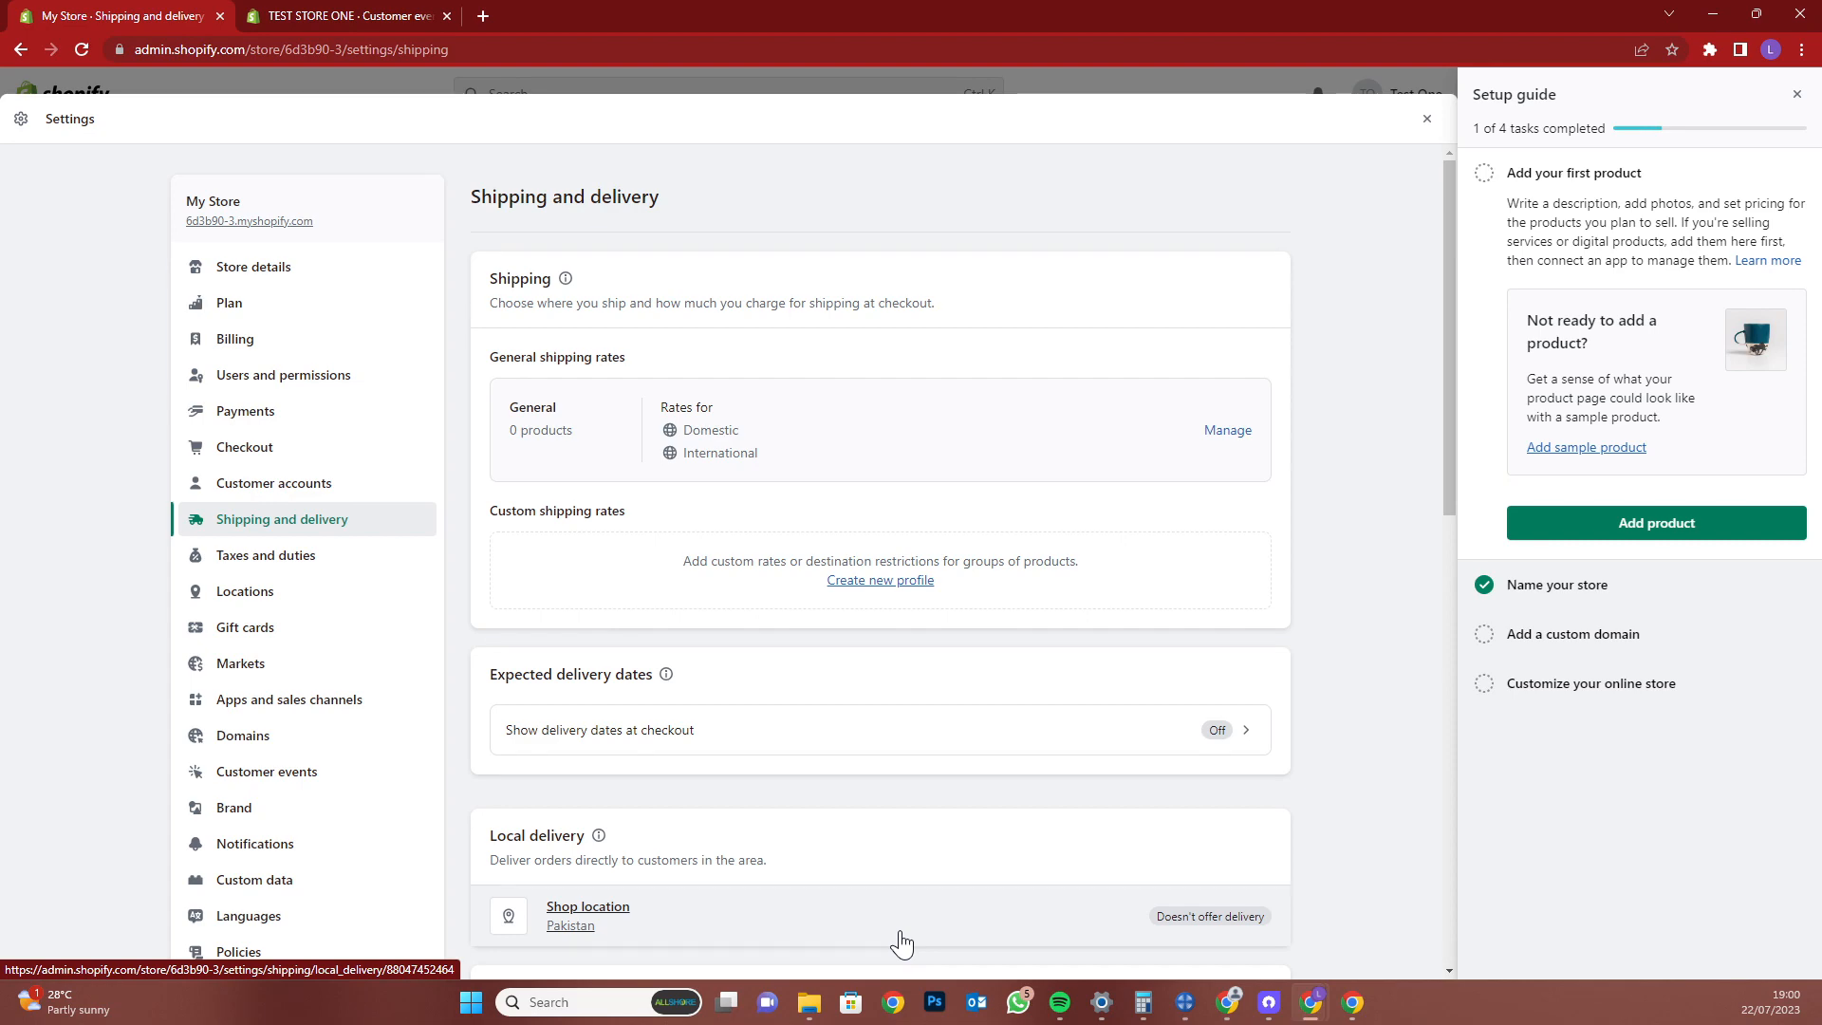
scroll(936, 521, down, 4)
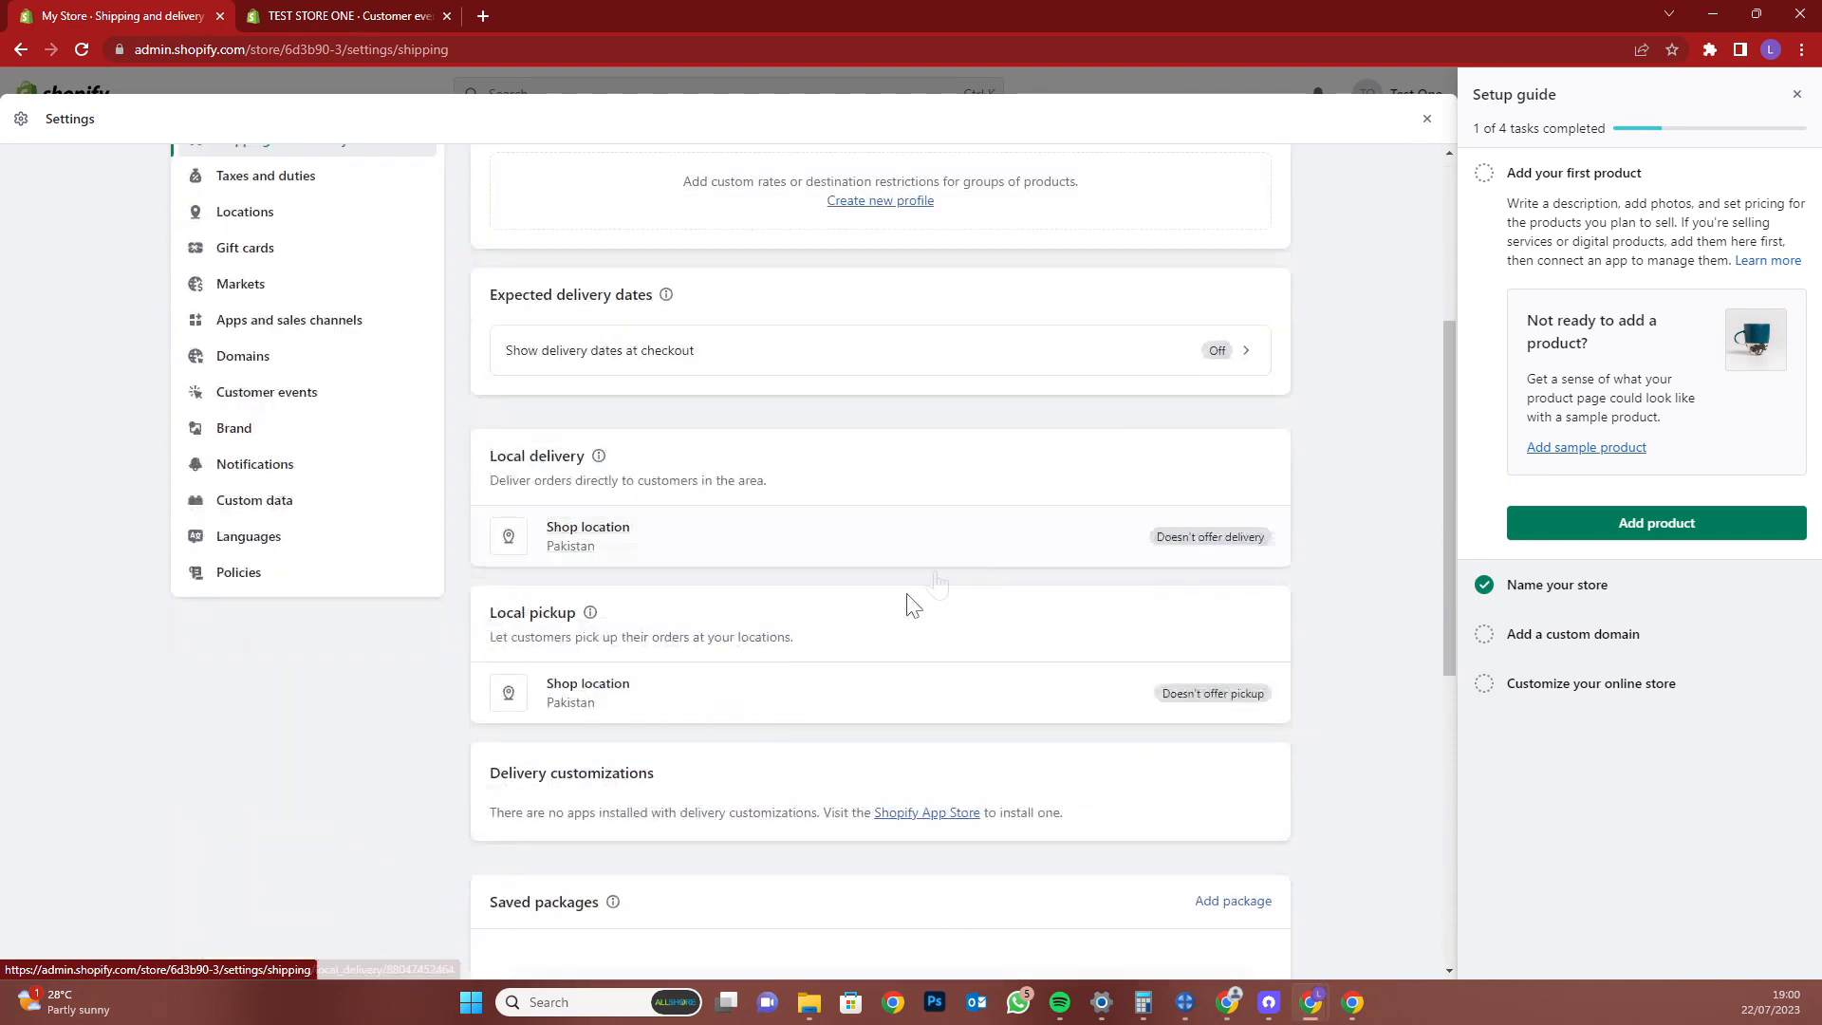
scroll(740, 673, down, 1)
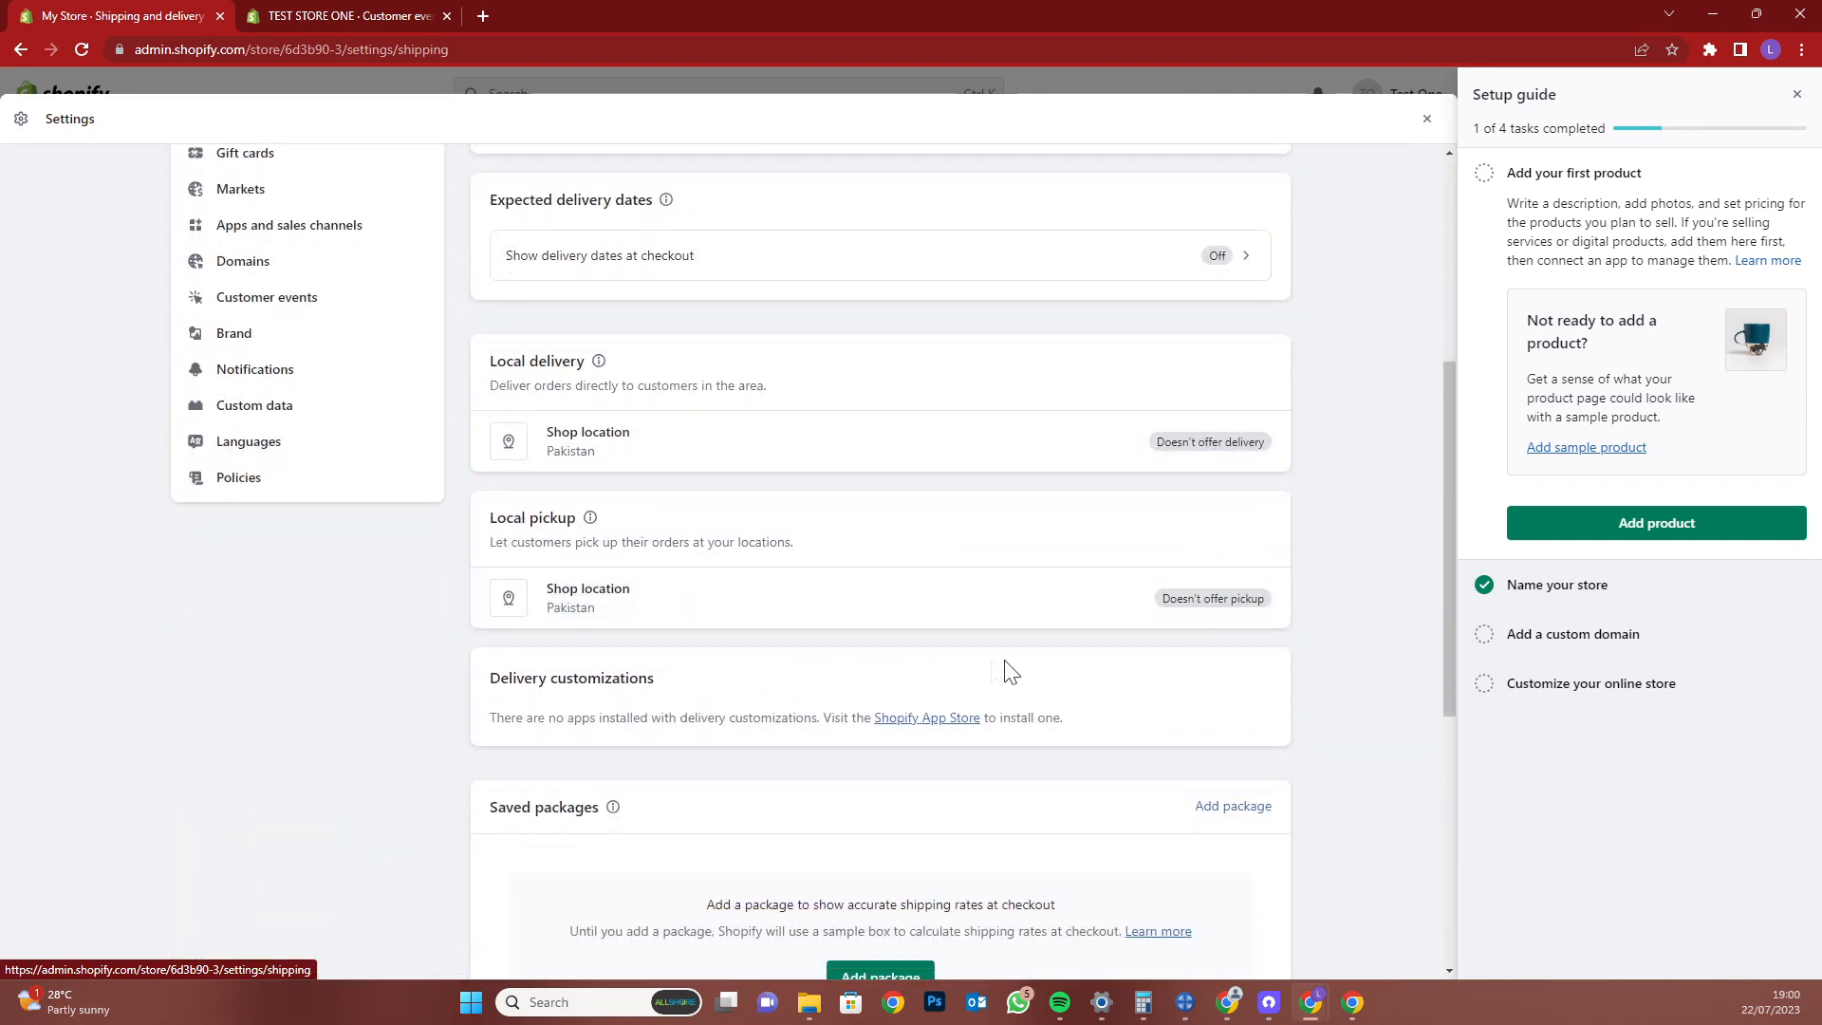
scroll(1013, 672, down, 2)
scroll(1125, 710, down, 2)
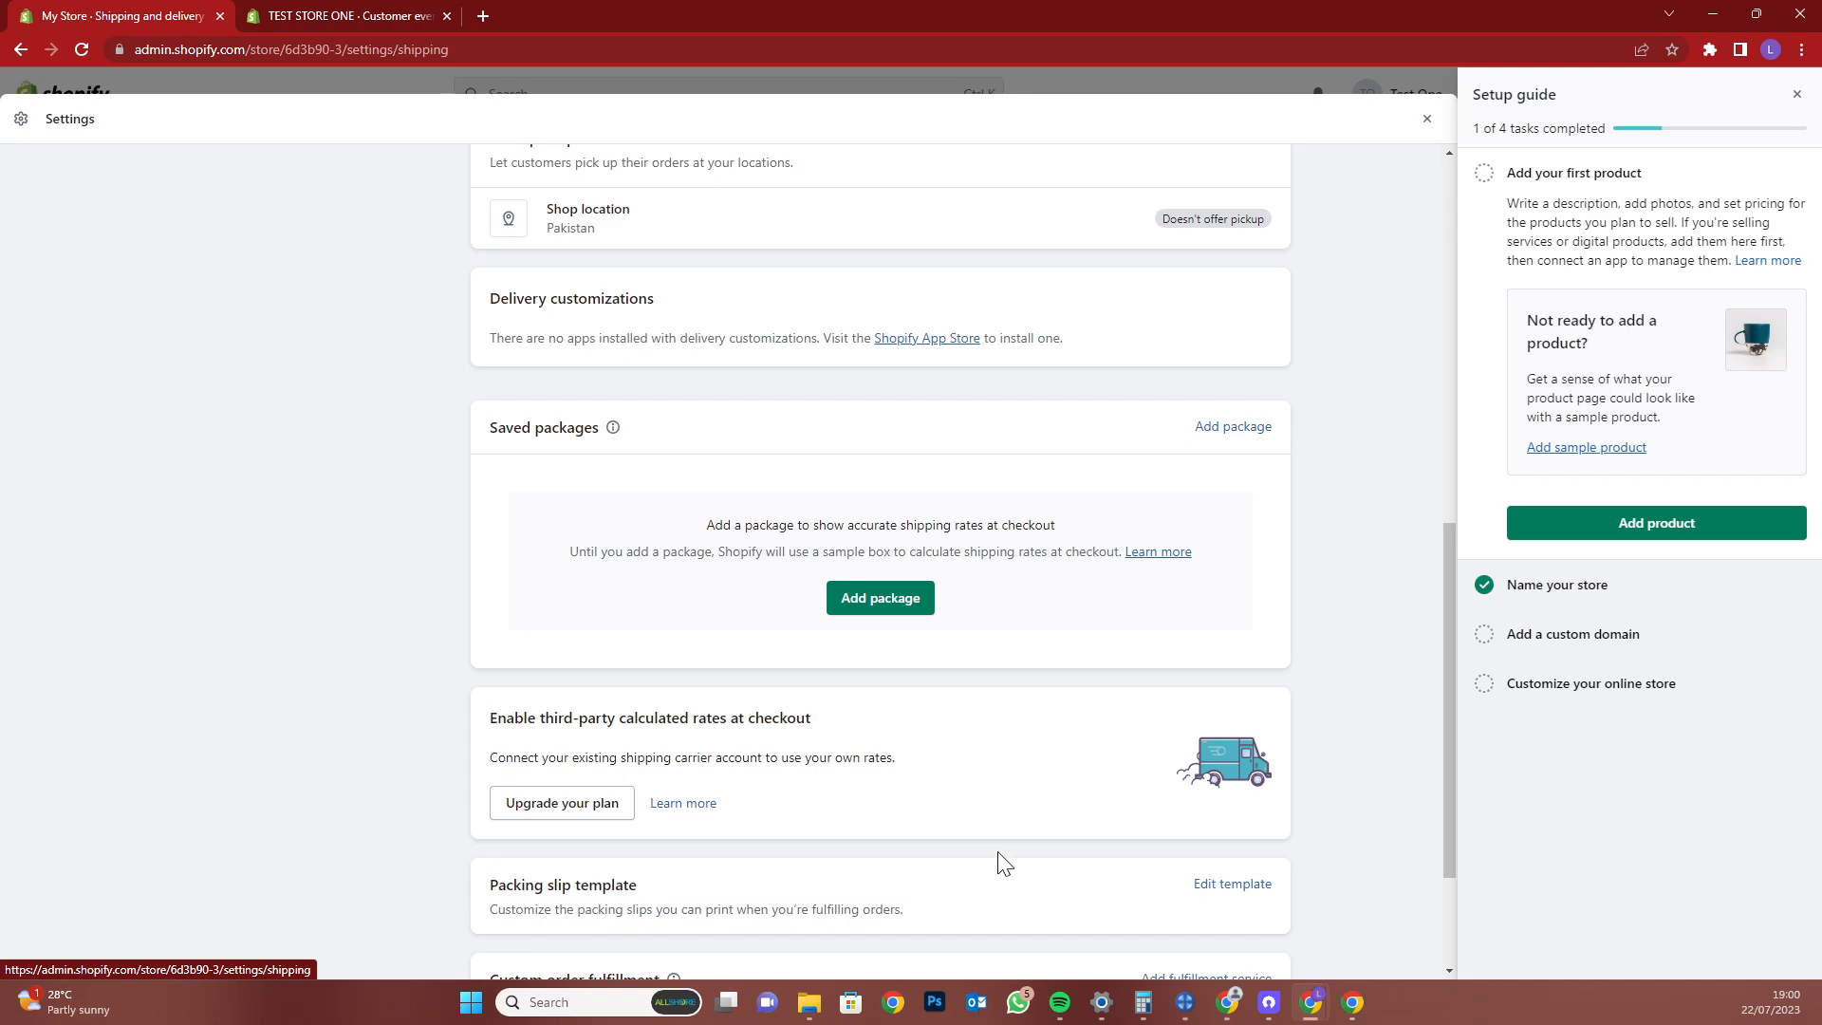
scroll(1011, 861, down, 2)
scroll(783, 805, up, 5)
scroll(784, 804, up, 4)
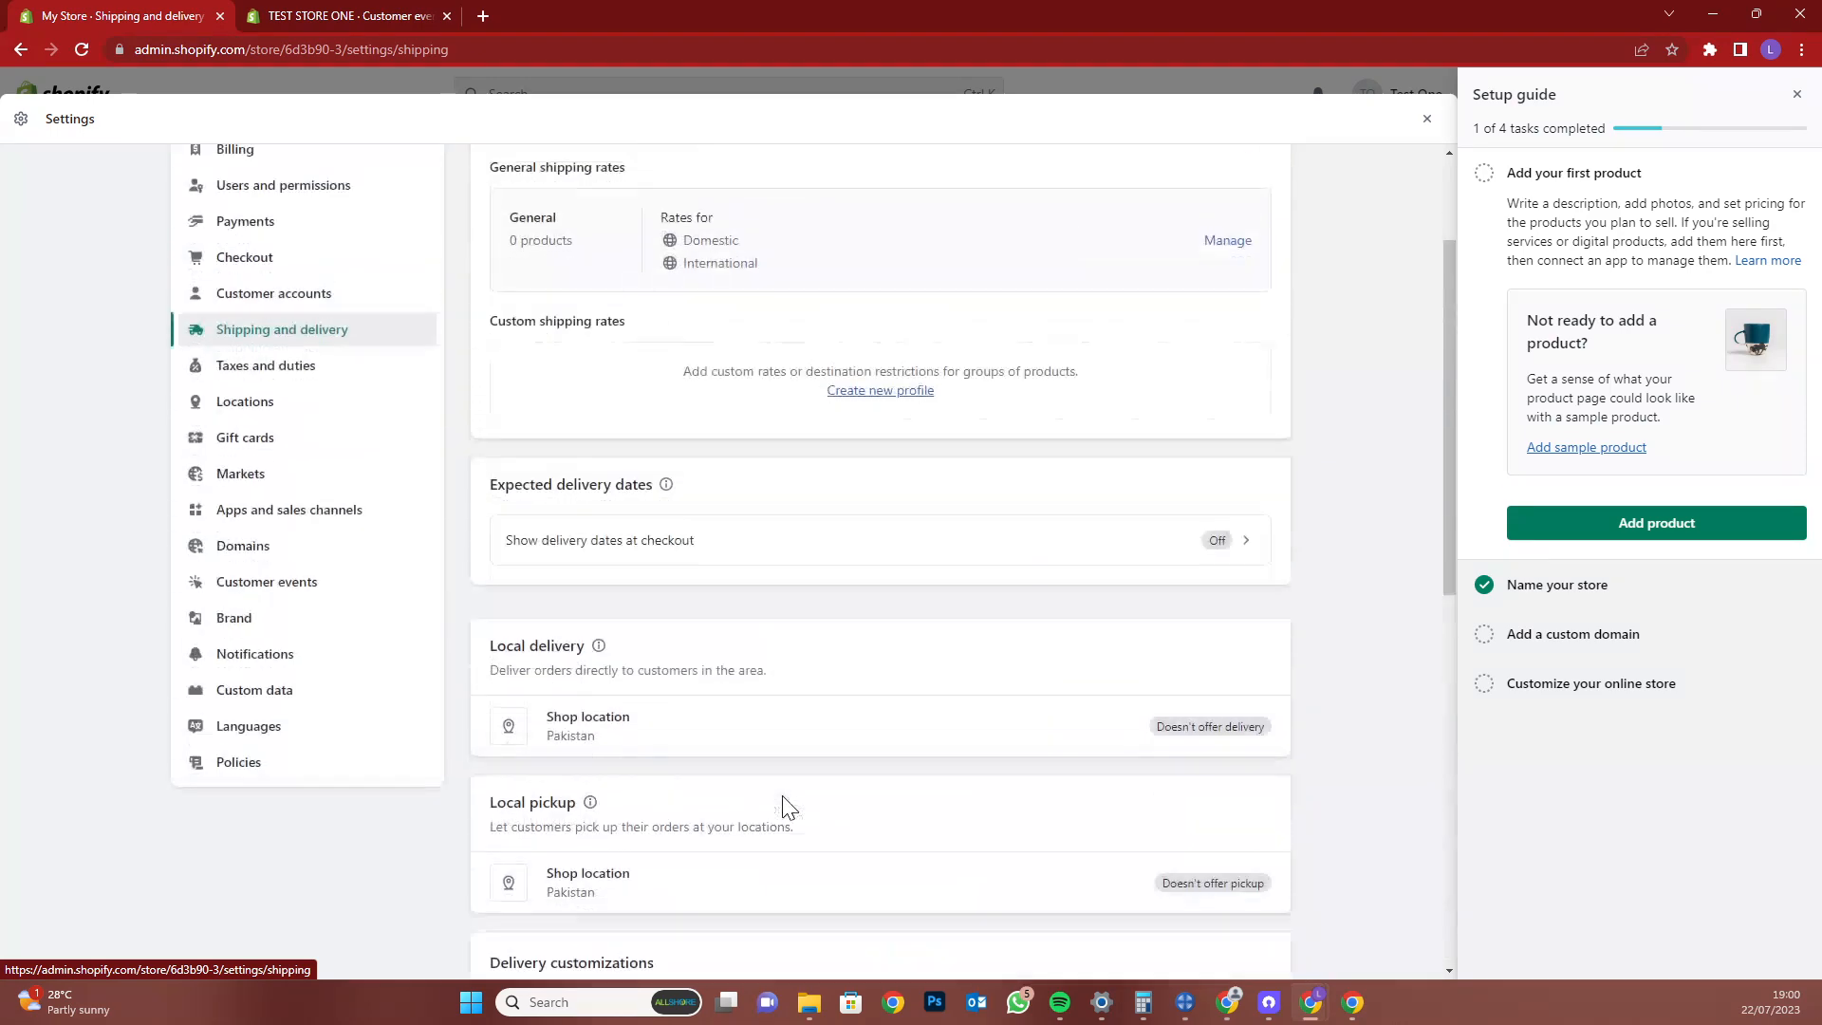
click(347, 392)
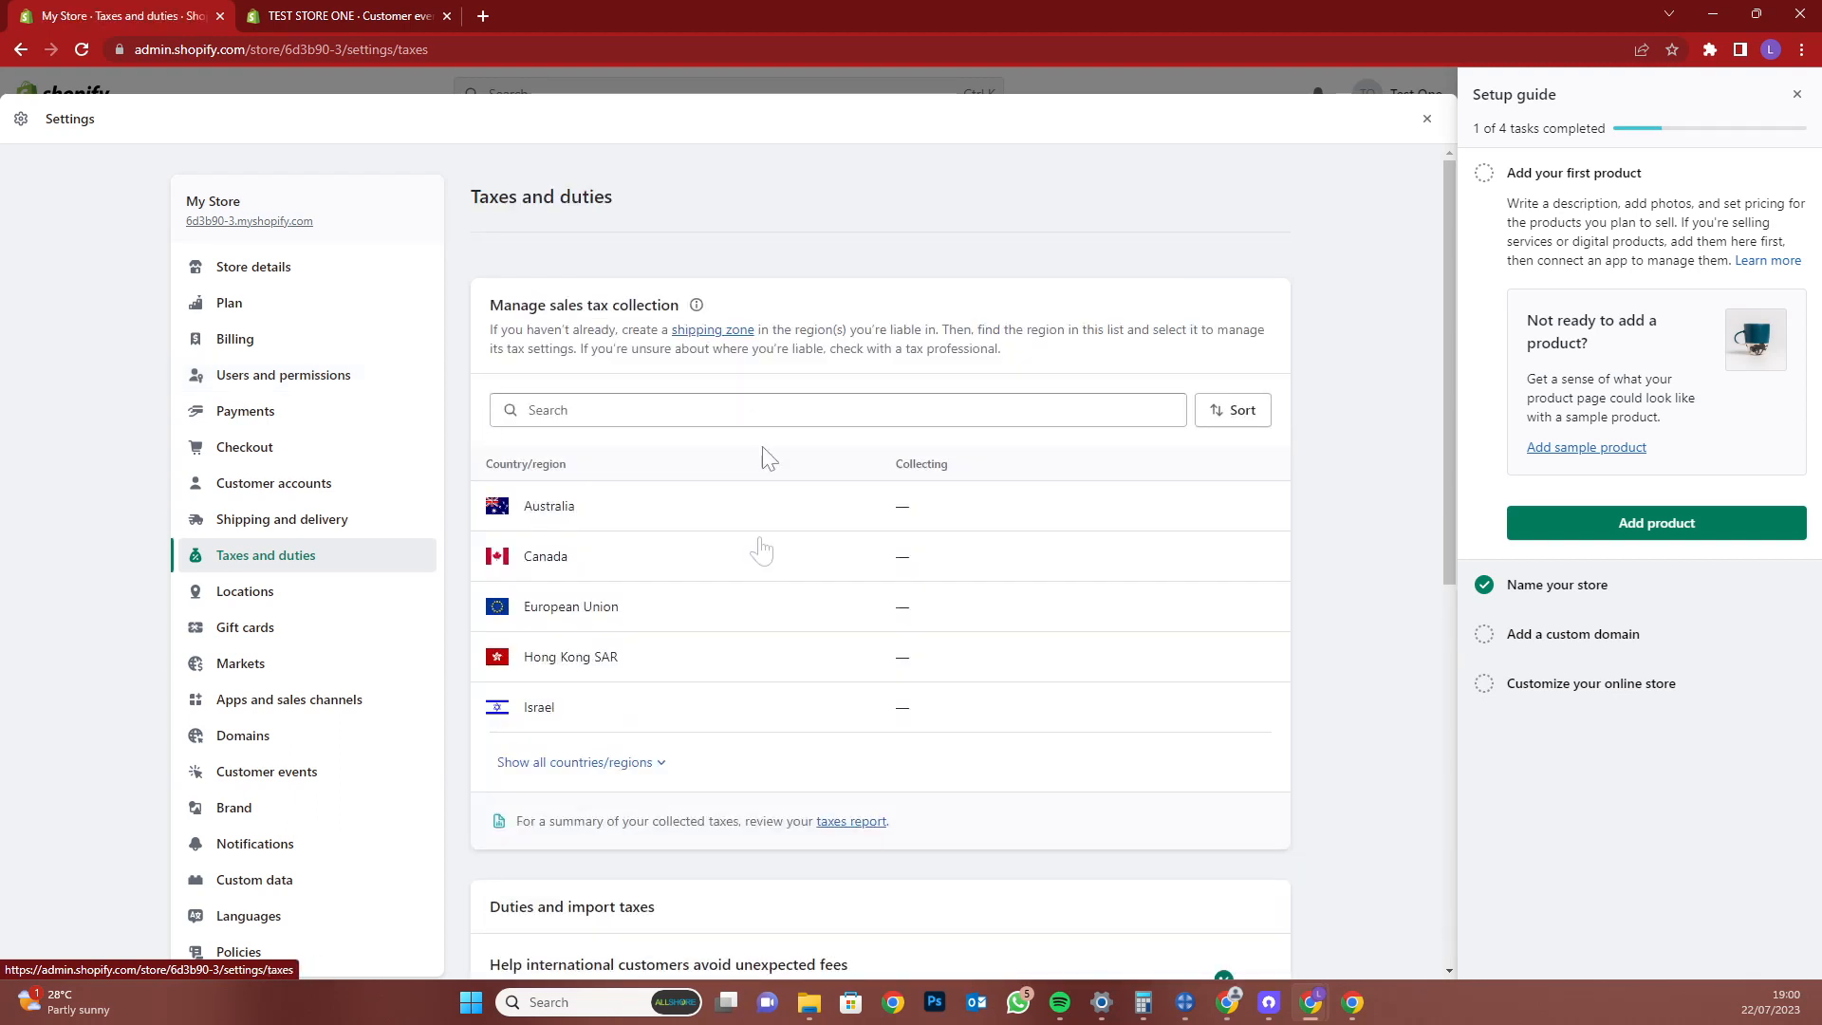
Search tax regions for Pakistan to view its 16% rate, then go to Locations
click(727, 403)
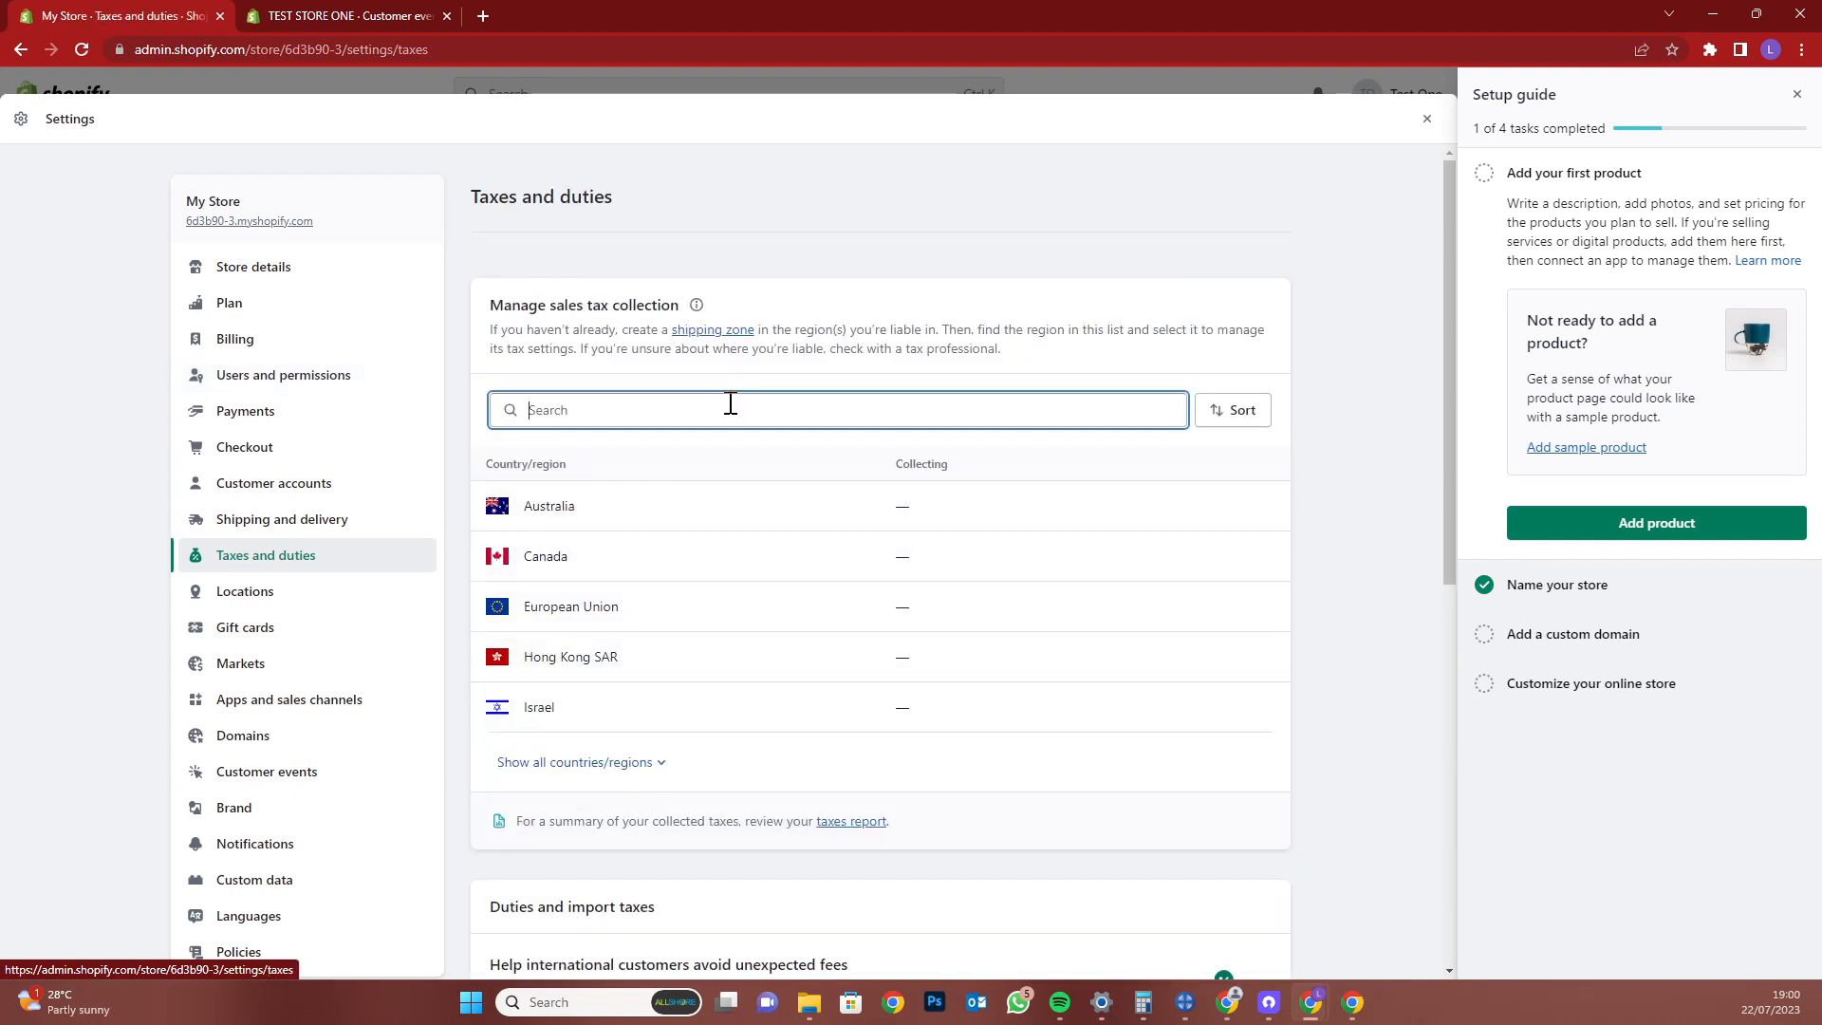
text(P)
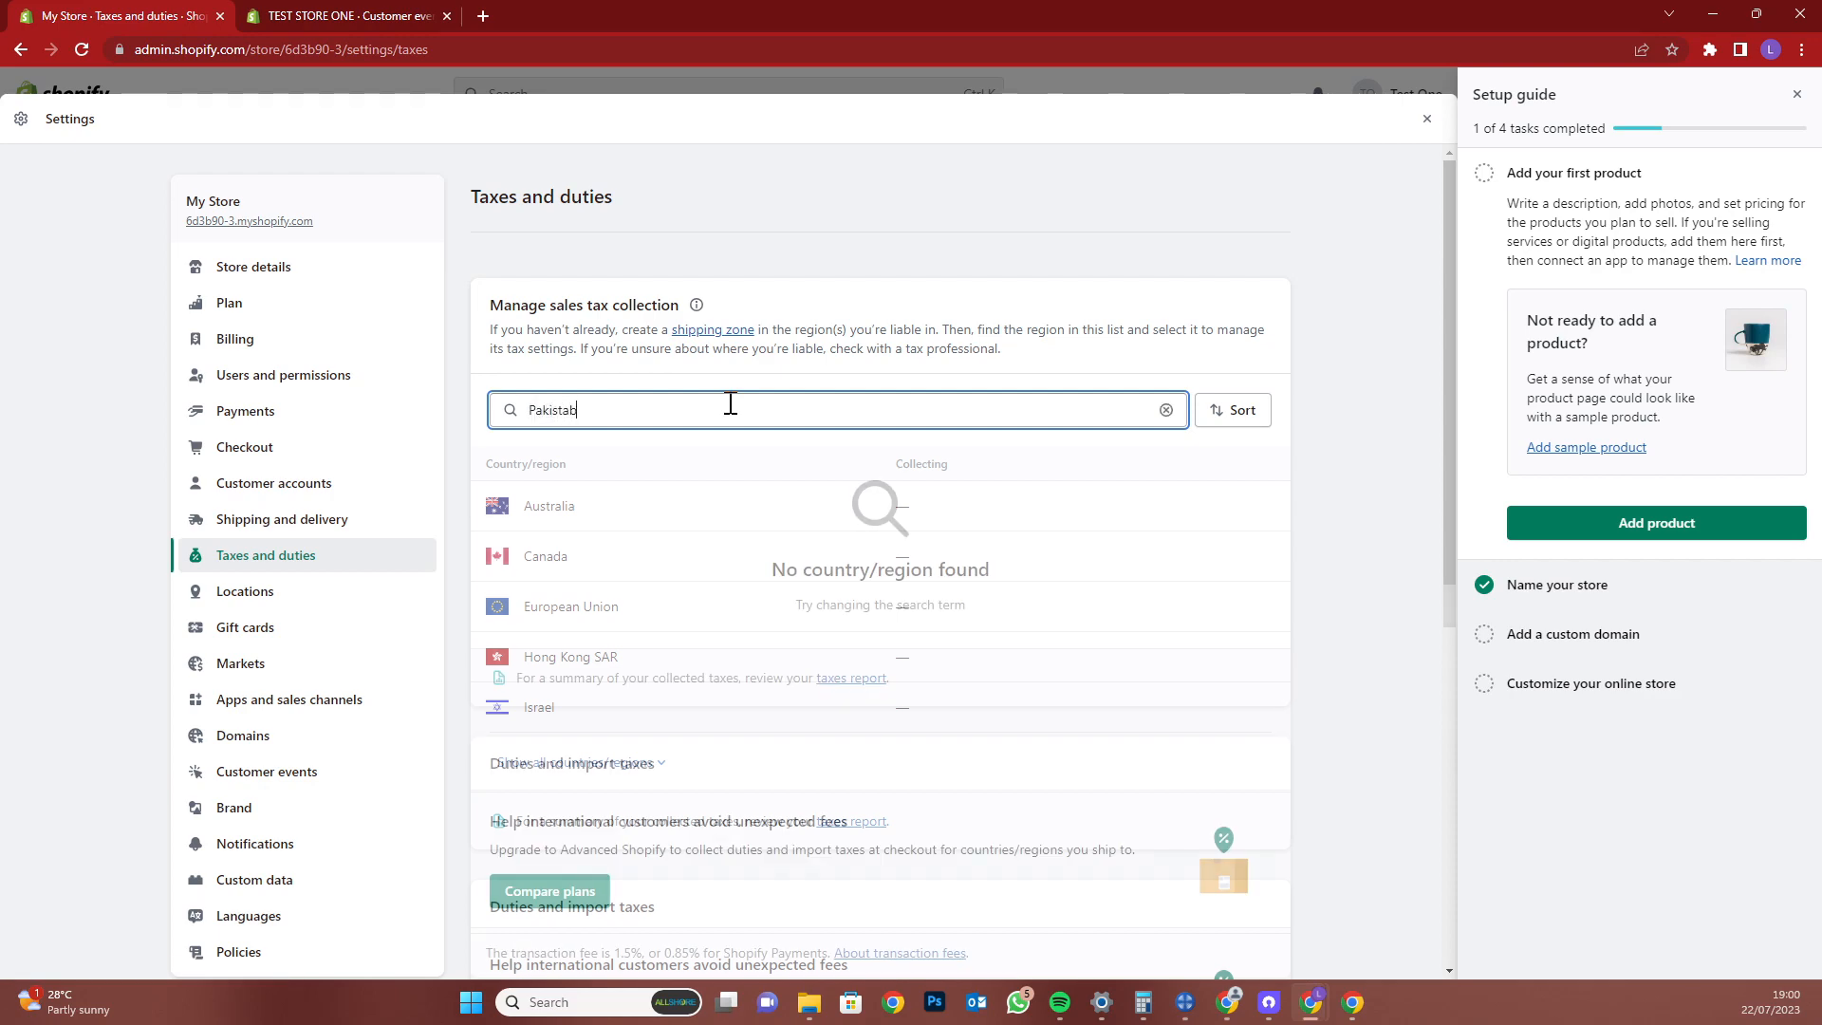
text(akistan)
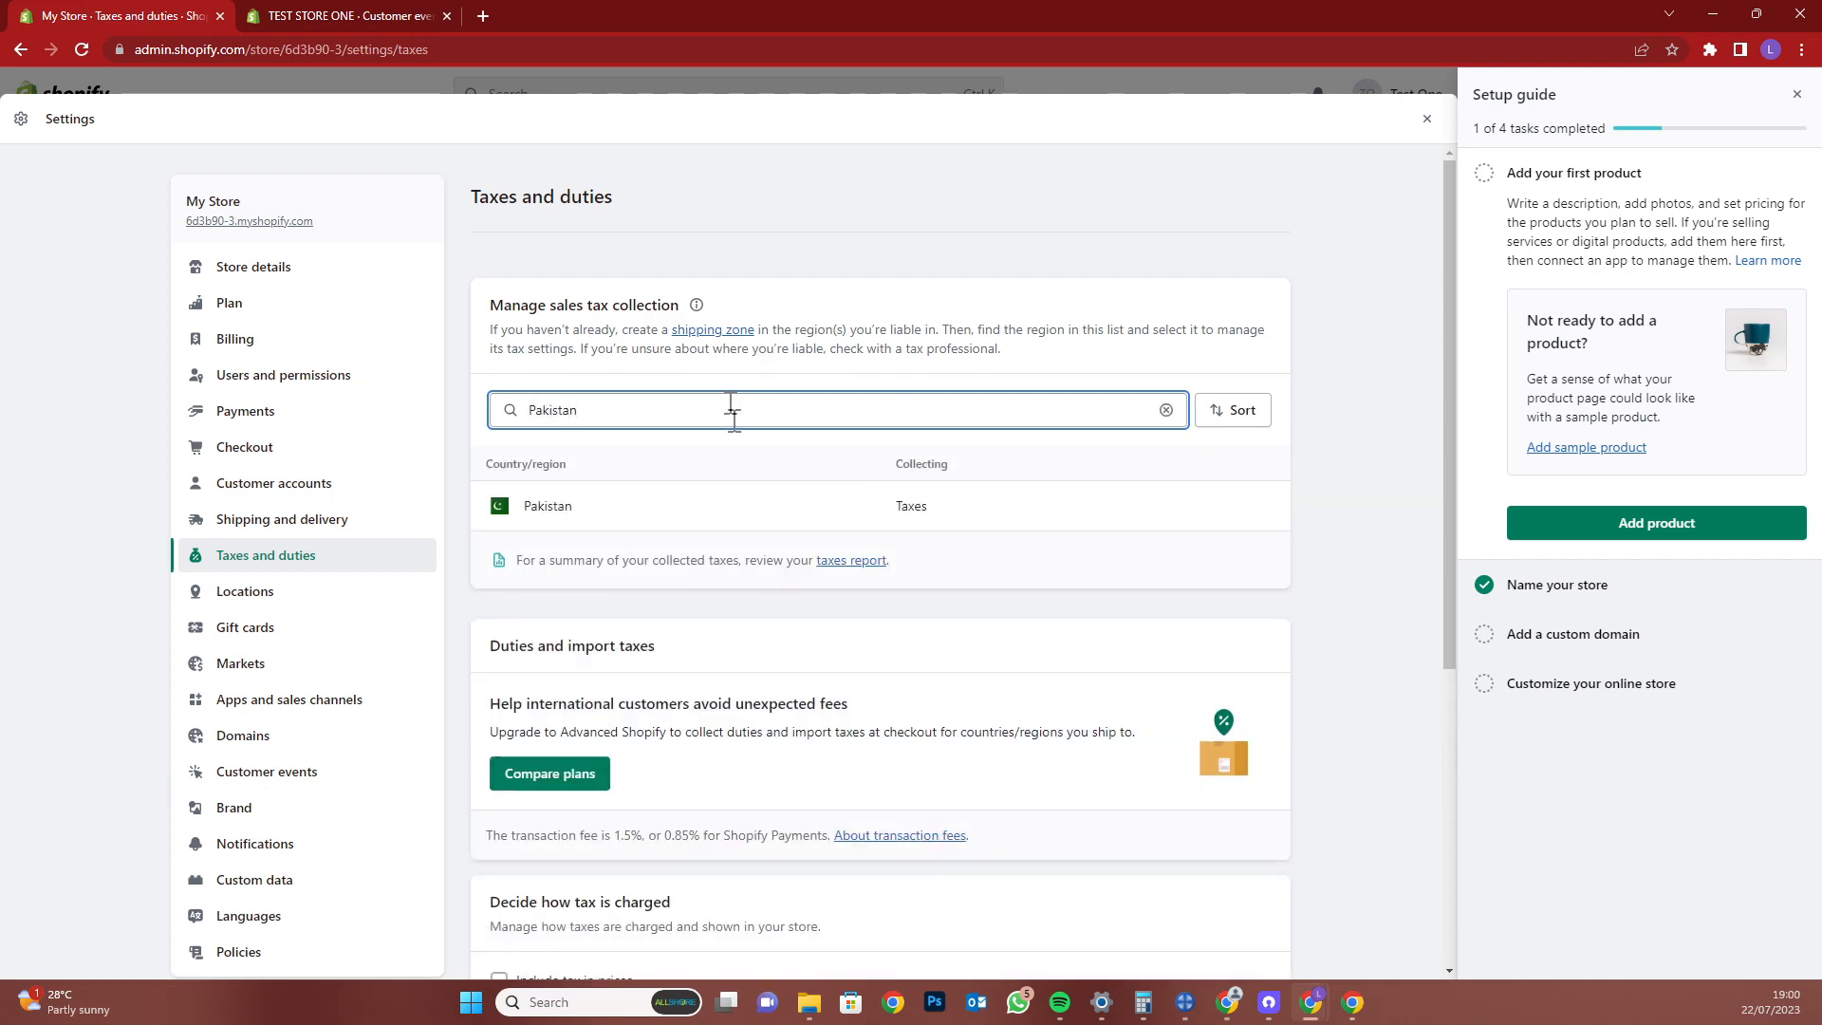
click(574, 512)
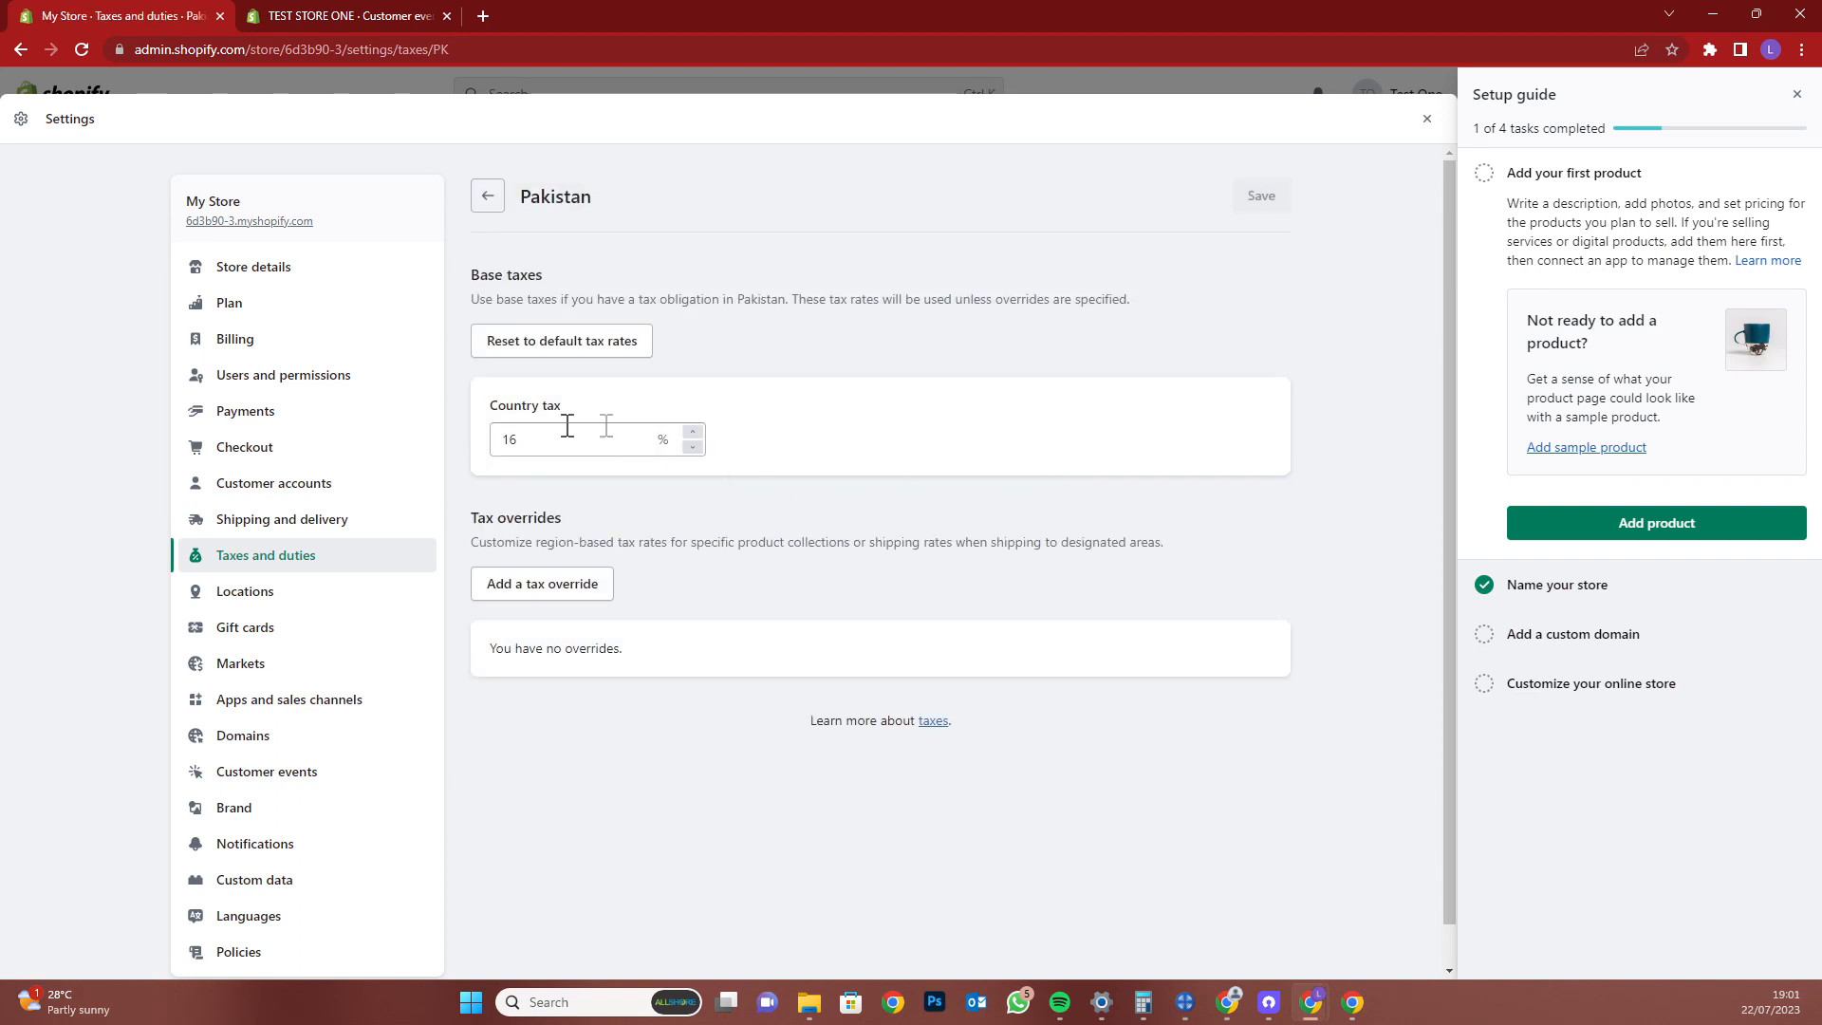
click(258, 600)
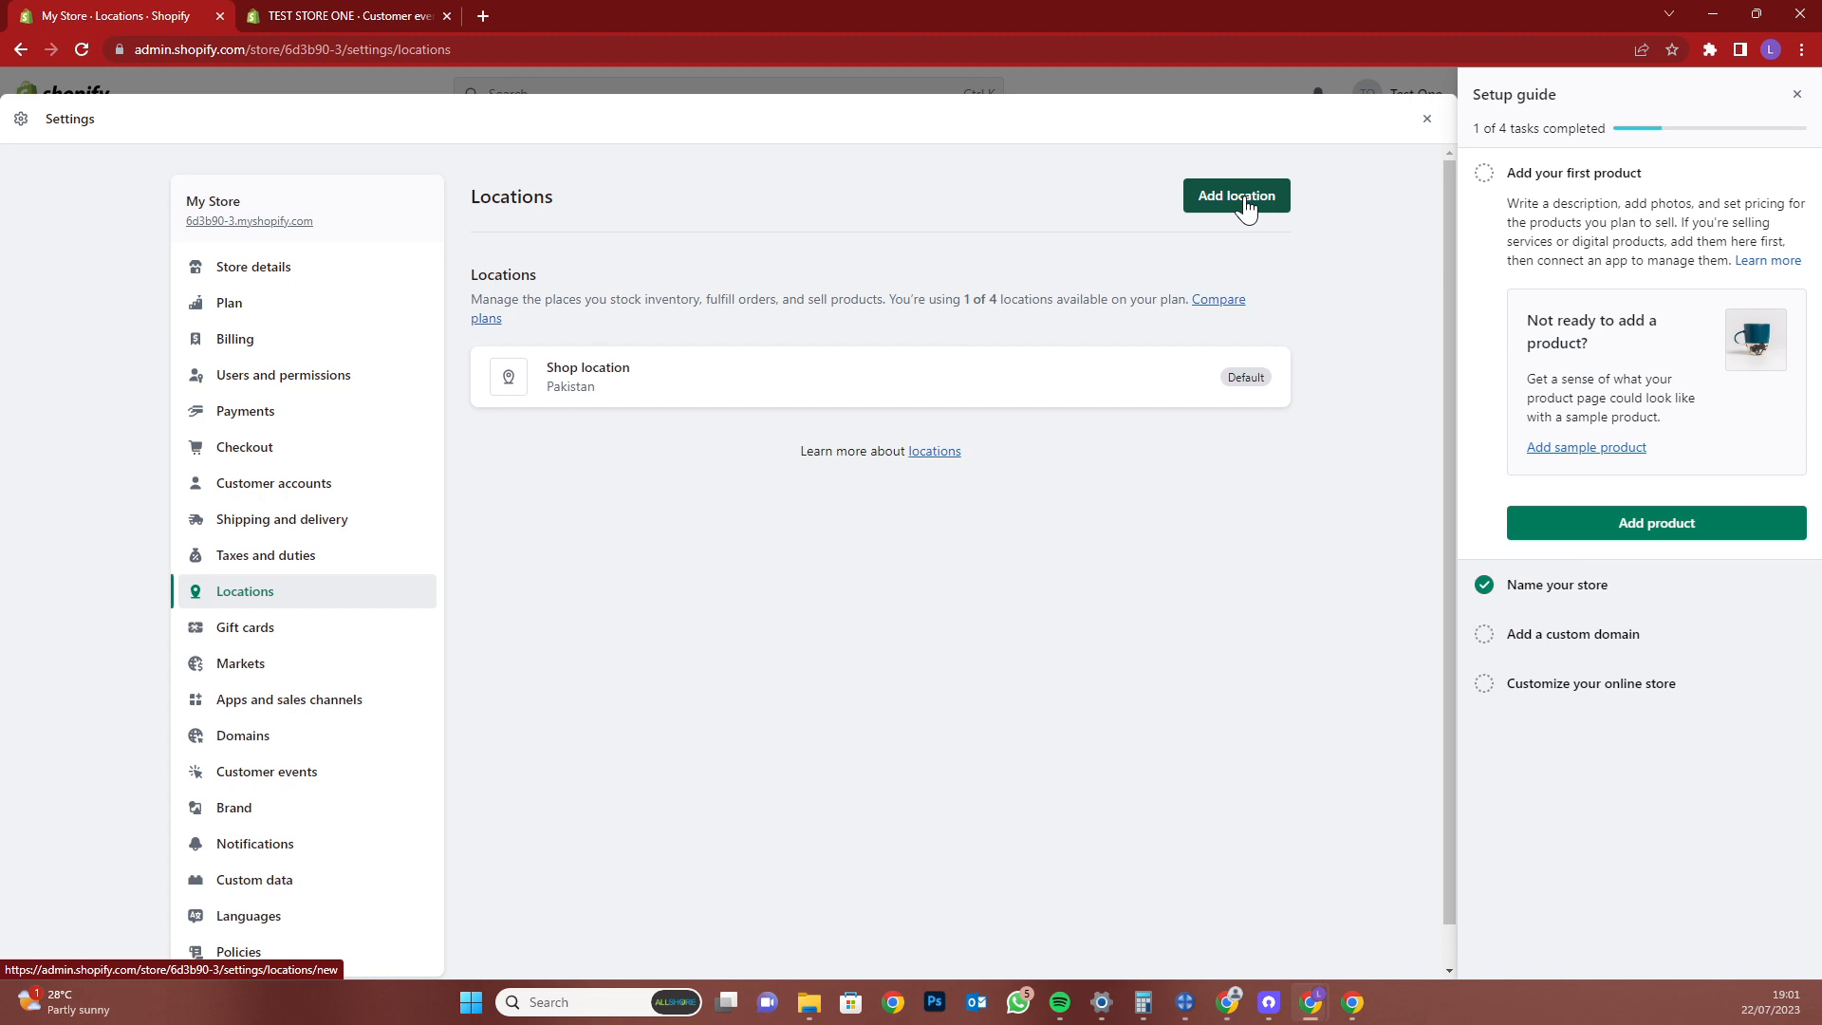
Review the Gift cards settings description, including its Wallet mention
click(332, 630)
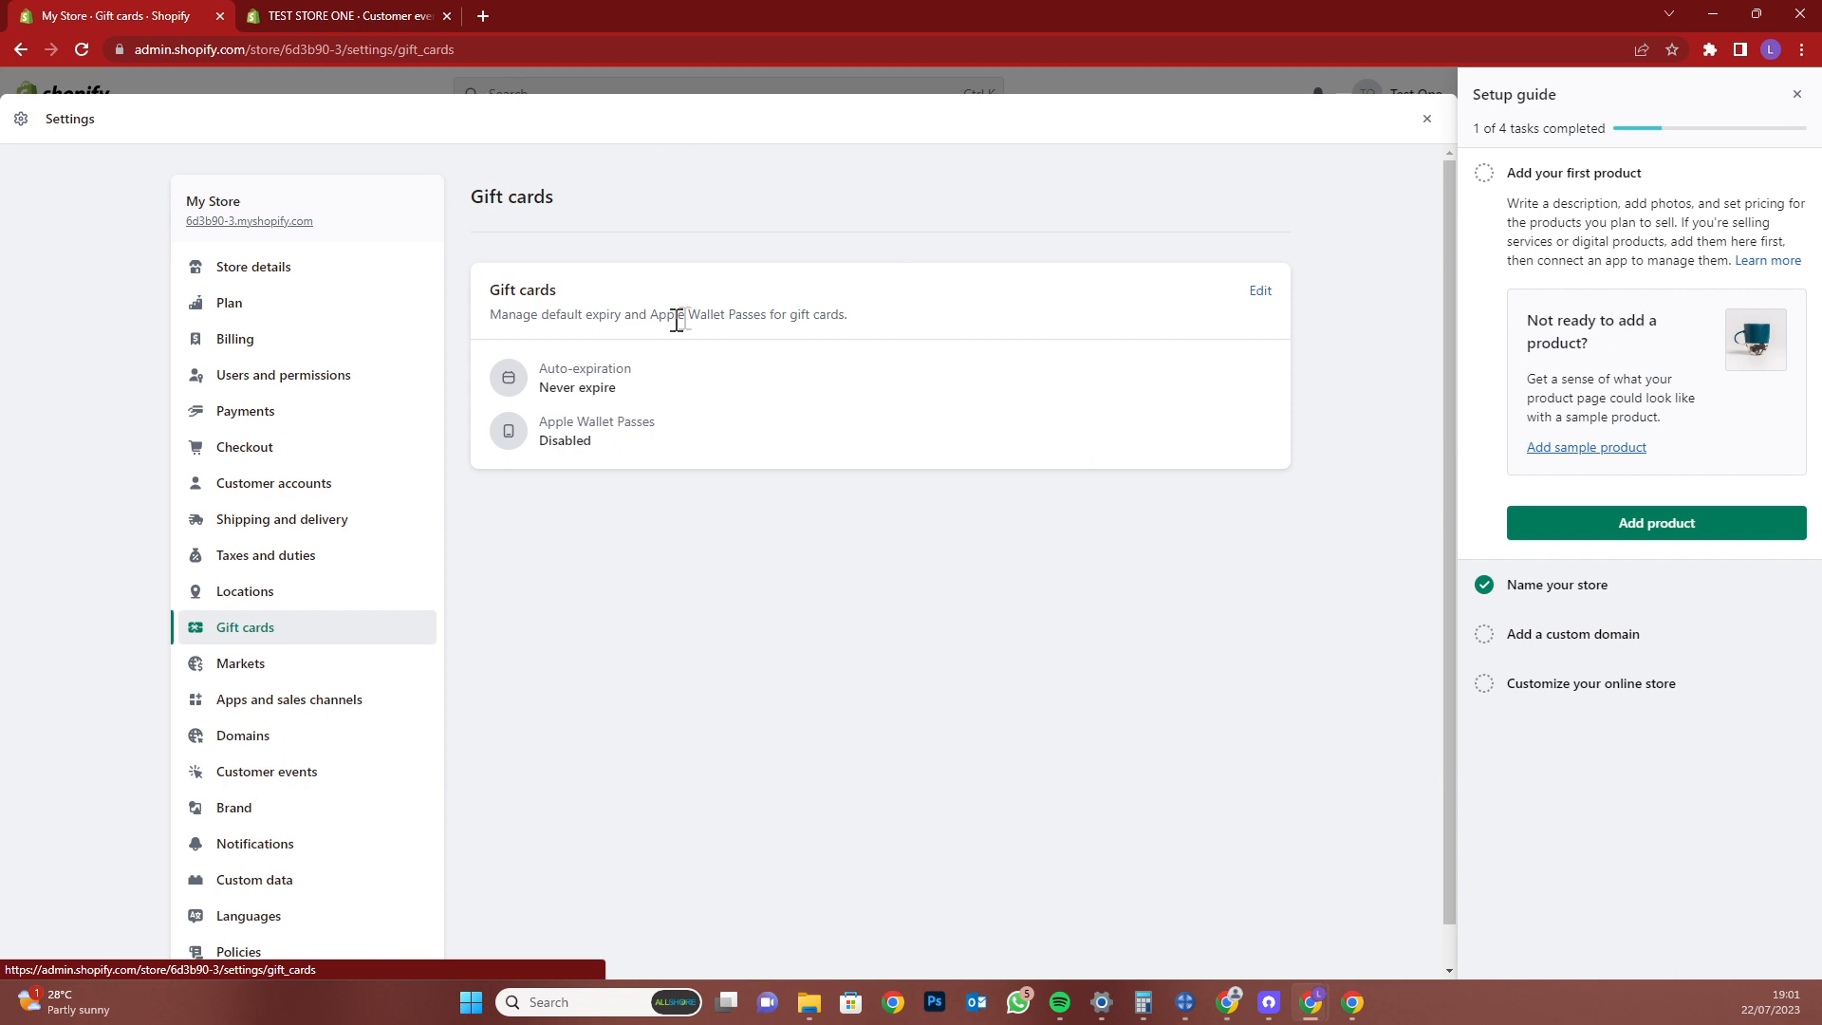
triple_click(706, 316)
double_click(724, 322)
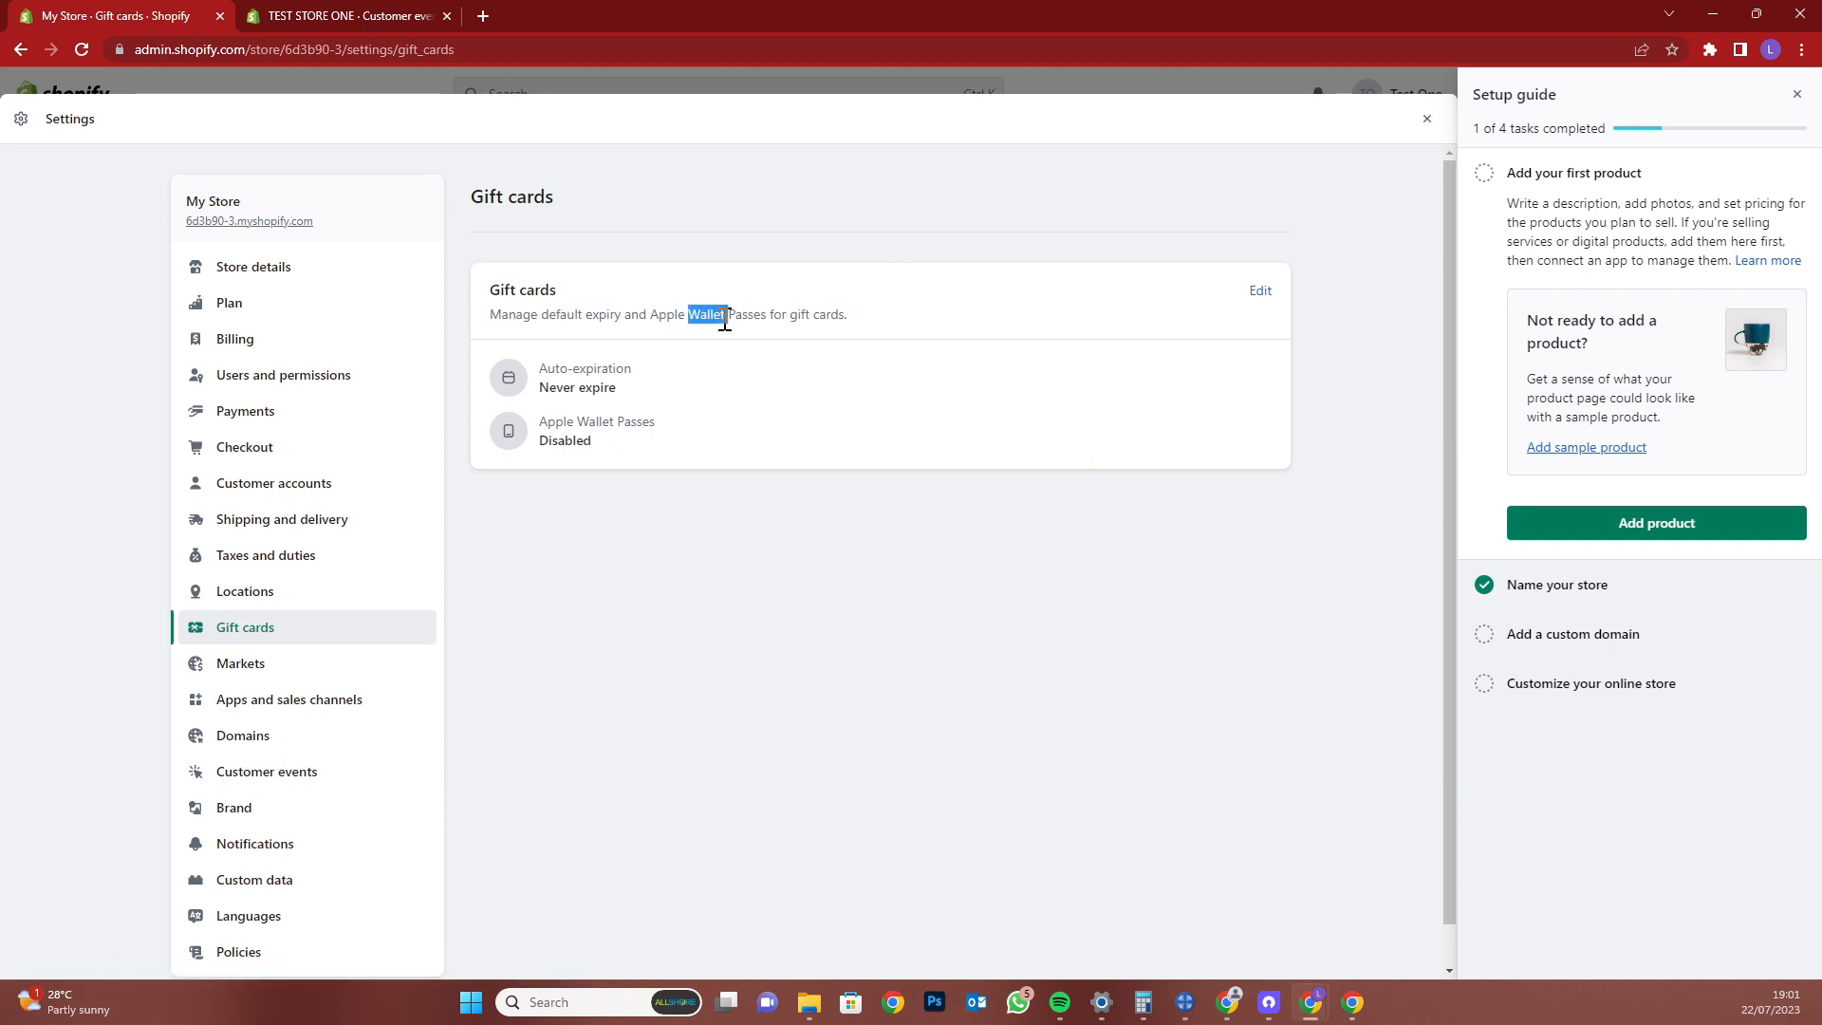
click(724, 321)
Review Markets: United States primary market, its sales metrics, and the International market
click(313, 667)
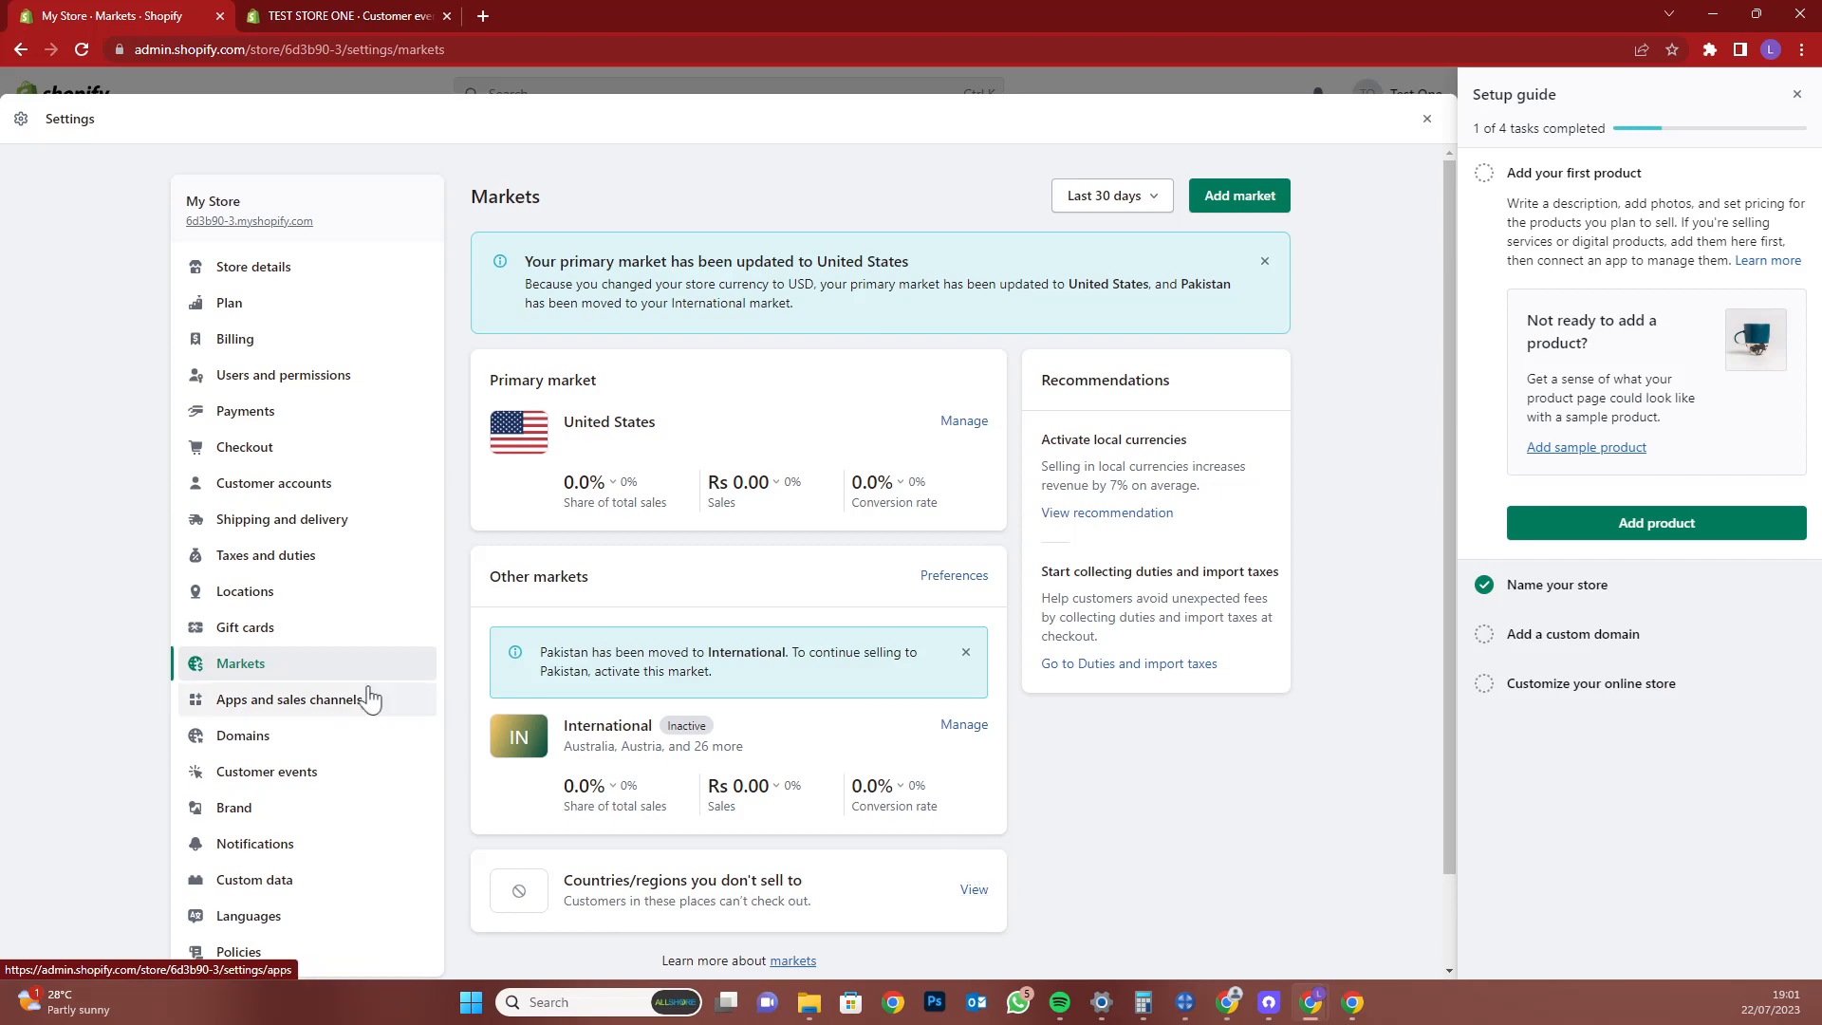
scroll(398, 612, down, 1)
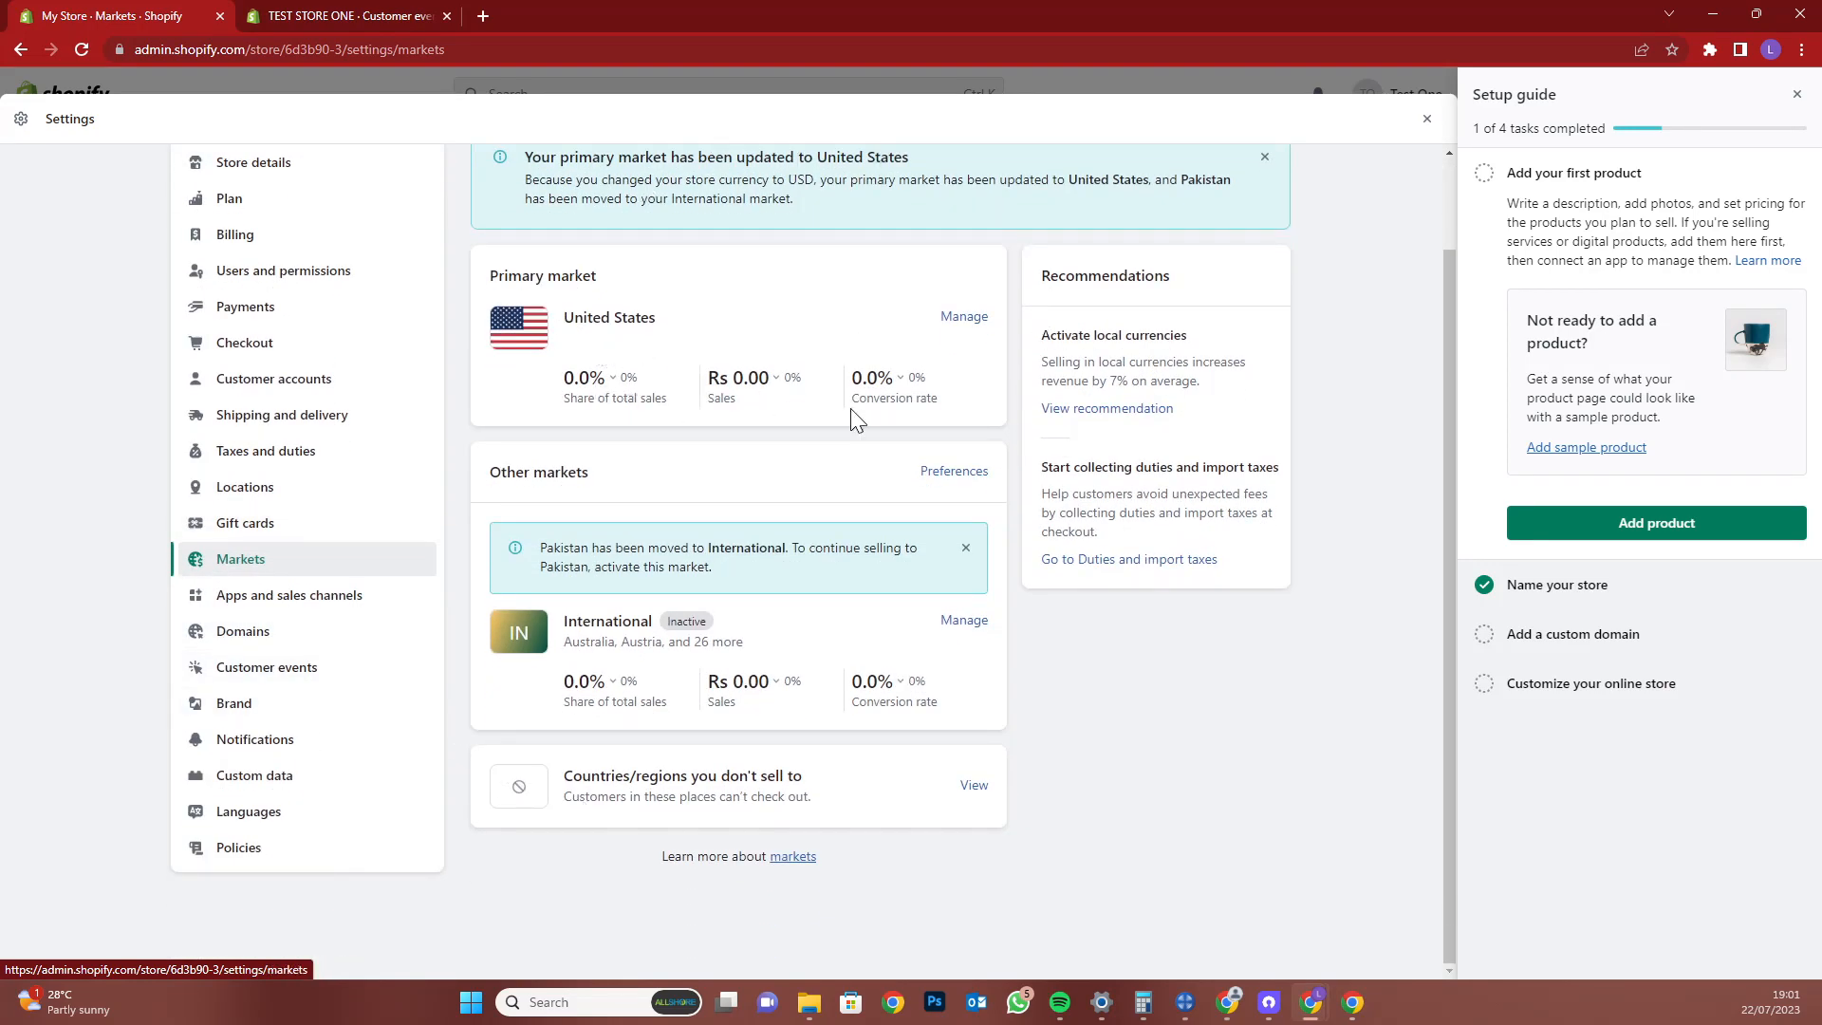
triple_click(588, 315)
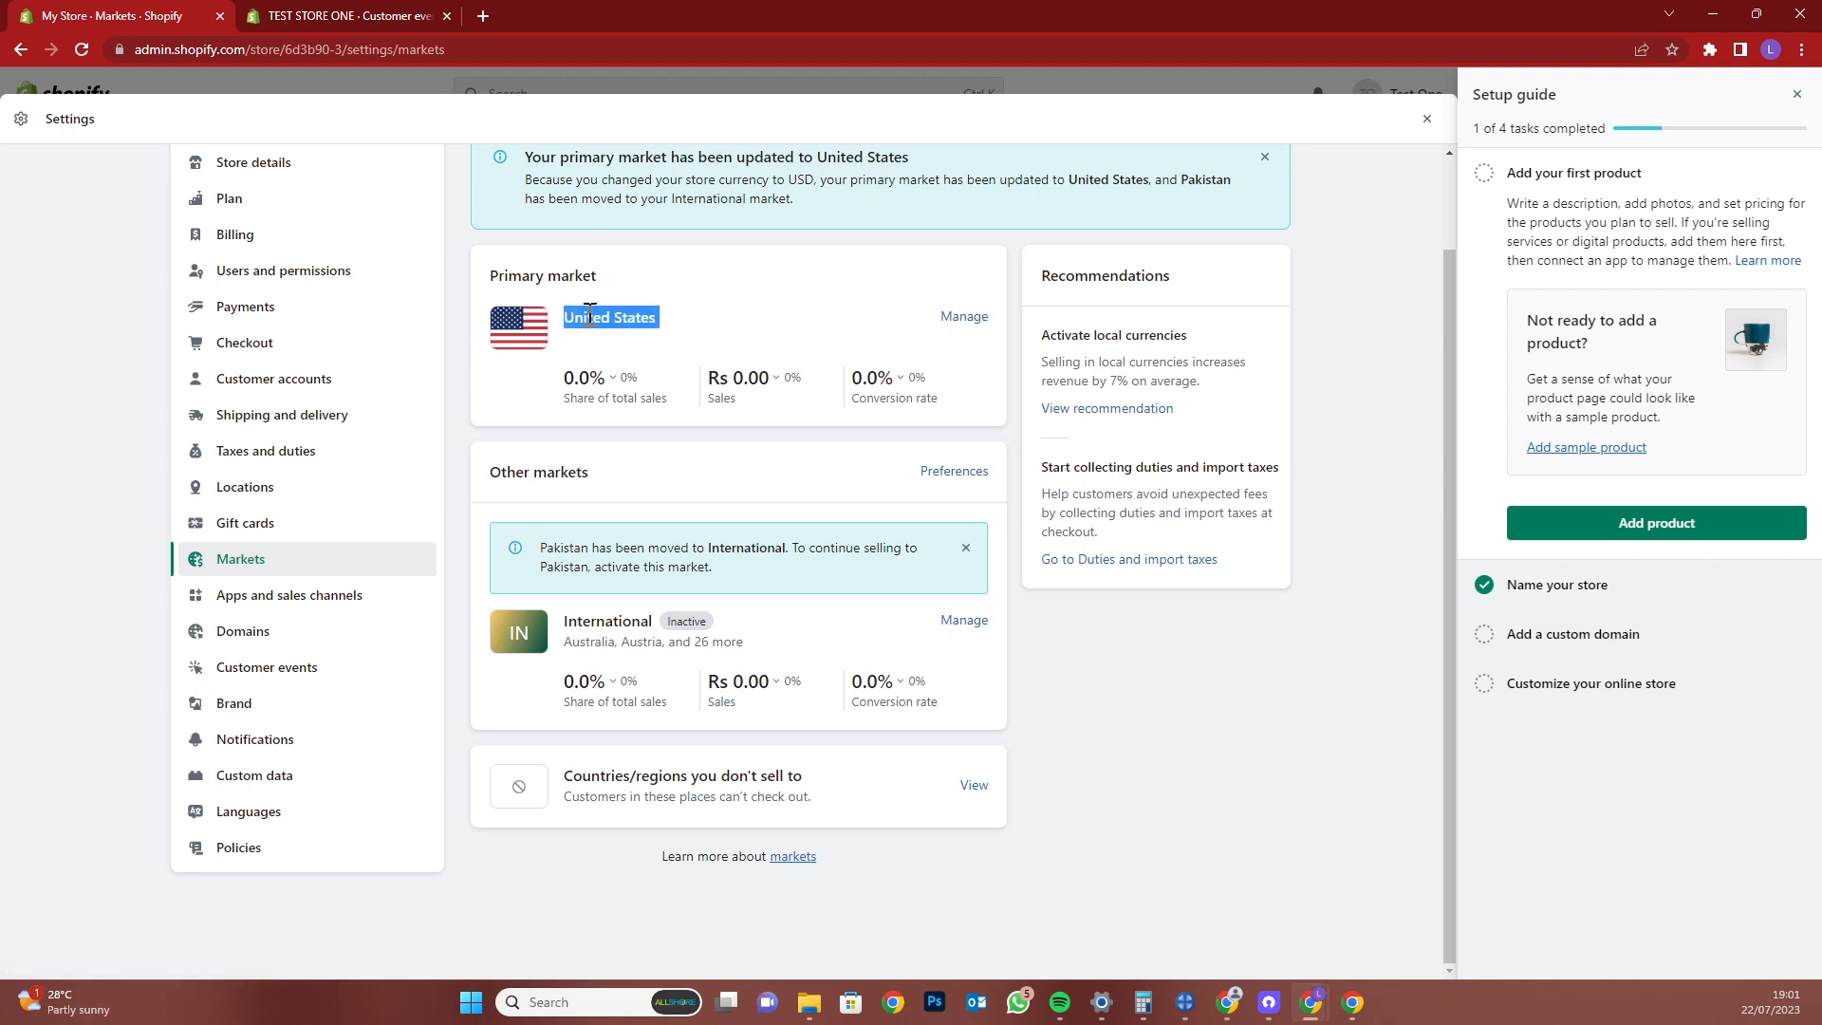
triple_click(604, 398)
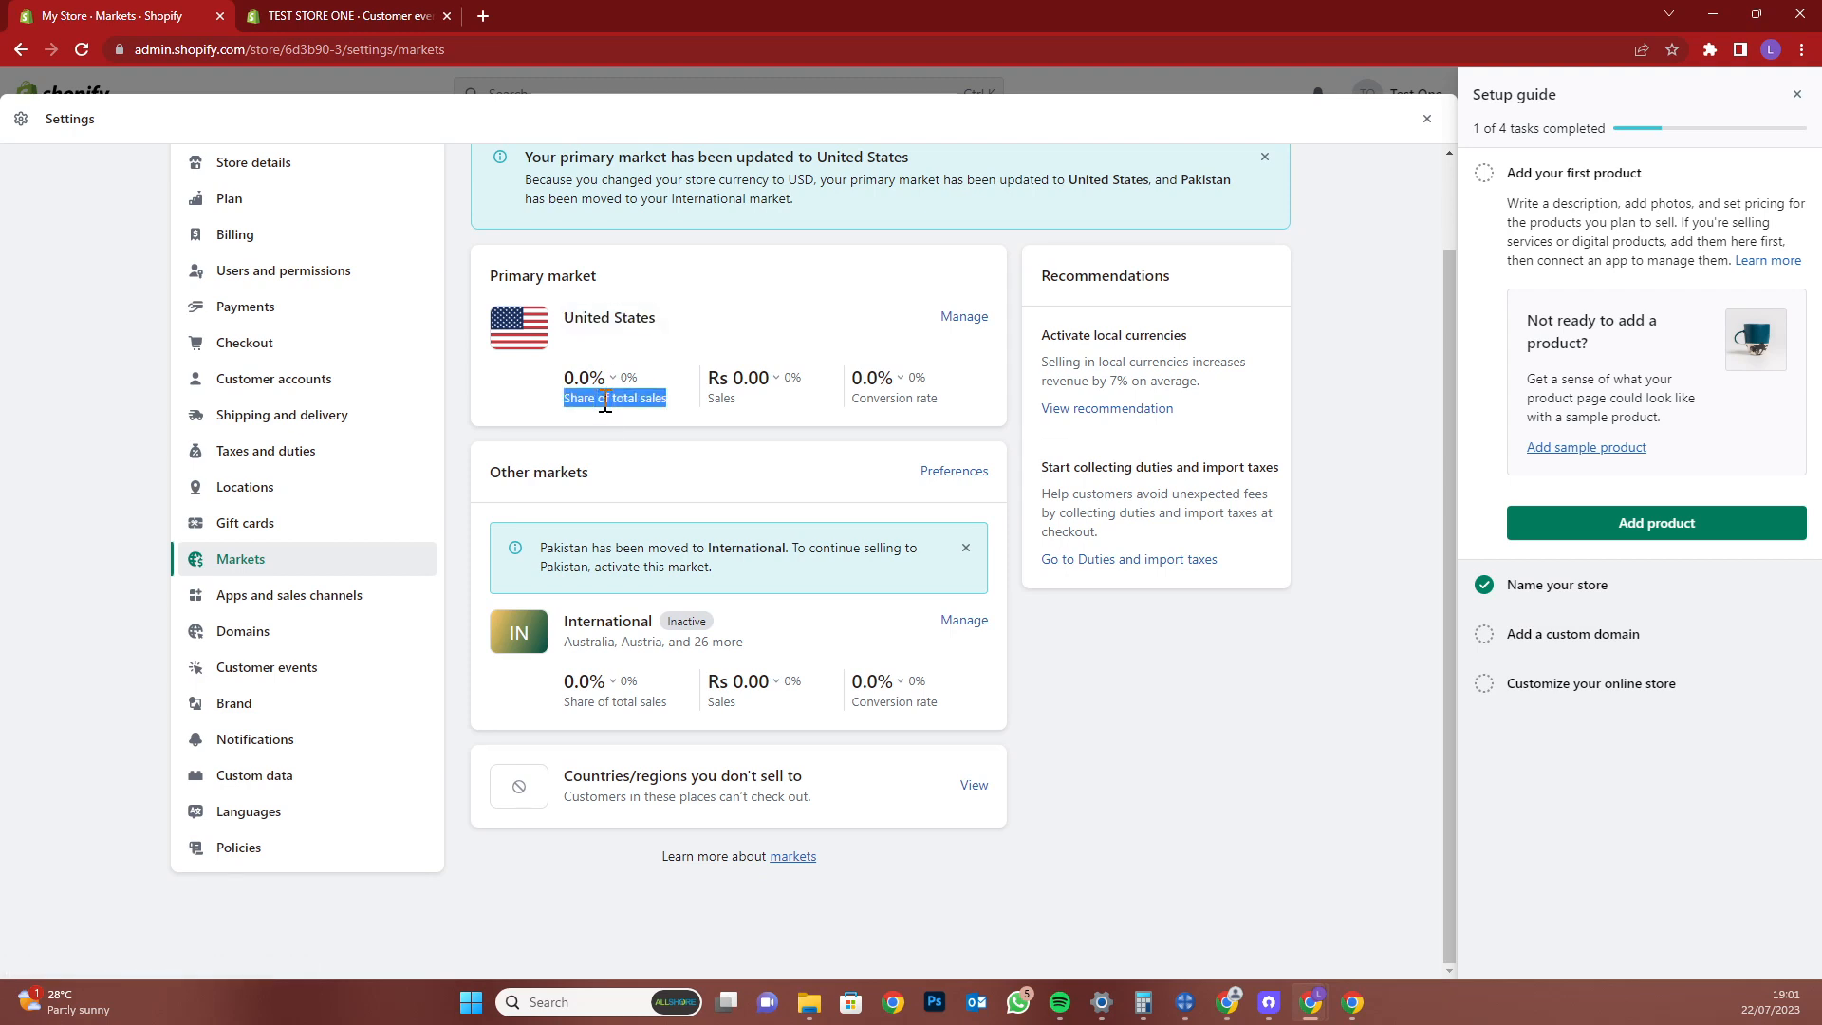
triple_click(726, 399)
double_click(895, 402)
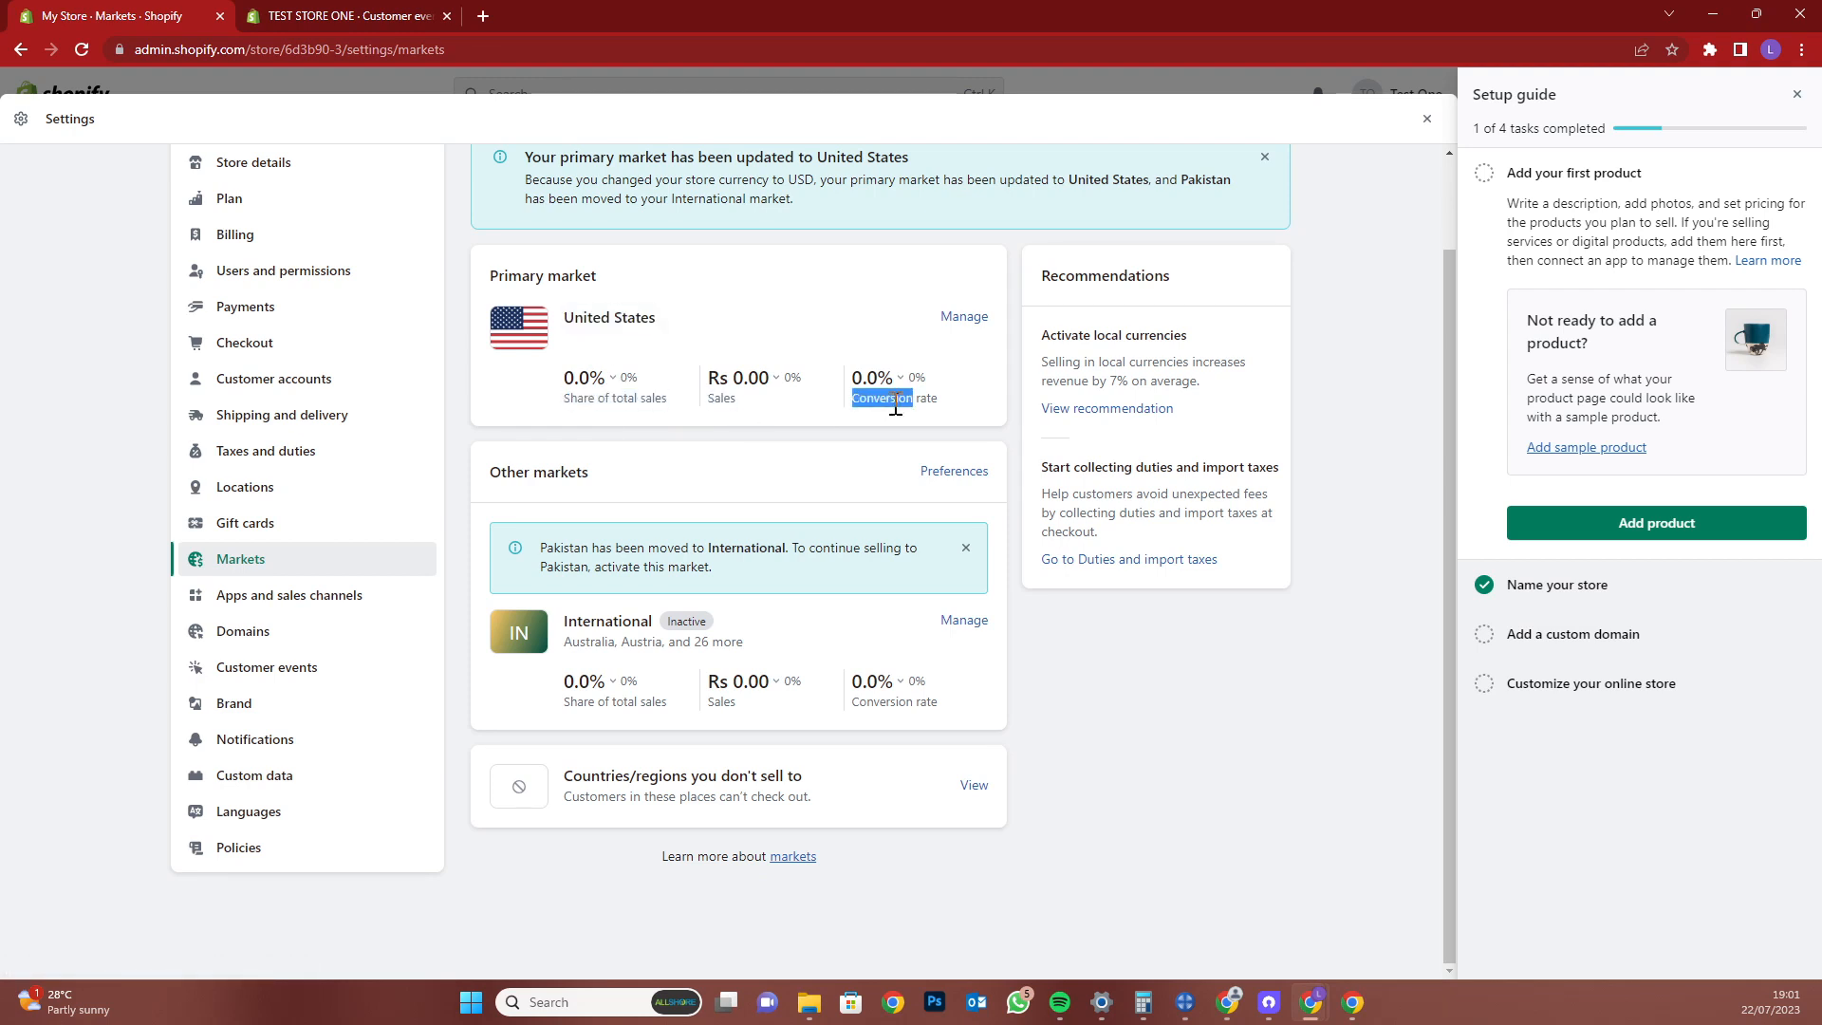
triple_click(573, 641)
click(662, 644)
Point out the notice about Pakistan in the International market, then go to Apps and sales channels
drag(543, 551, 759, 581)
click(780, 590)
double_click(724, 543)
drag(734, 555, 747, 569)
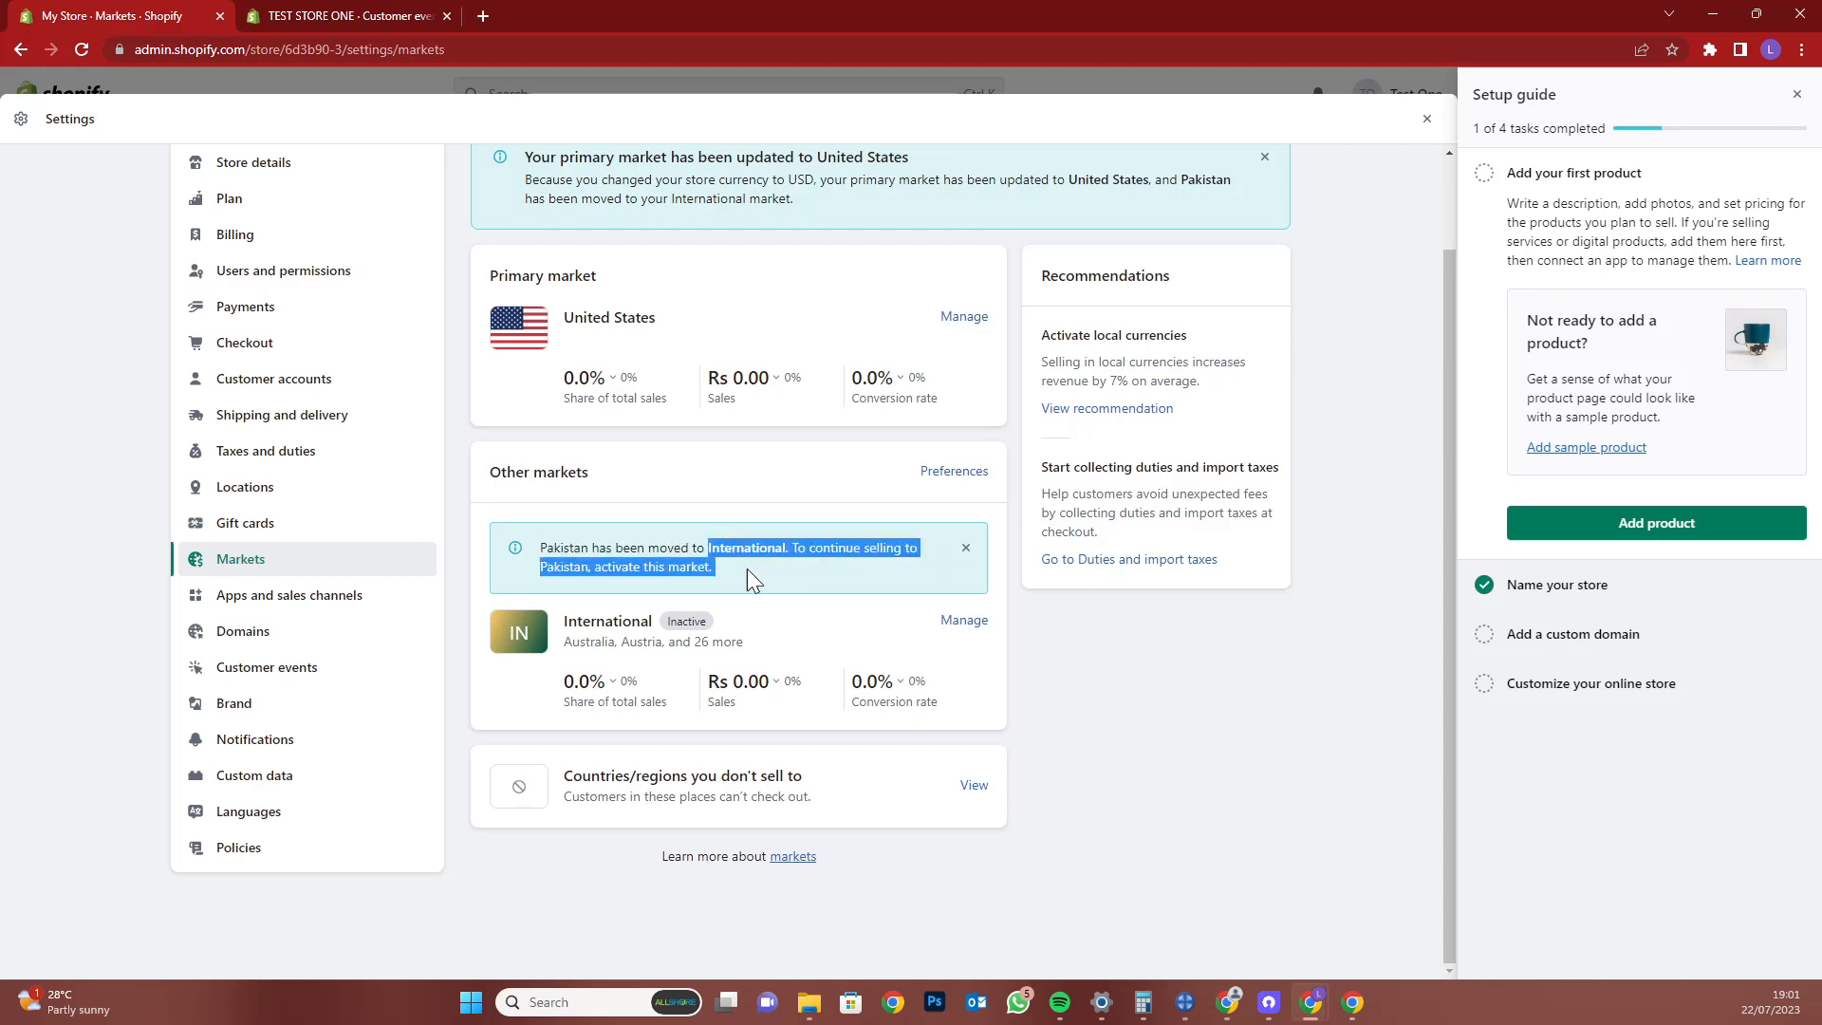
click(373, 597)
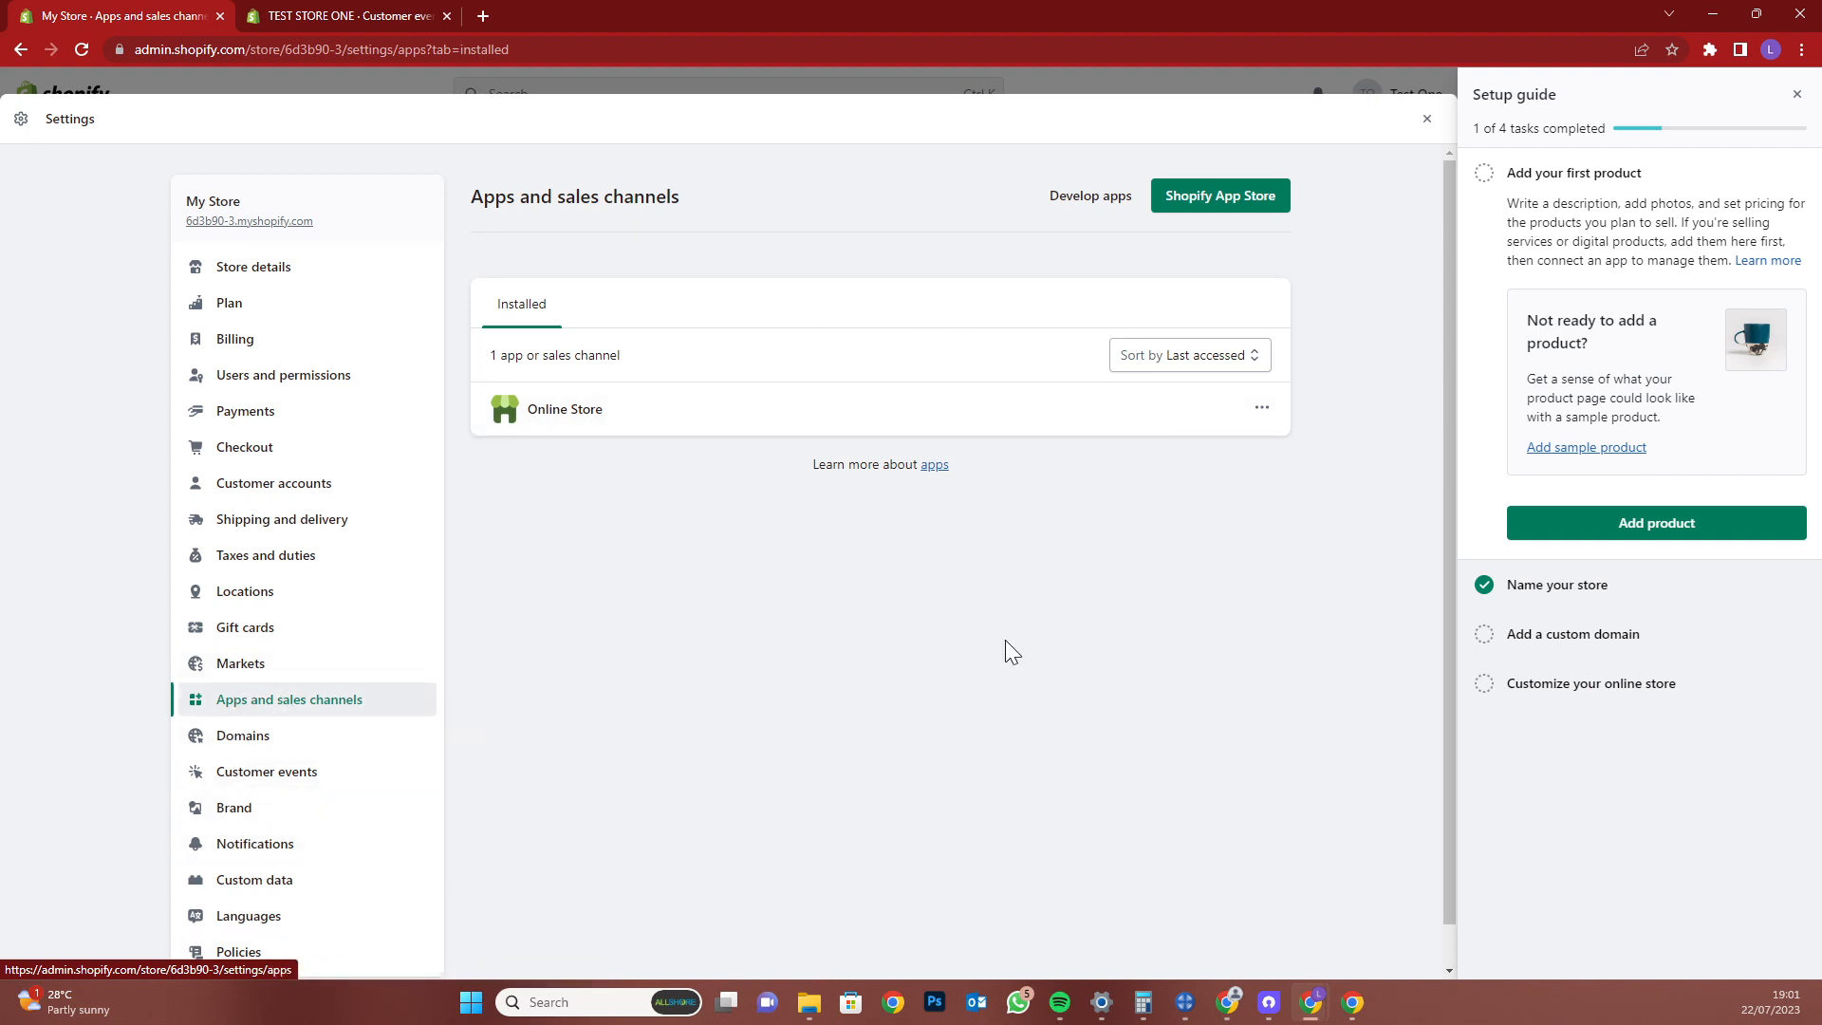
Review Domains settings, then go to Customer events and scroll its empty Pixels section
click(223, 743)
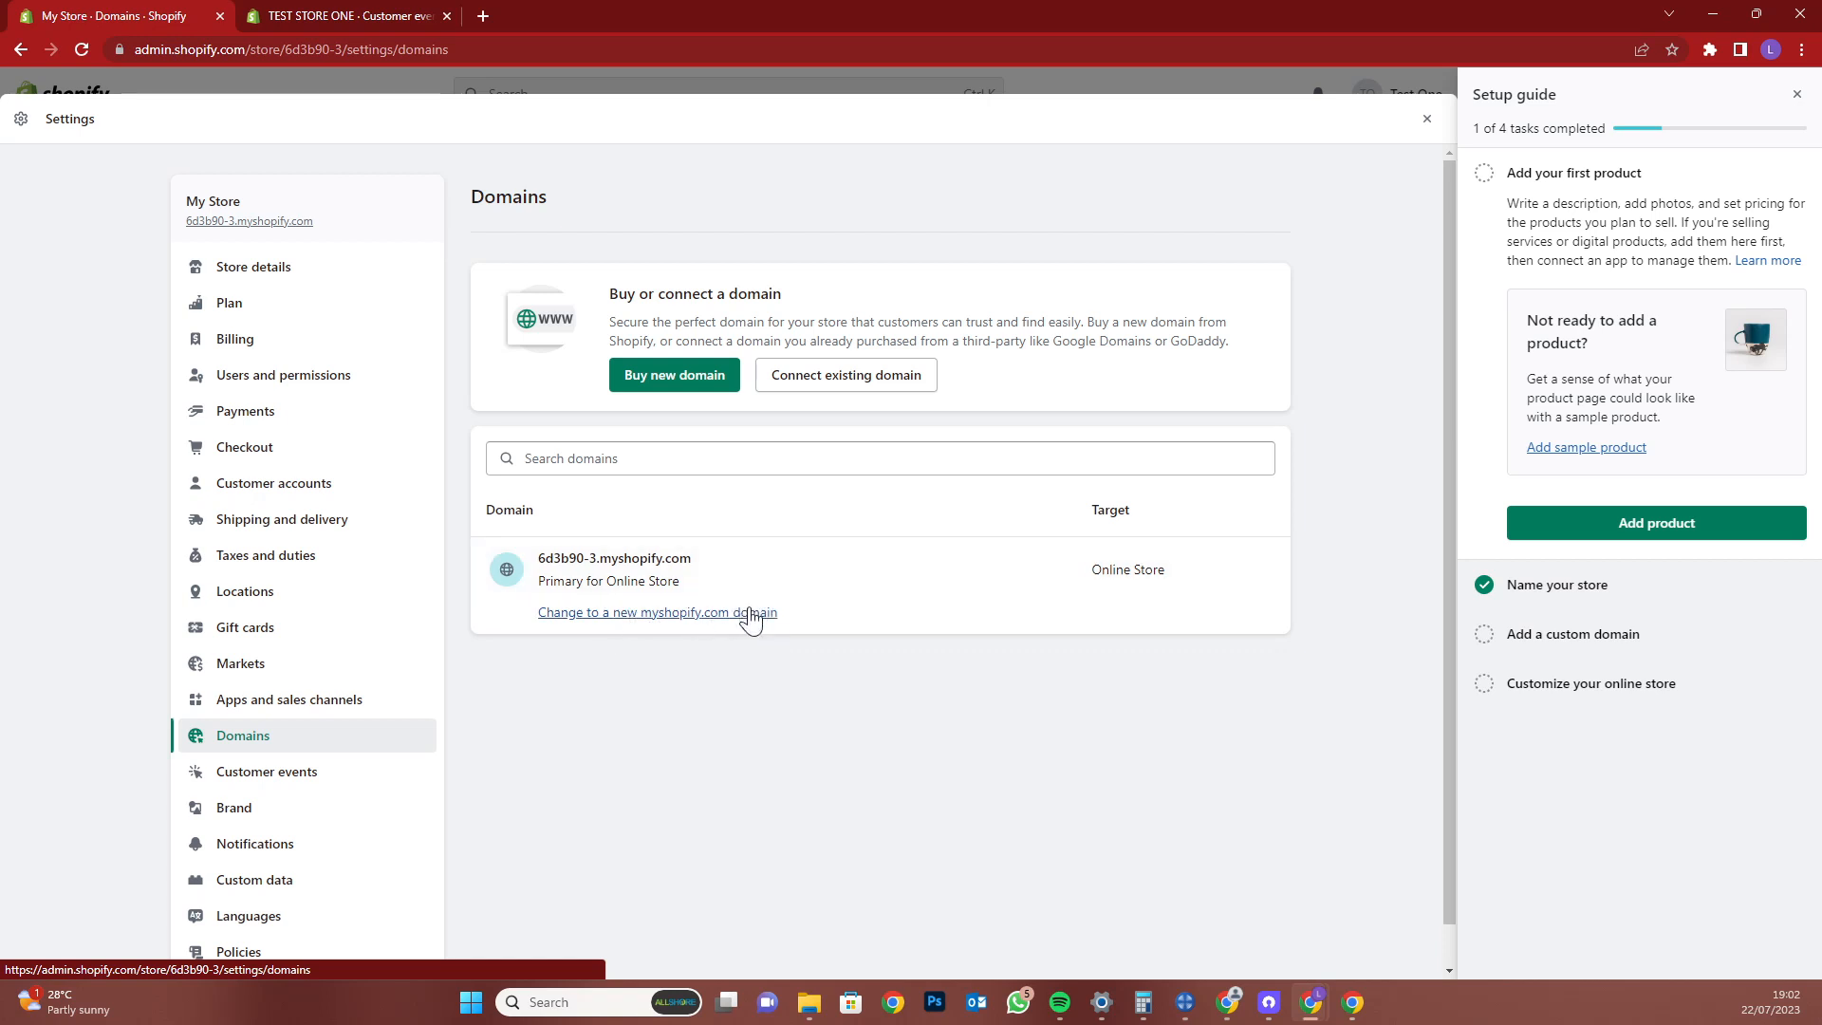
scroll(356, 793, down, 1)
click(338, 747)
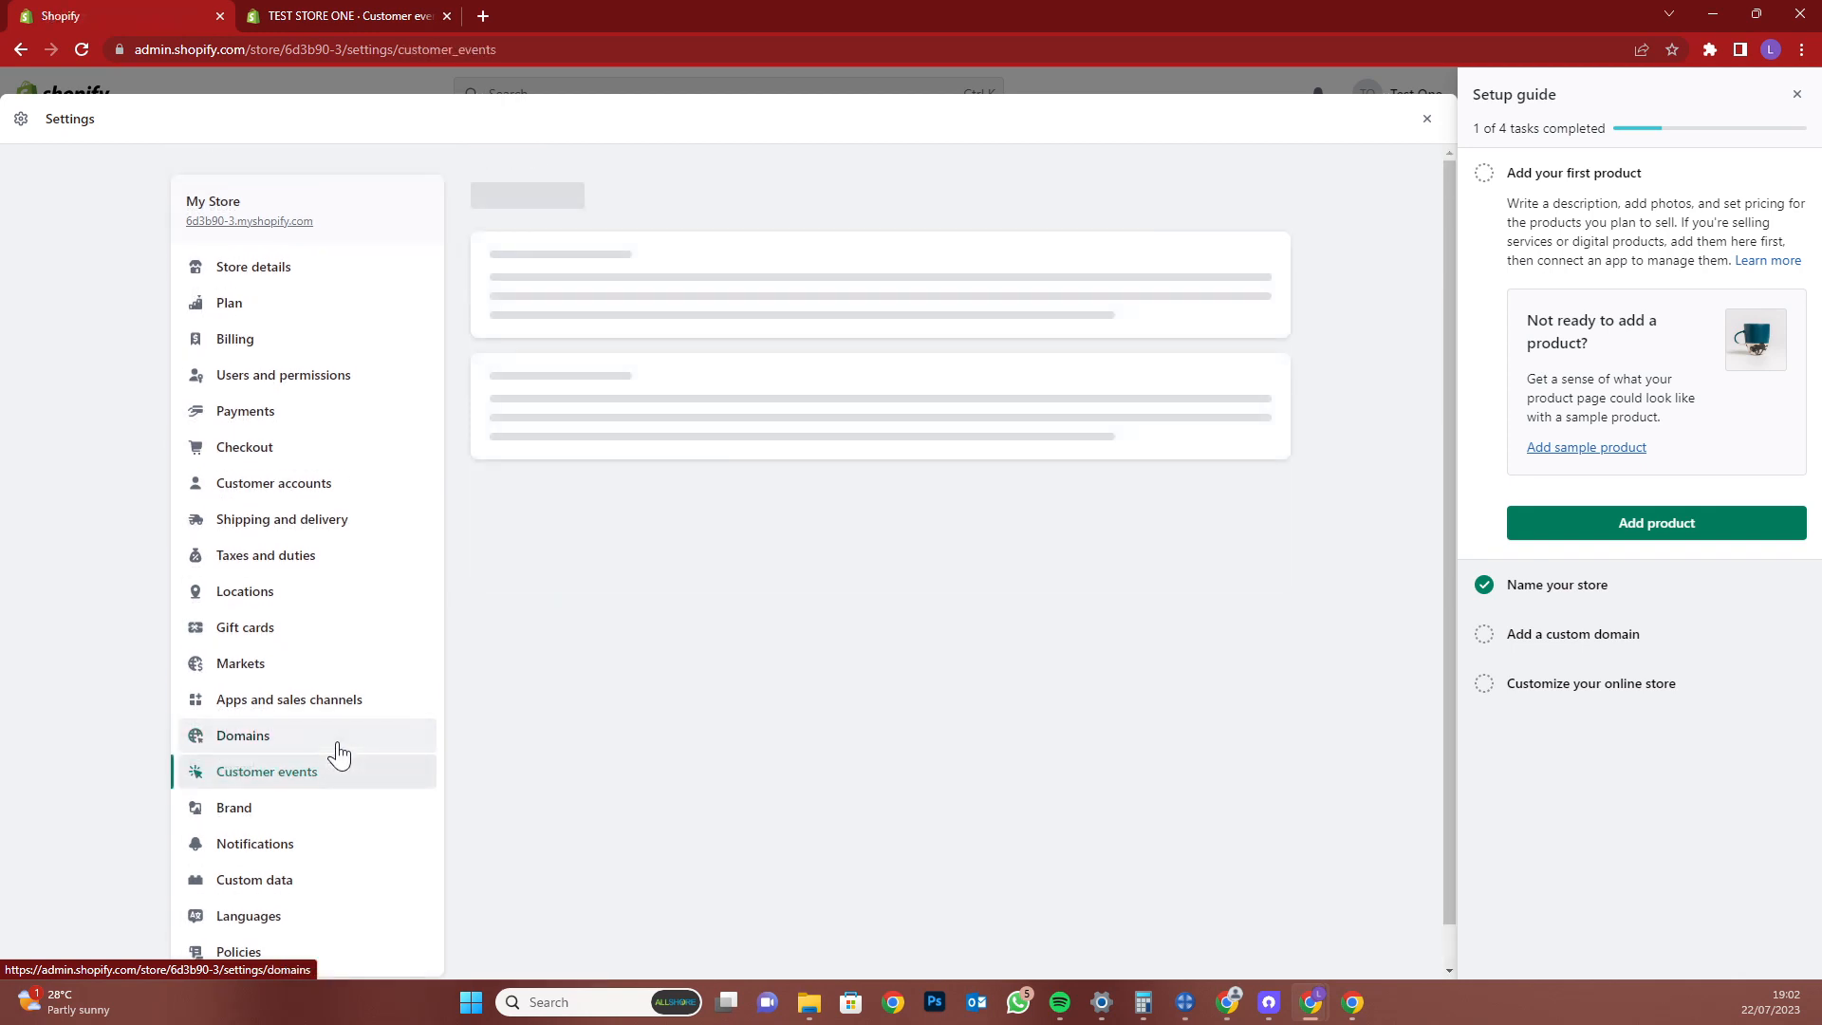
scroll(446, 692, down, 1)
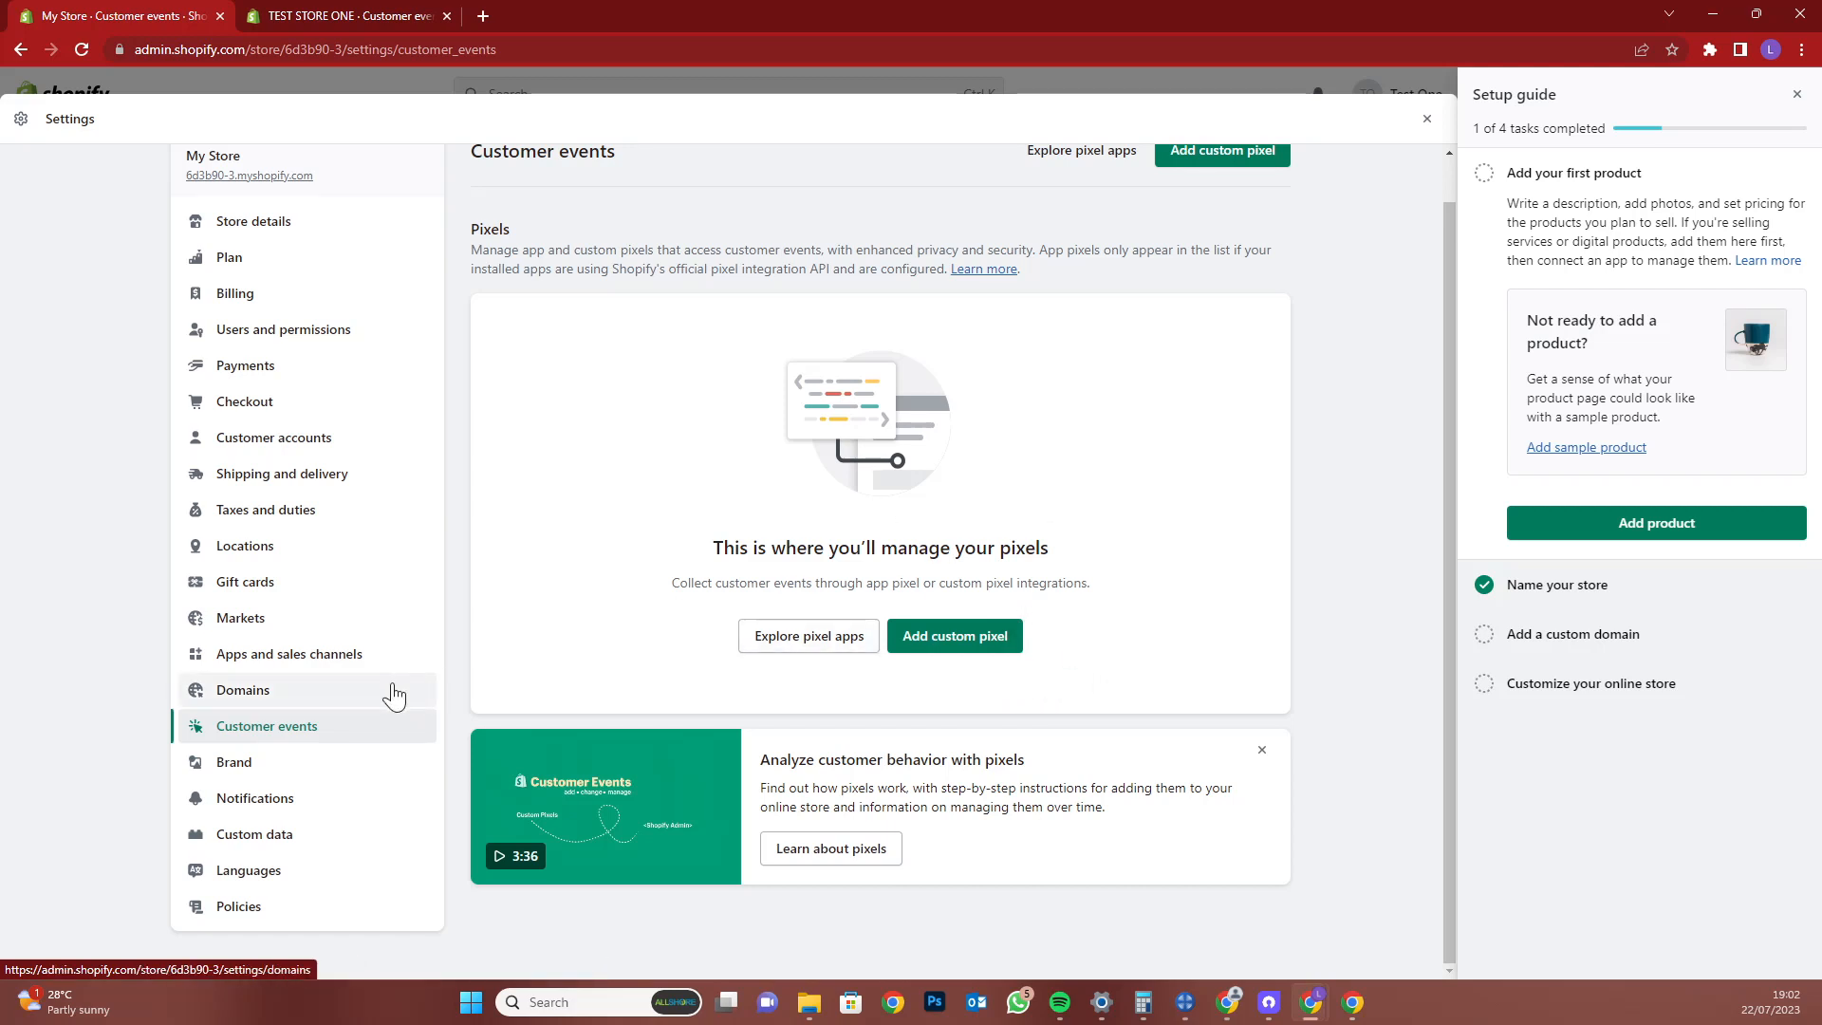
Scroll through the Brand settings page and back up
click(252, 770)
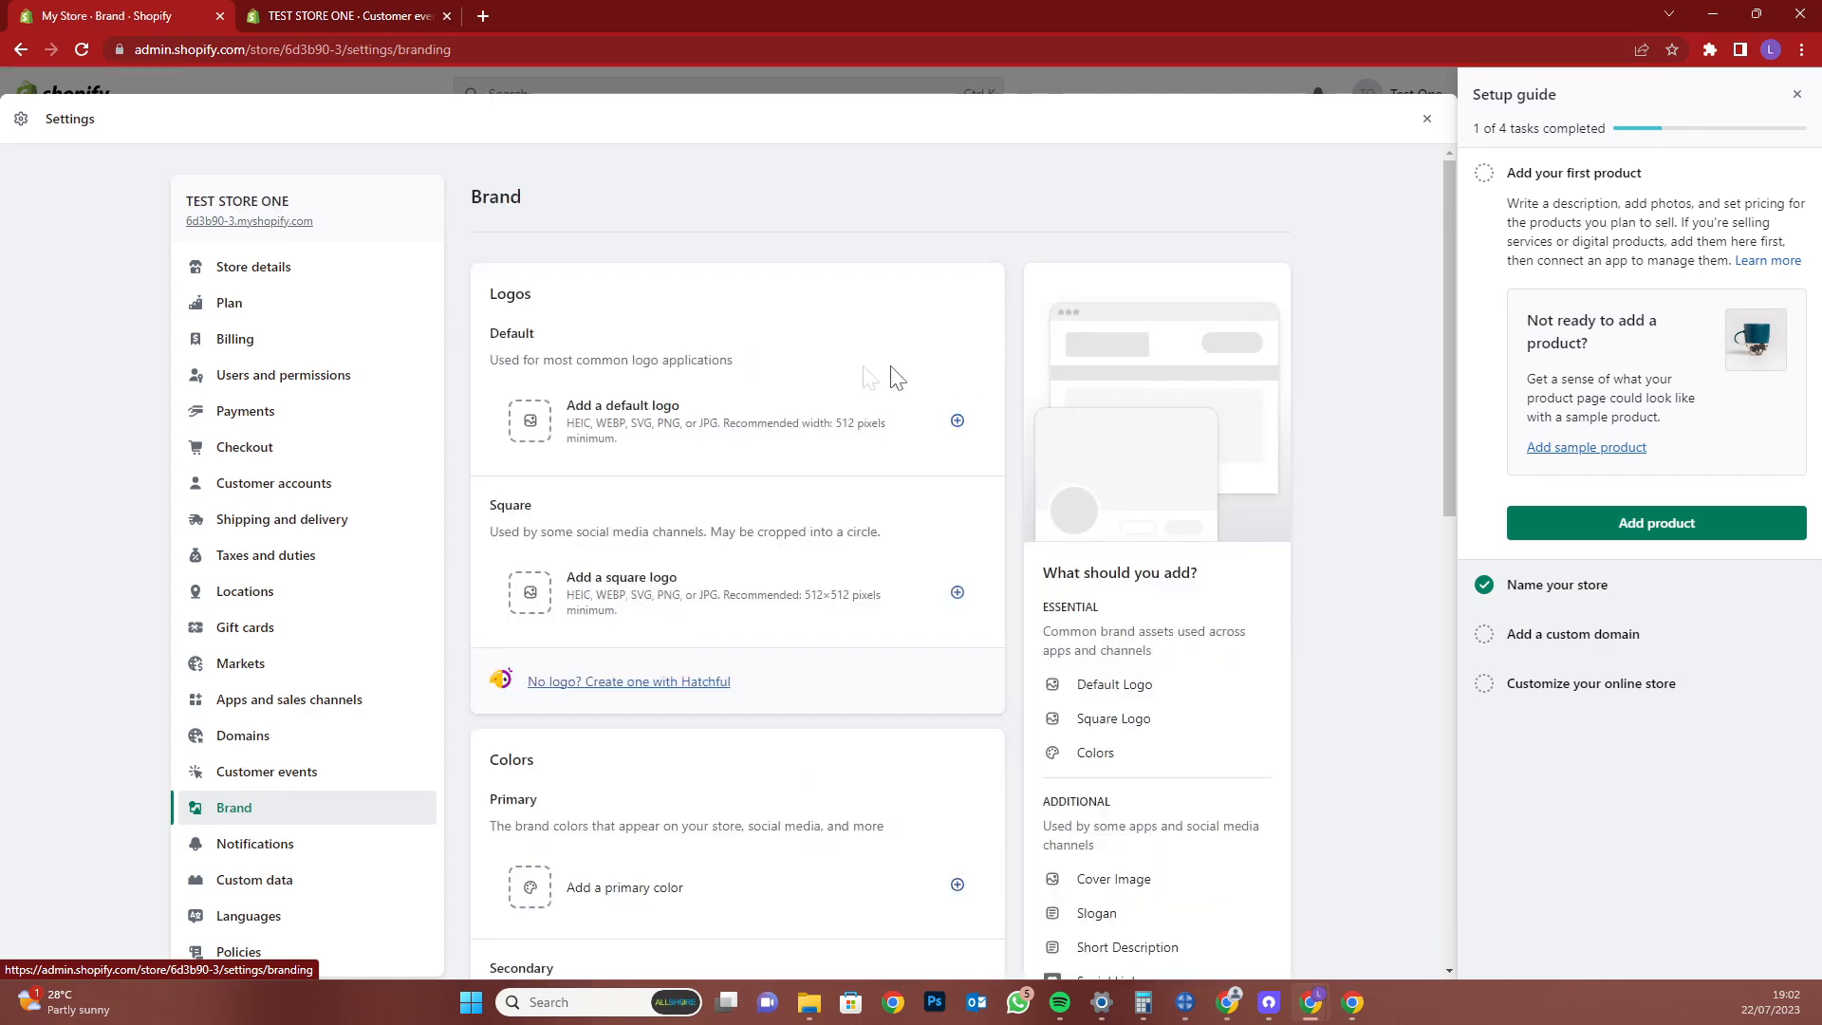
scroll(750, 441, down, 3)
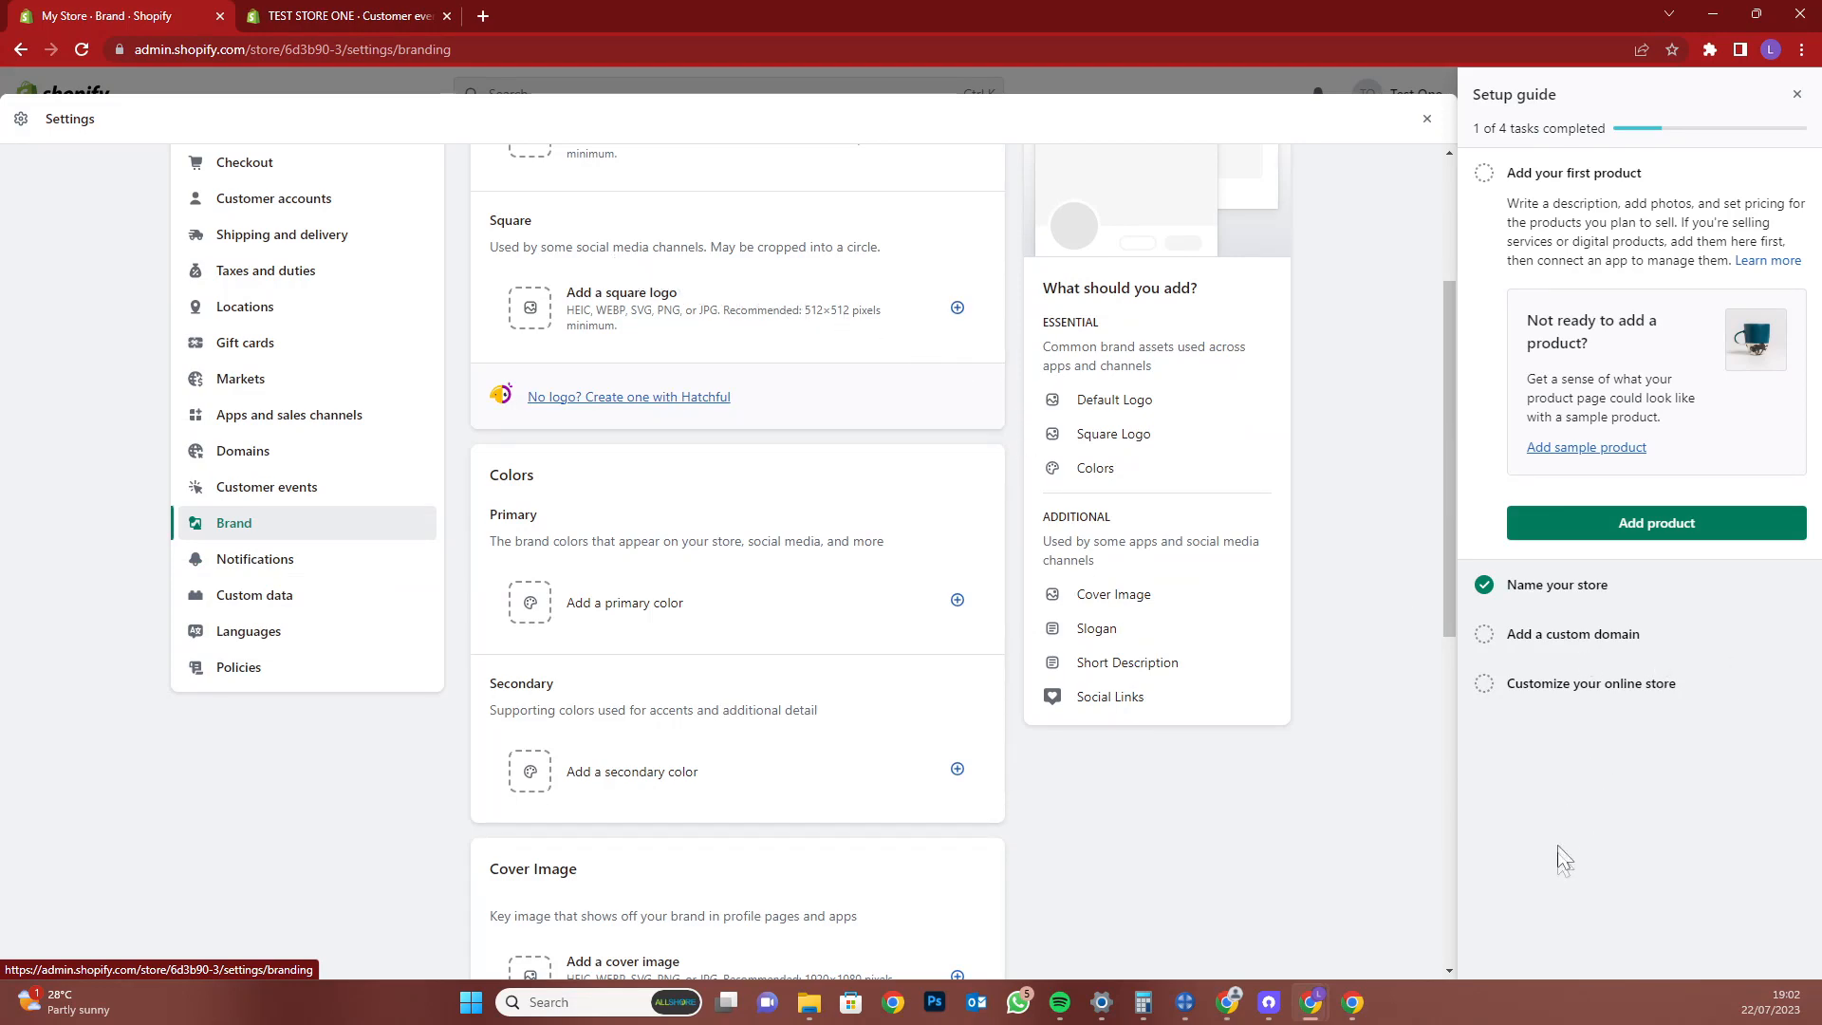
scroll(1034, 740, down, 4)
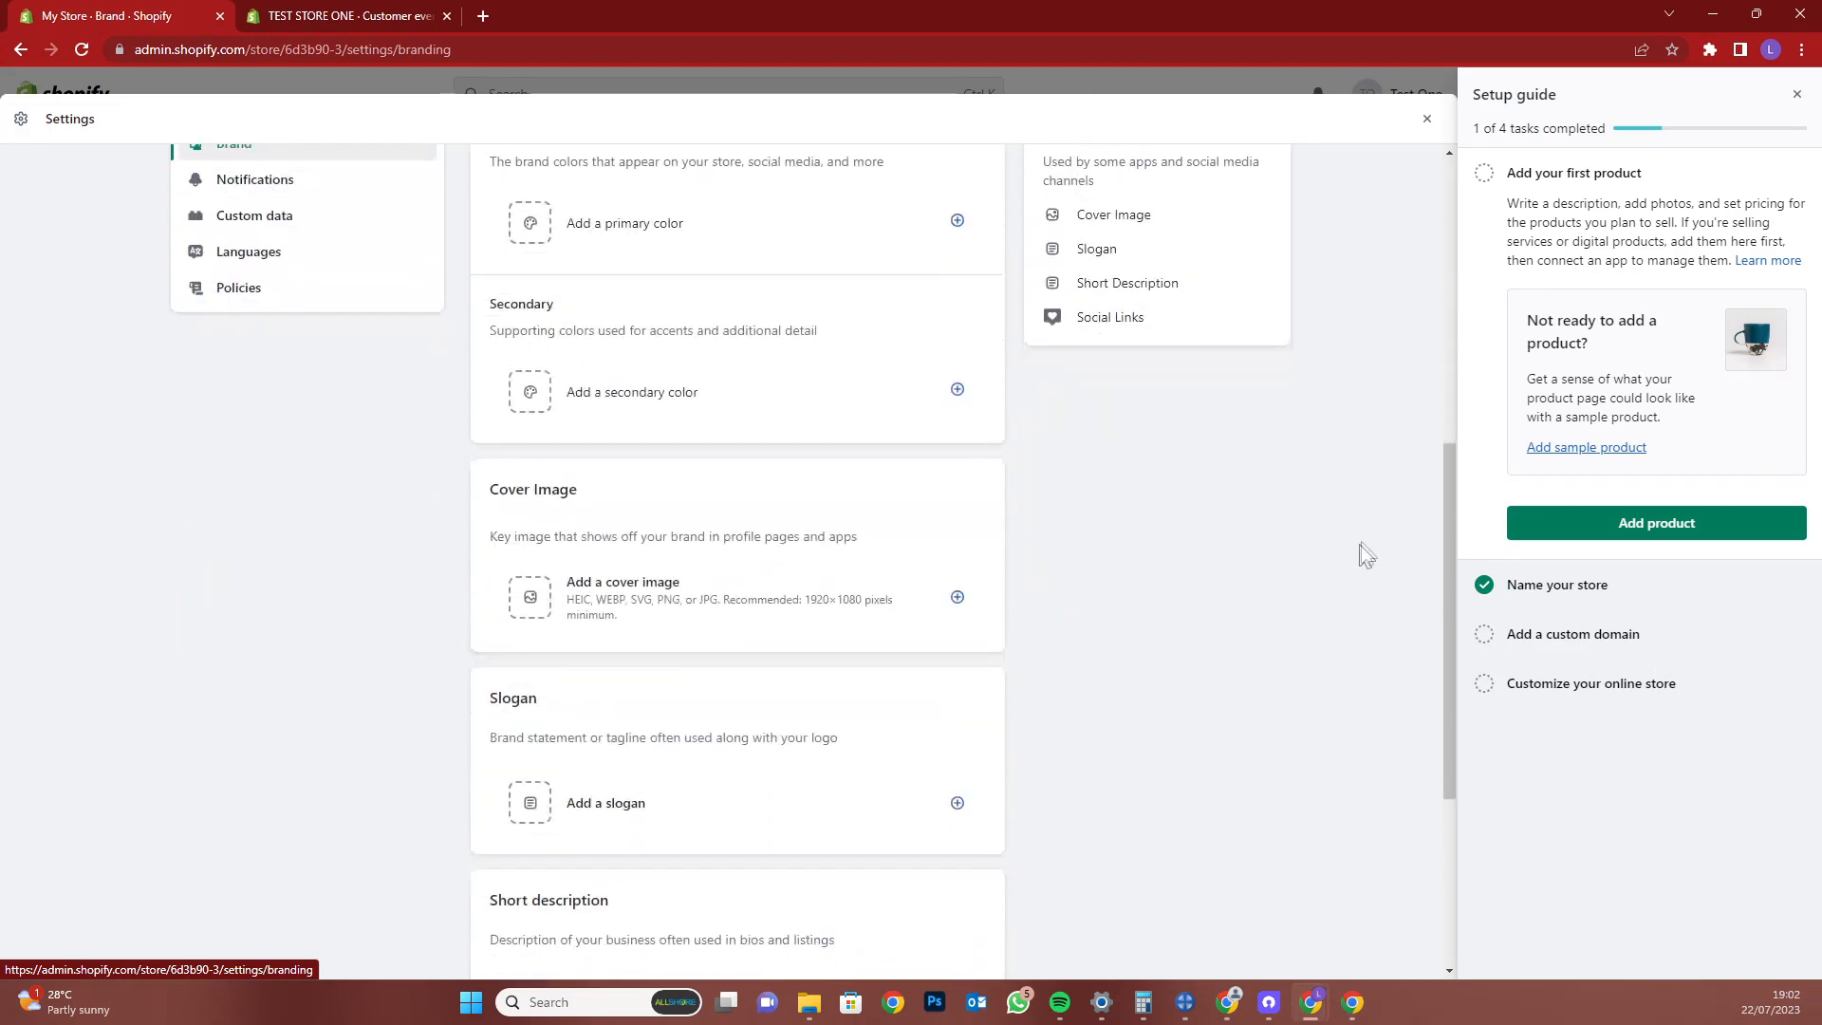
scroll(1233, 726, down, 3)
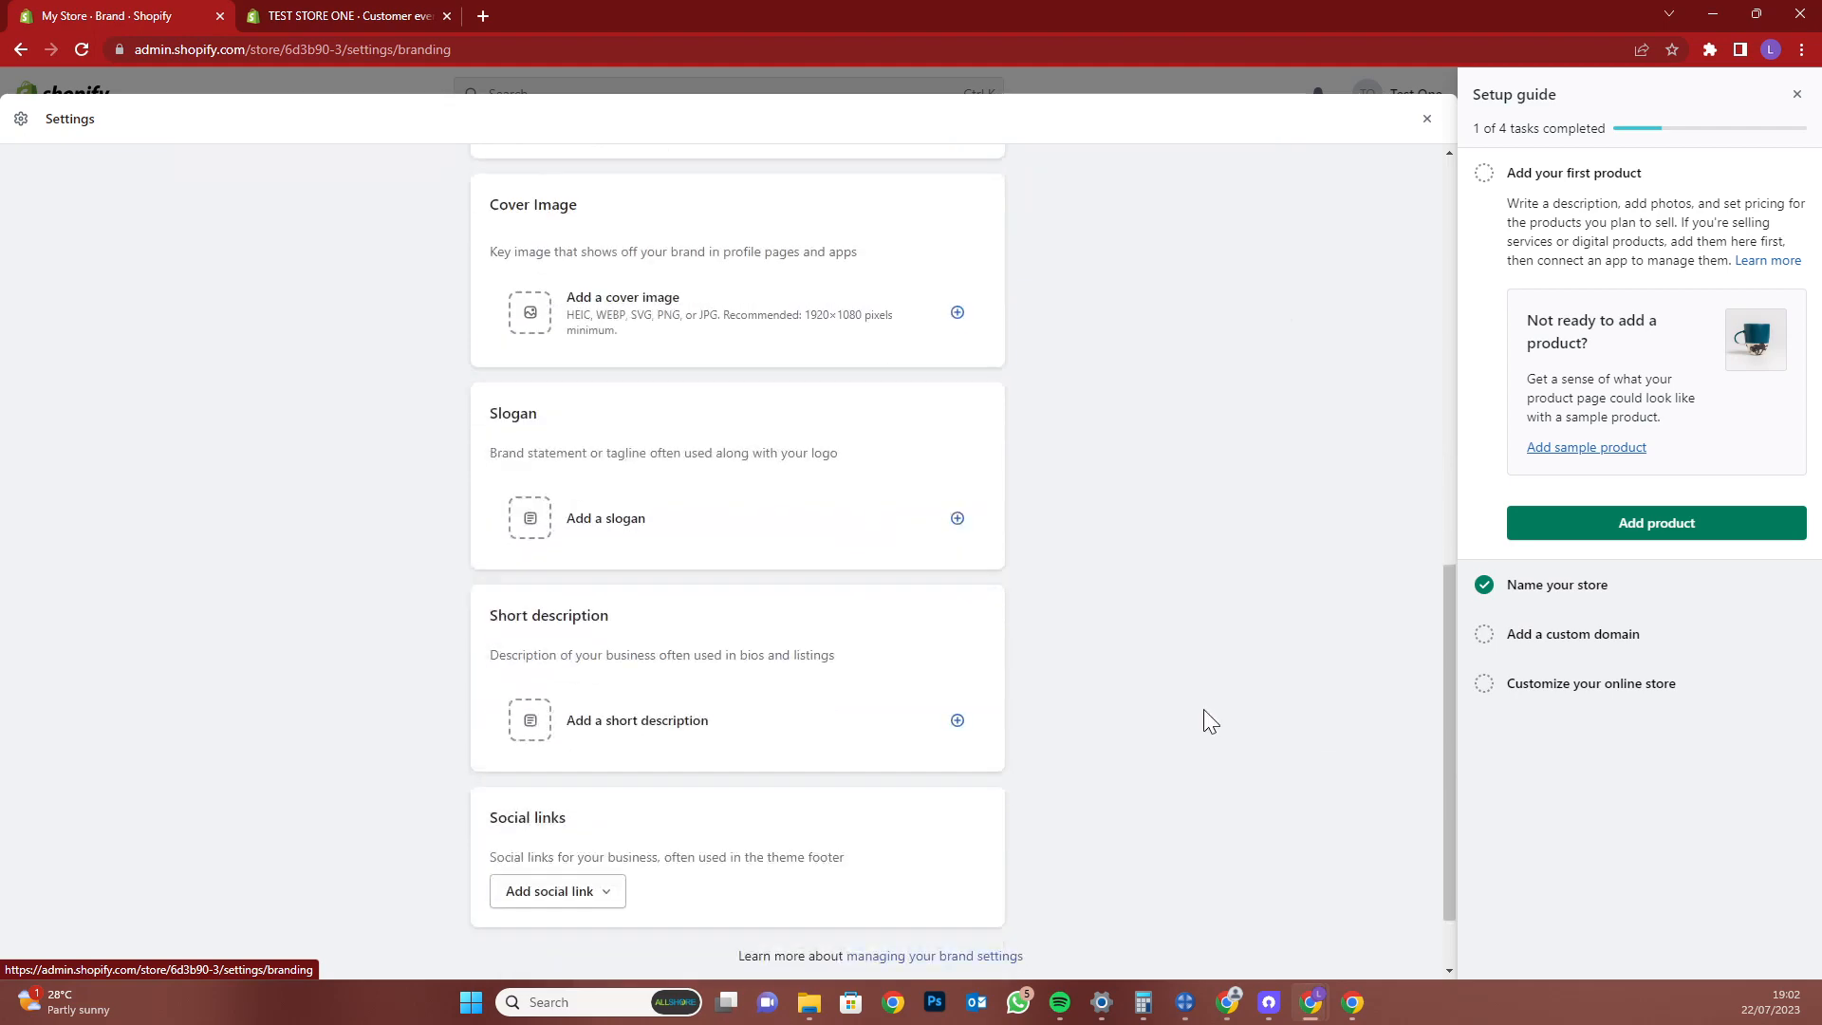
scroll(1204, 708, down, 1)
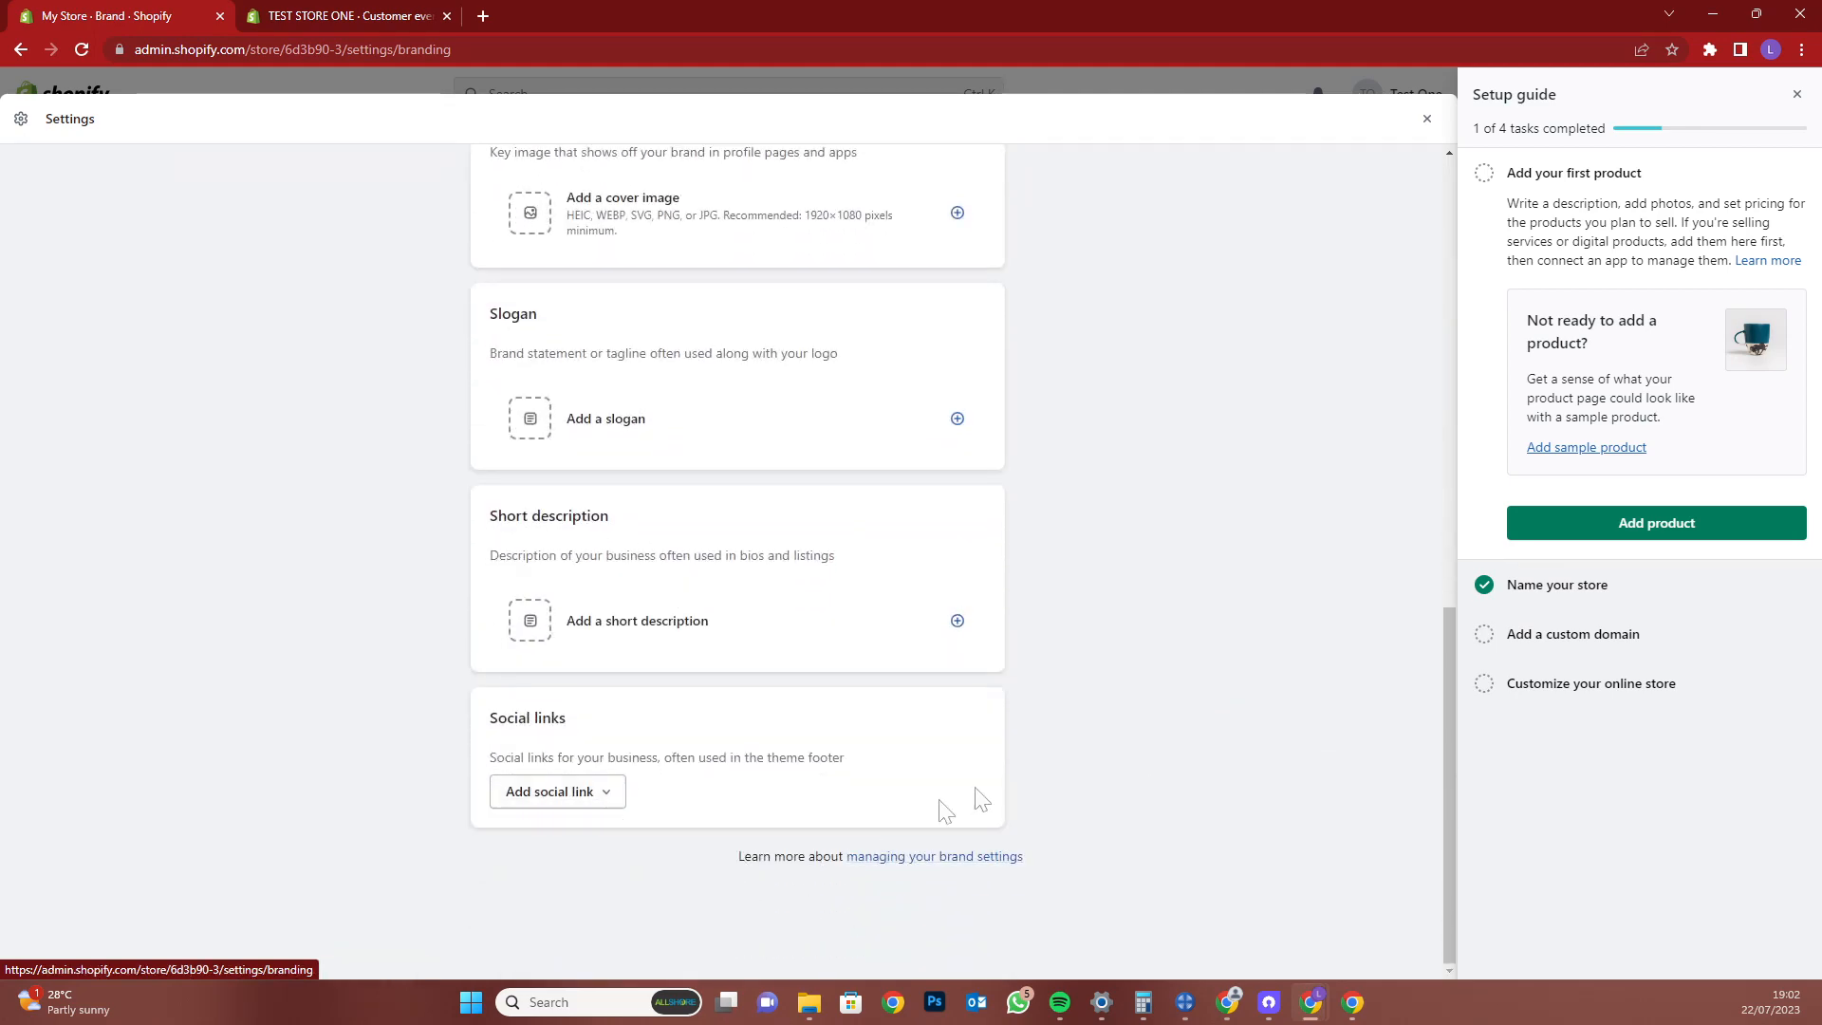
scroll(998, 789, up, 6)
scroll(998, 789, up, 4)
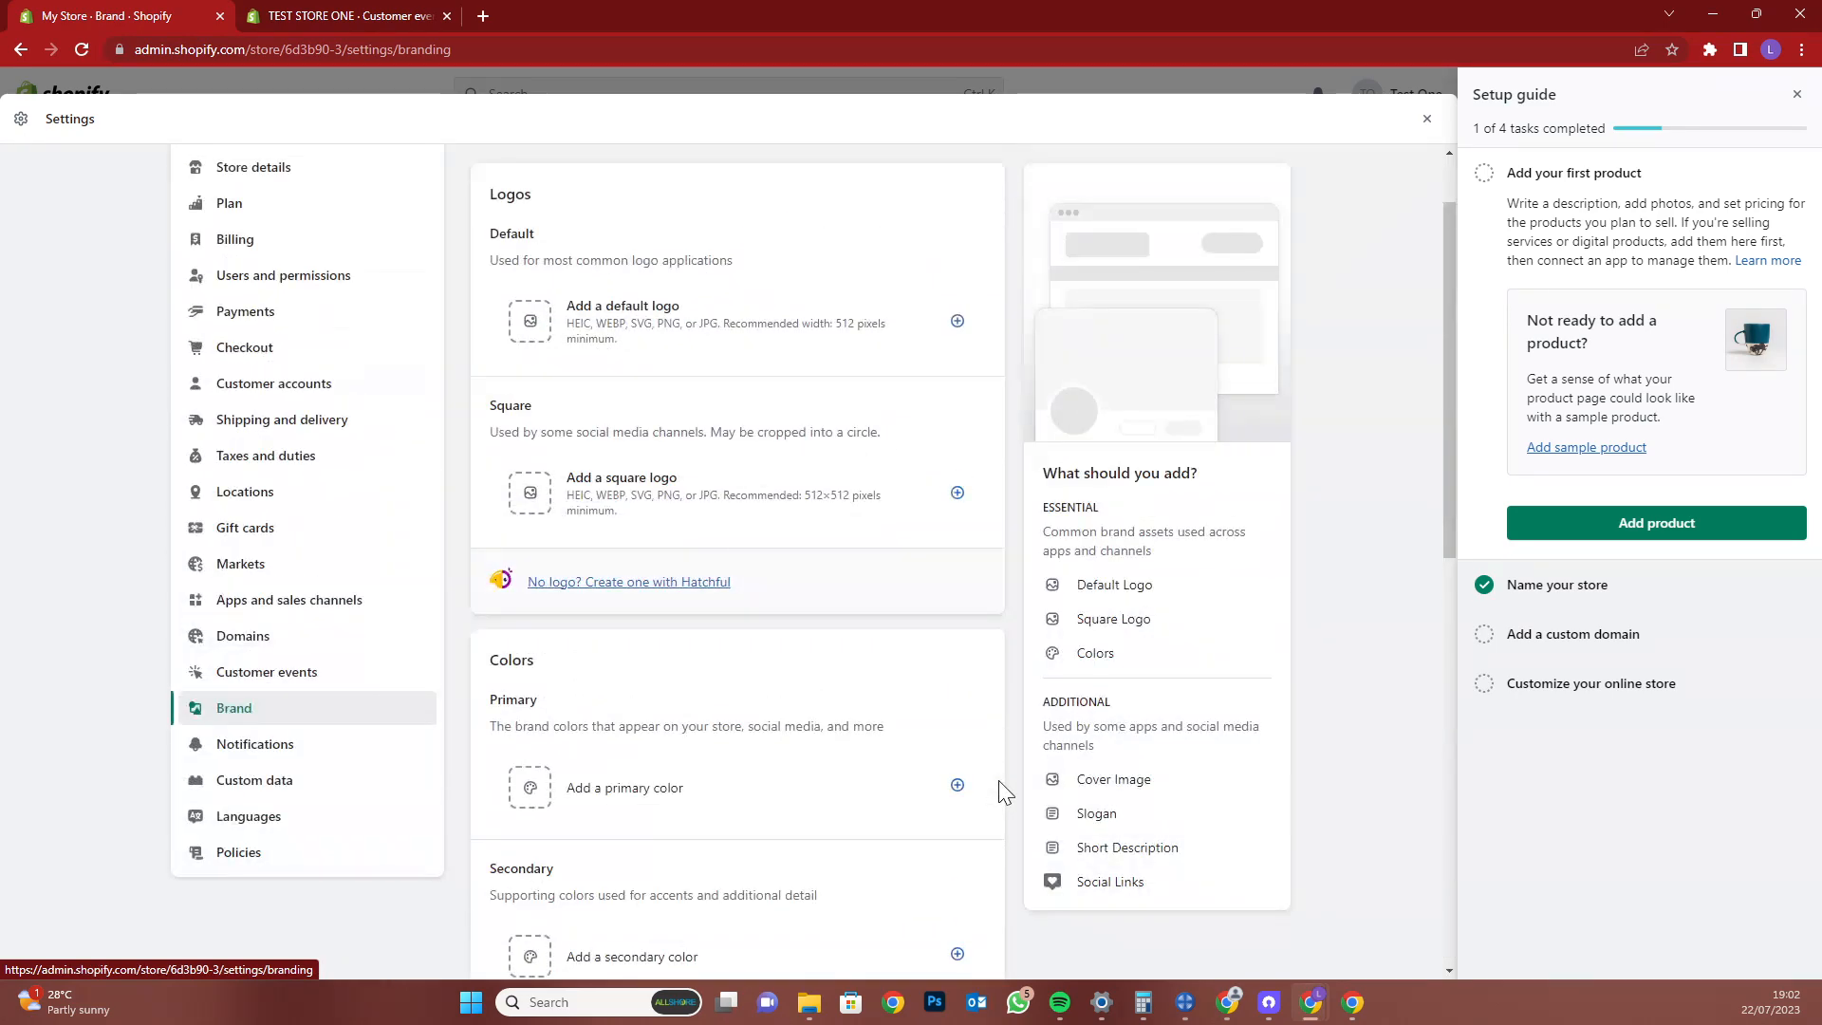
Go to Notifications and scroll down to the Orders notifications list
click(357, 746)
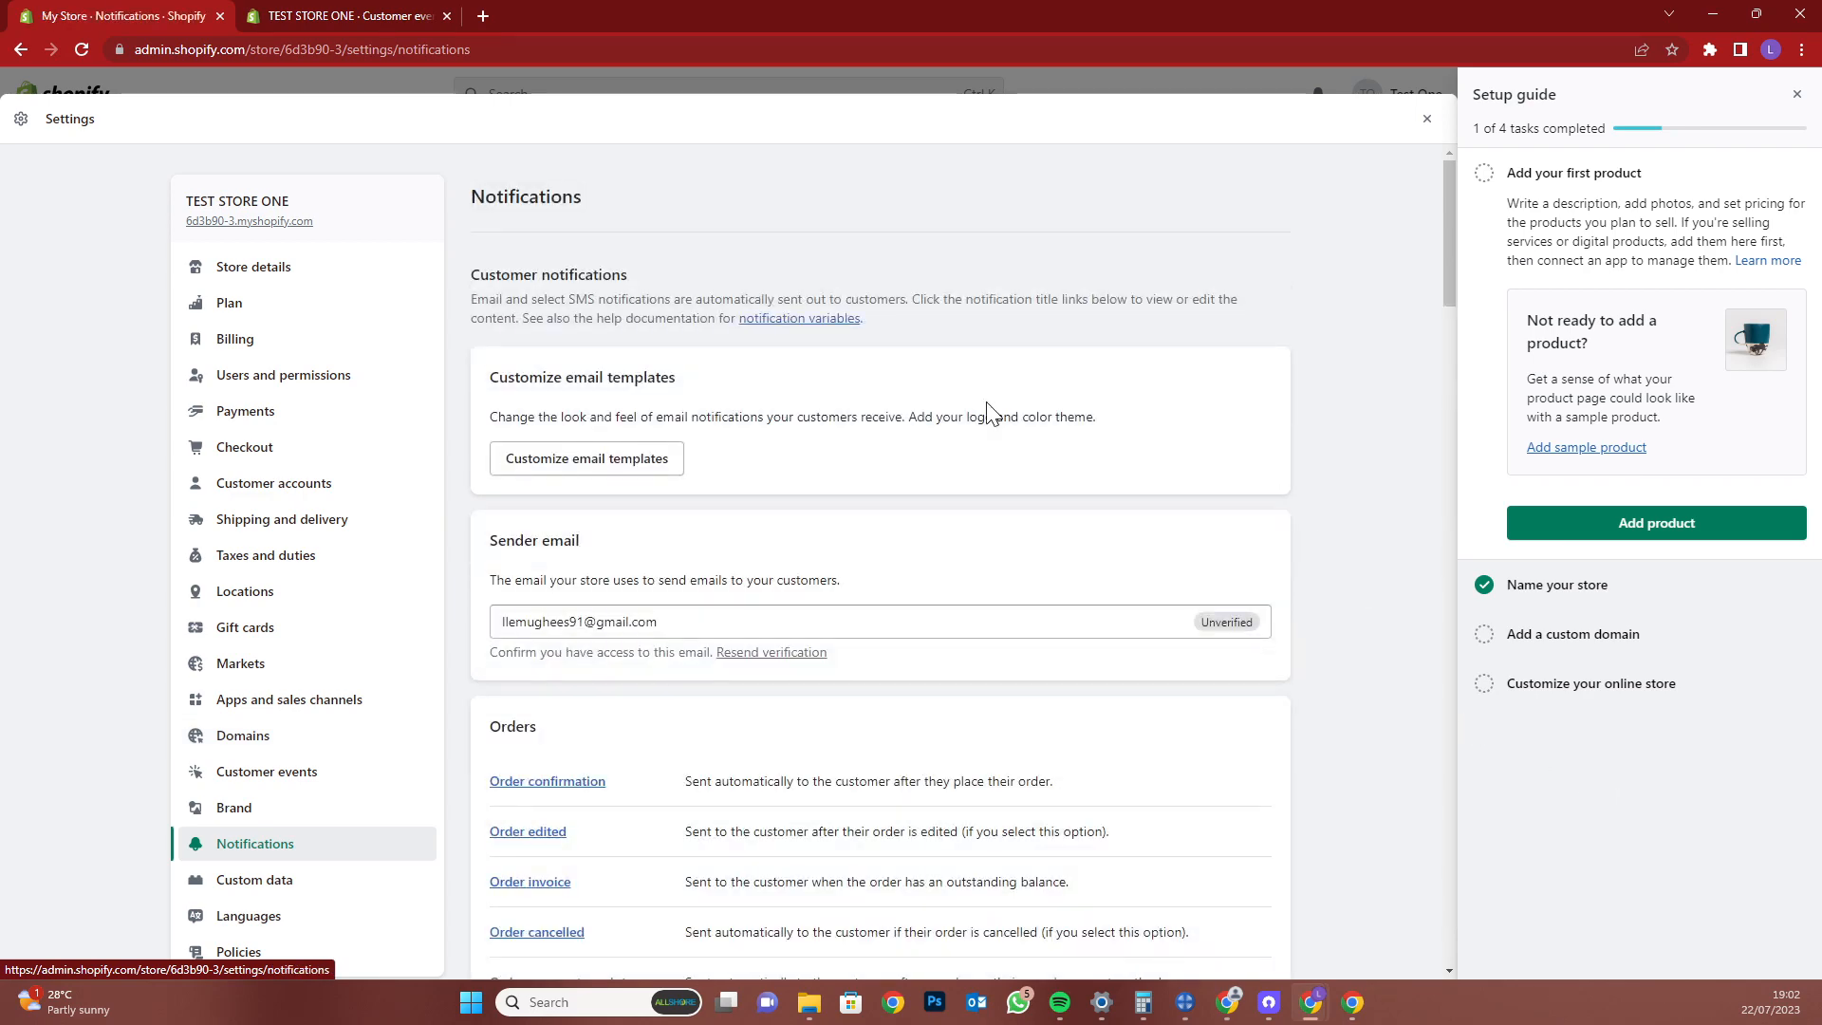
scroll(1079, 458, down, 2)
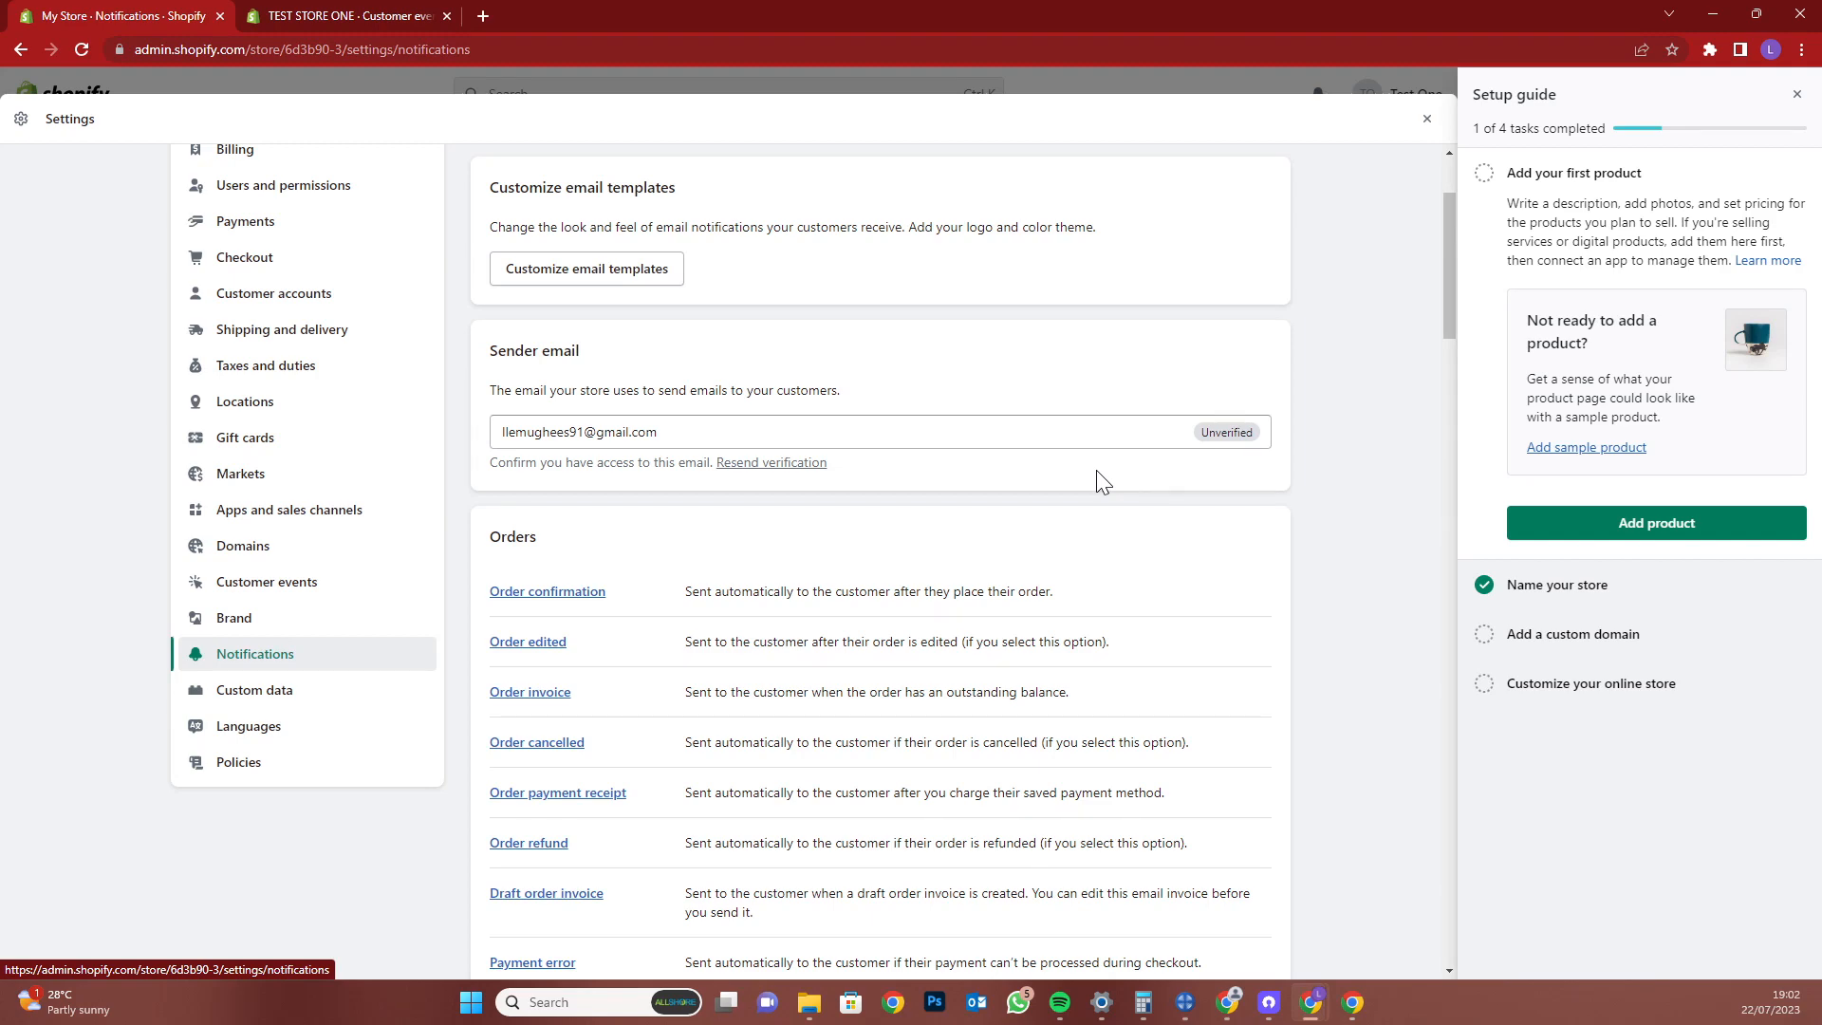
scroll(1046, 590, down, 2)
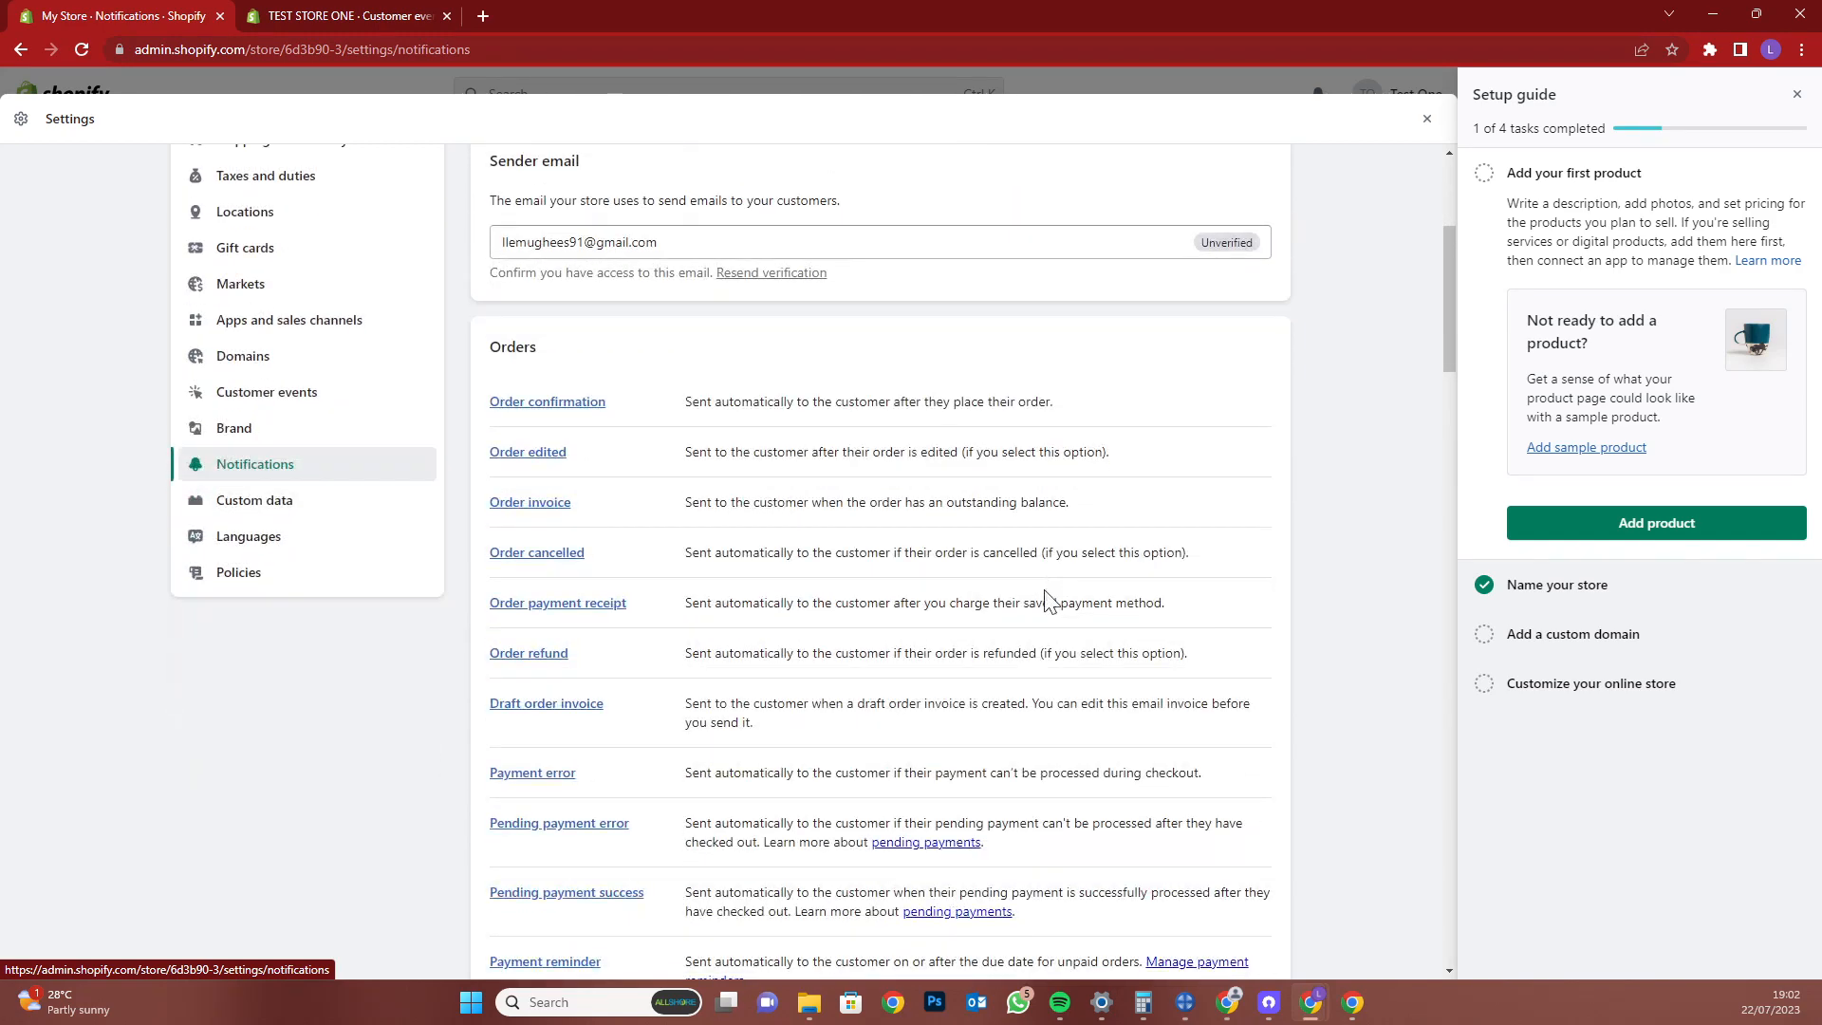
scroll(1048, 597, down, 2)
Browse the Custom data and Languages settings, then show Policies with return rules Off
click(279, 317)
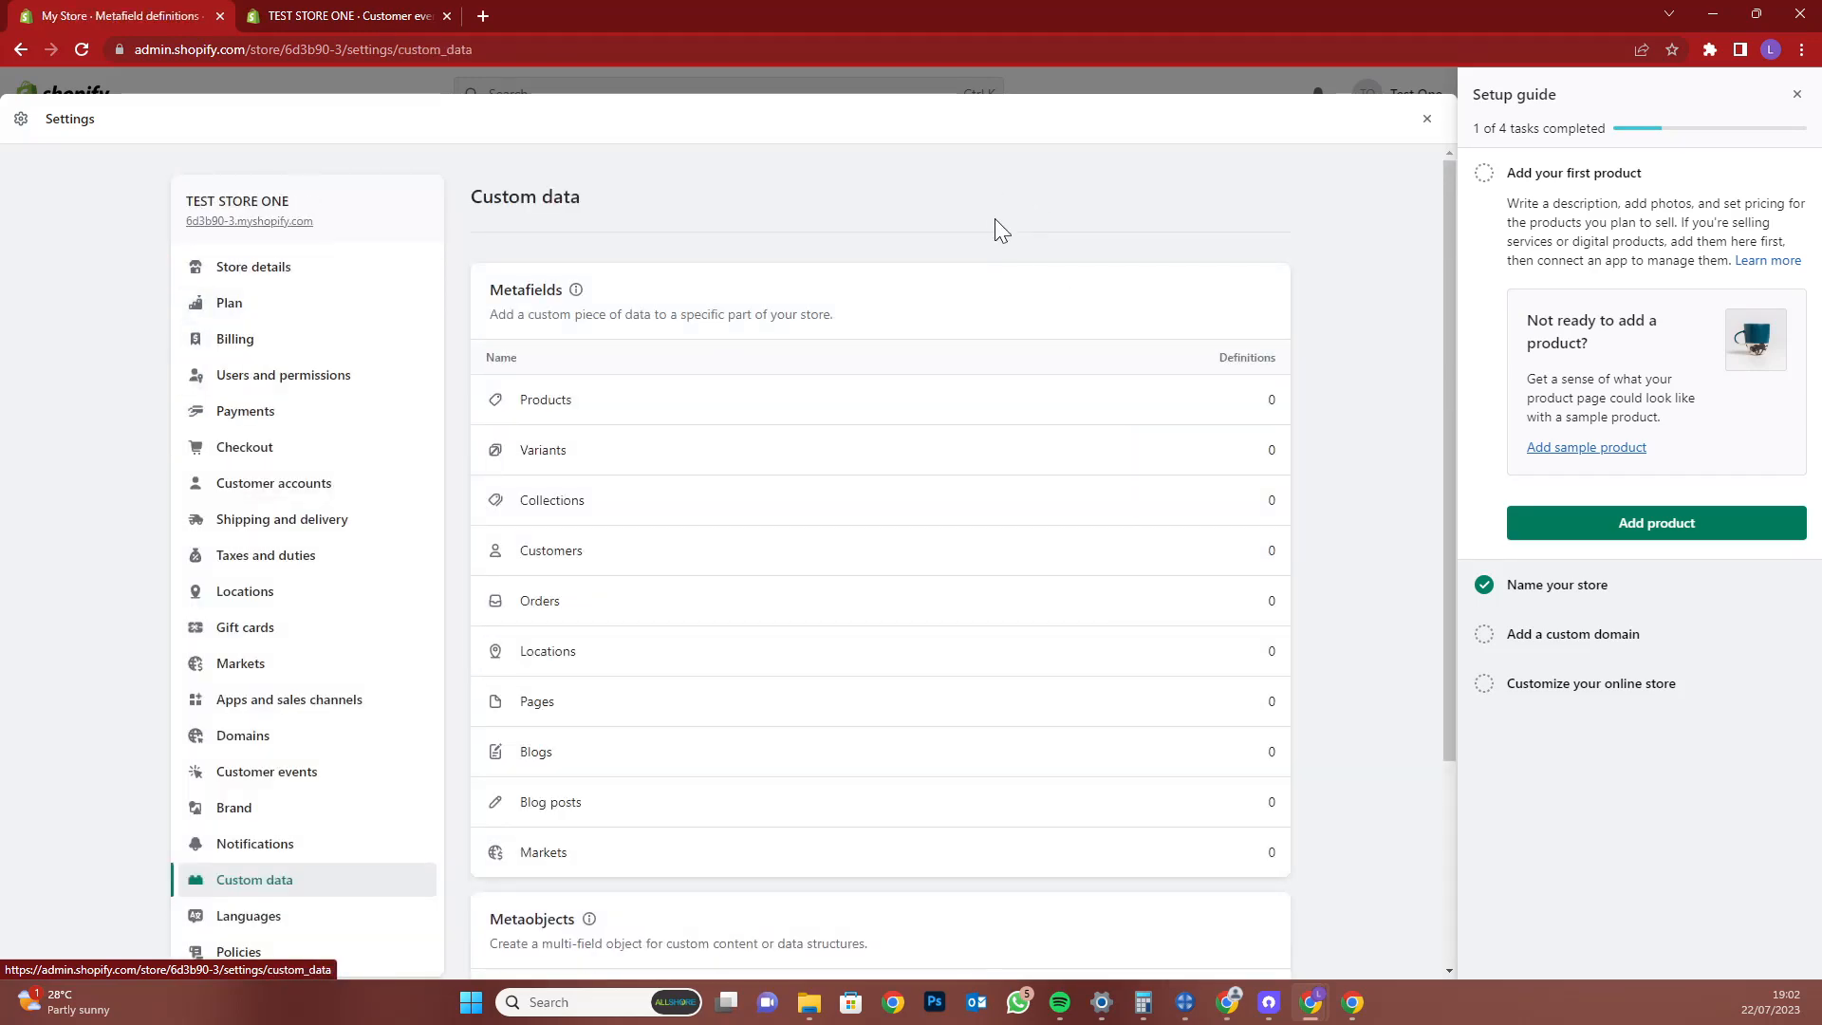
scroll(1000, 219, down, 3)
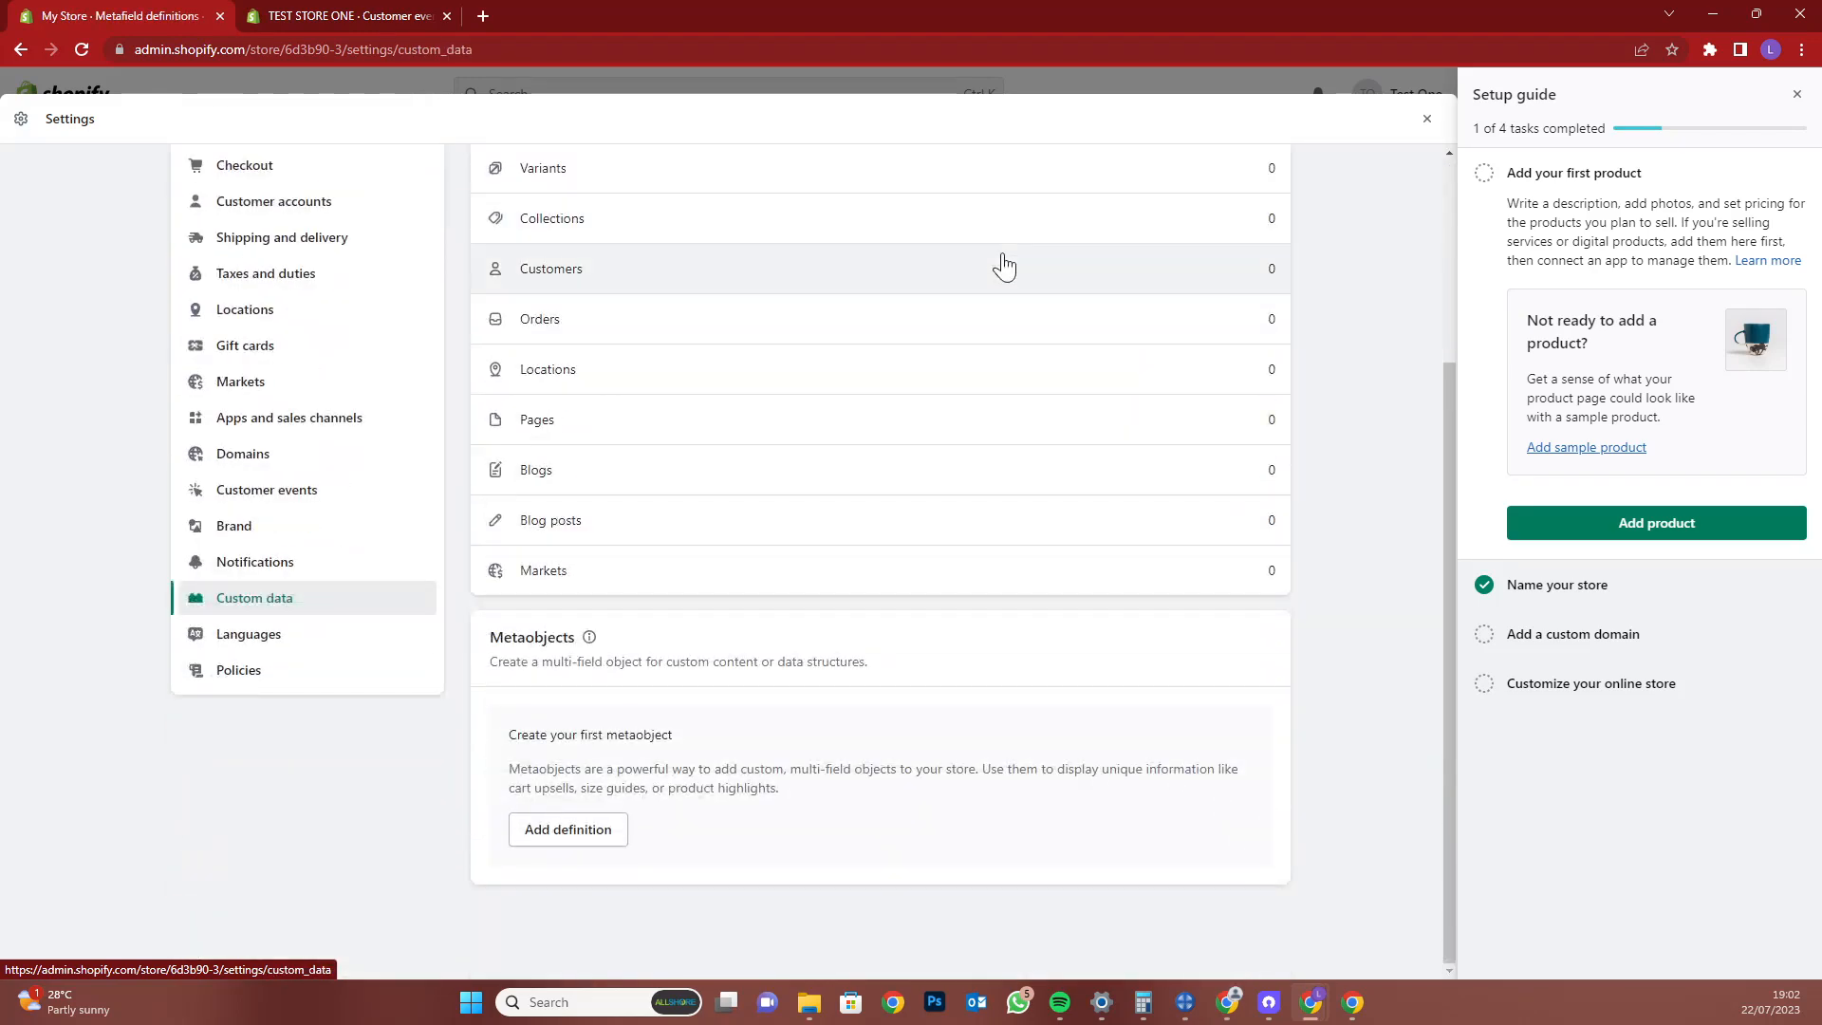
scroll(1004, 271, up, 3)
scroll(902, 407, down, 3)
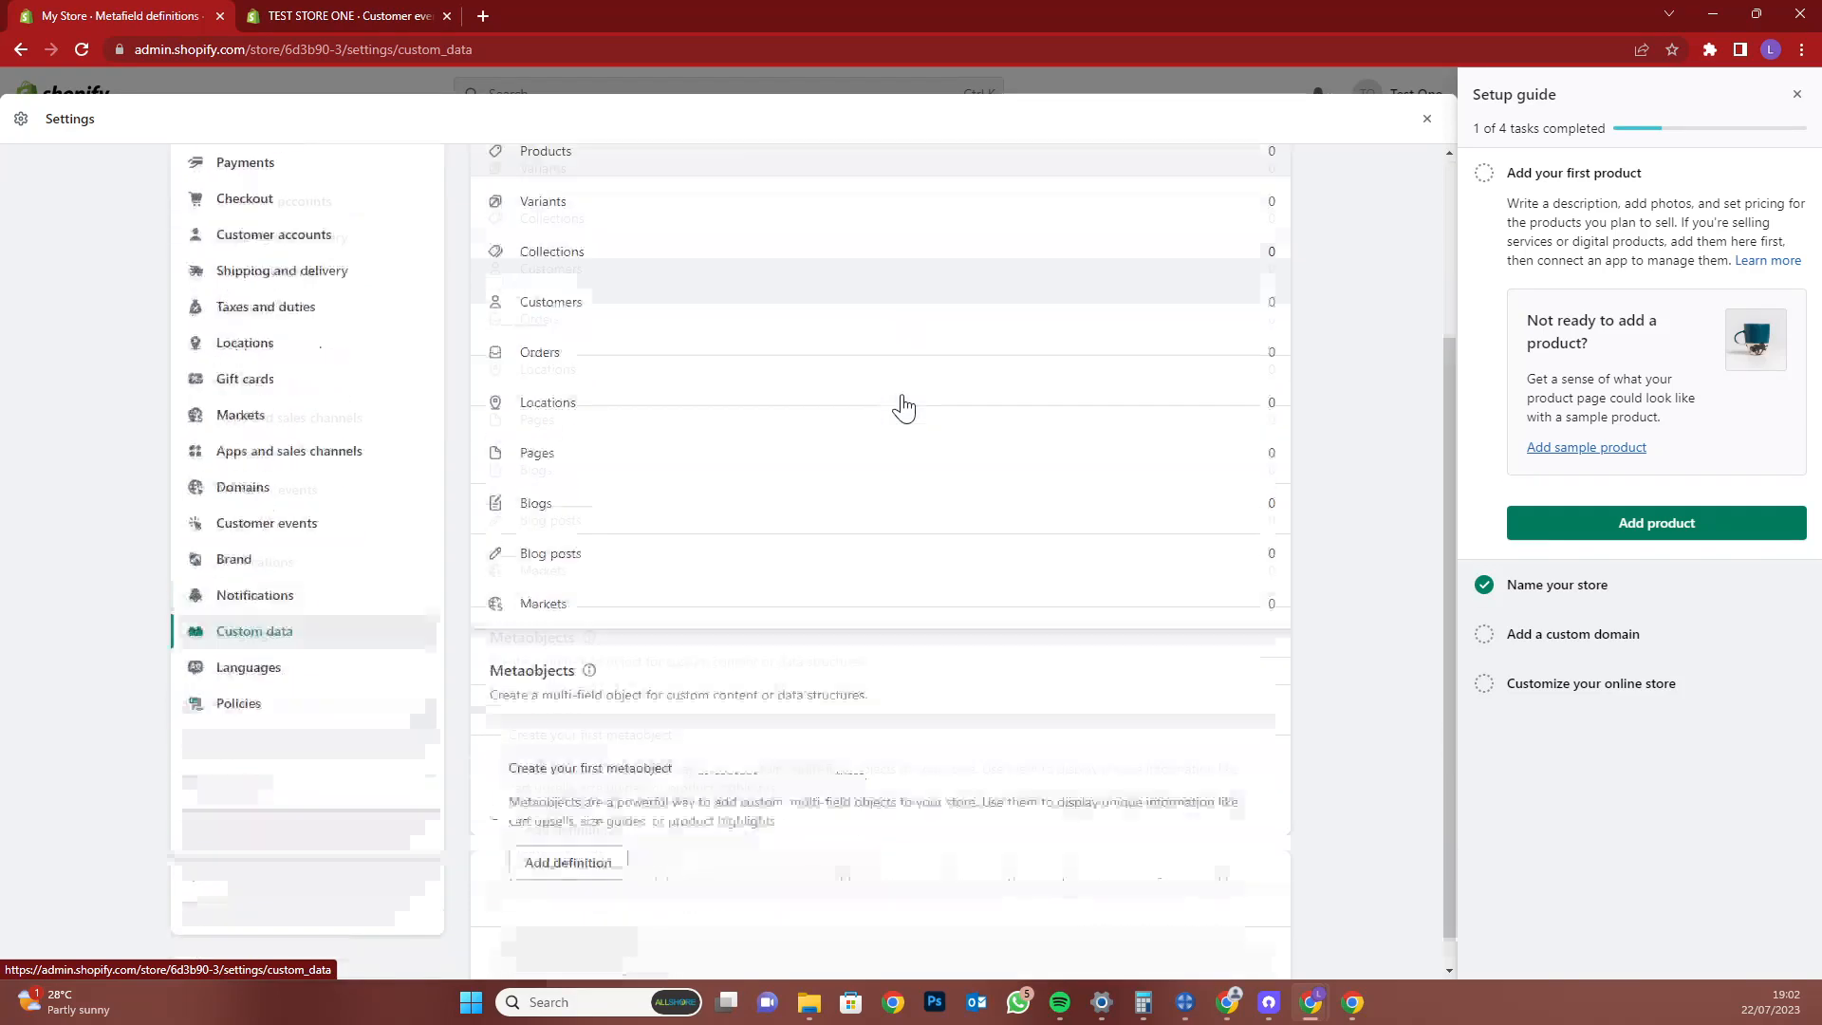
scroll(902, 407, up, 2)
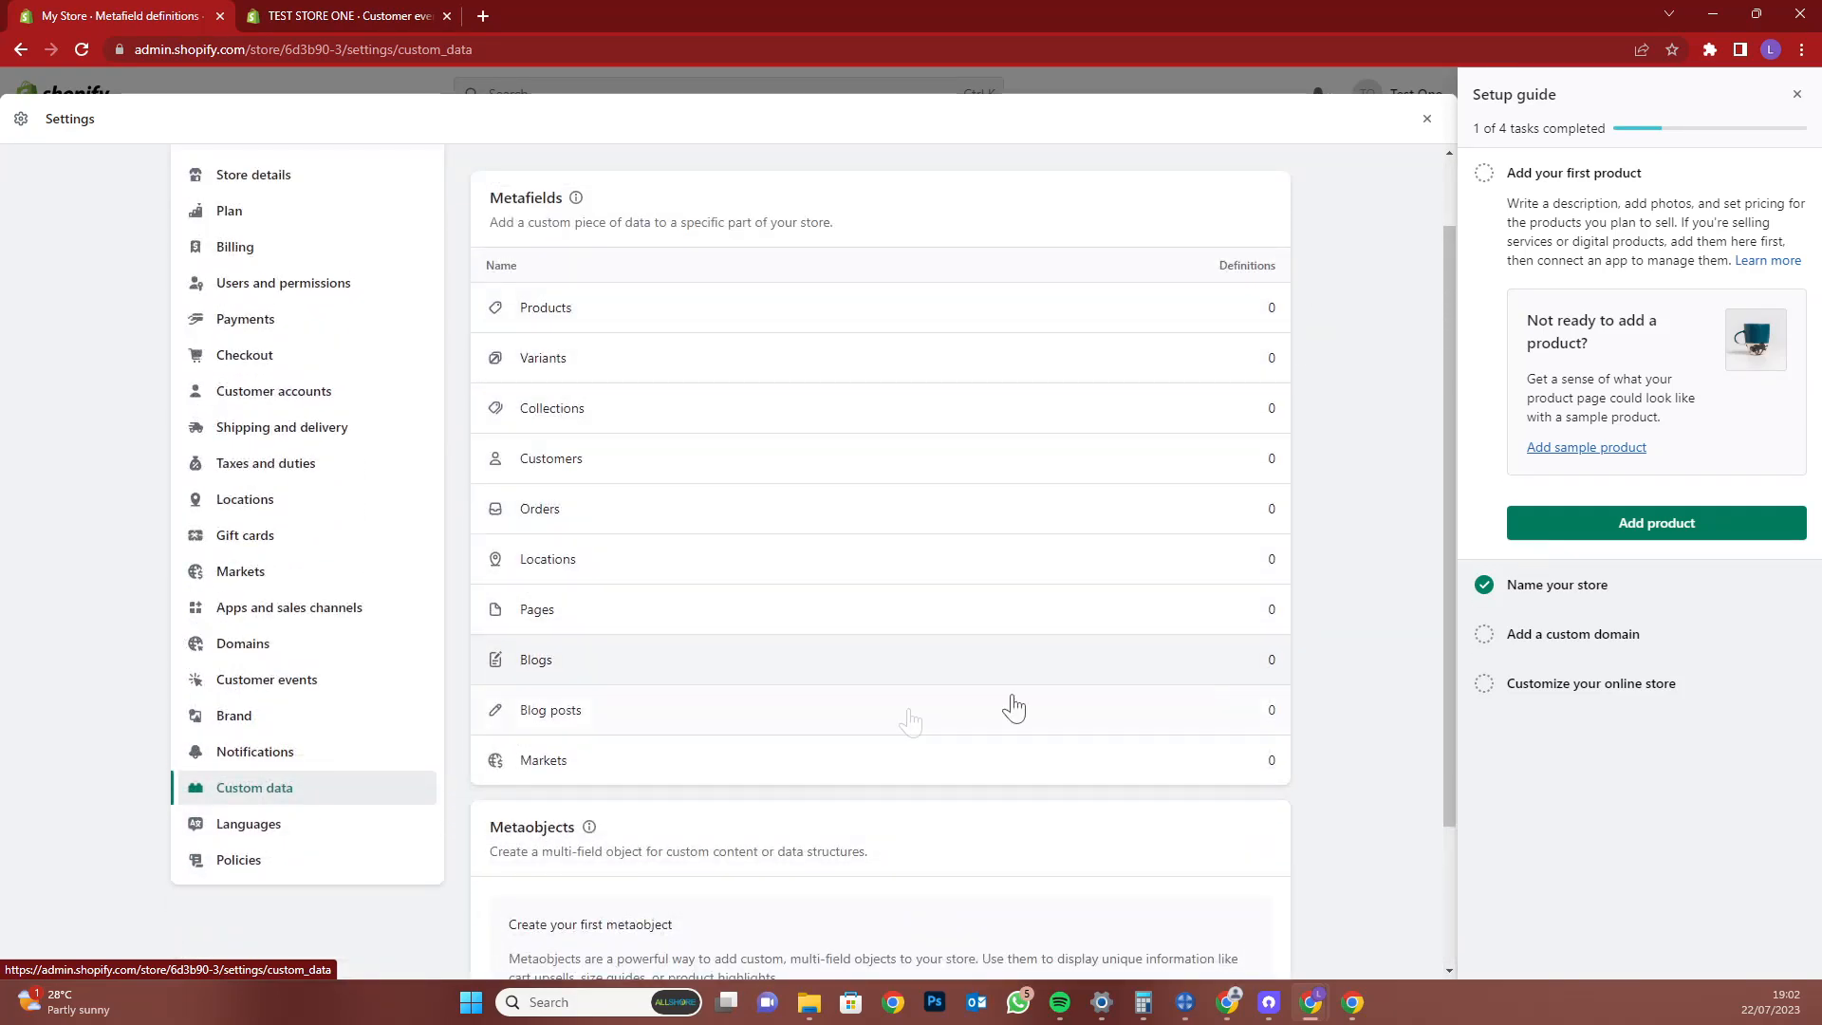
click(270, 825)
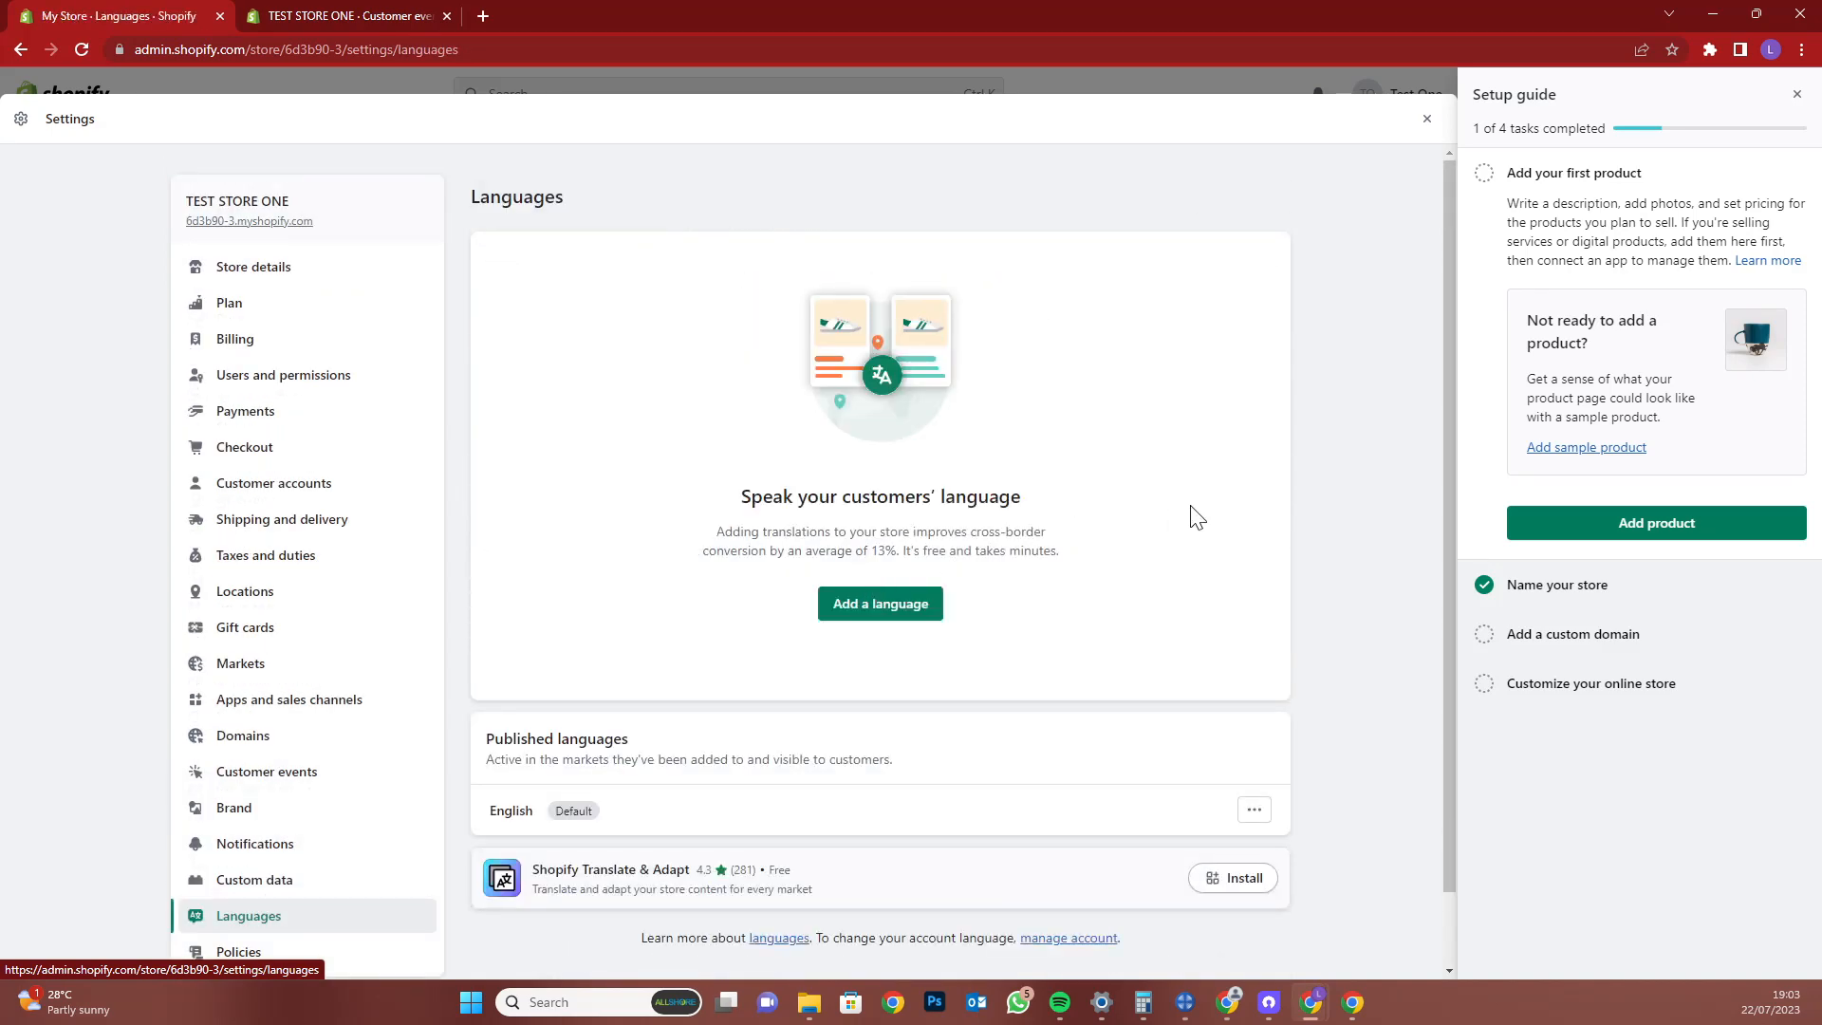
scroll(1302, 510, down, 1)
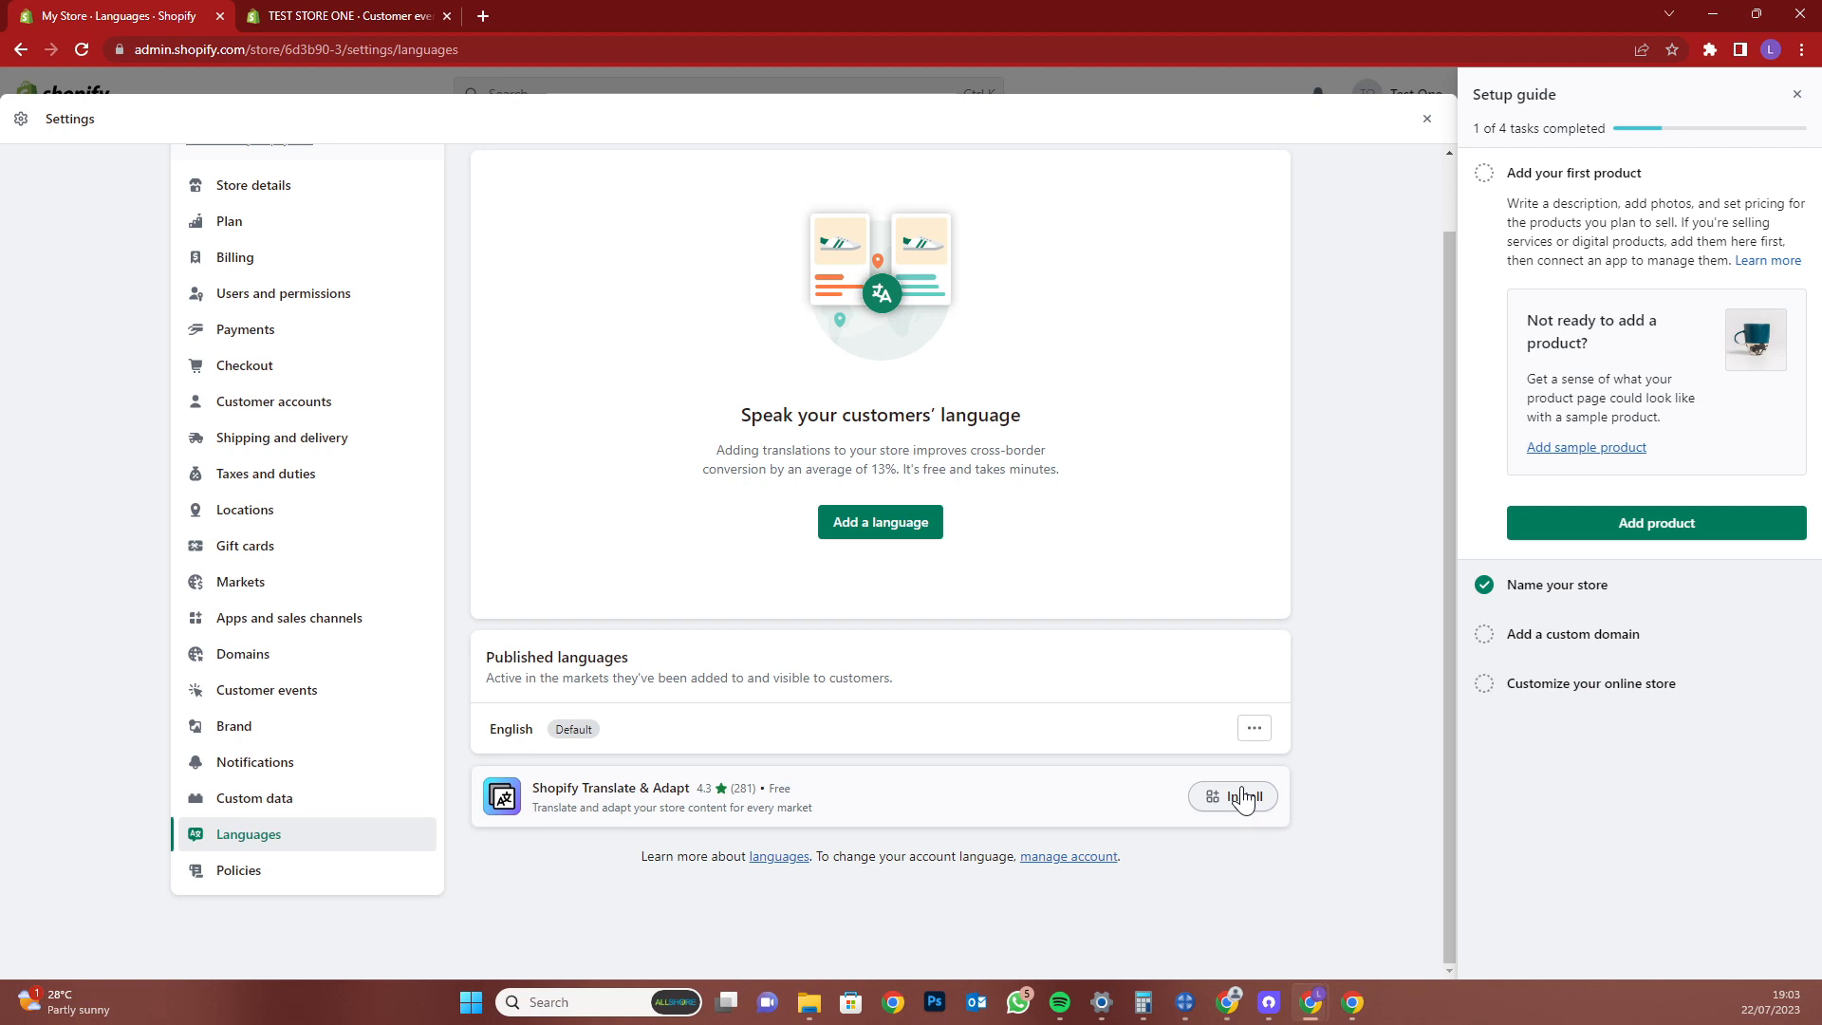
click(302, 875)
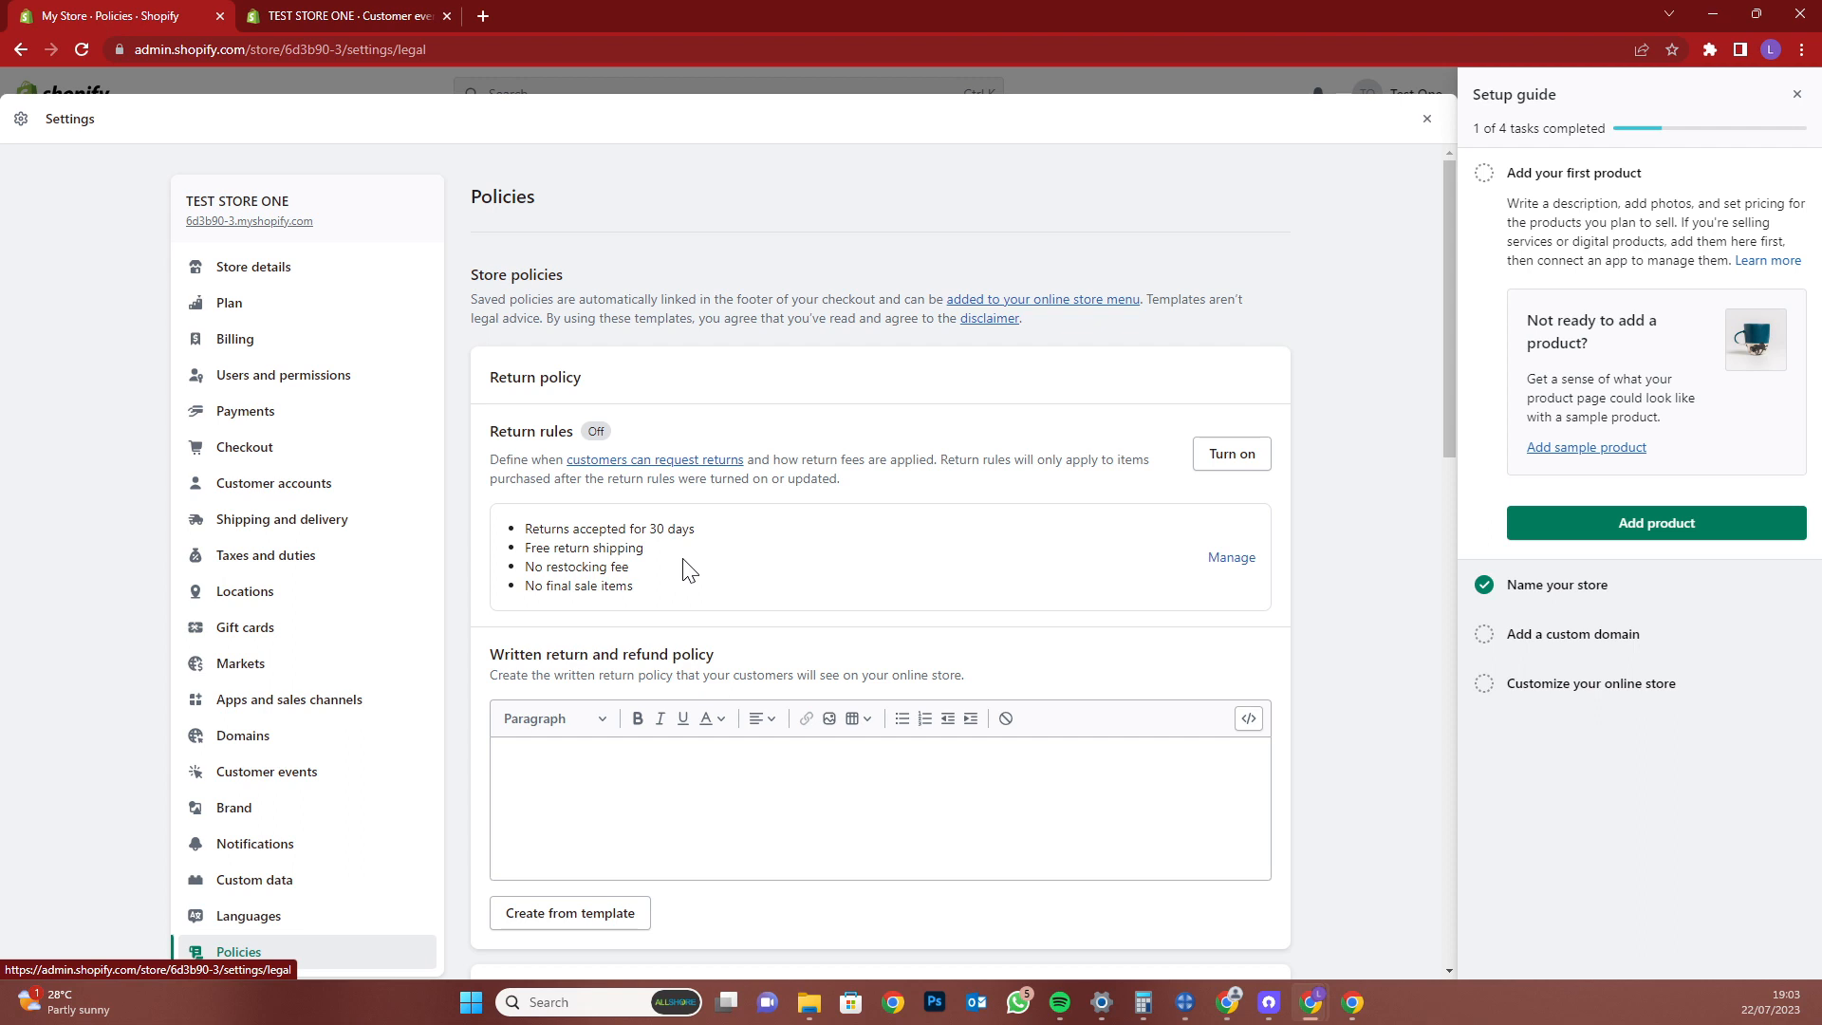
Close Settings and start a blank product via Add product in the Home setup guide
click(1426, 120)
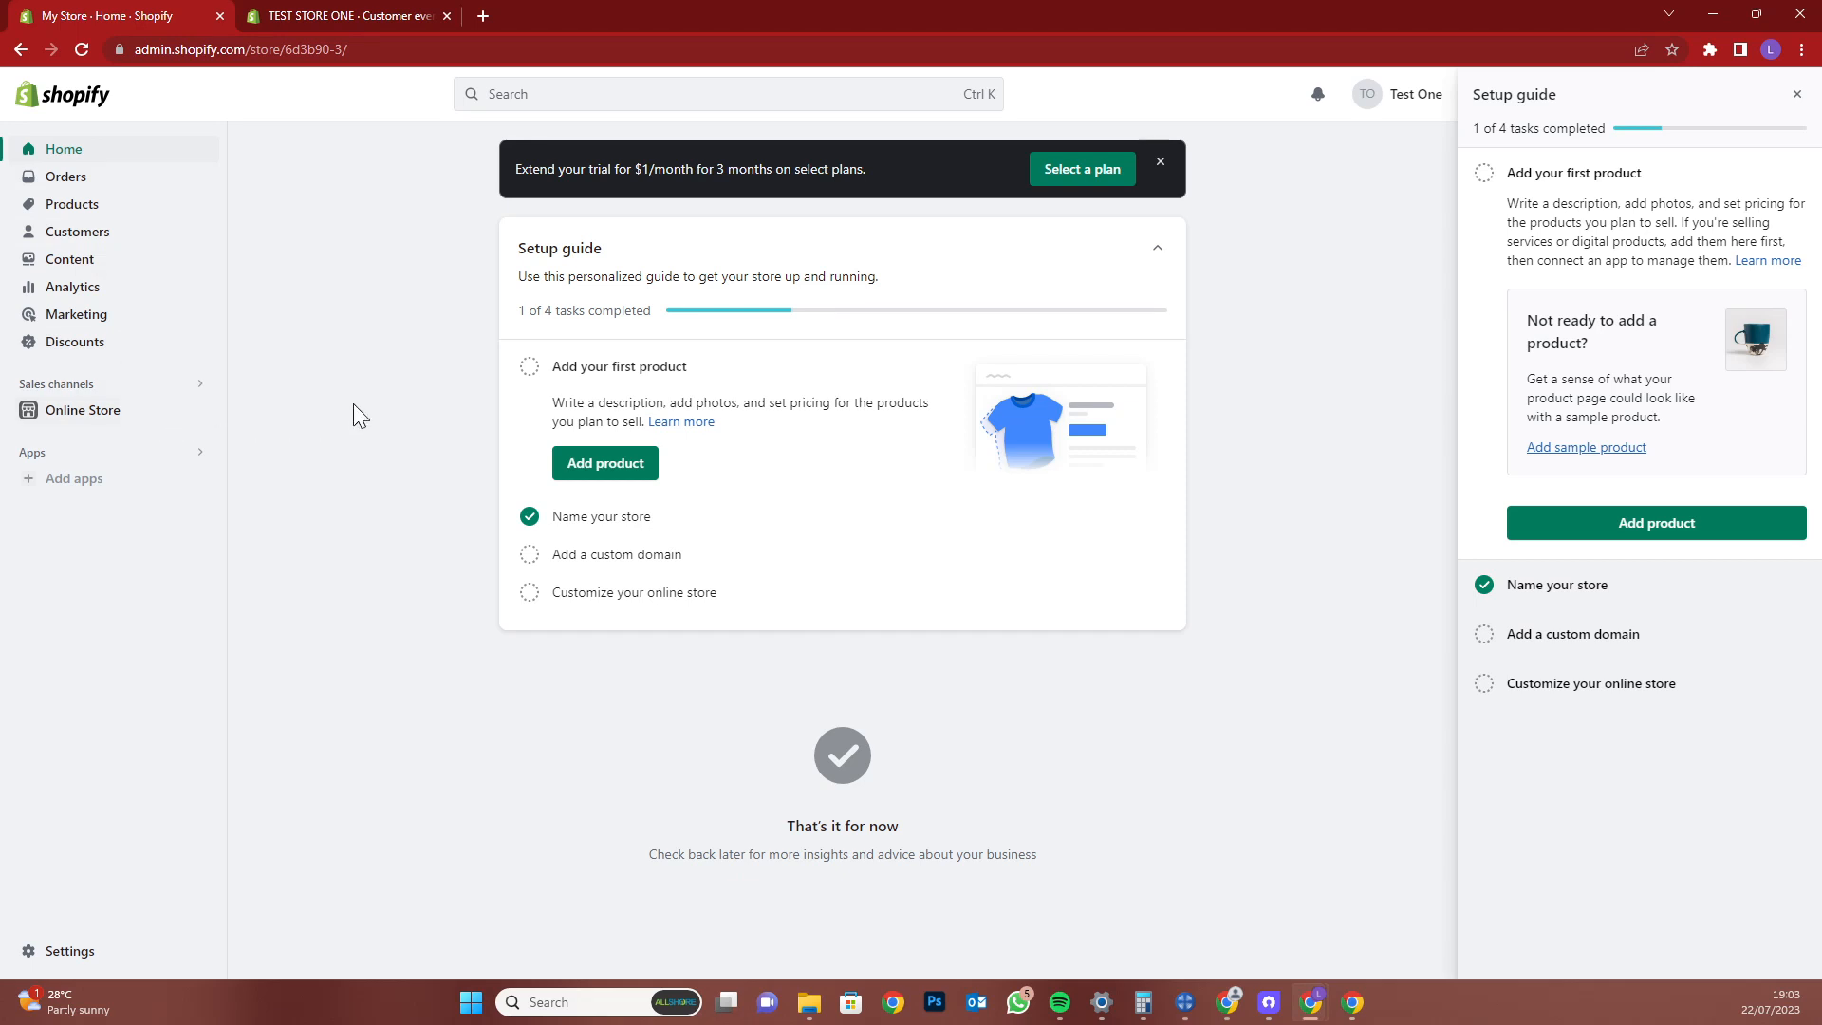
click(621, 479)
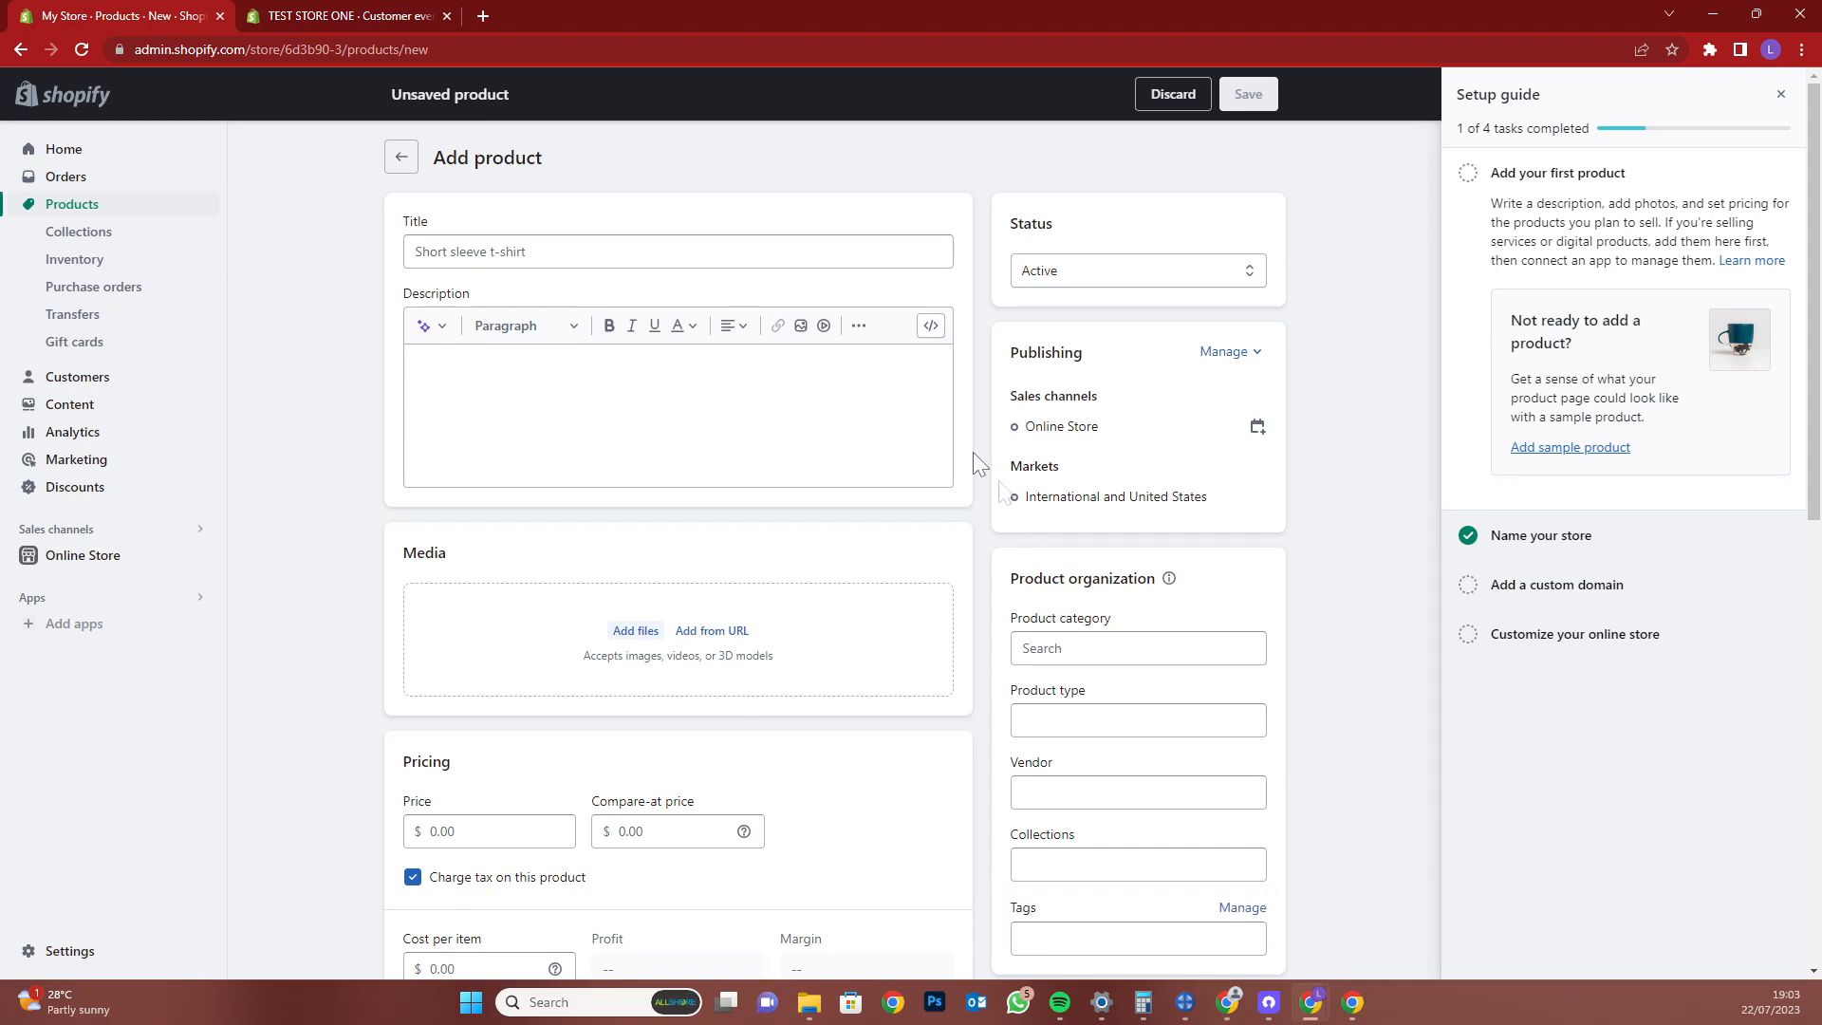
Title the new product 'Fancy Pants'
click(786, 257)
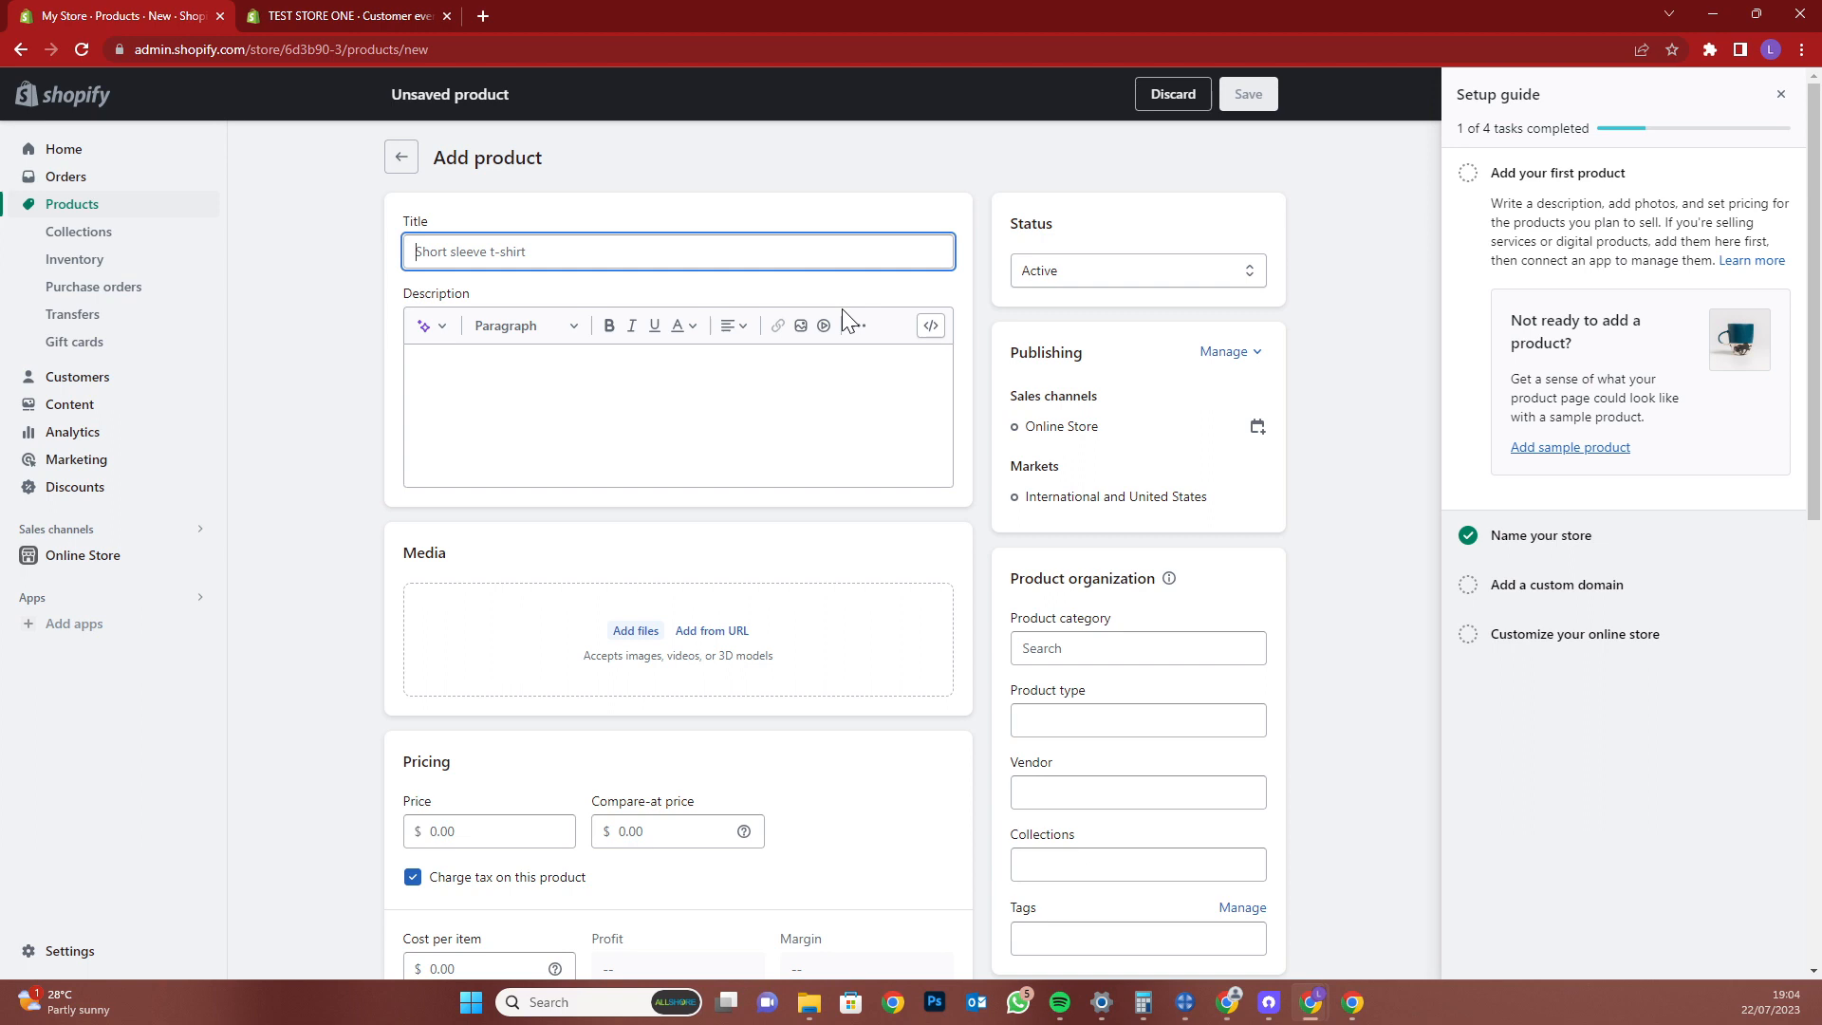
text(Fancy)
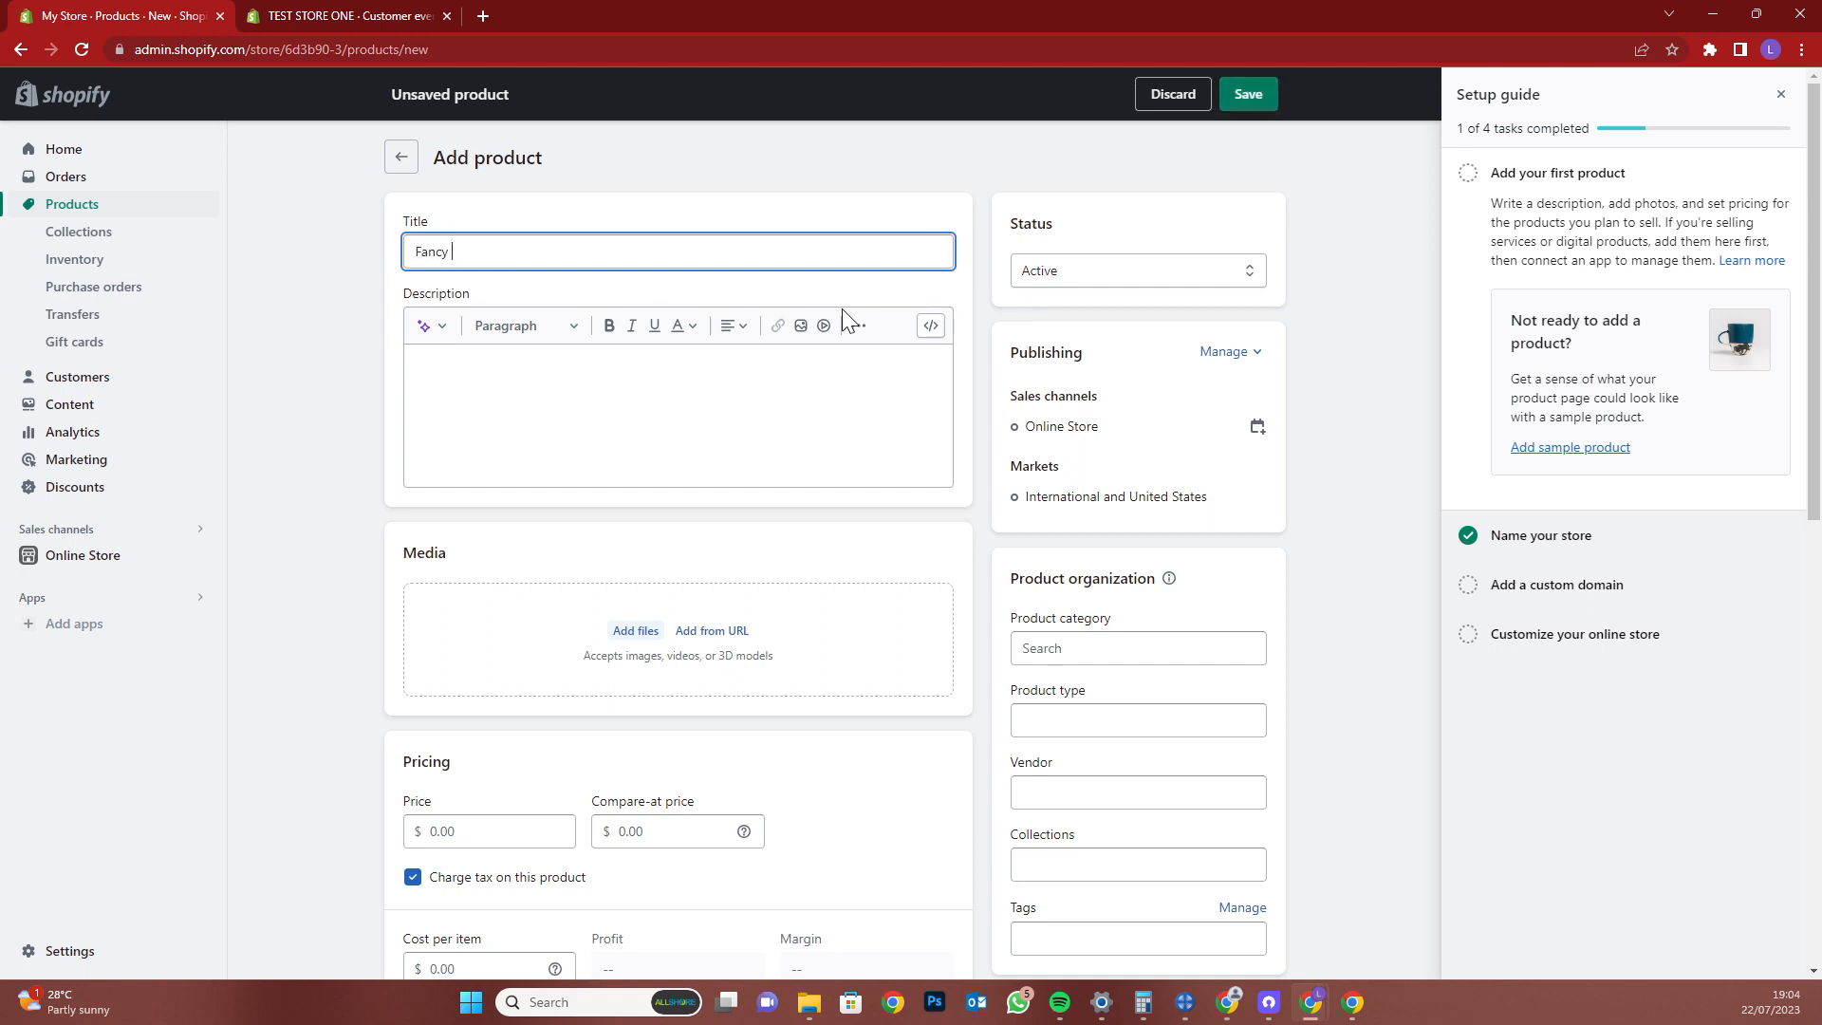
text( Pants)
key(Tab)
key(Tab)
key(Tab)
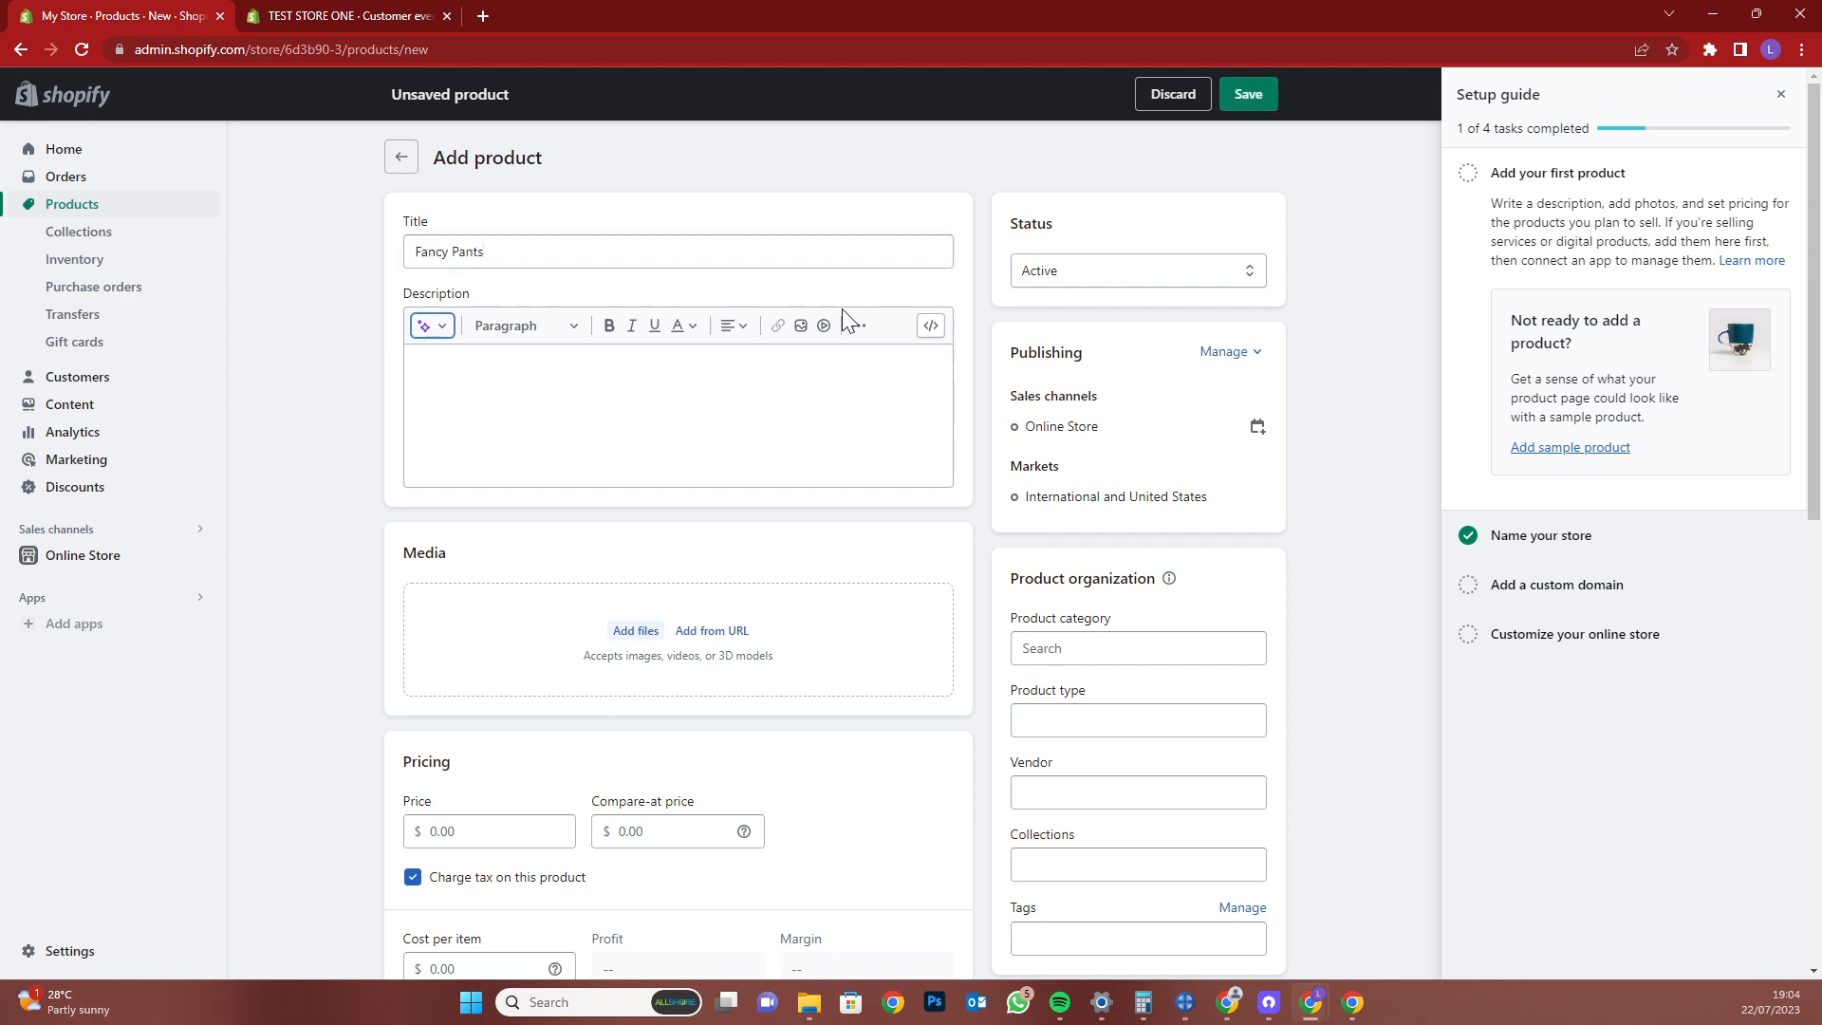
key(Tab)
key(Tab)
key(Tab)
key(Tab)
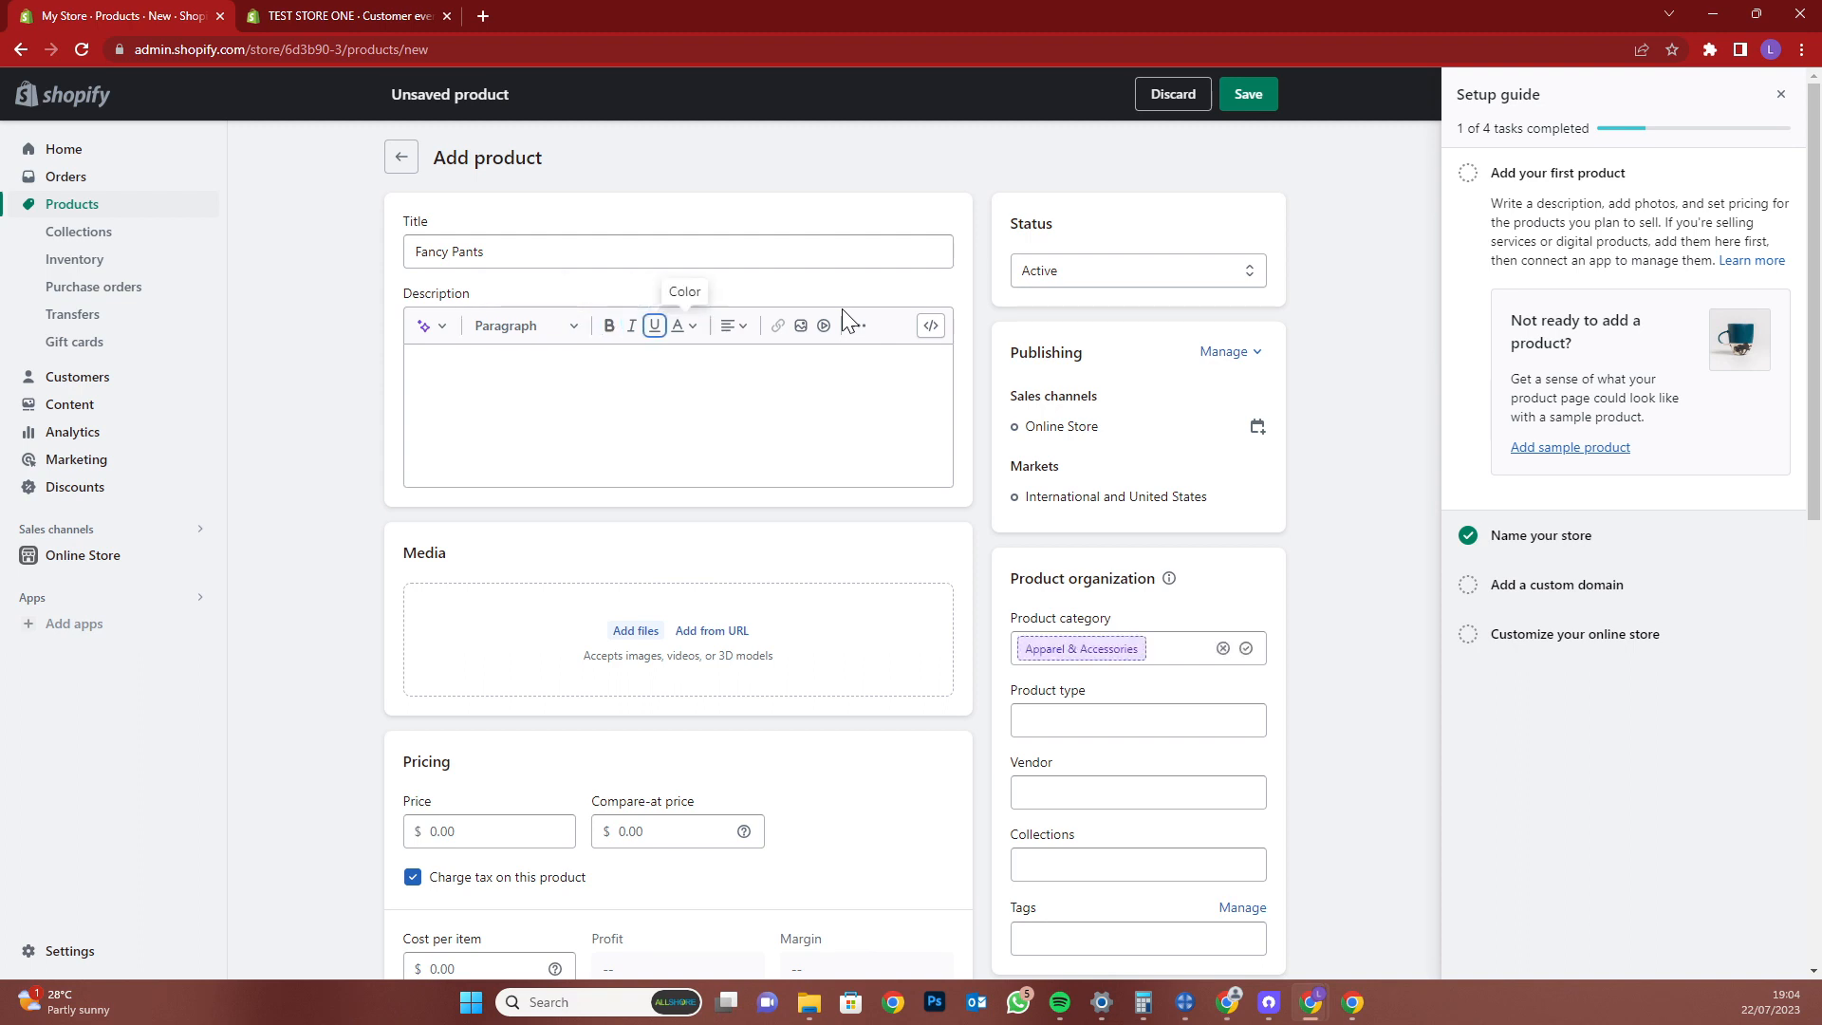
Write the description 'These are the Fancy pants that you can sere worn by this po'
click(797, 385)
text(These are the Fancy pants that)
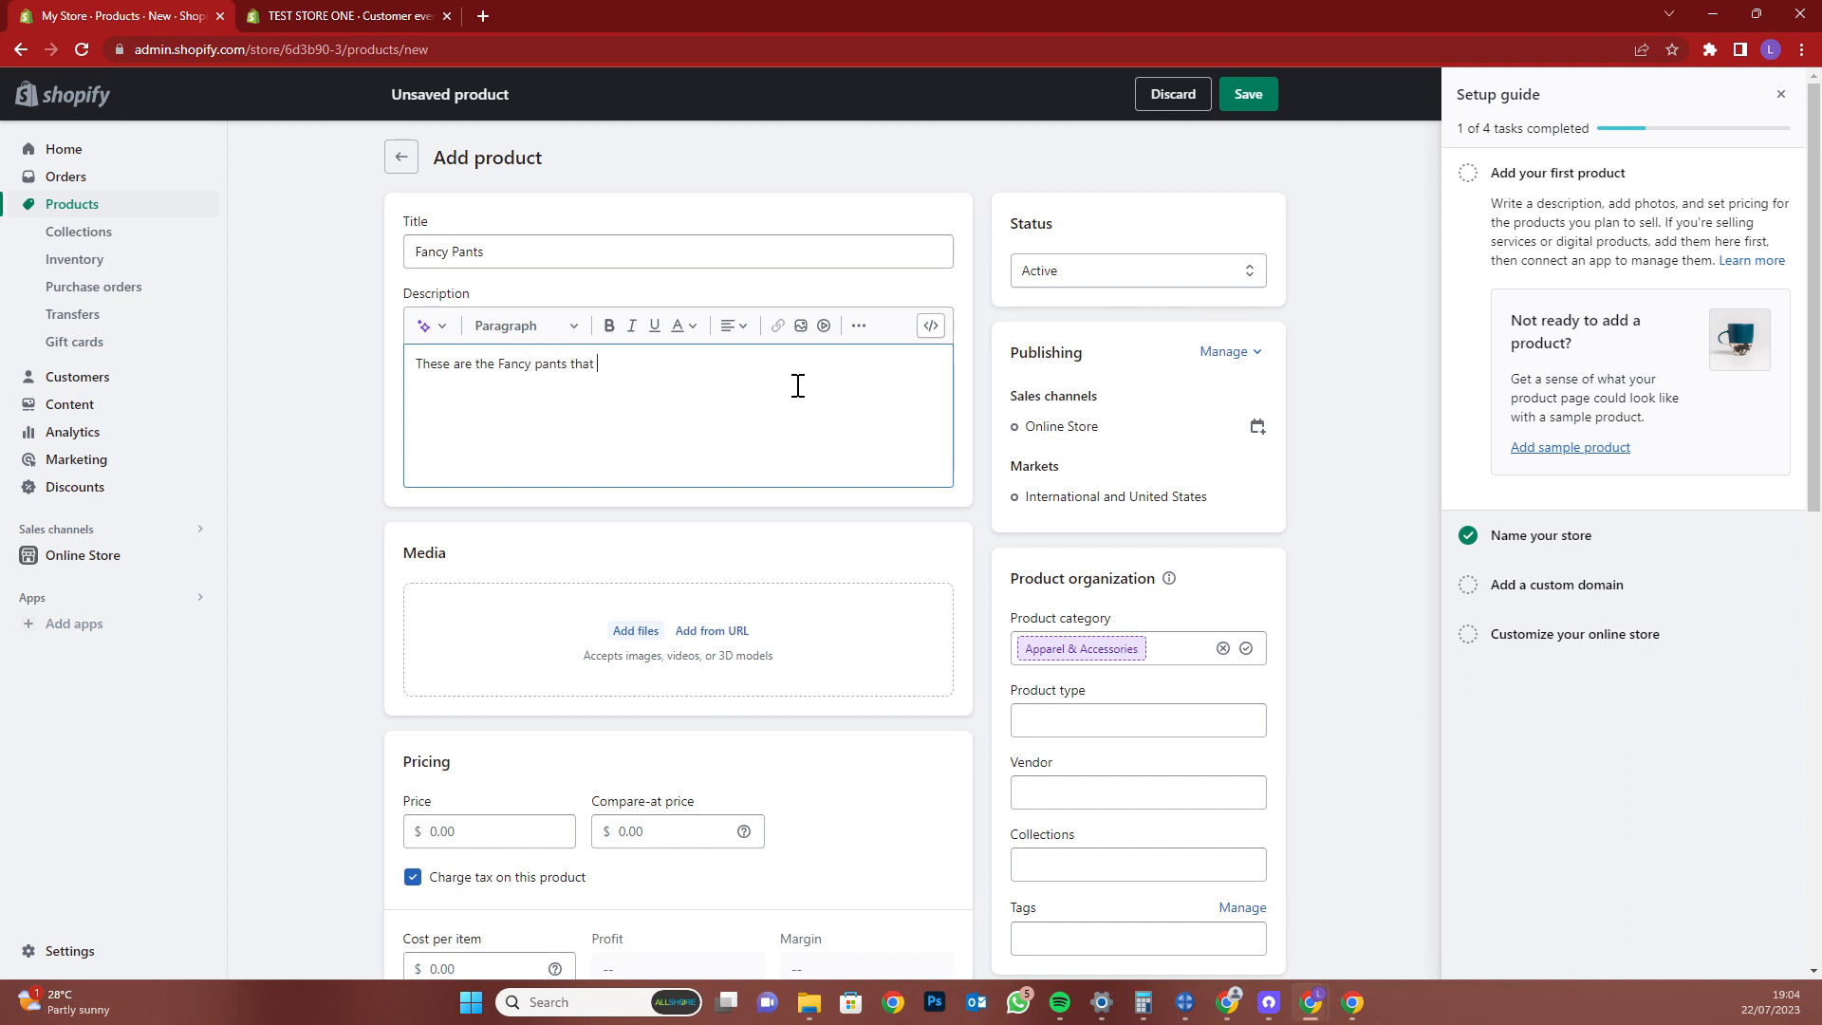
text( you can sere)
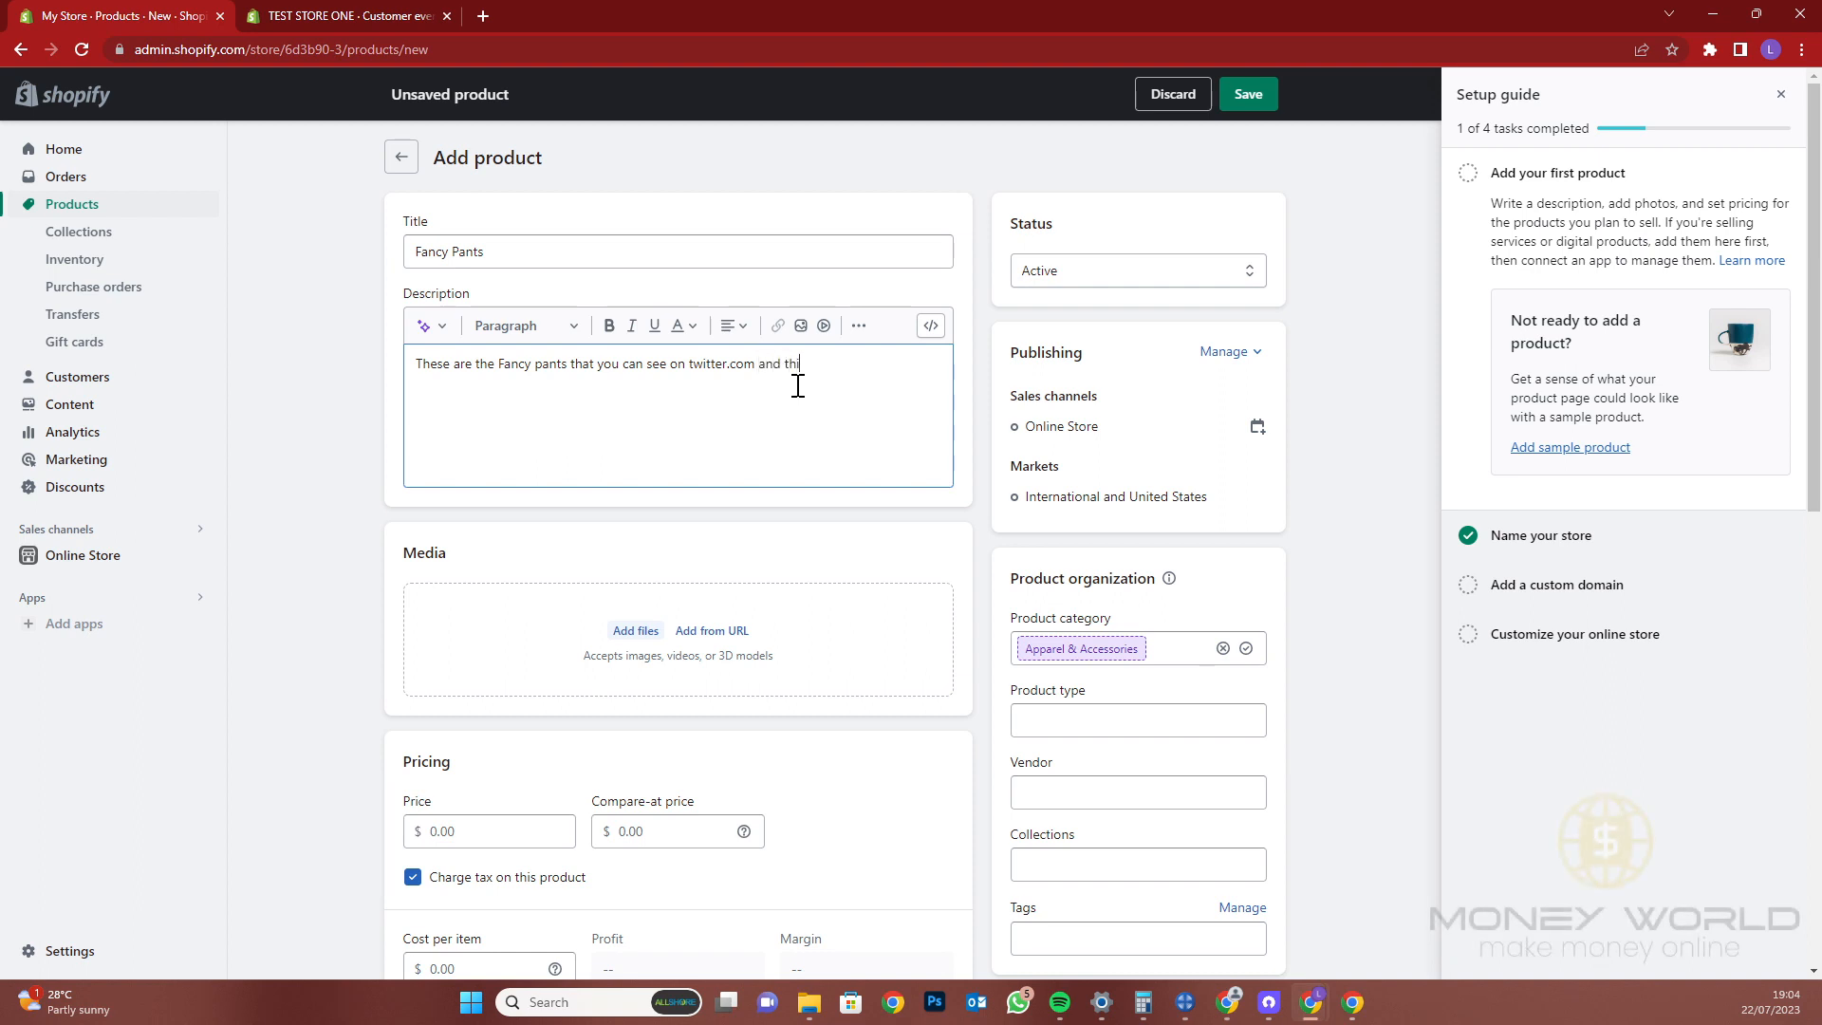
text(worn by this po)
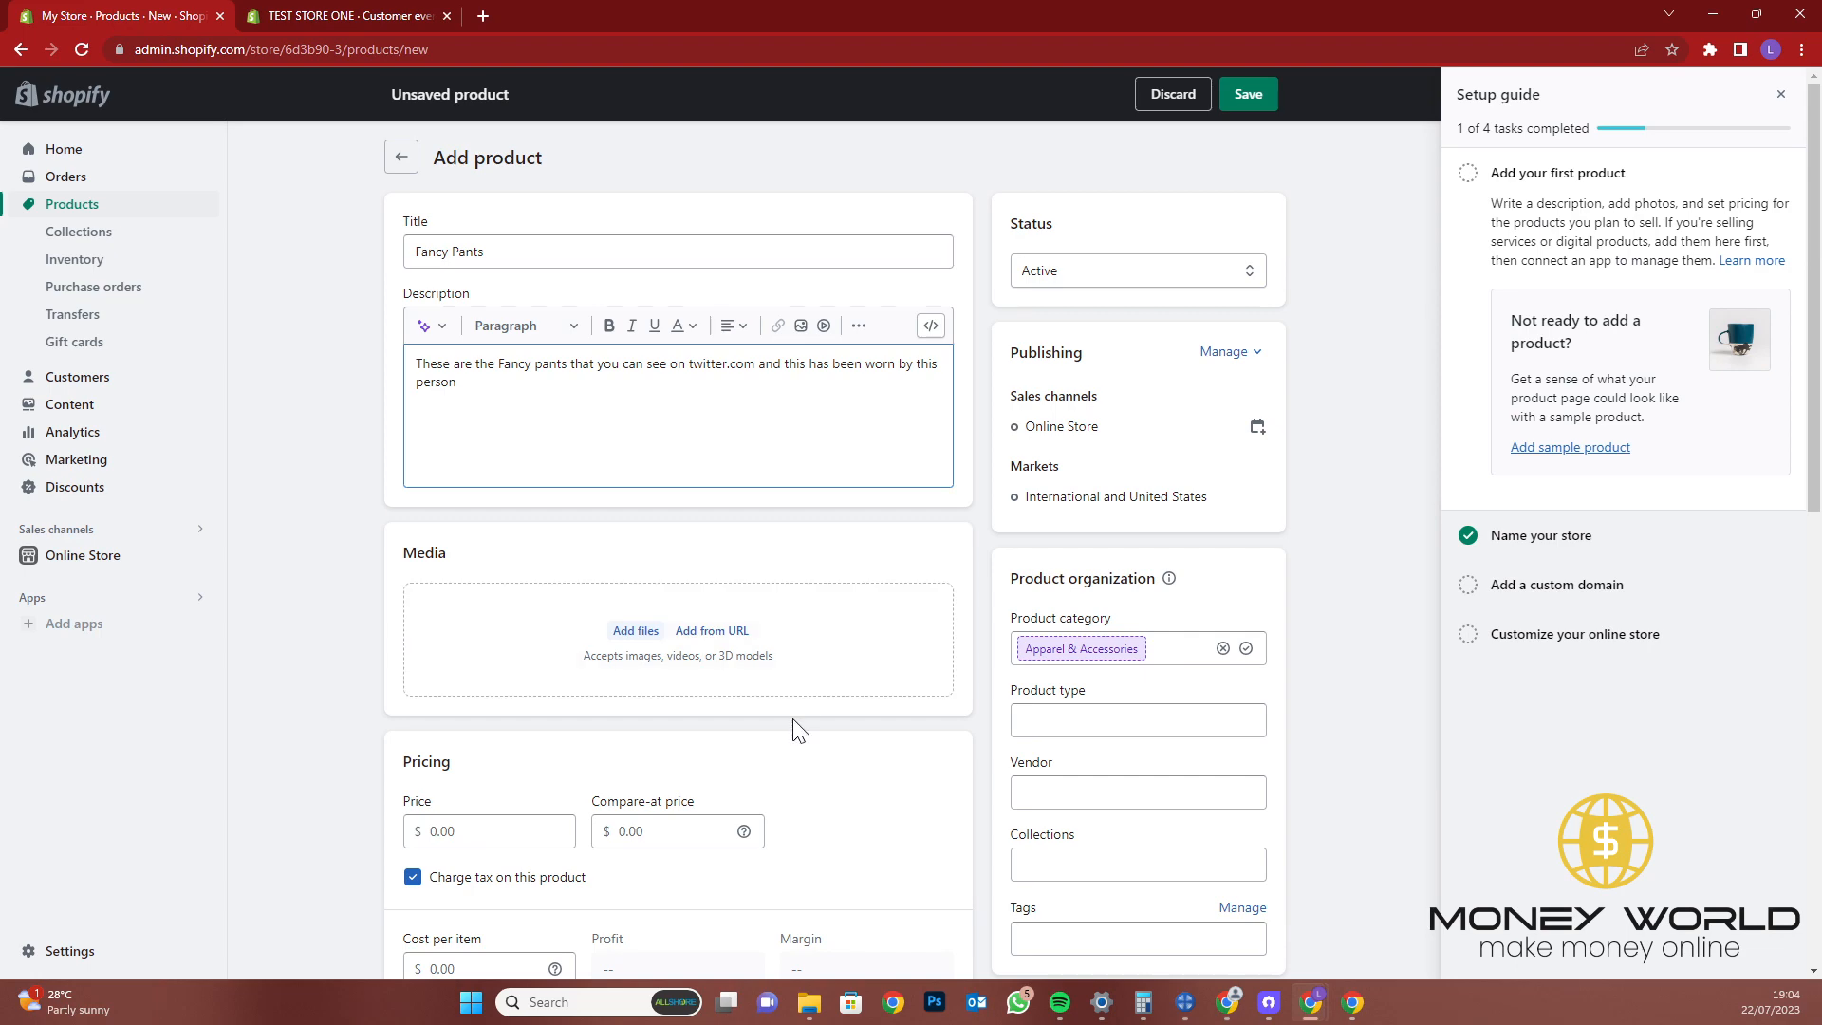
Review the Pricing, Inventory, Shipping weight and Search engine listing sections of the product form
scroll(513, 847, down, 2)
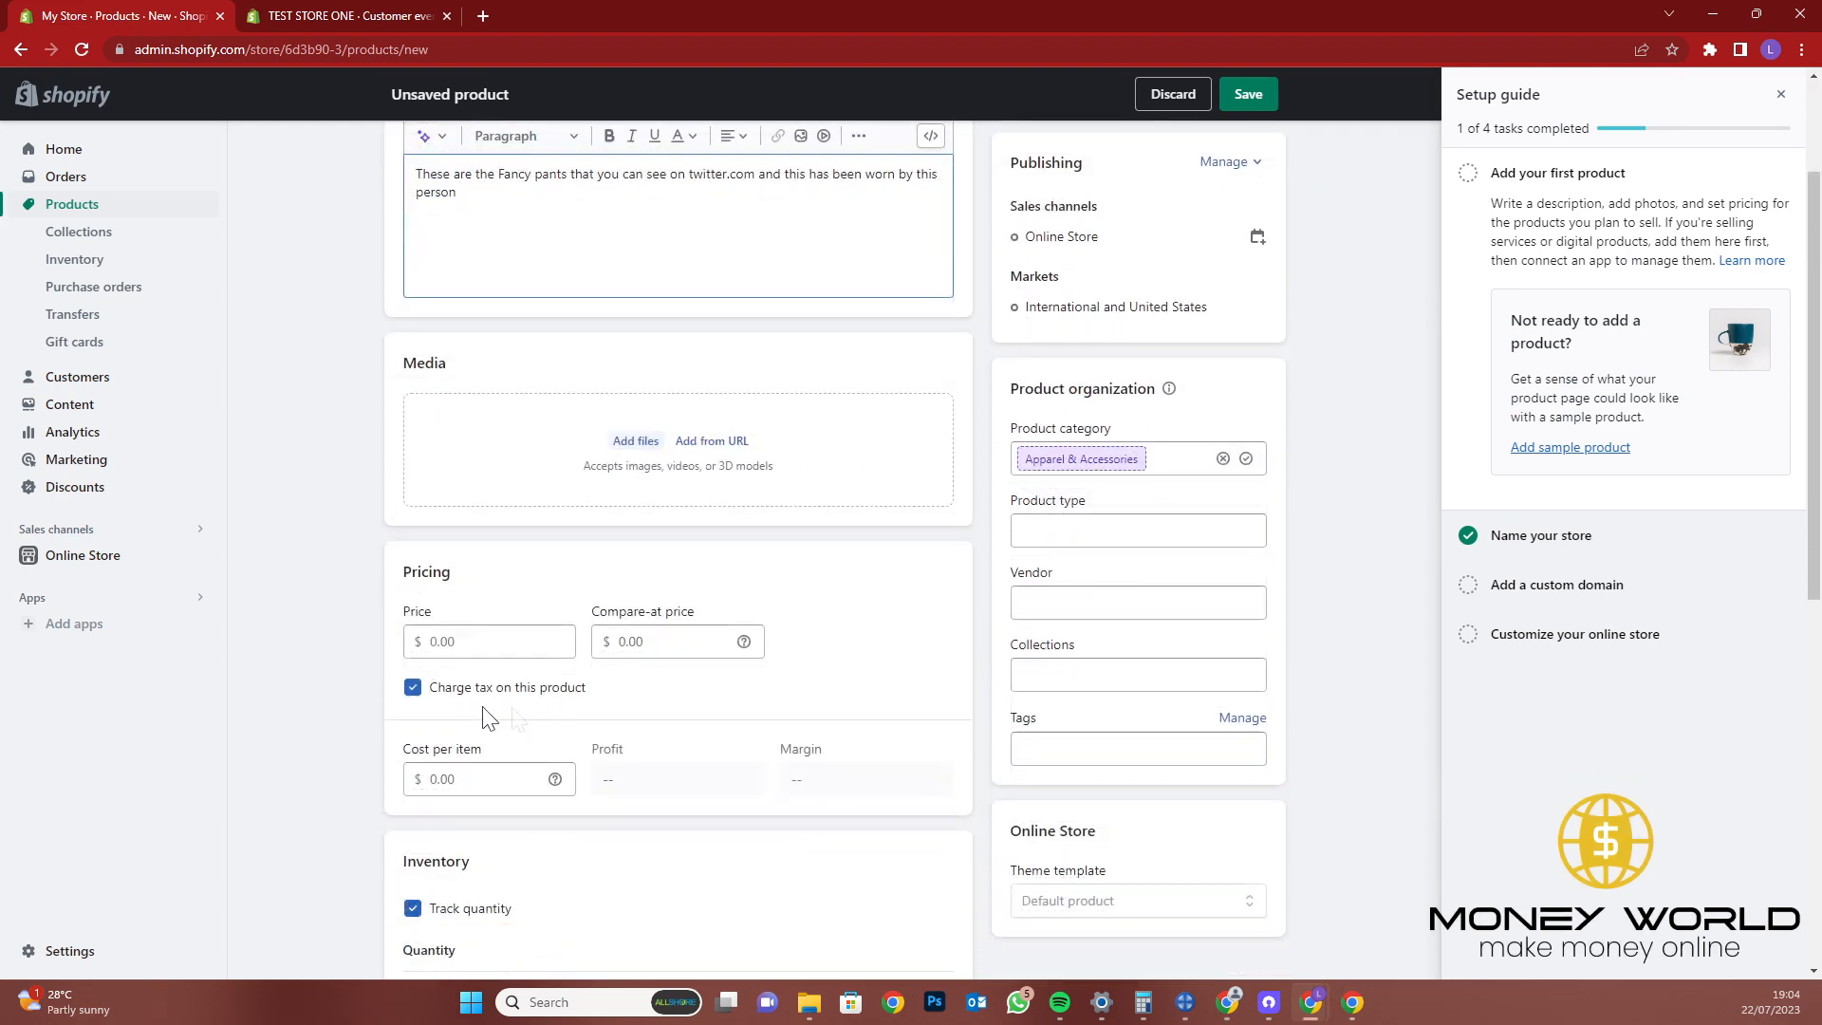
scroll(532, 792, down, 4)
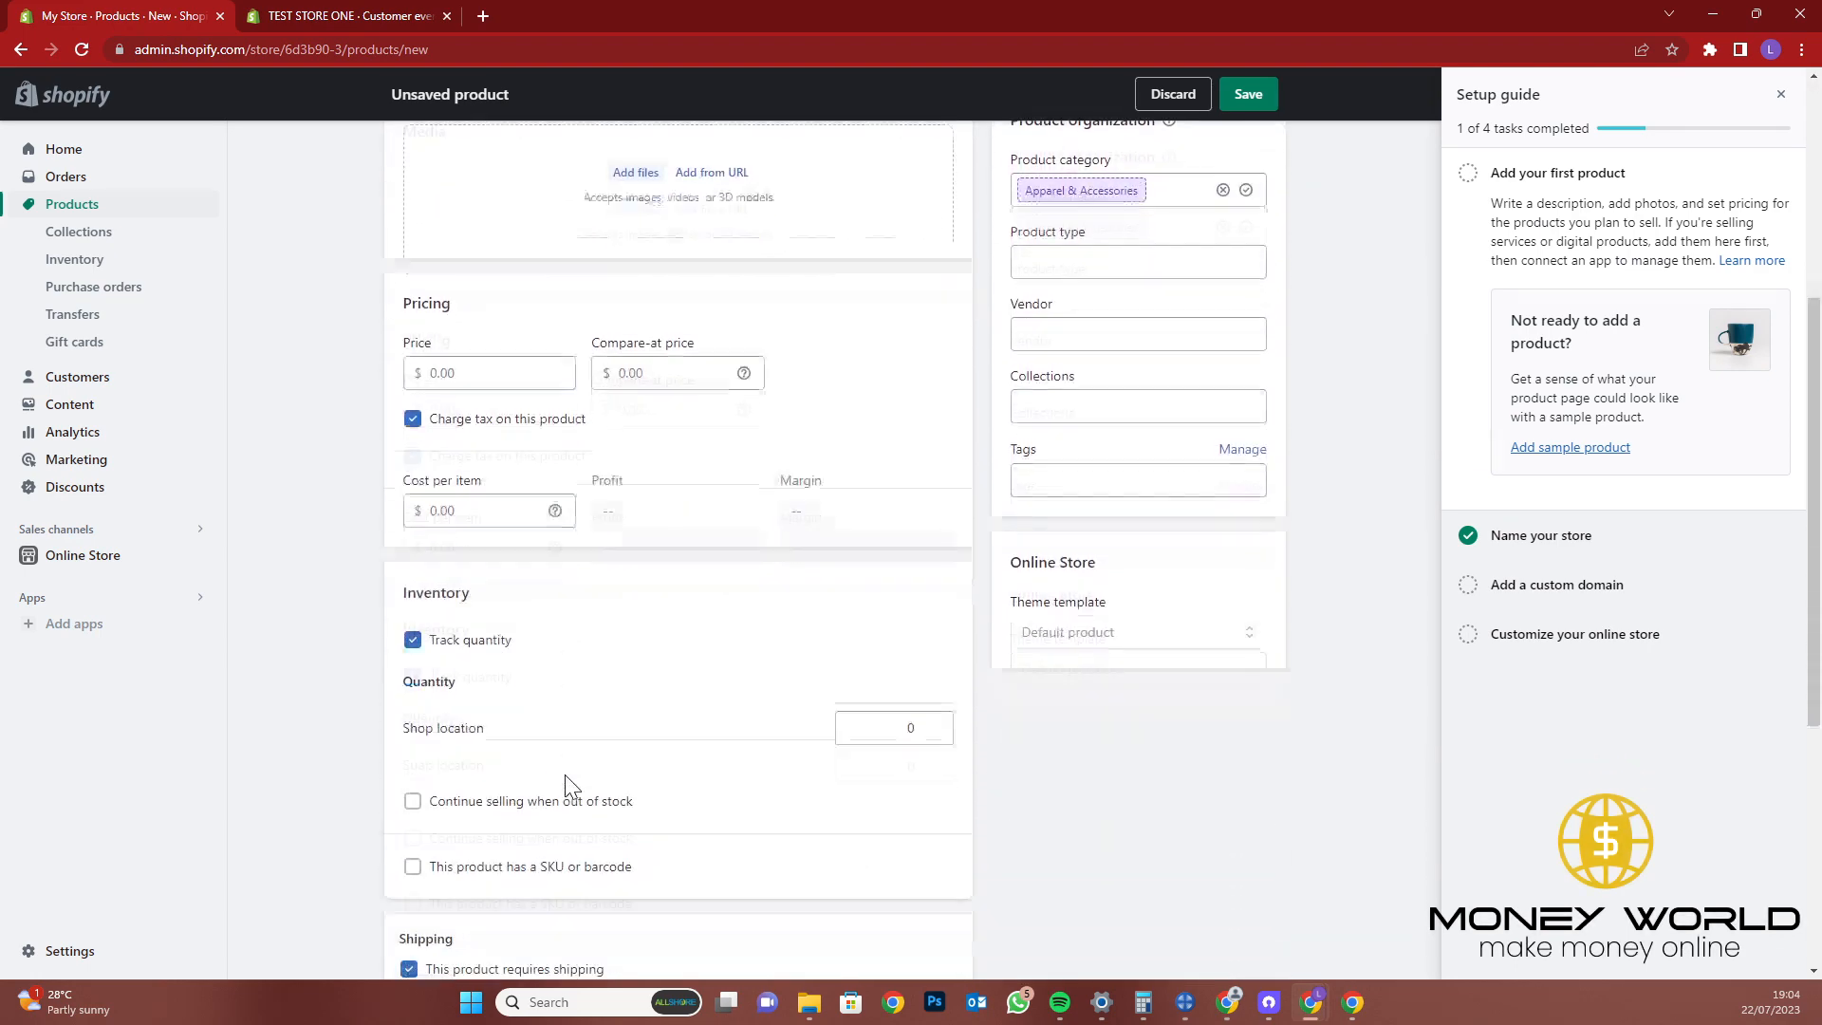
triple_click(472, 618)
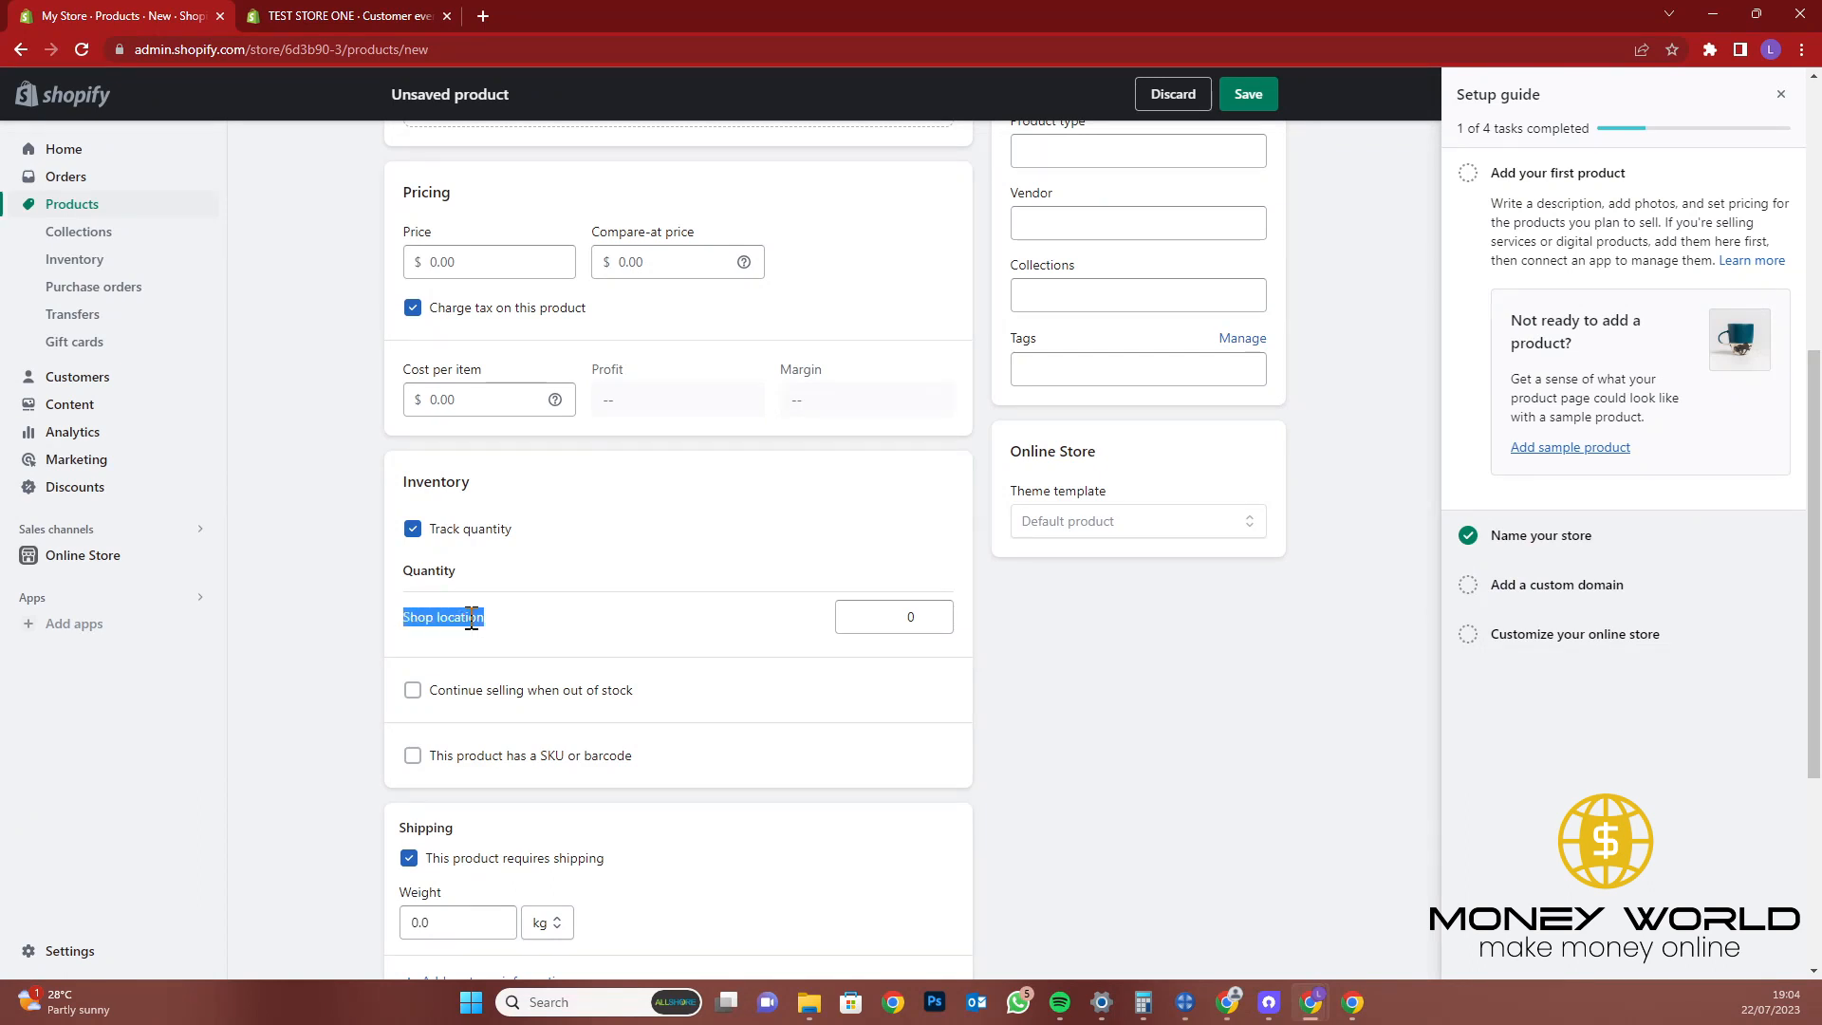
scroll(585, 735, down, 3)
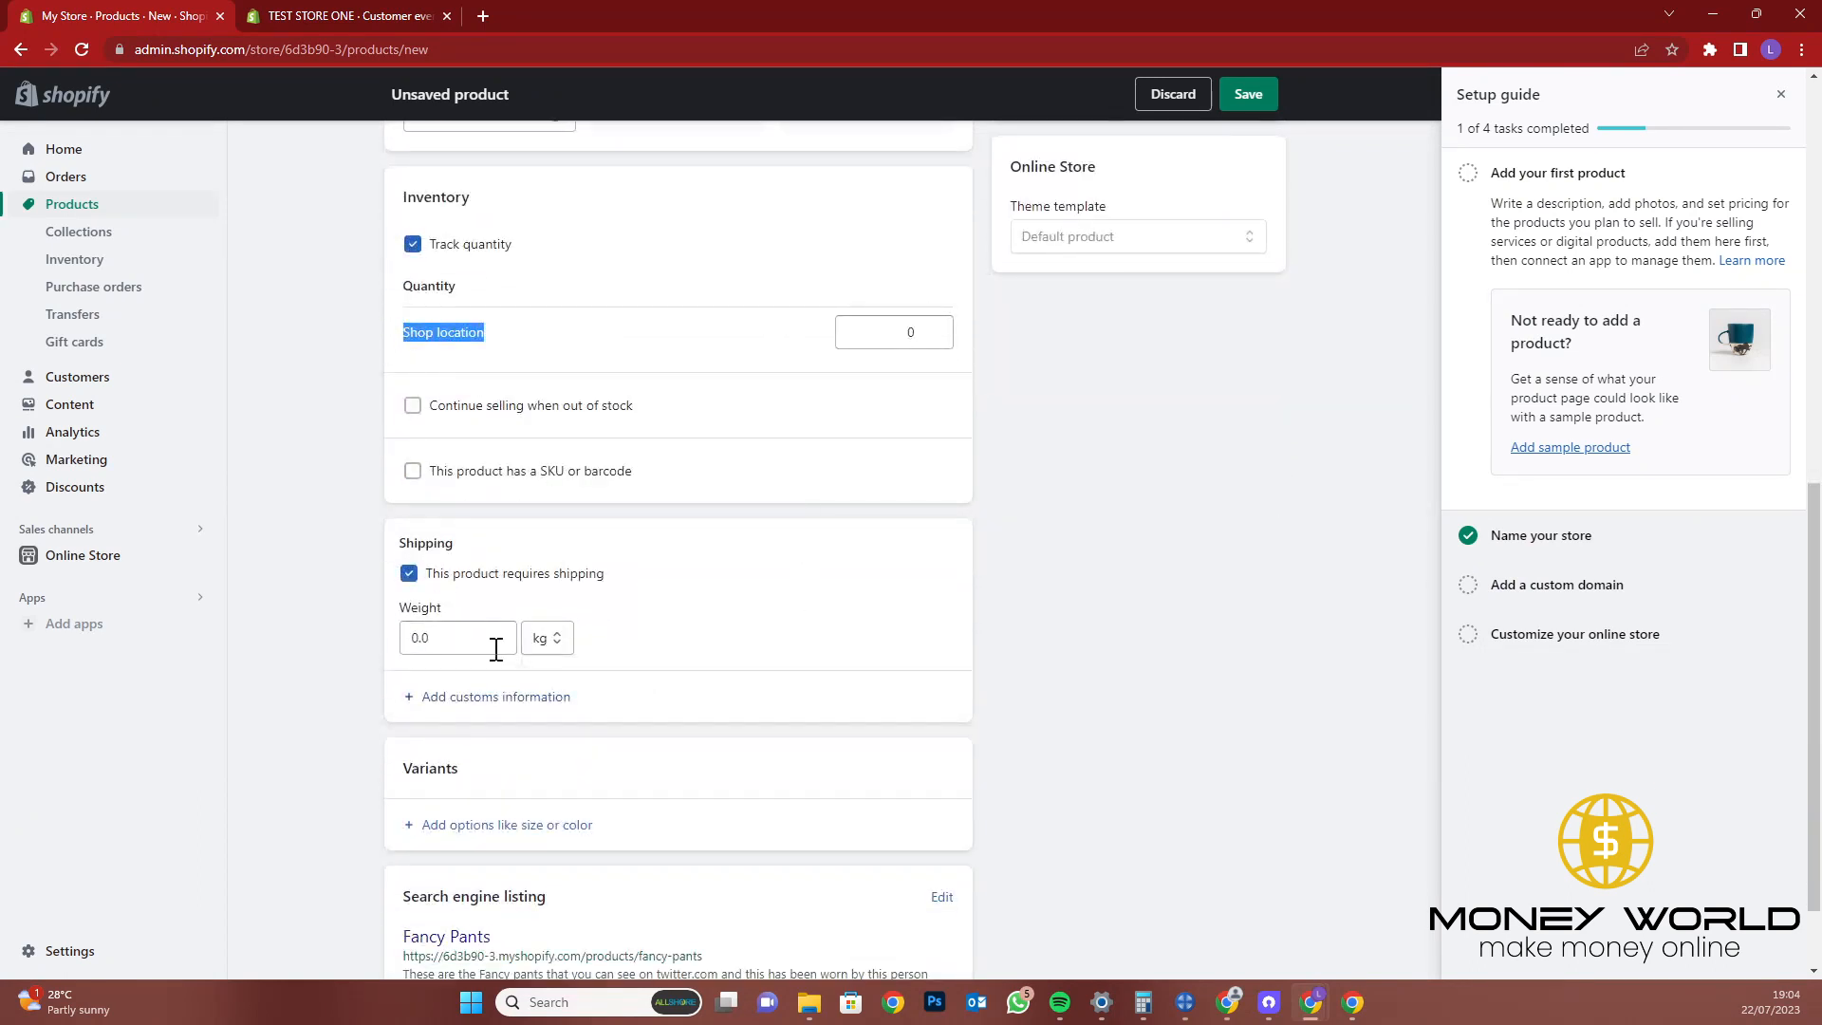
click(448, 641)
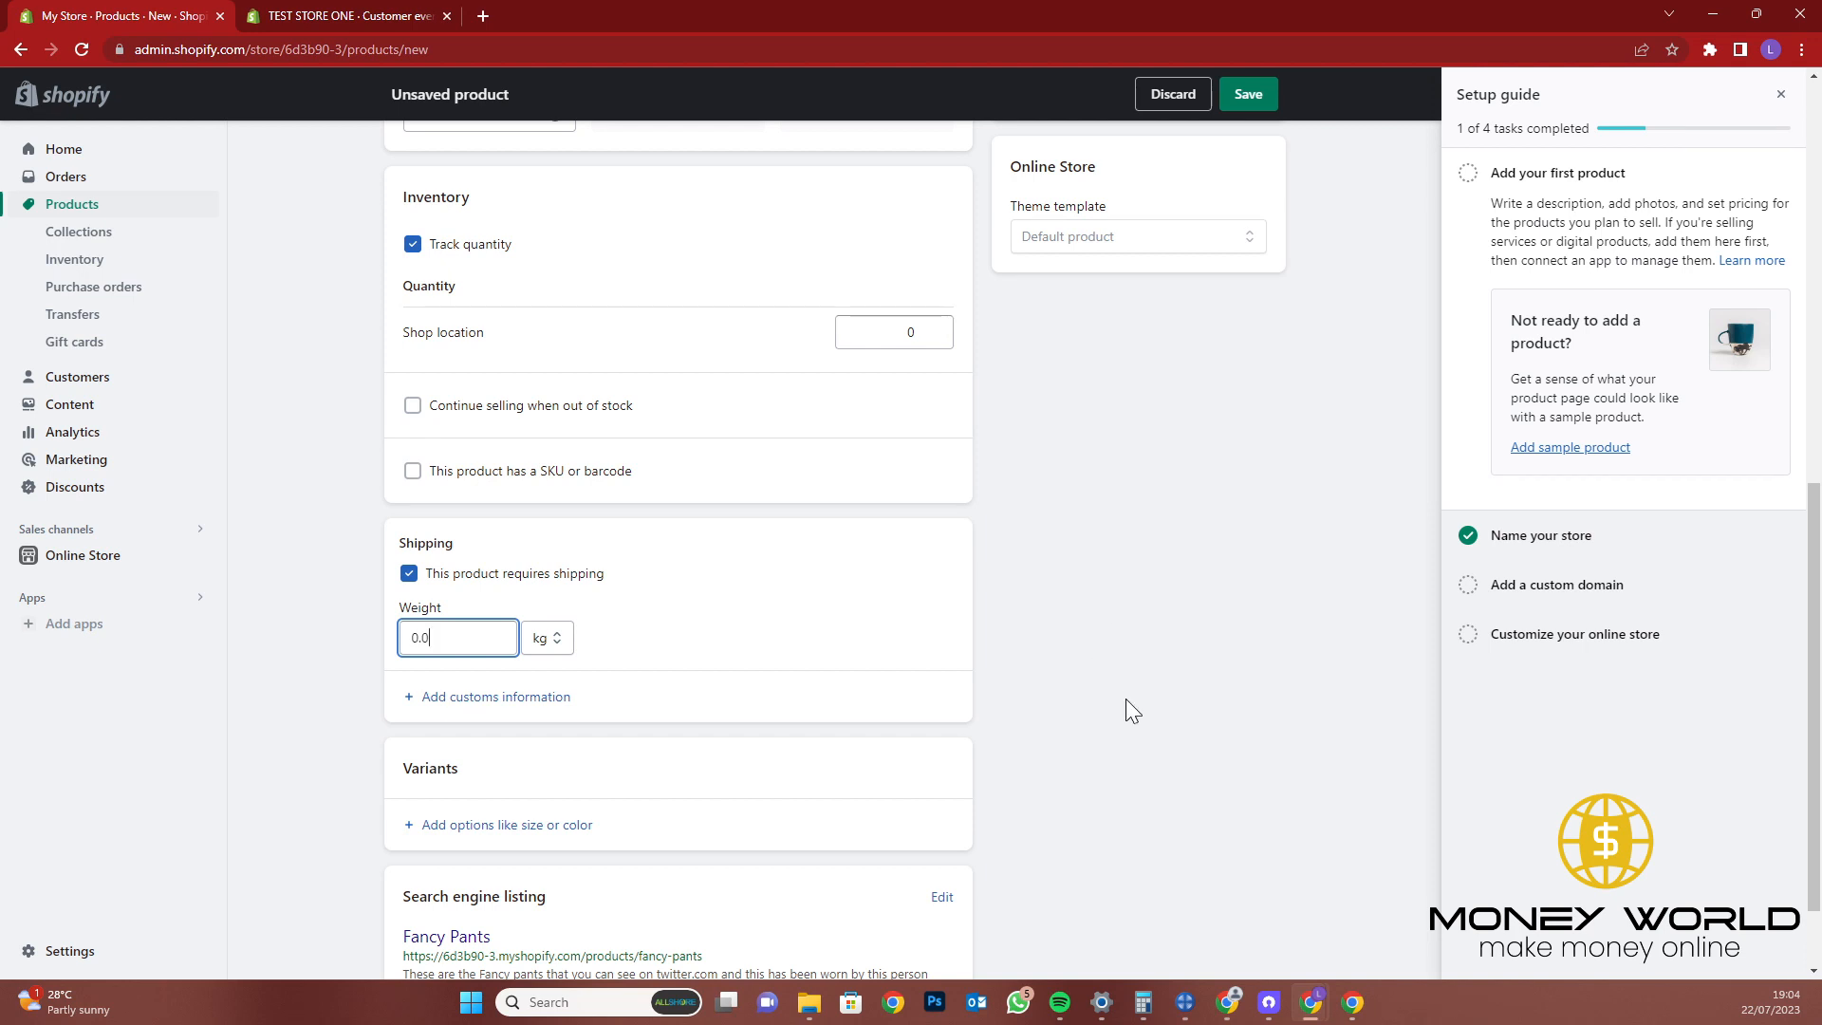
scroll(1125, 699, down, 2)
triple_click(455, 786)
click(455, 785)
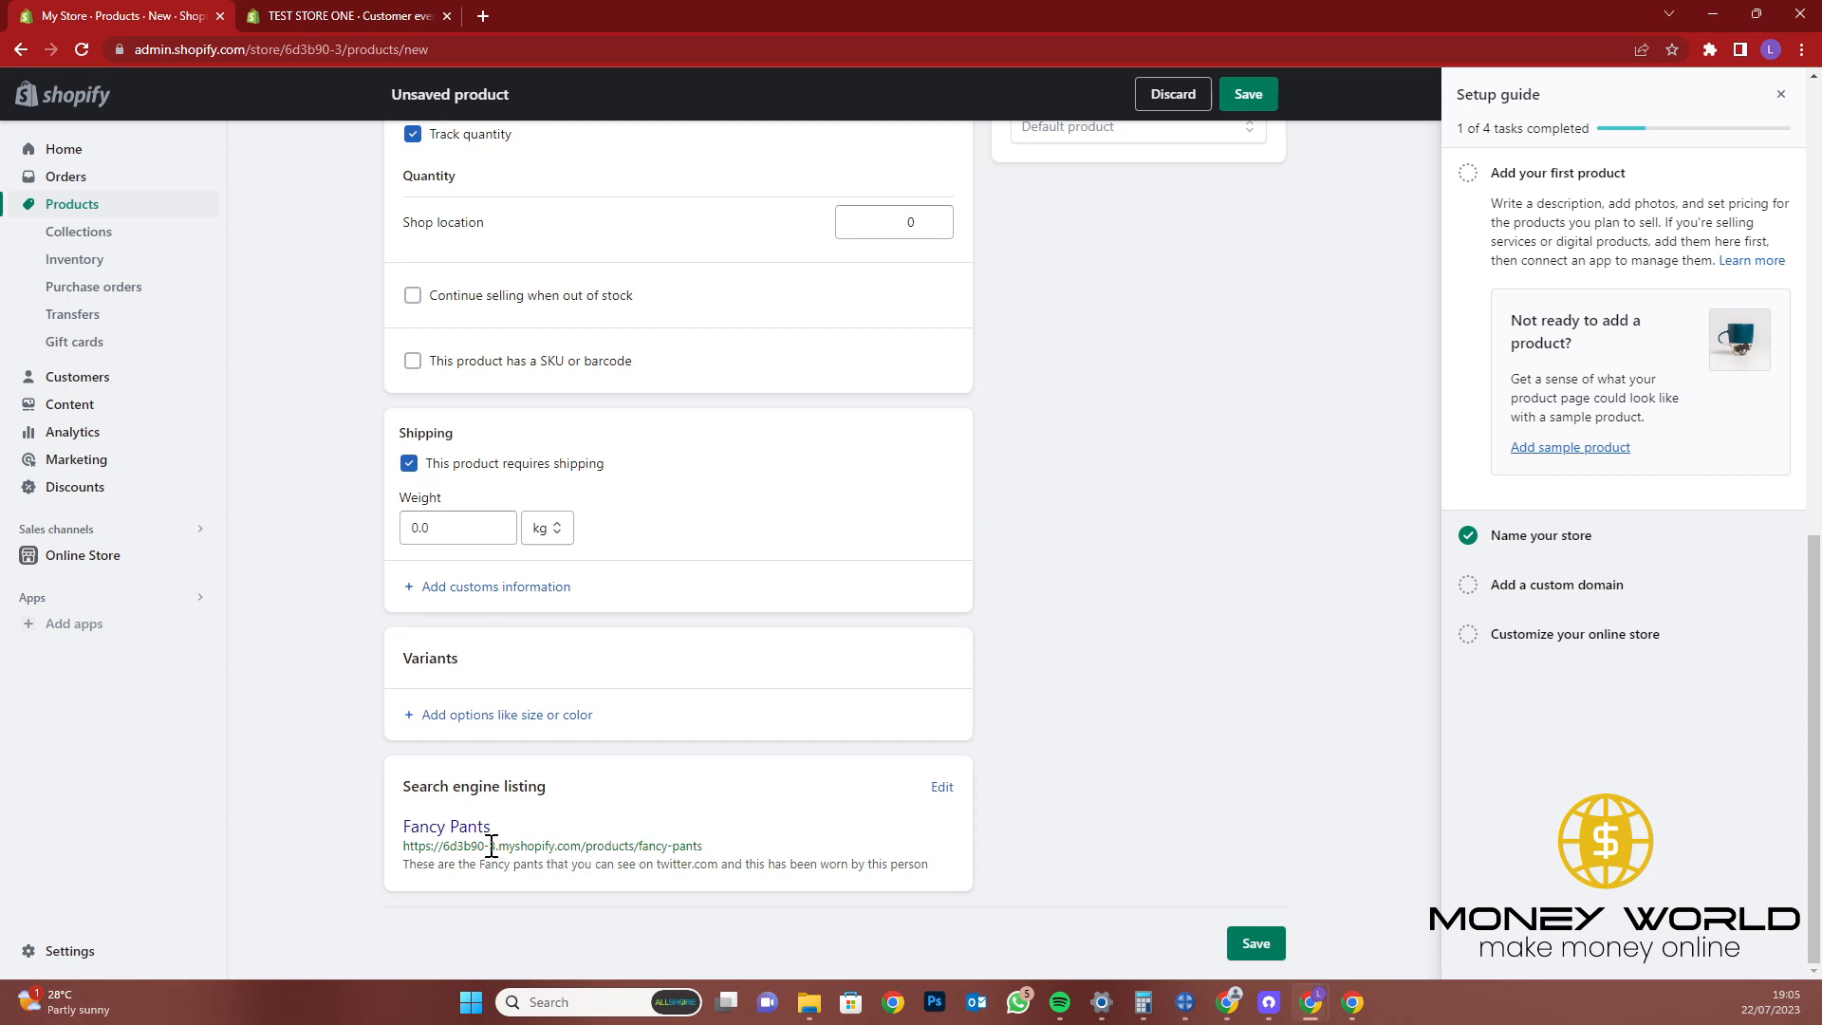
mouse_move(502, 845)
mouse_down()
mouse_move(438, 847)
mouse_move(495, 848)
mouse_up()
click(444, 847)
click(1126, 710)
scroll(305, 569, up, 7)
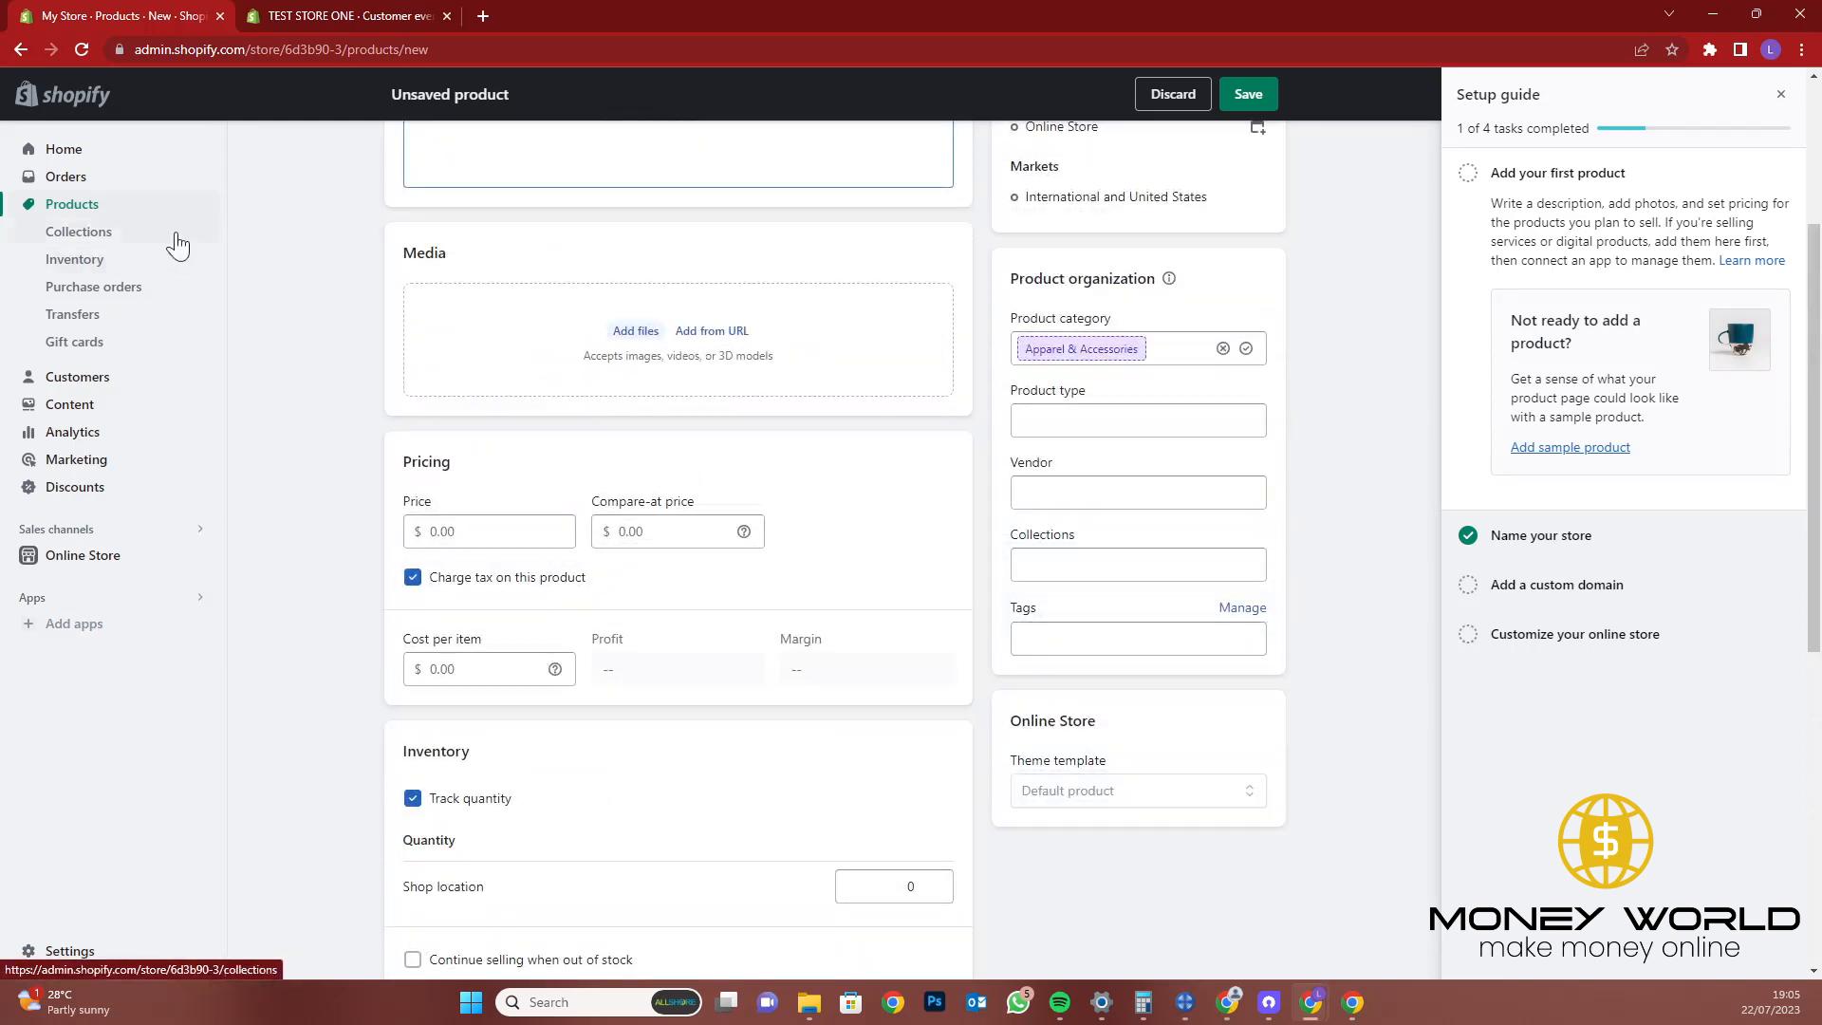
Try going to Collections, stay once, then retry to get the unsaved-changes warning
click(176, 245)
click(861, 584)
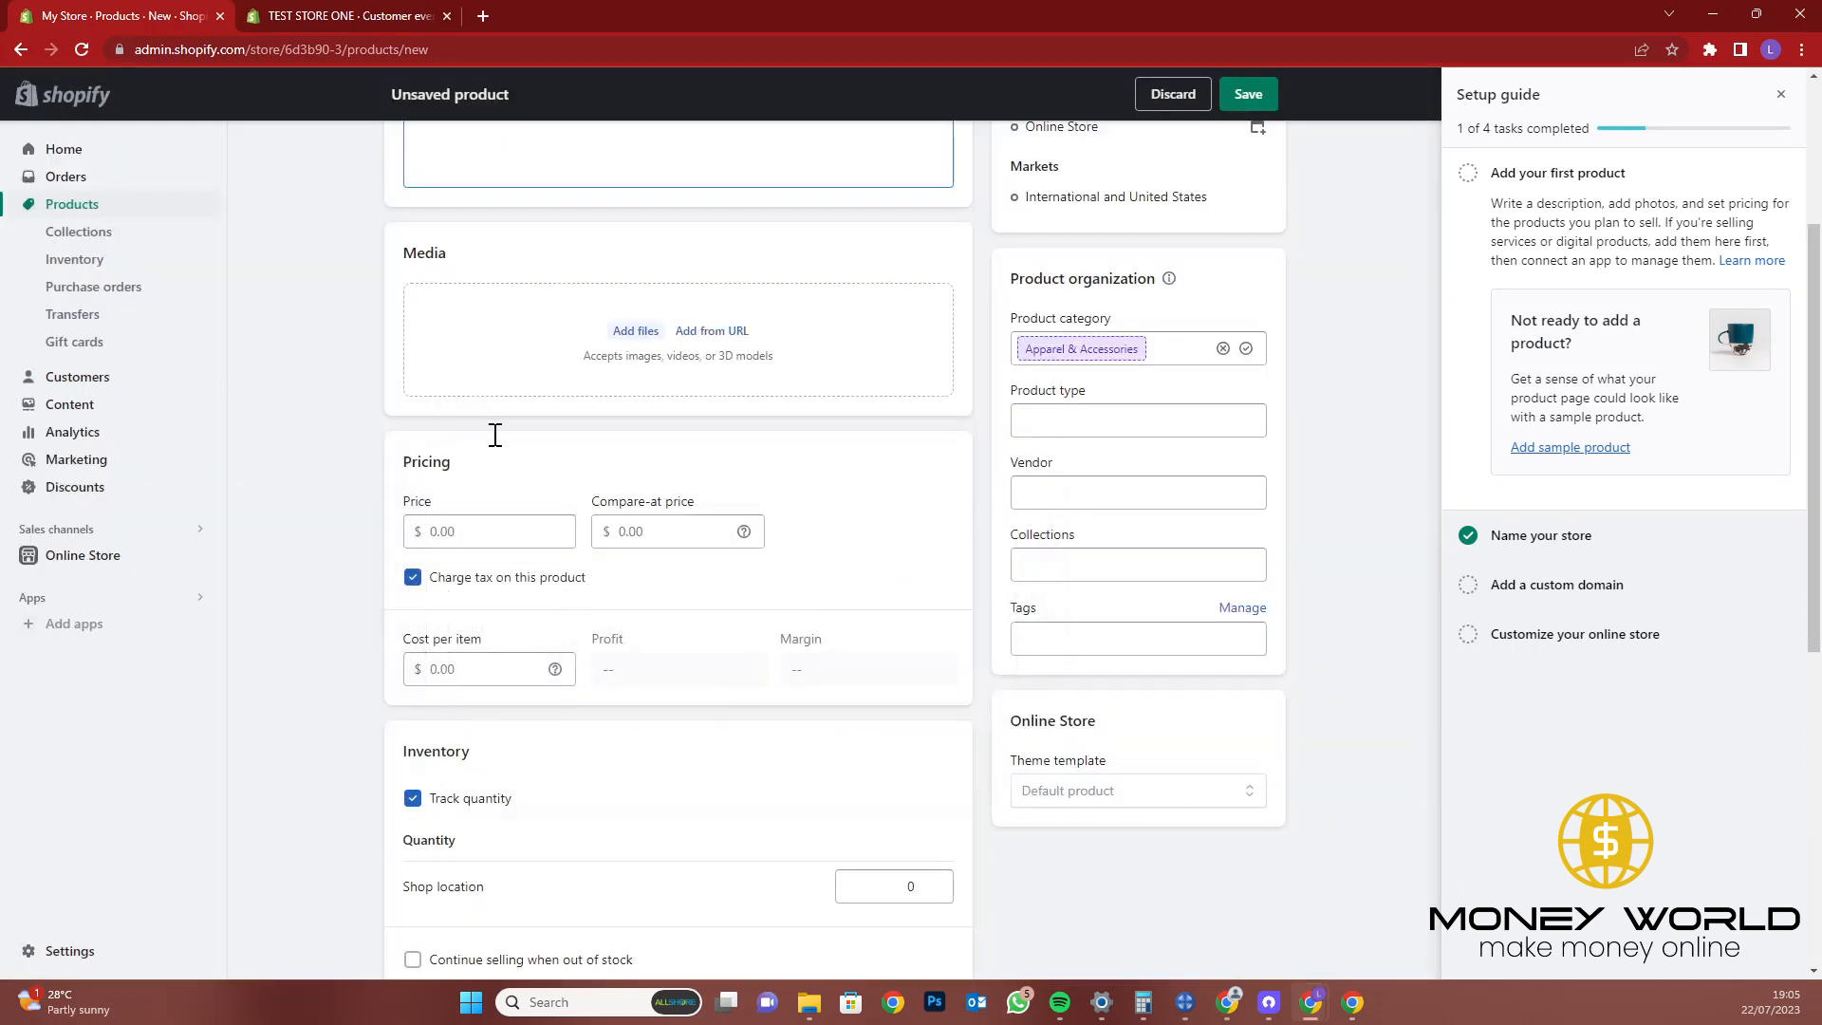
click(133, 244)
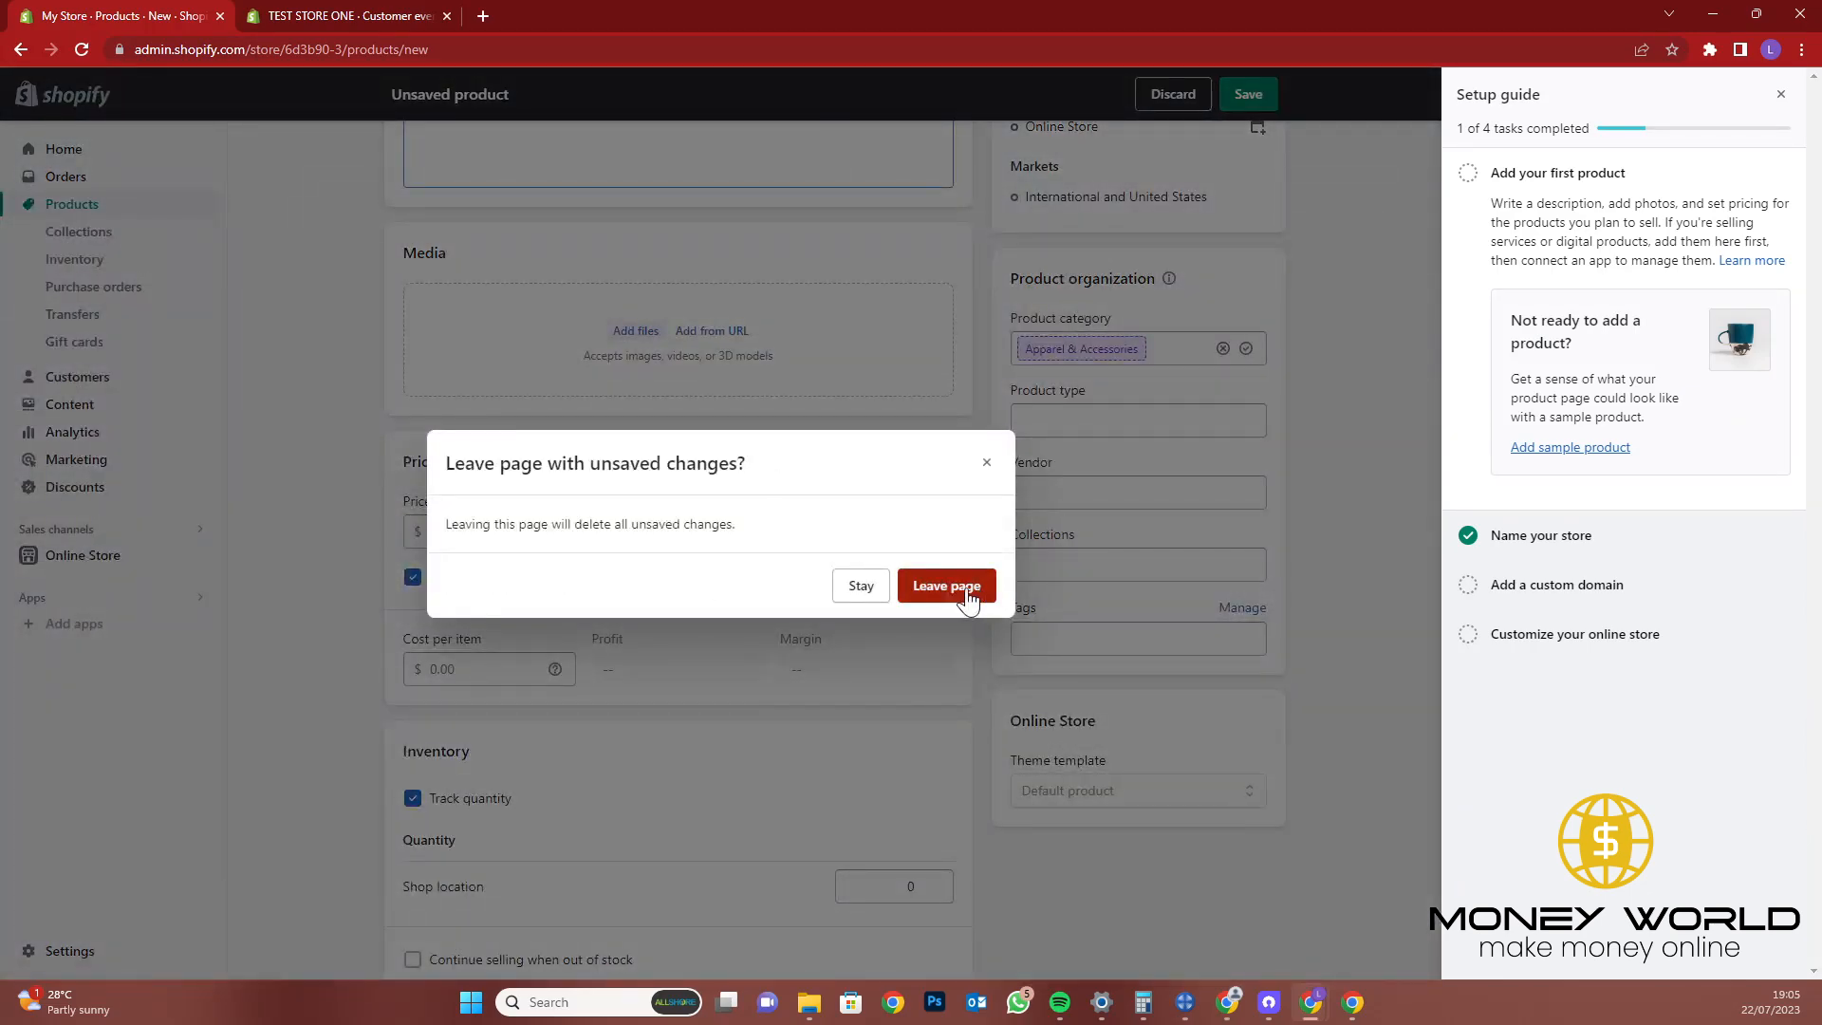
Discard the Fancy Pants draft and visit Inventory, Purchase orders, Transfers, Gift cards, then Customers
click(972, 600)
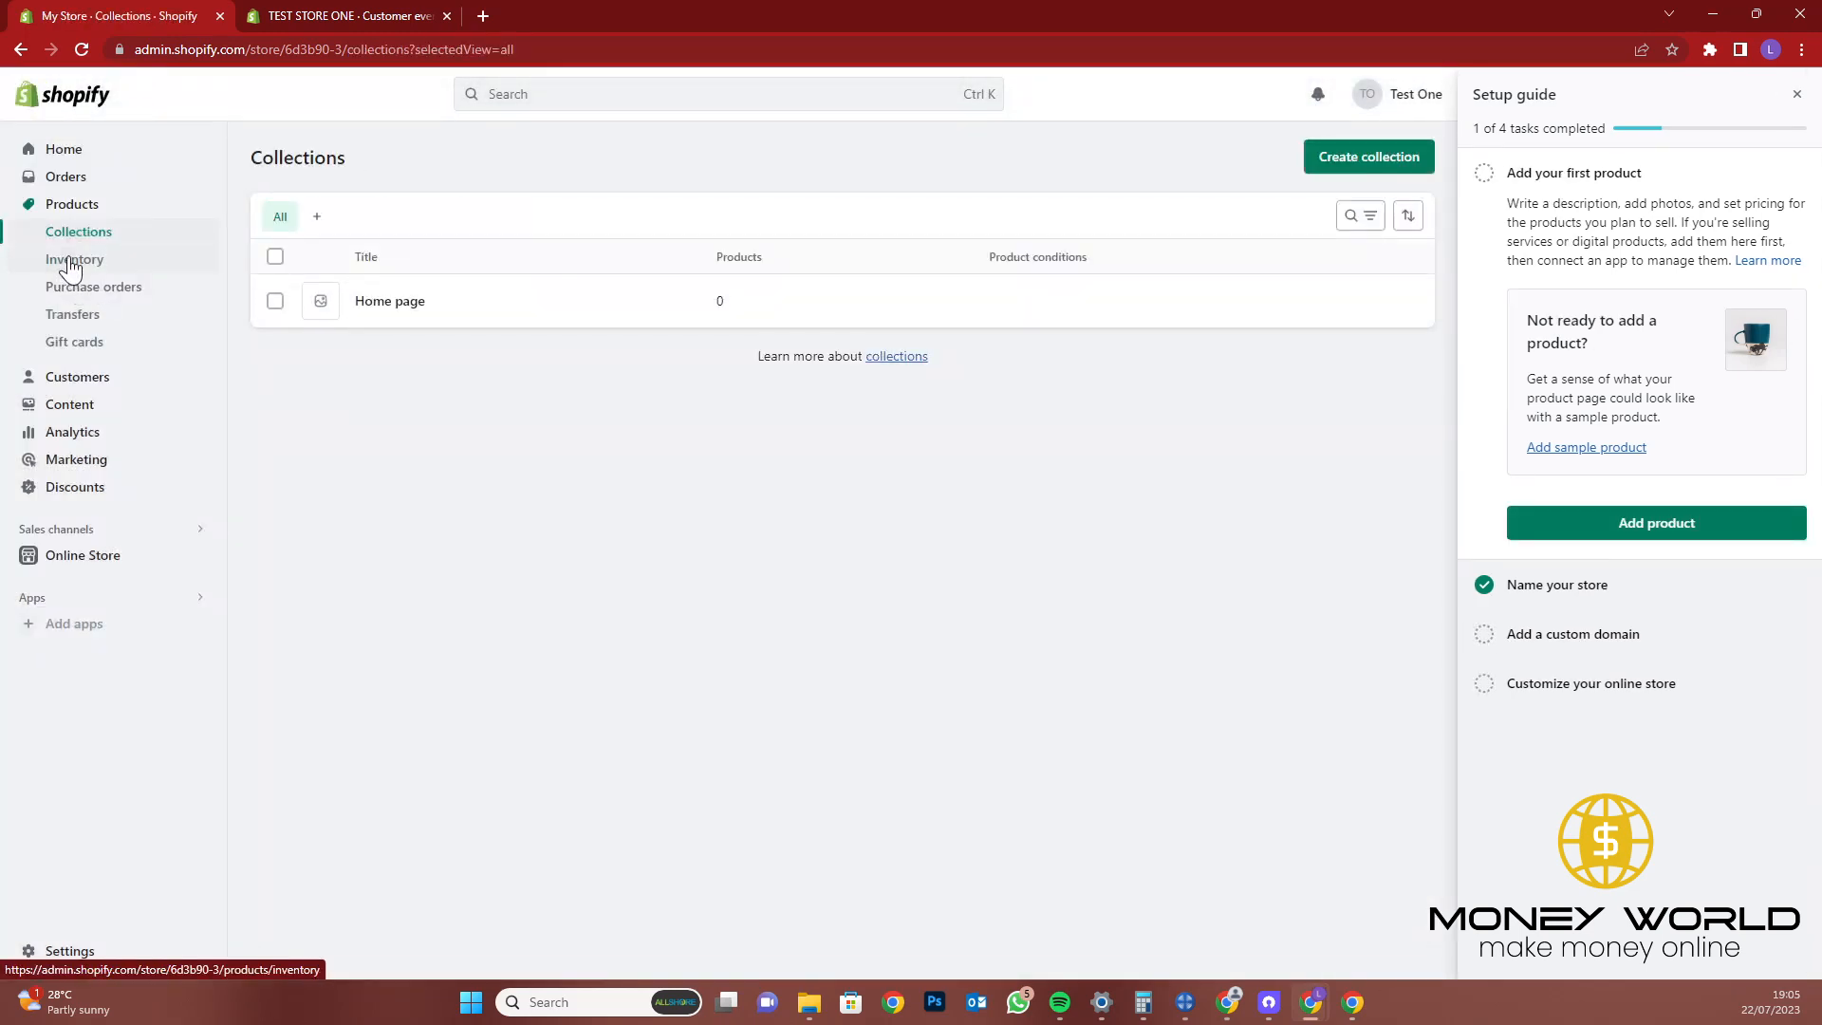
click(65, 260)
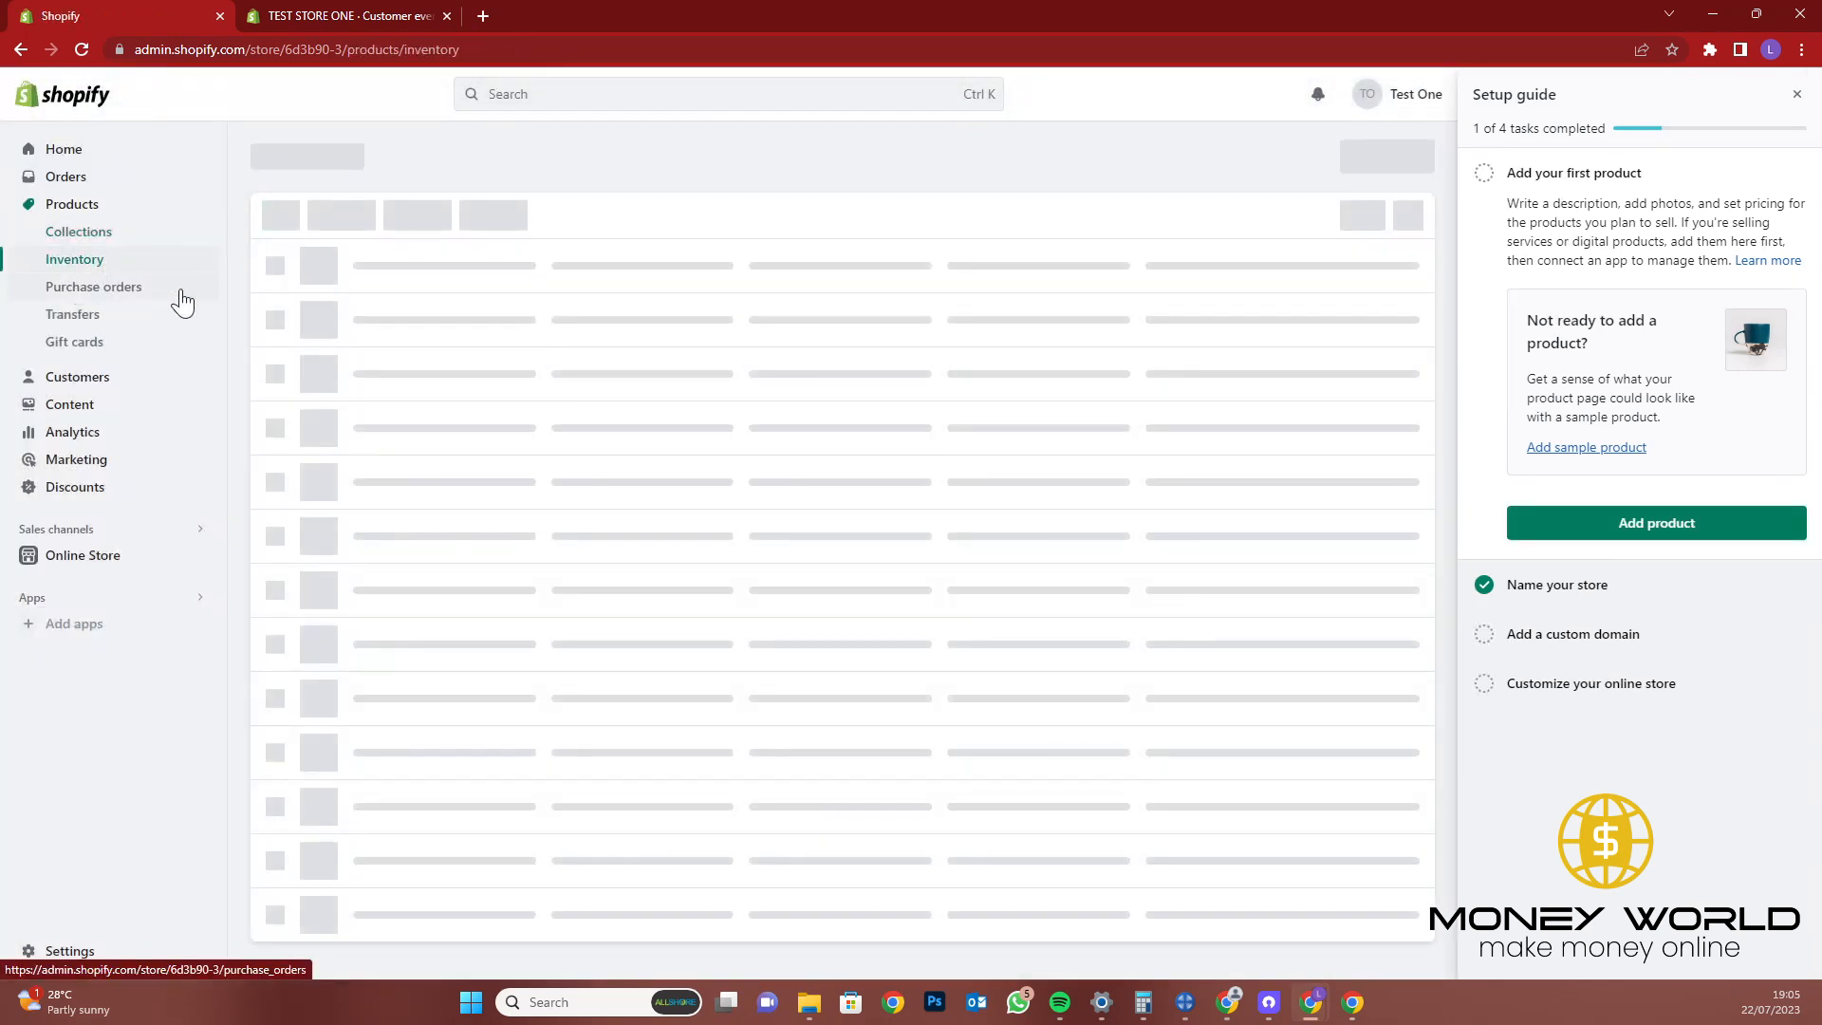
click(126, 289)
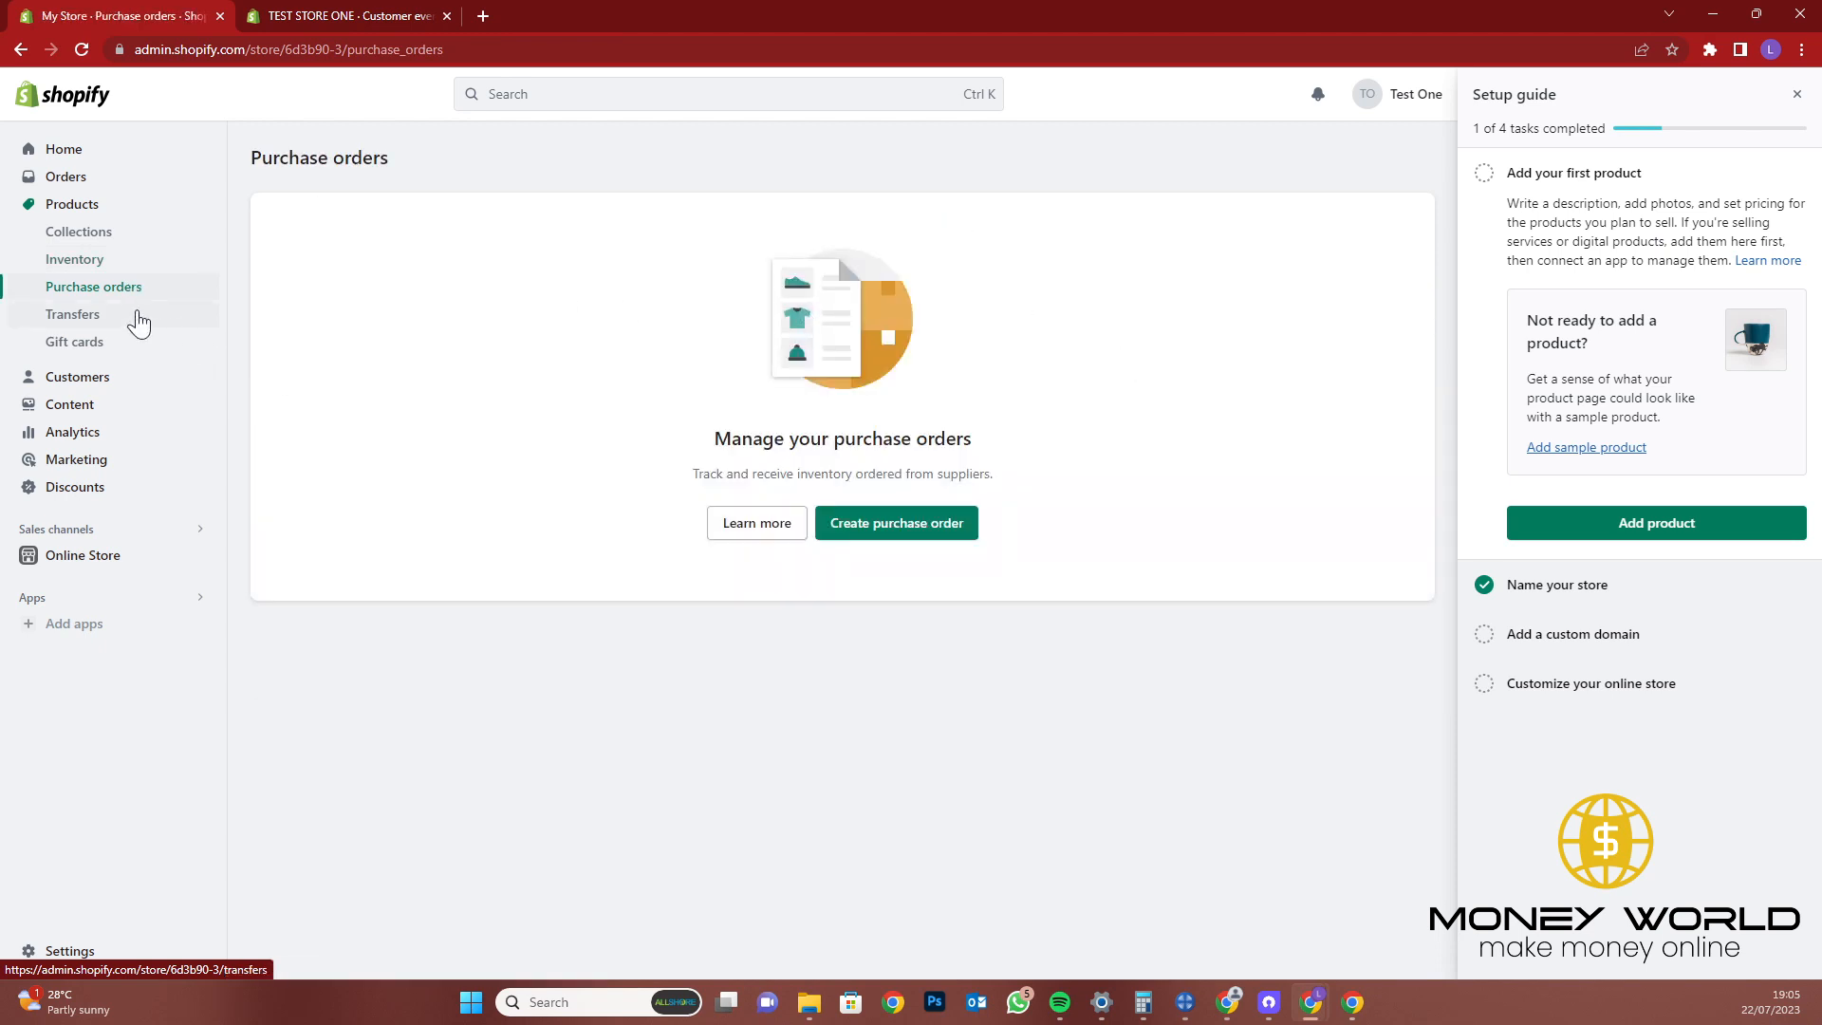
click(140, 323)
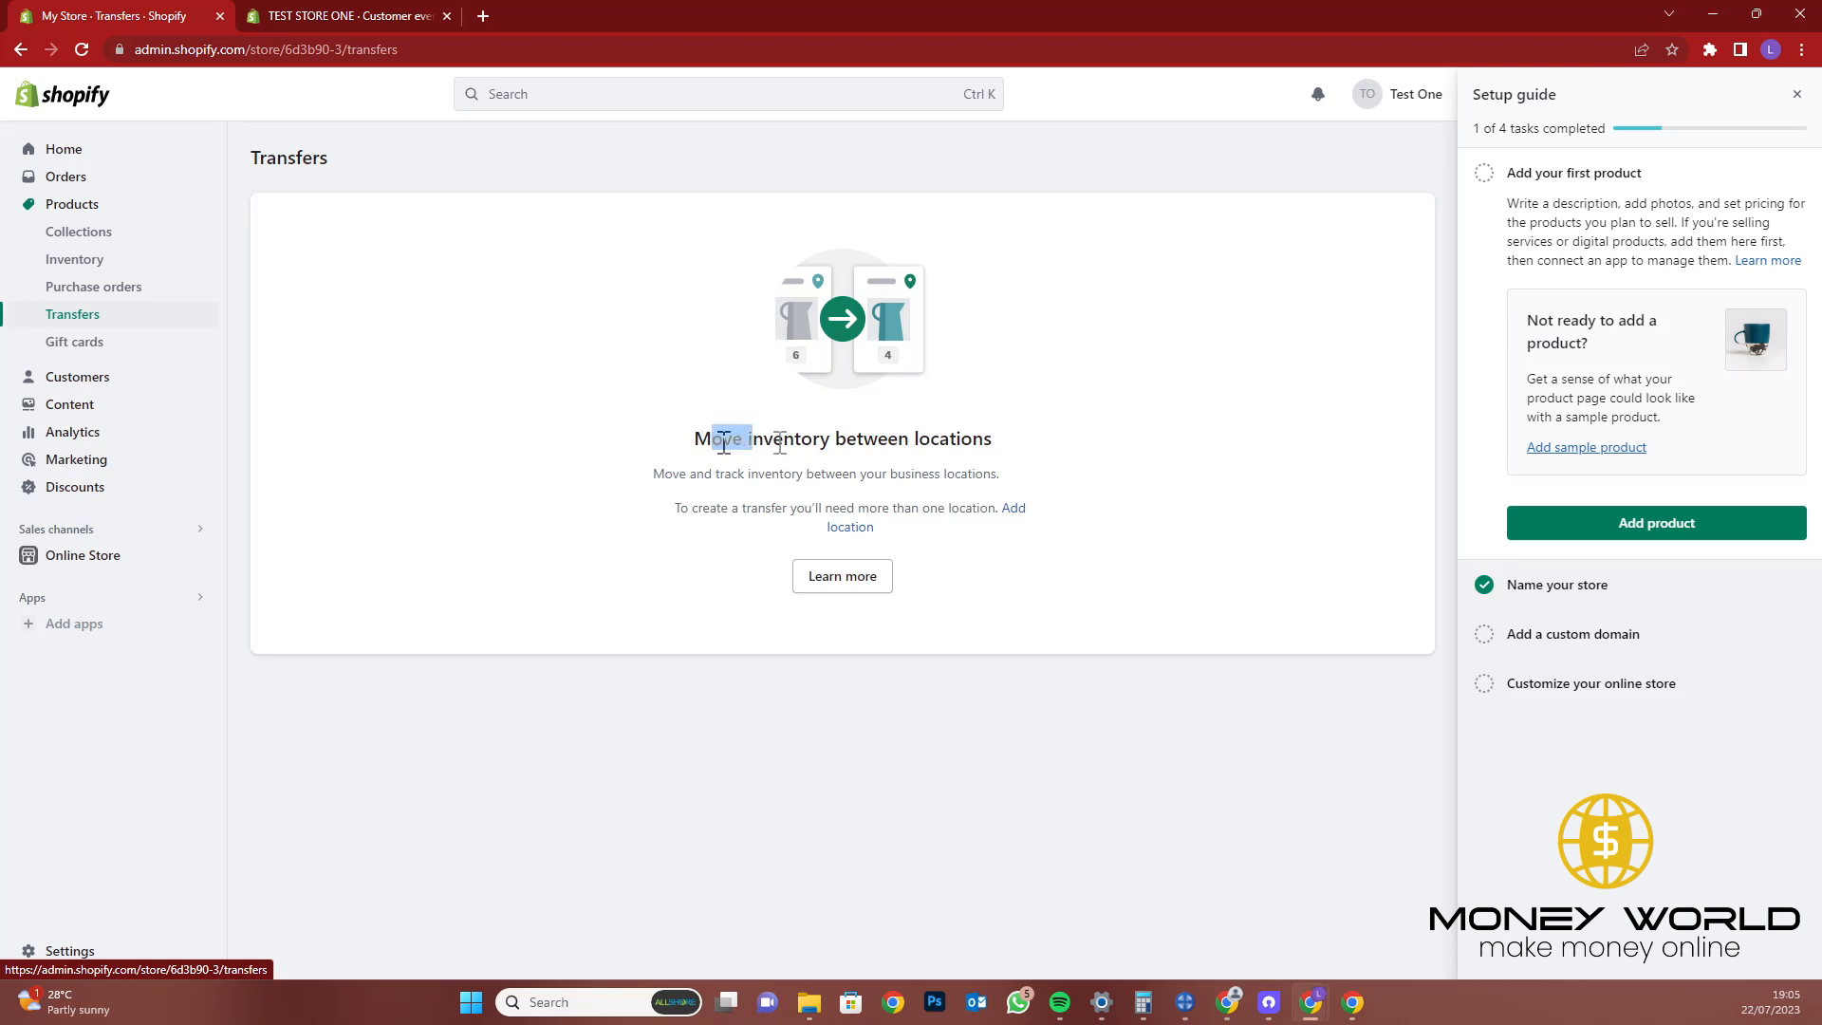
drag(711, 438, 1016, 450)
click(960, 441)
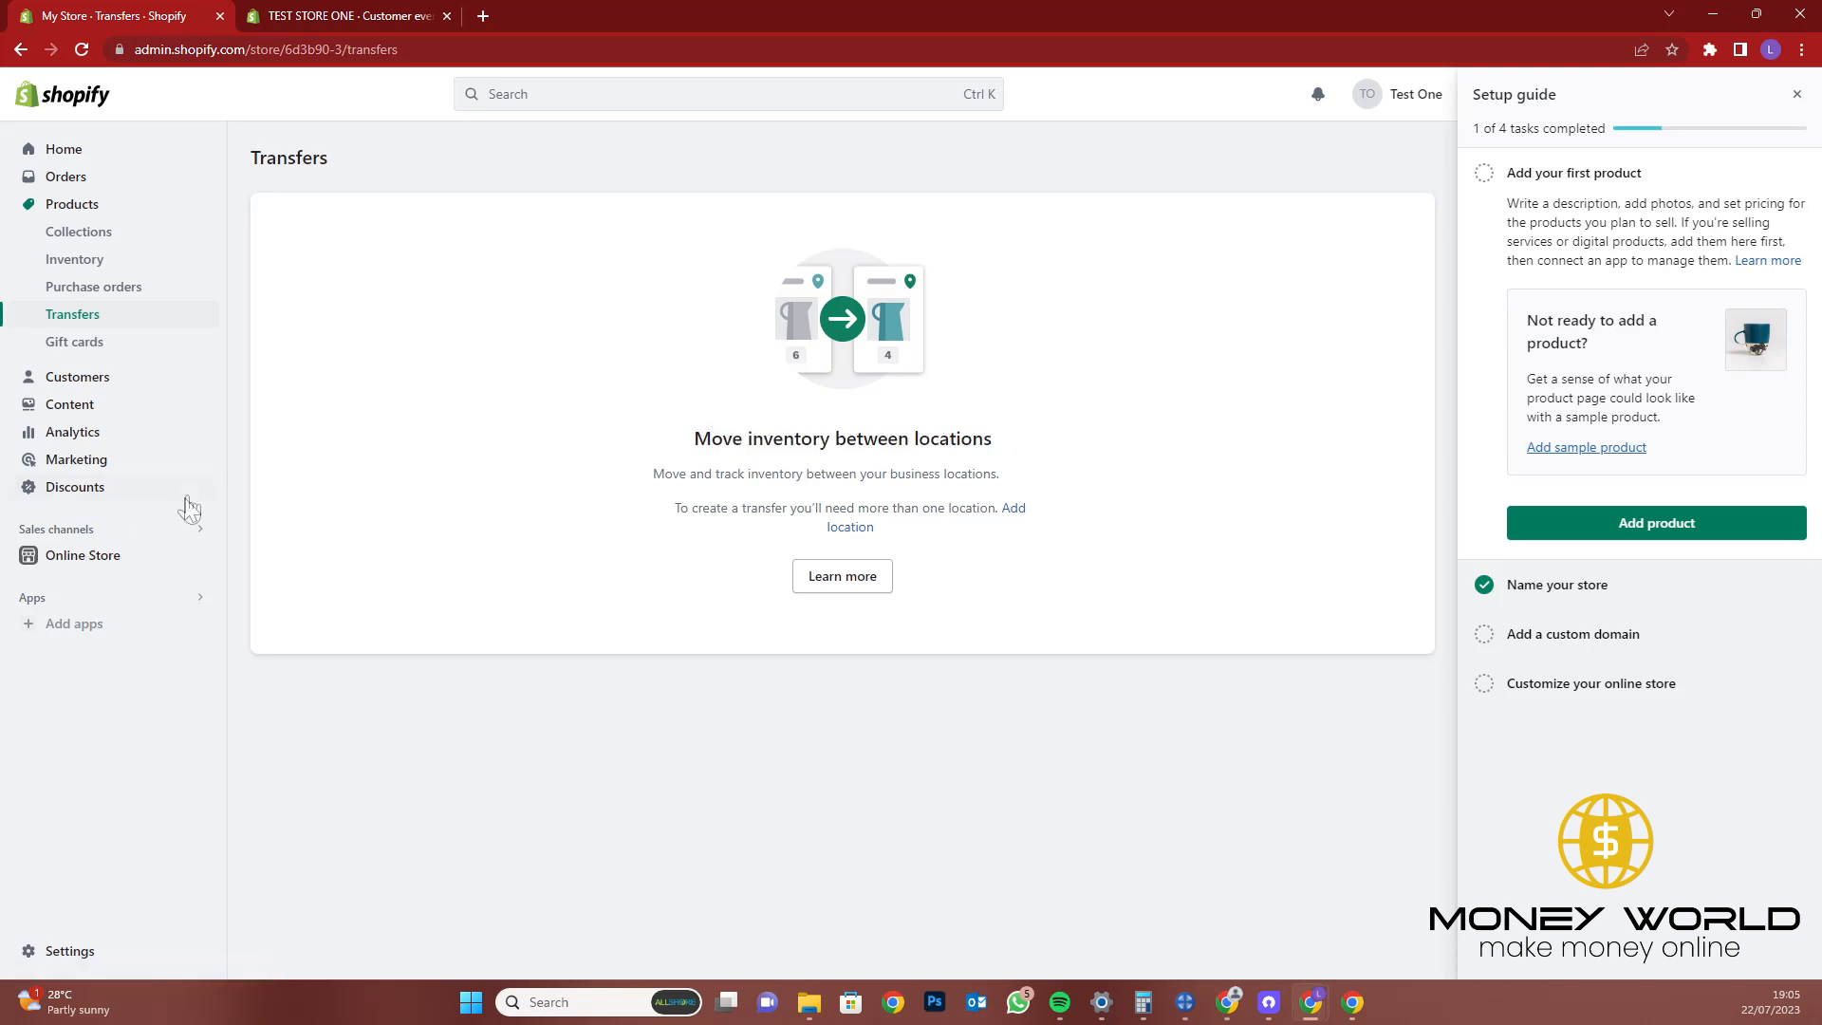
click(157, 343)
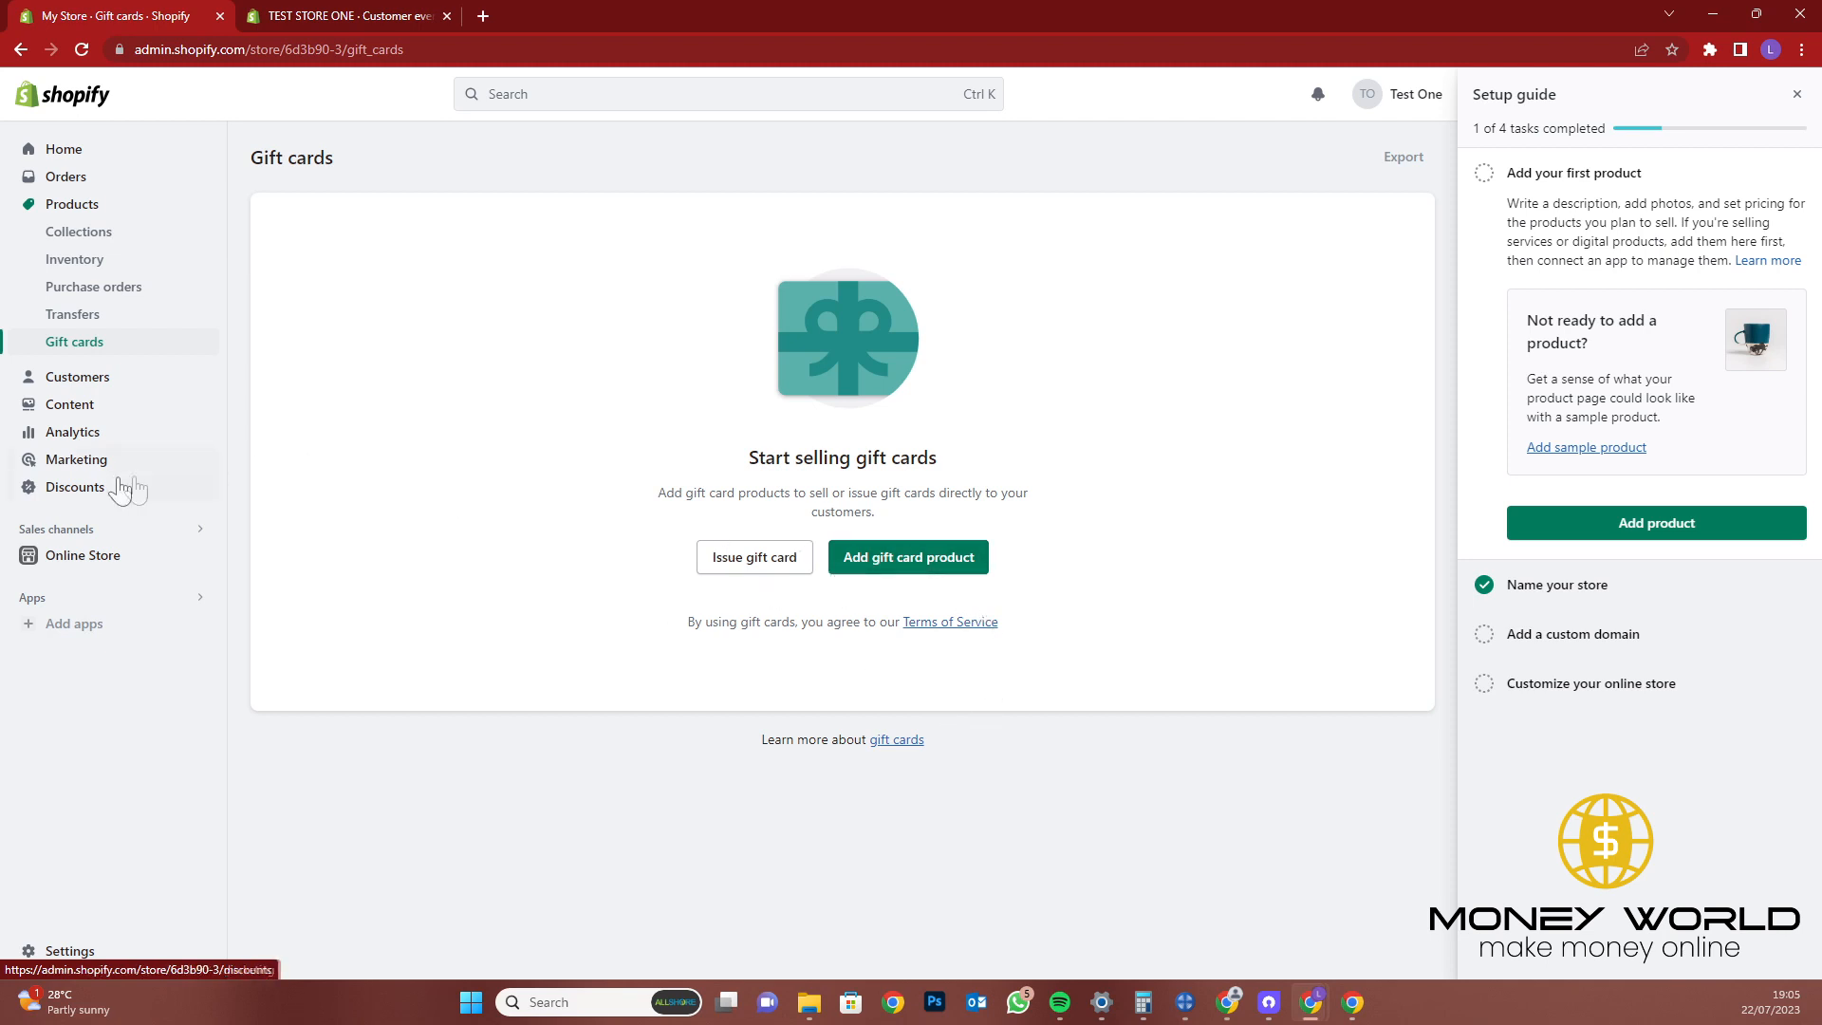
click(149, 378)
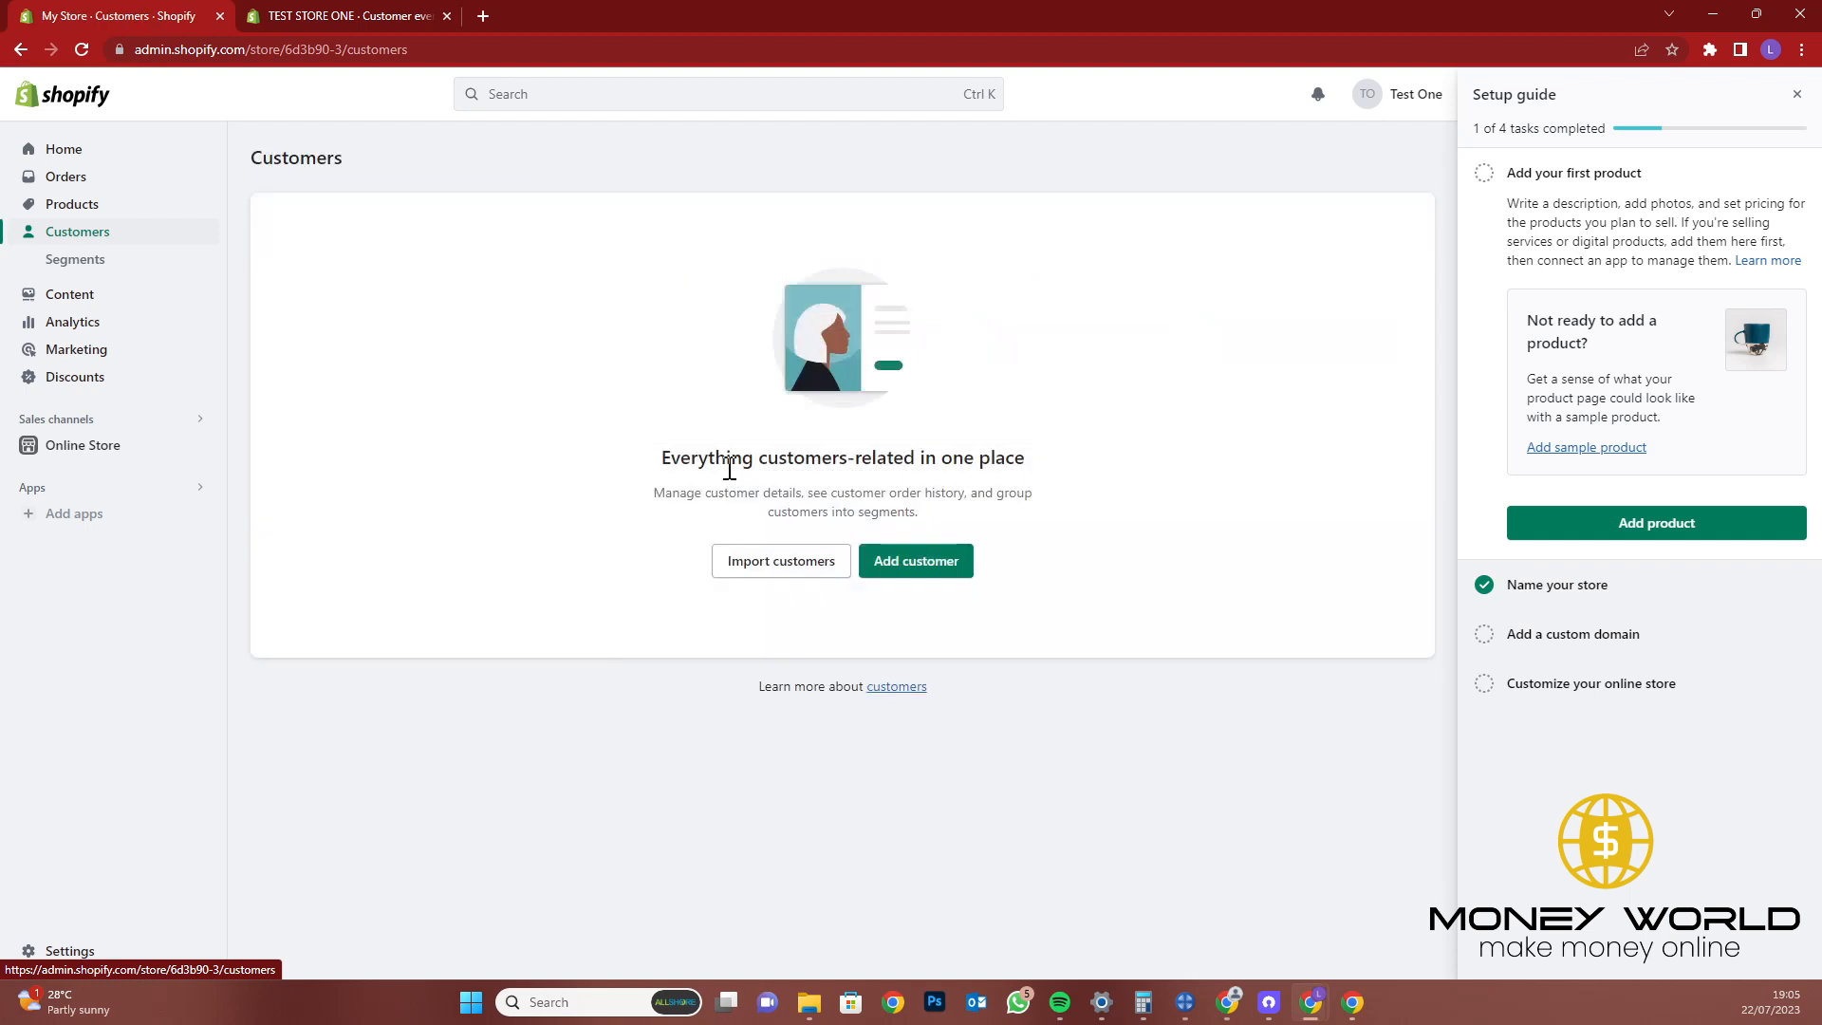